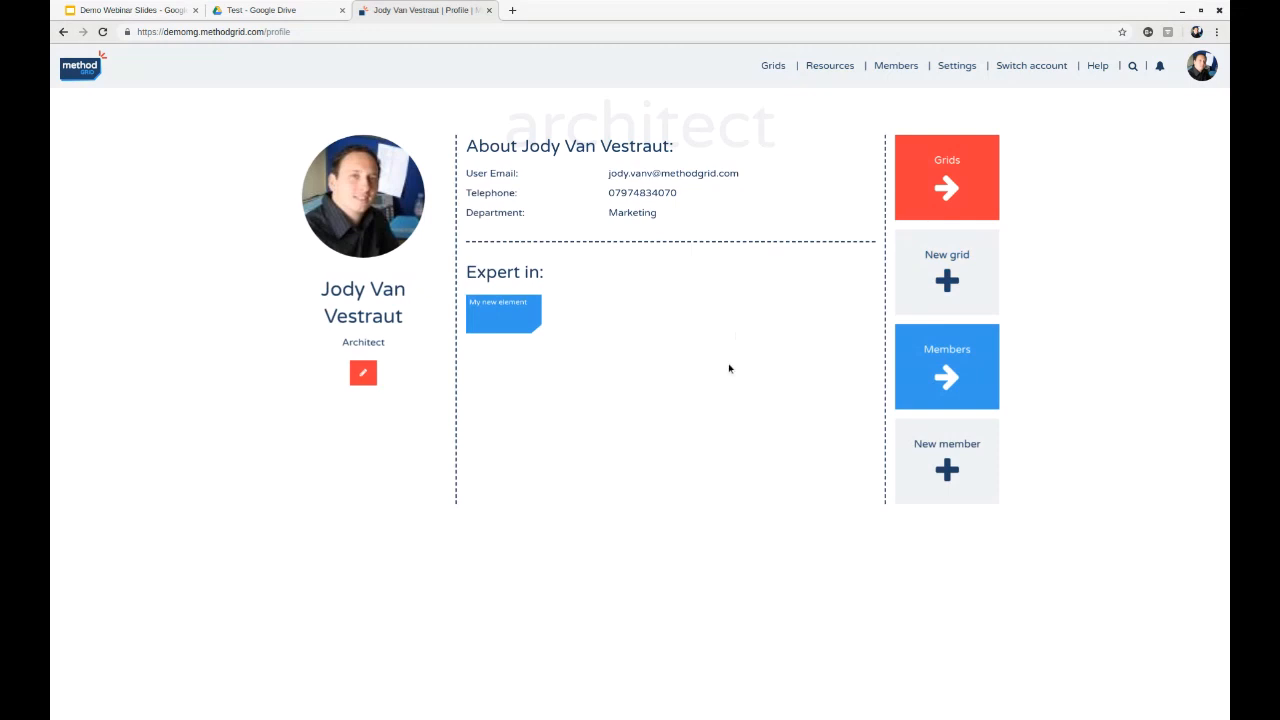
# - Open the grid library and browse the Projects folder and its Scrums subfolder
pyautogui.hotkey('alt', 'Left')
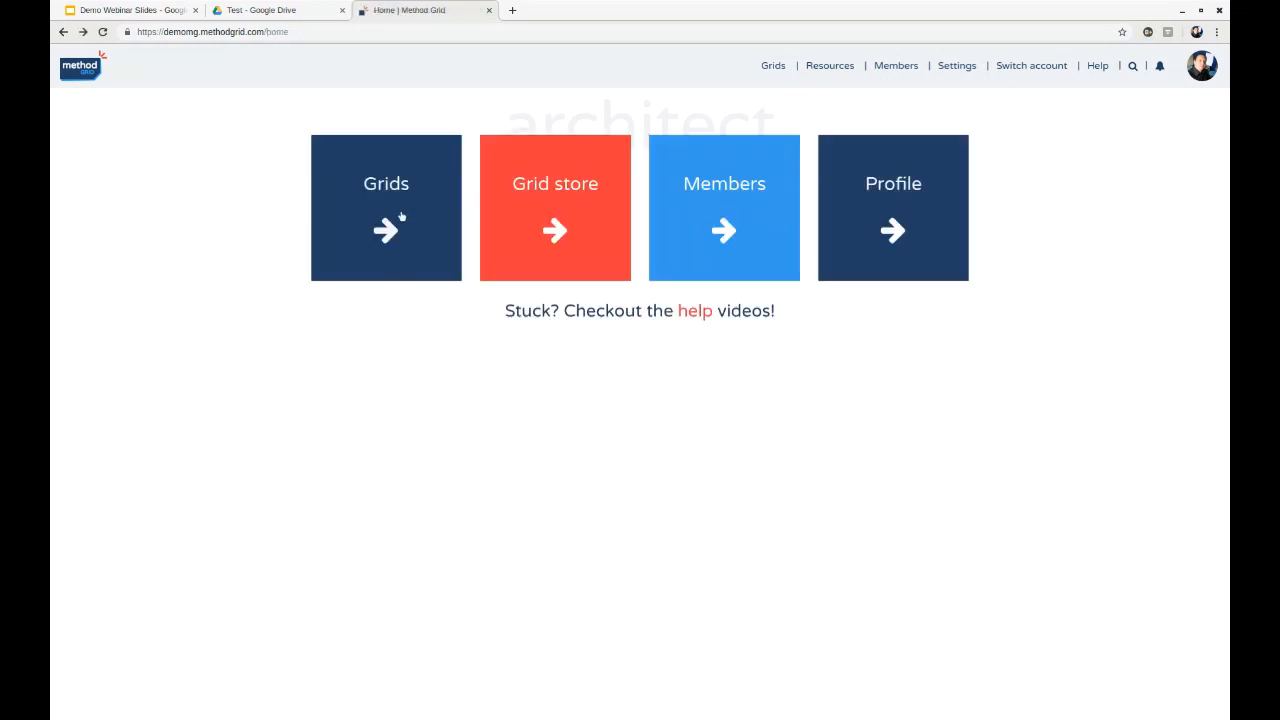
pyautogui.click(390, 195)
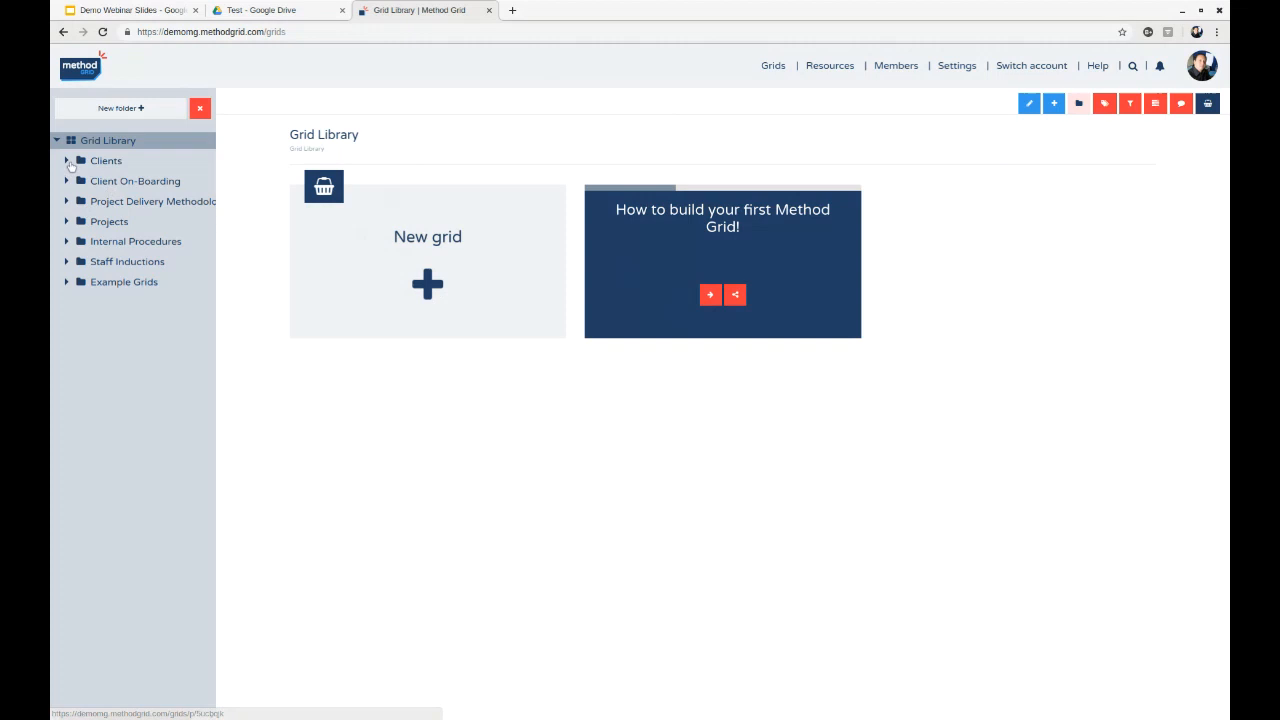
pyautogui.click(67, 221)
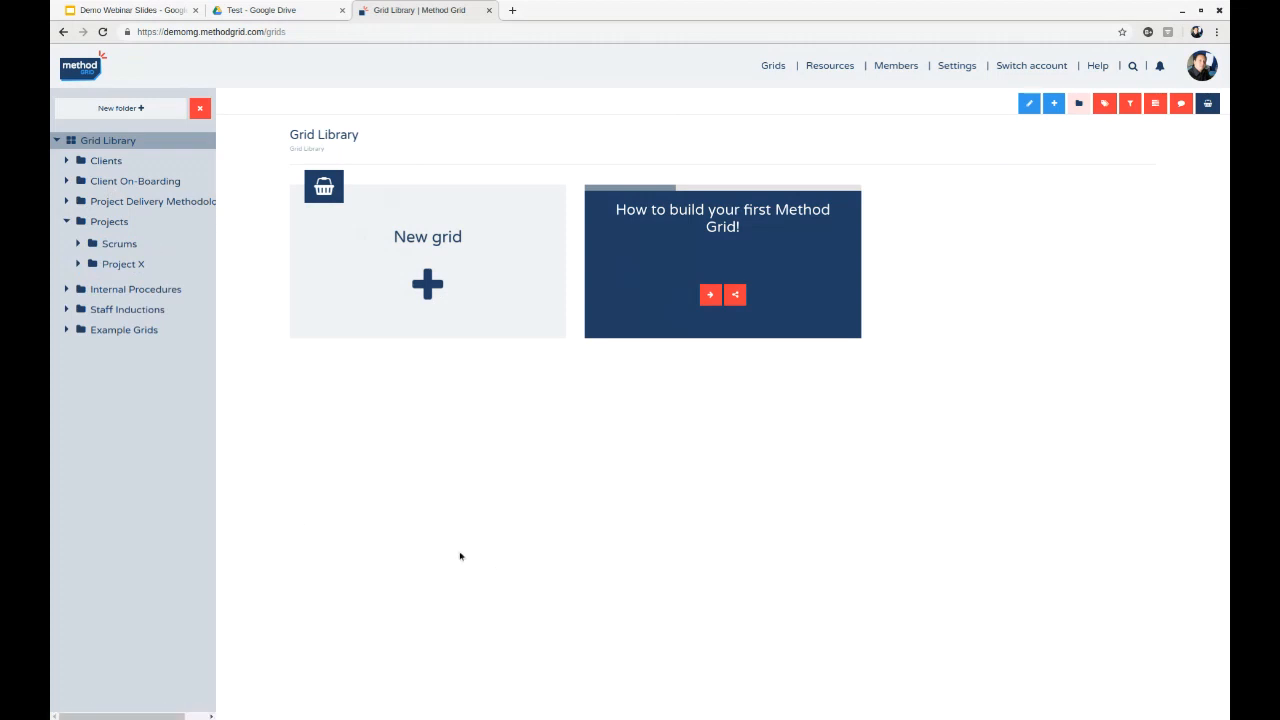
pyautogui.click(125, 222)
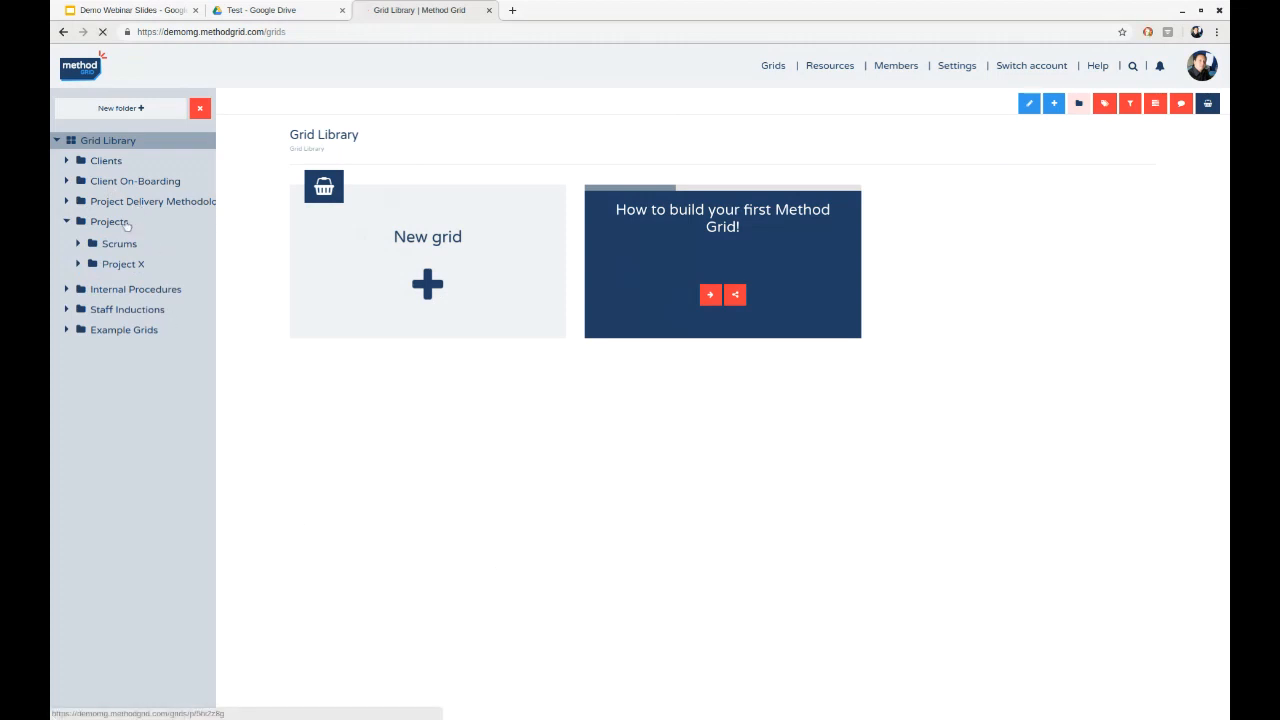
pyautogui.click(127, 249)
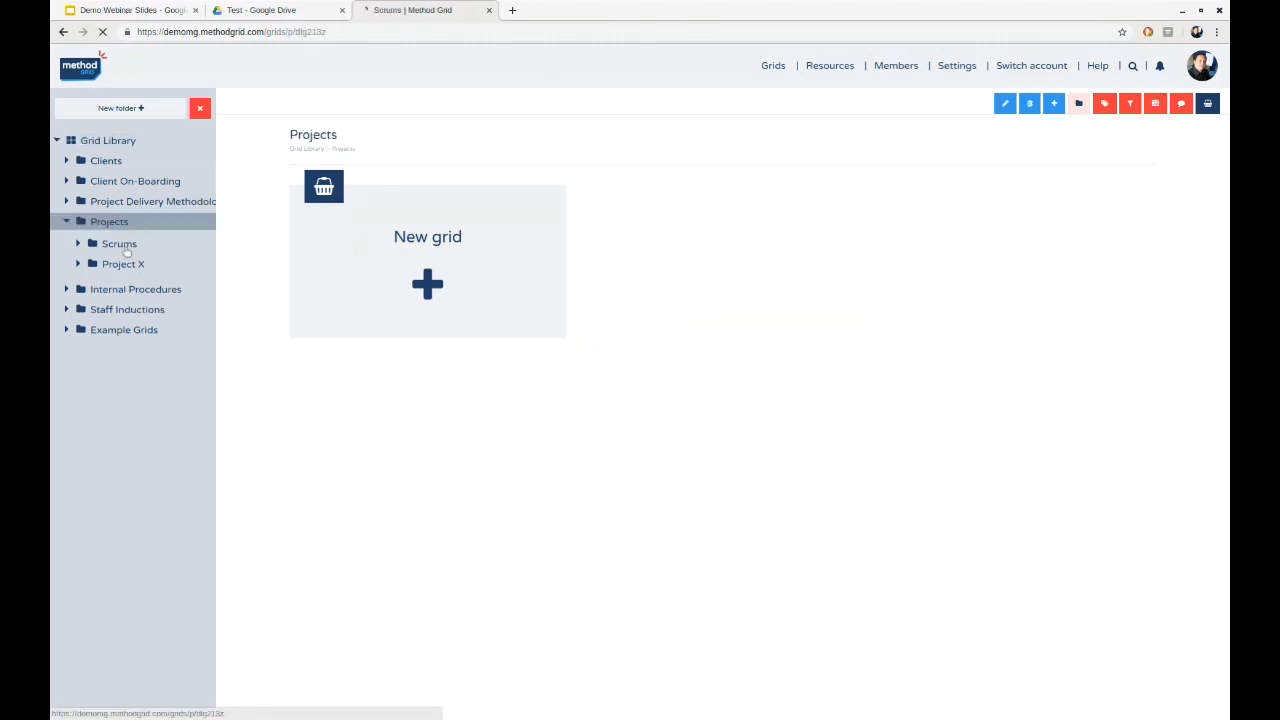
# - Open the Staff Inductions folder and display the list of grid labels
pyautogui.click(136, 311)
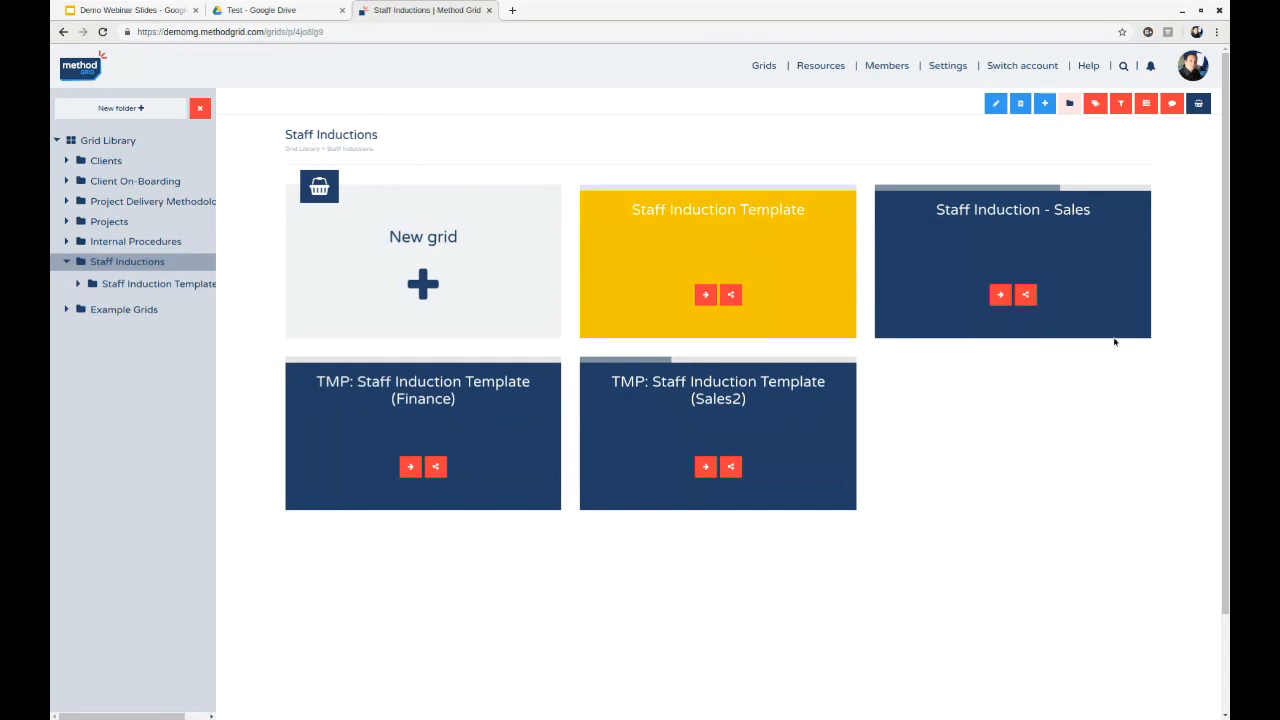
pyautogui.click(1094, 104)
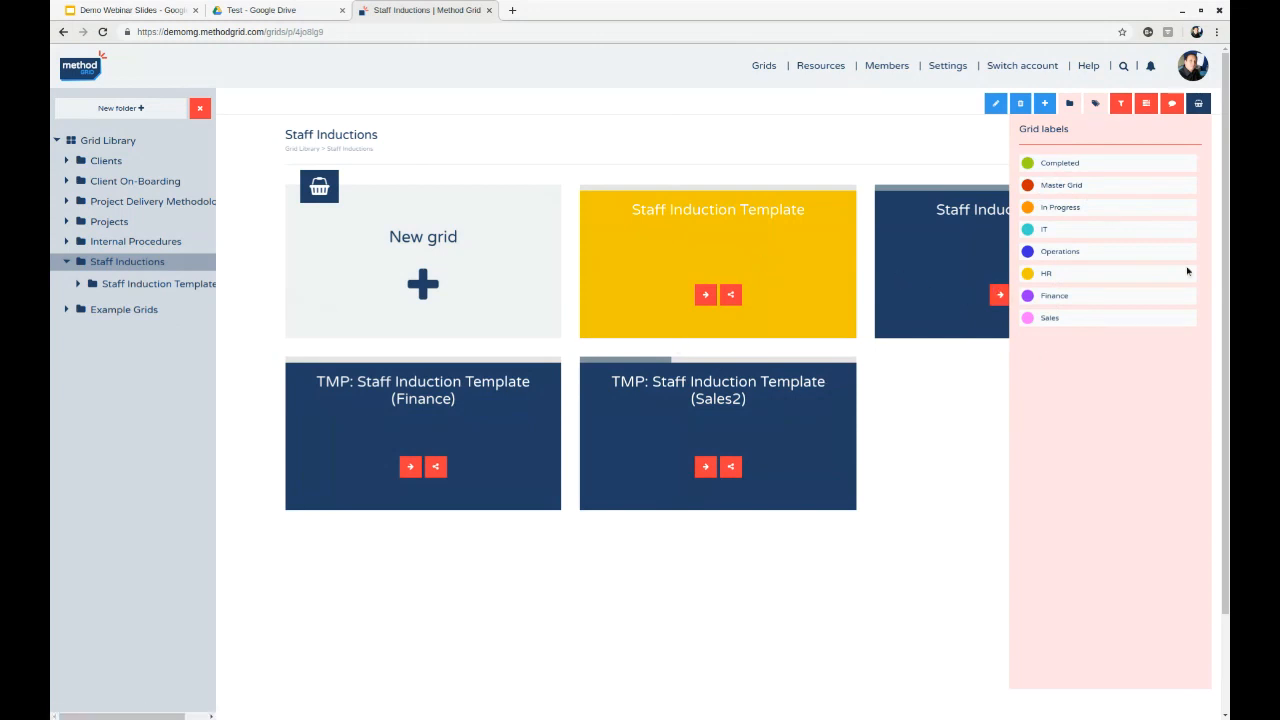
# - From the Client On-Boarding folder, filter grids across all folders for those labelled both In Progress and IT
pyautogui.click(133, 146)
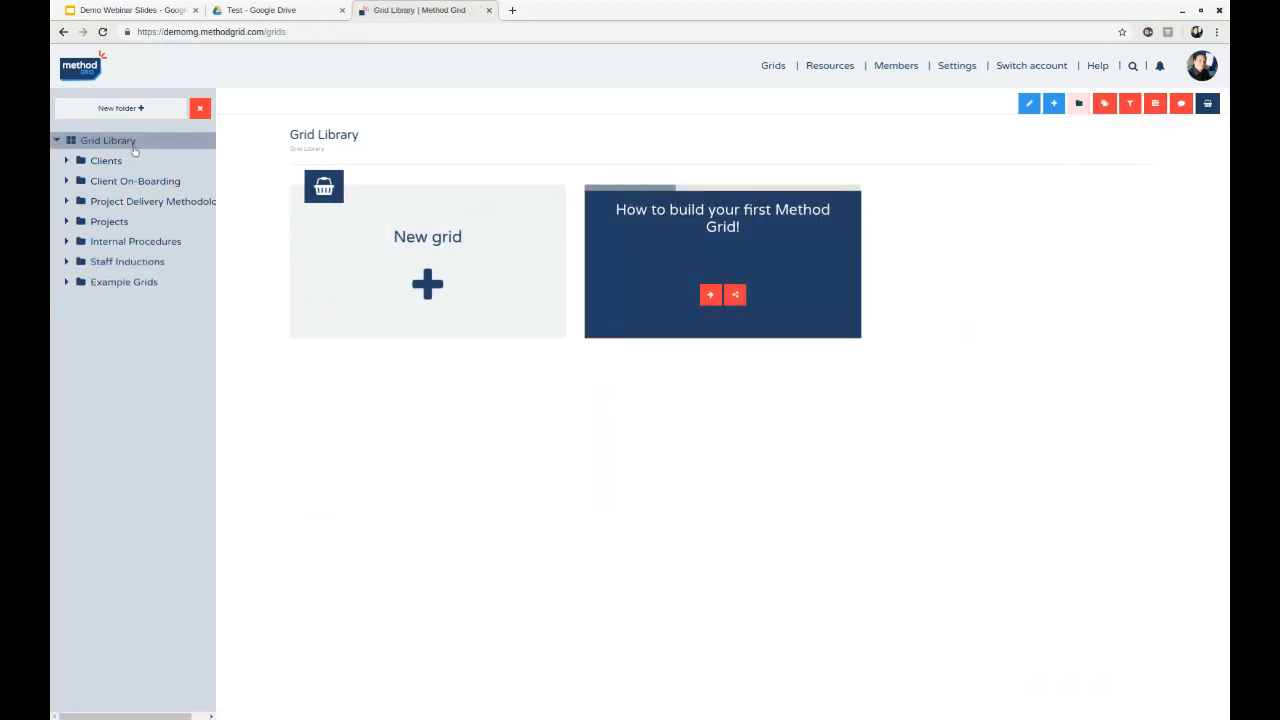
pyautogui.click(136, 184)
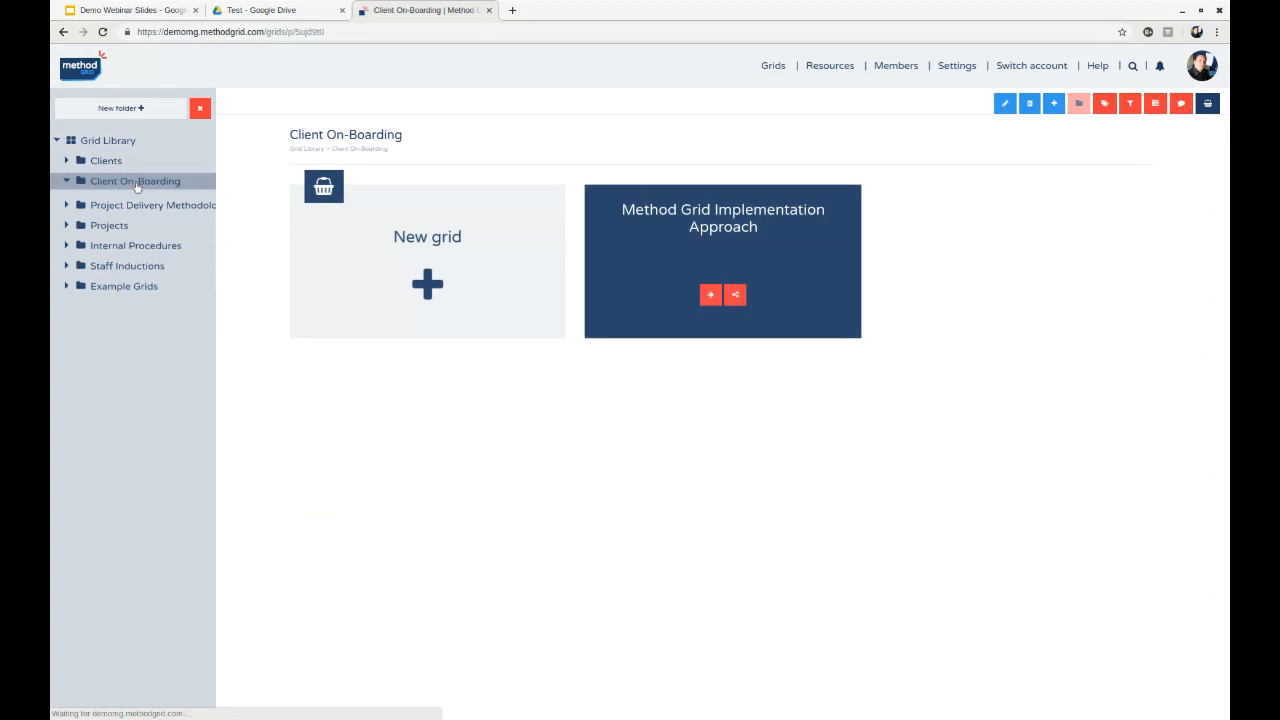
pyautogui.click(1131, 104)
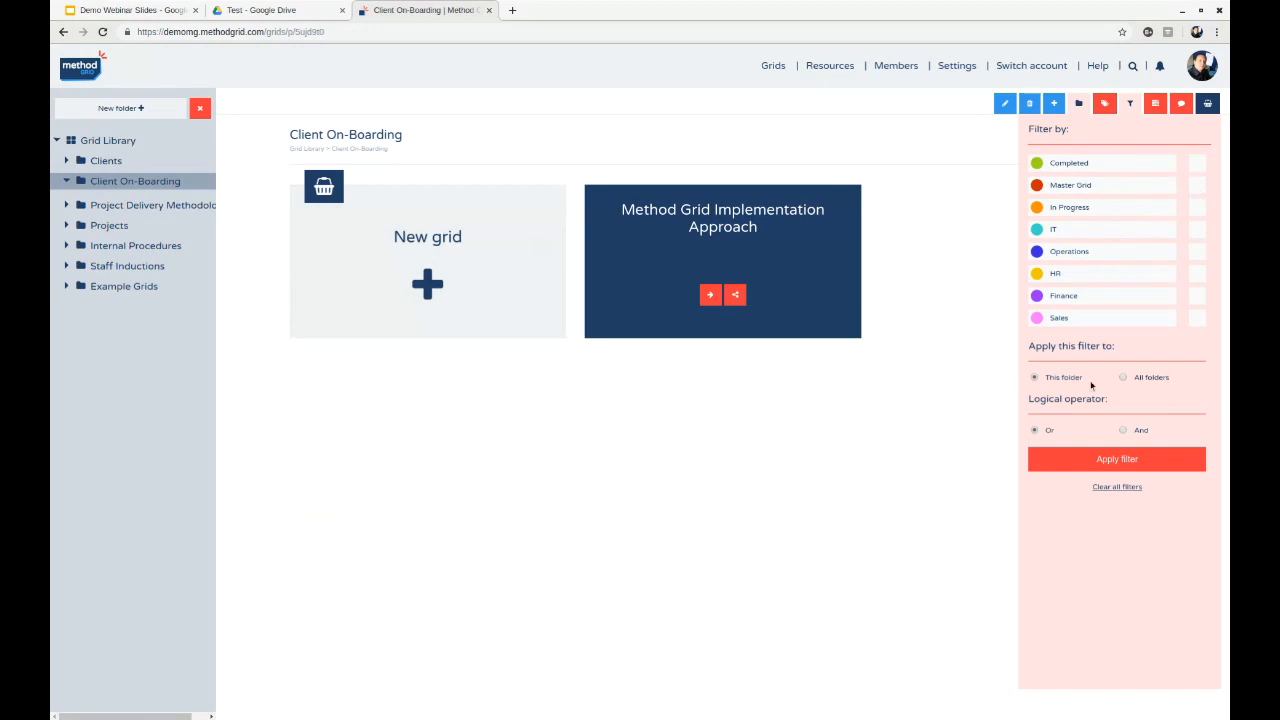
pyautogui.click(1139, 380)
pyautogui.click(1196, 208)
pyautogui.click(1197, 229)
pyautogui.click(1137, 459)
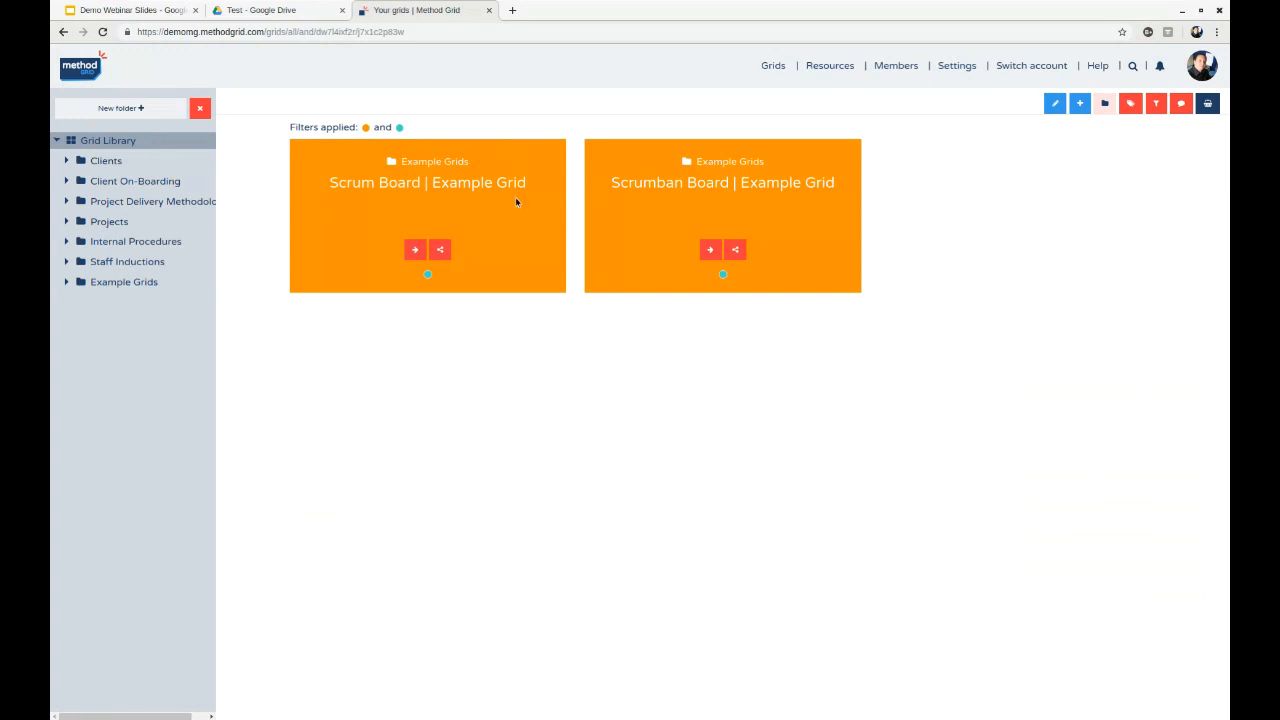
# - Search for "project del" and open the Project Delivery Methodology grid from the results
pyautogui.click(1136, 70)
pyautogui.write('project ')
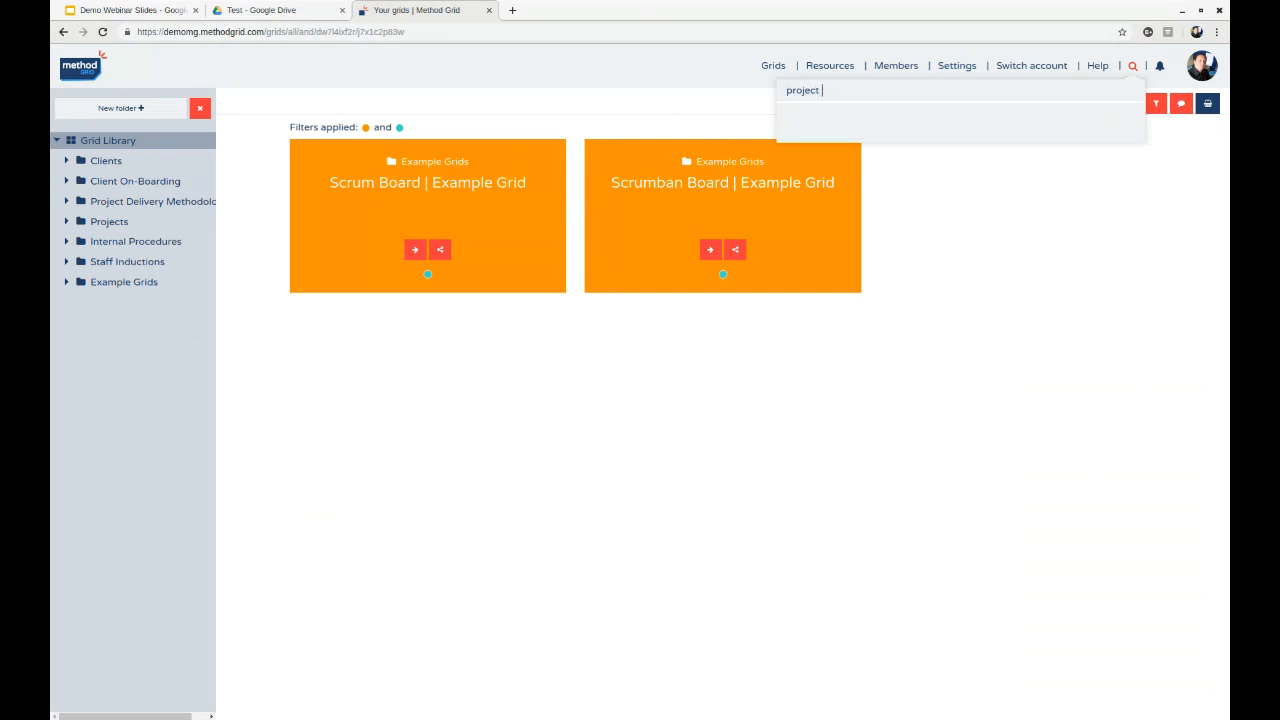
pyautogui.write('dek')
pyautogui.press('BackSpace')
pyautogui.write('l')
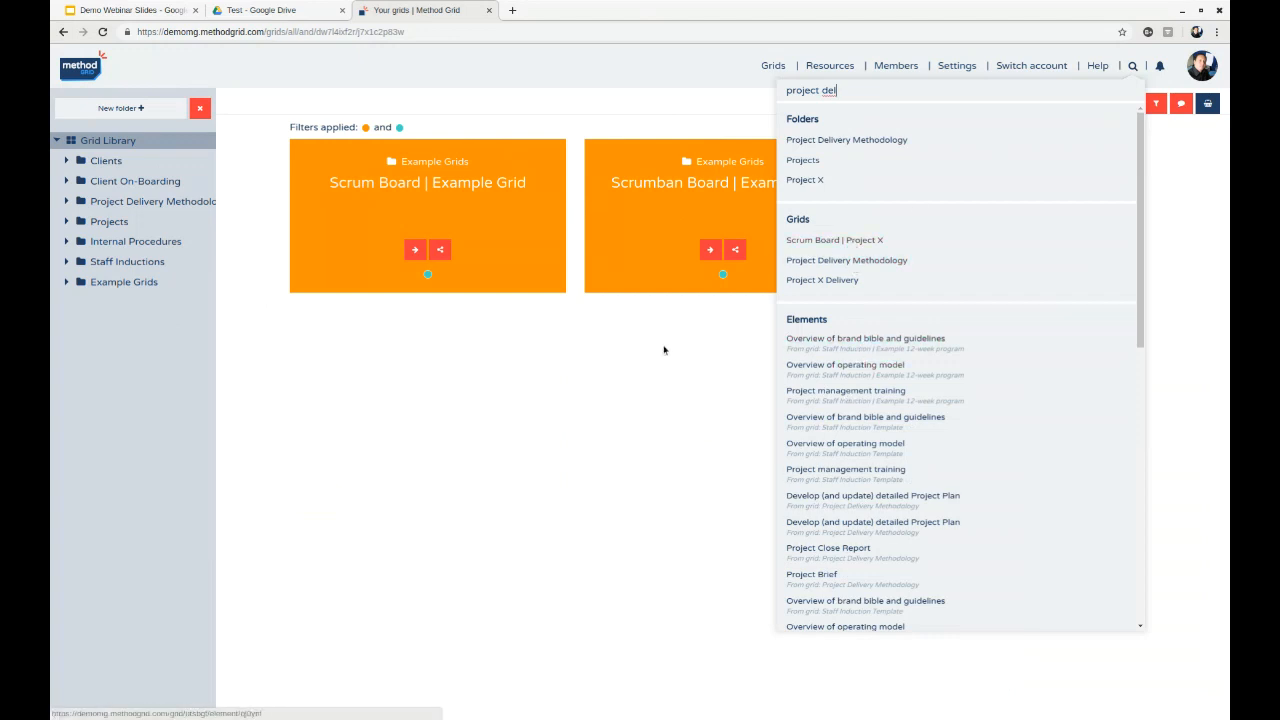
pyautogui.click(865, 263)
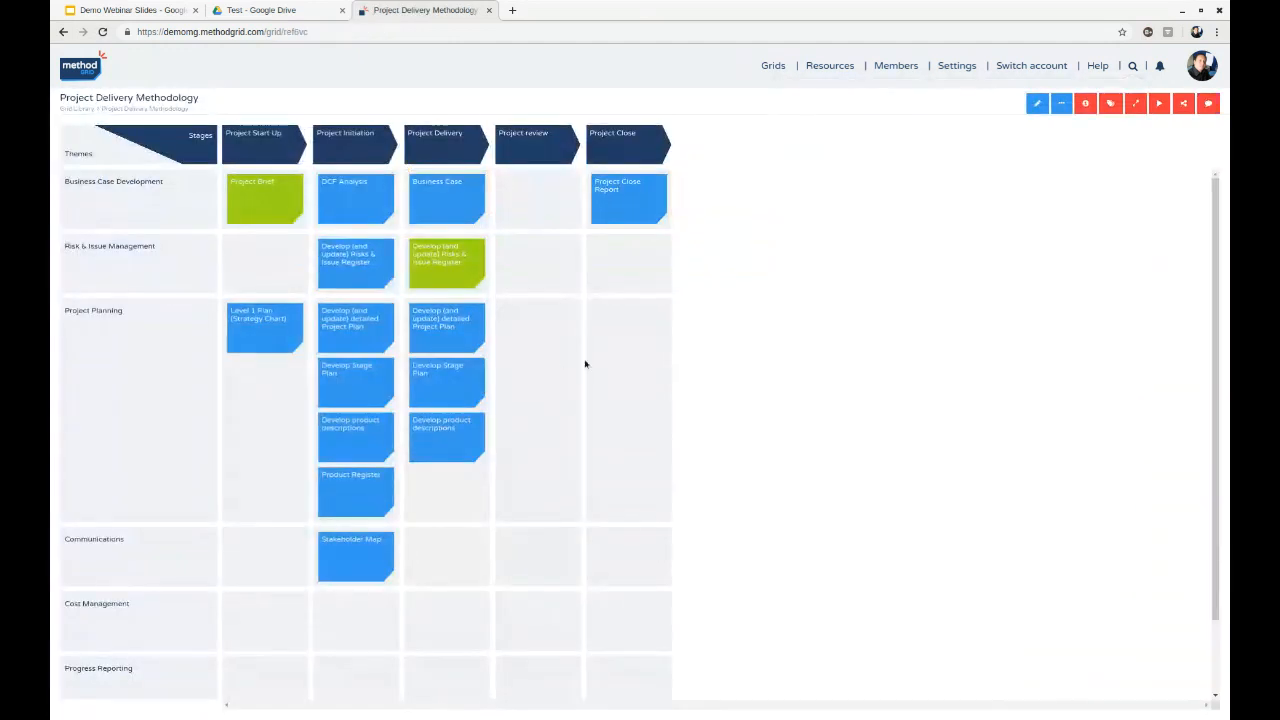
# - Return to the Grid Library and open the Project Delivery Methodology grid from its own folder
pyautogui.click(72, 108)
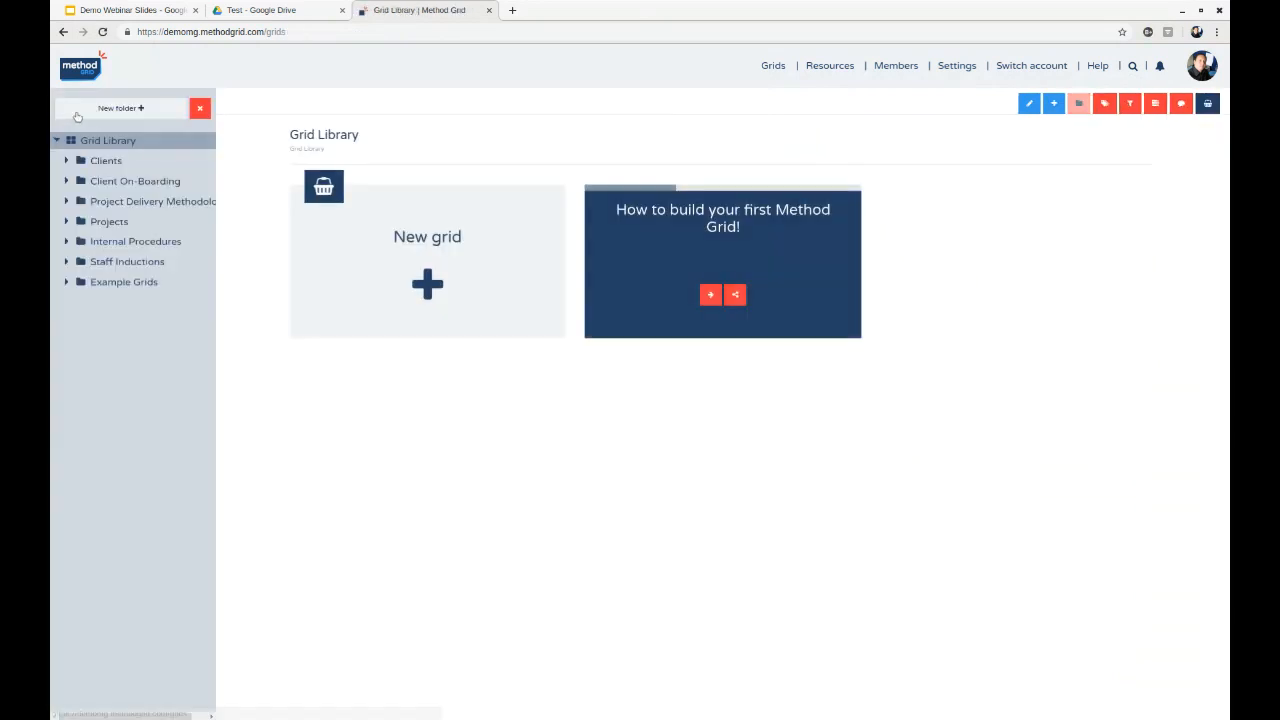
pyautogui.click(158, 205)
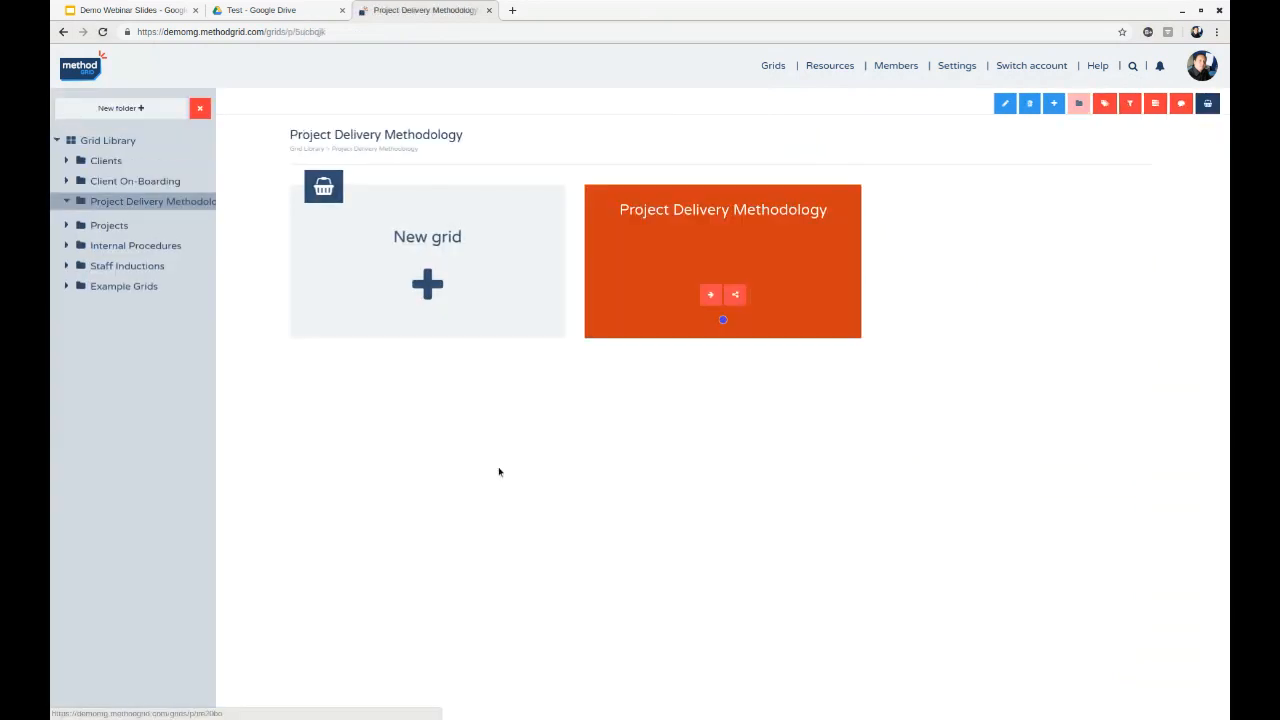
pyautogui.click(809, 209)
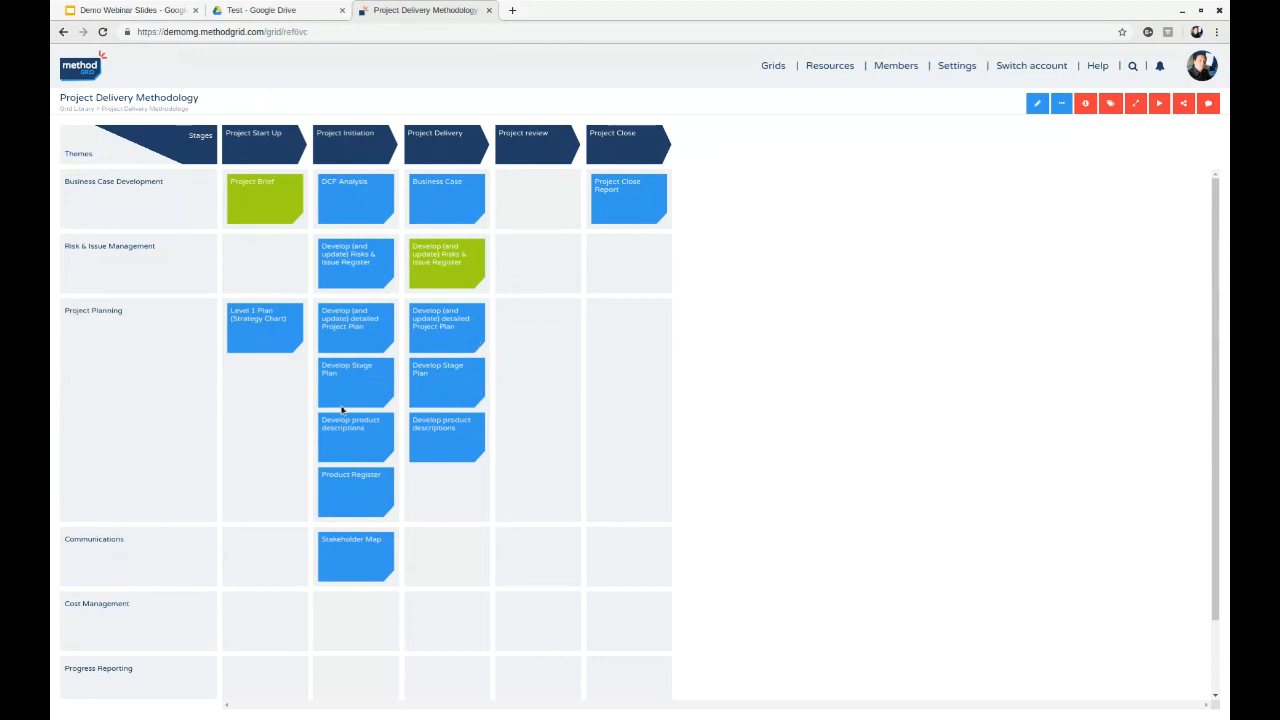
# - Examine the Project Brief element's principles, templates, examples, links, diagram and experts, and close it
pyautogui.click(438, 212)
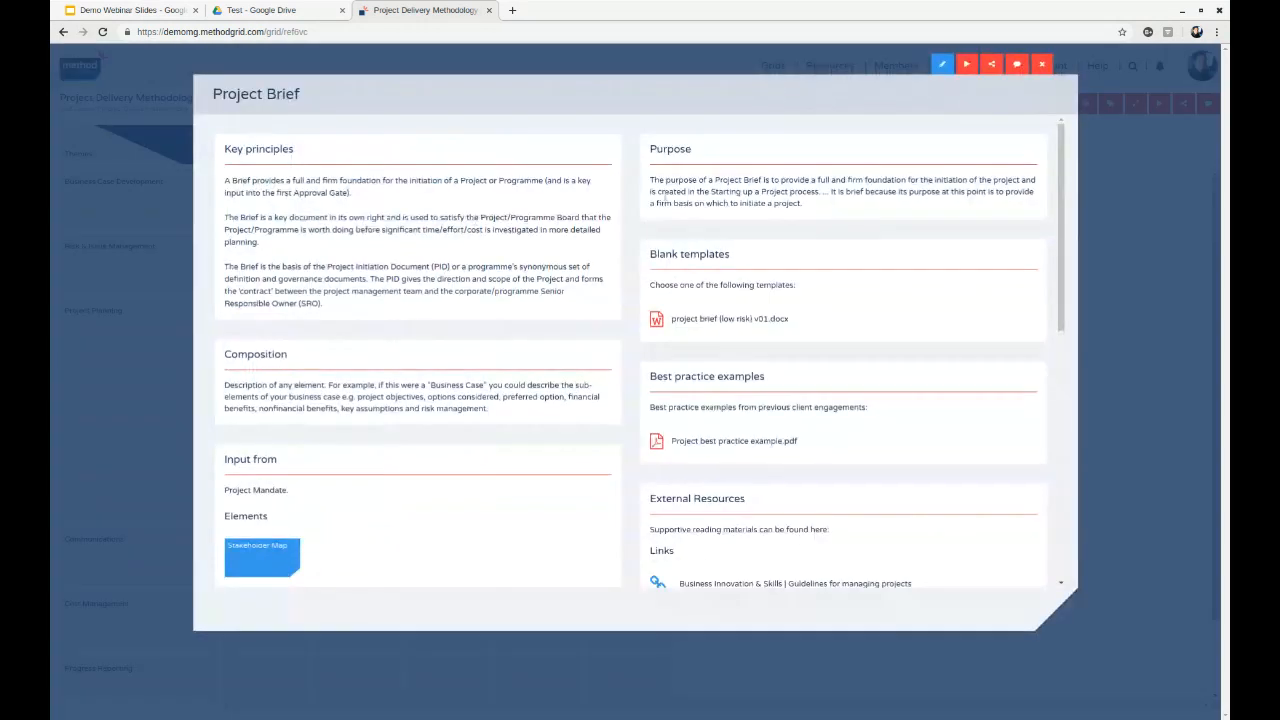
pyautogui.scroll(-3, 396, 320)
pyautogui.scroll(2, 789, 291)
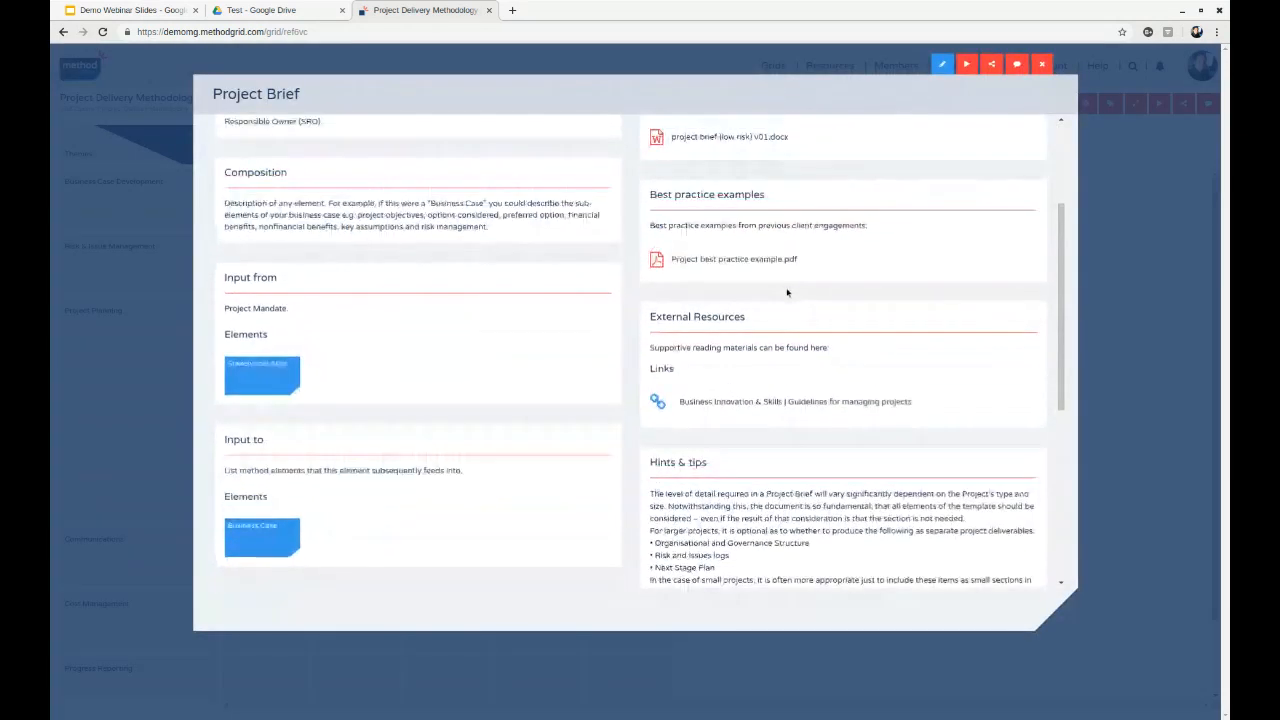
pyautogui.scroll(-1, 290, 490)
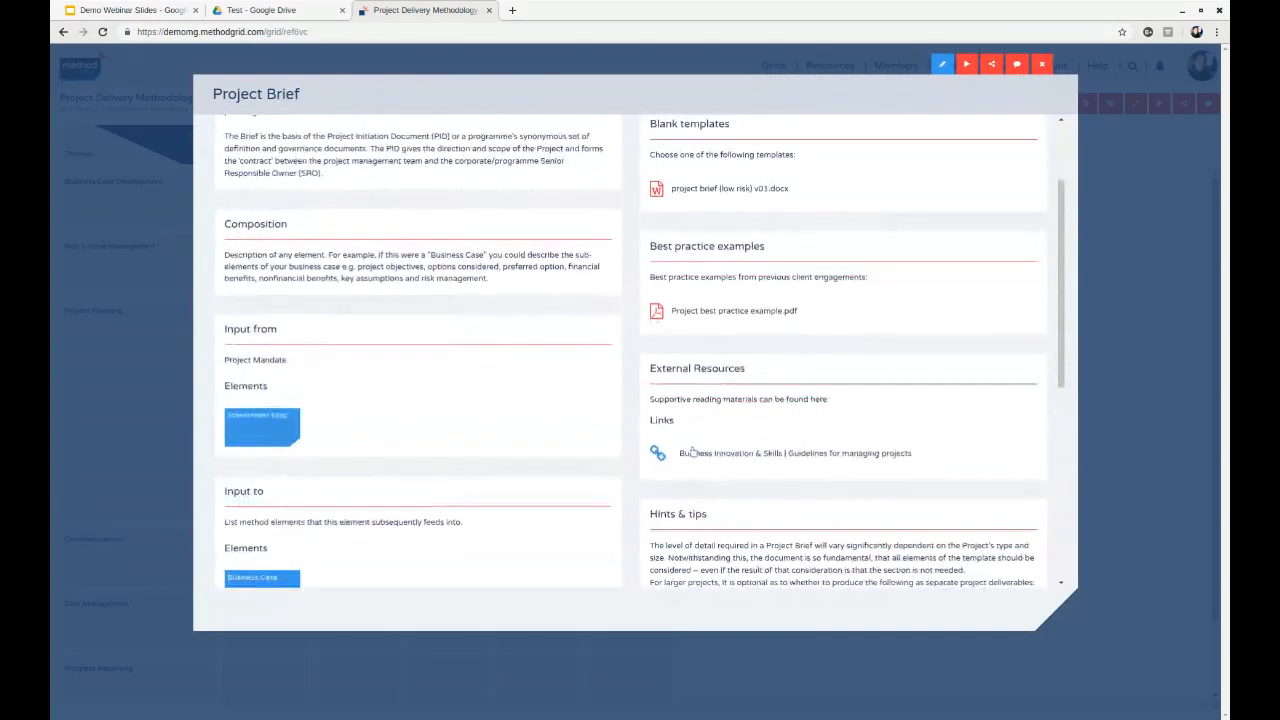
pyautogui.scroll(-2, 415, 252)
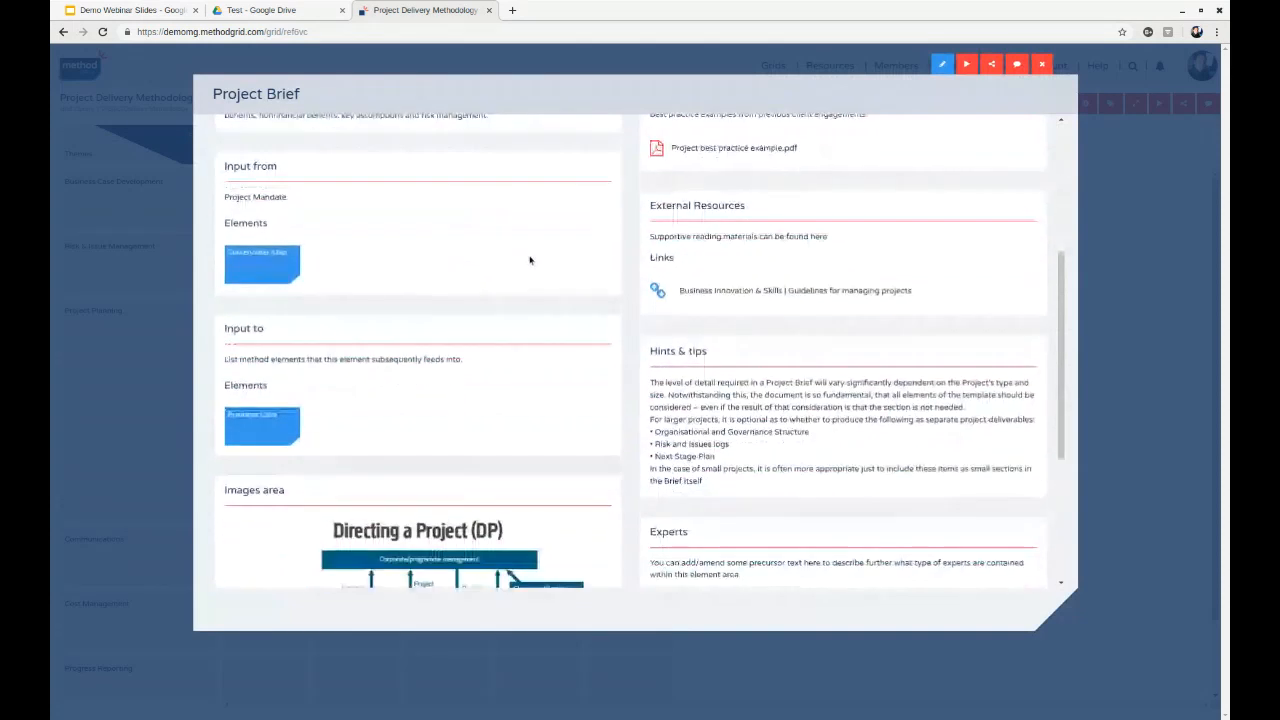
pyautogui.scroll(-3, 532, 263)
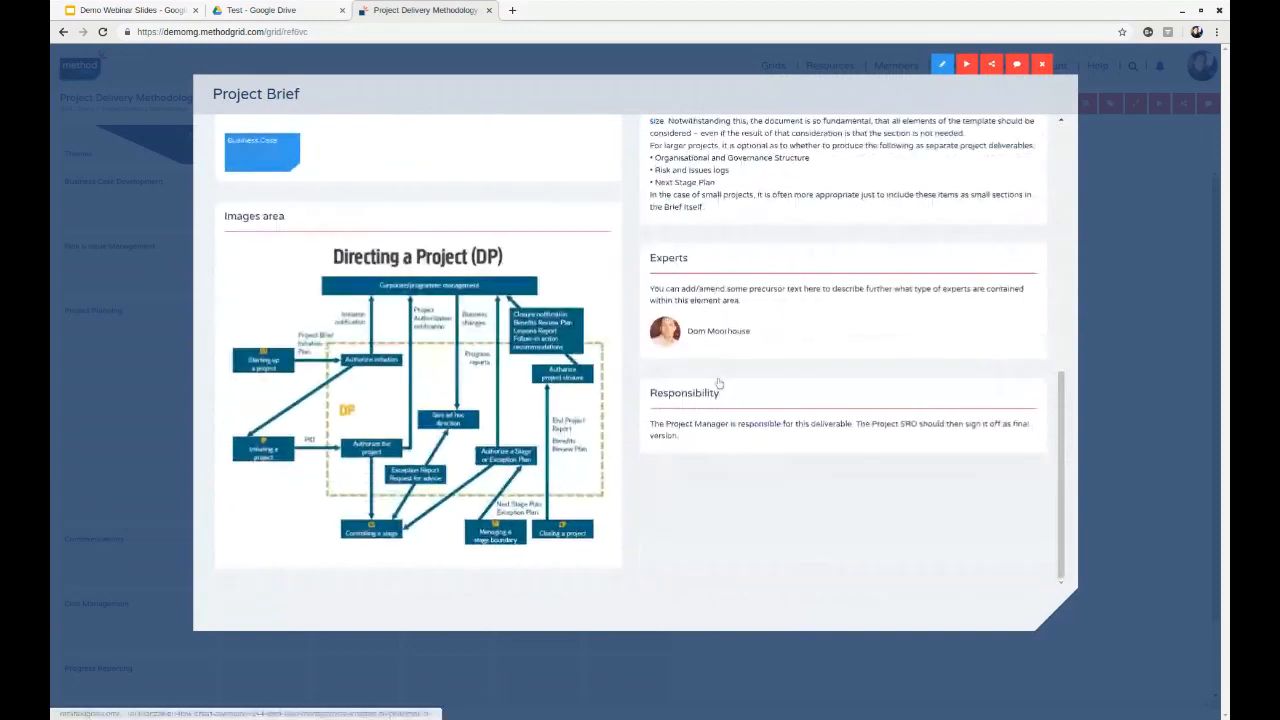
pyautogui.scroll(5, 784, 251)
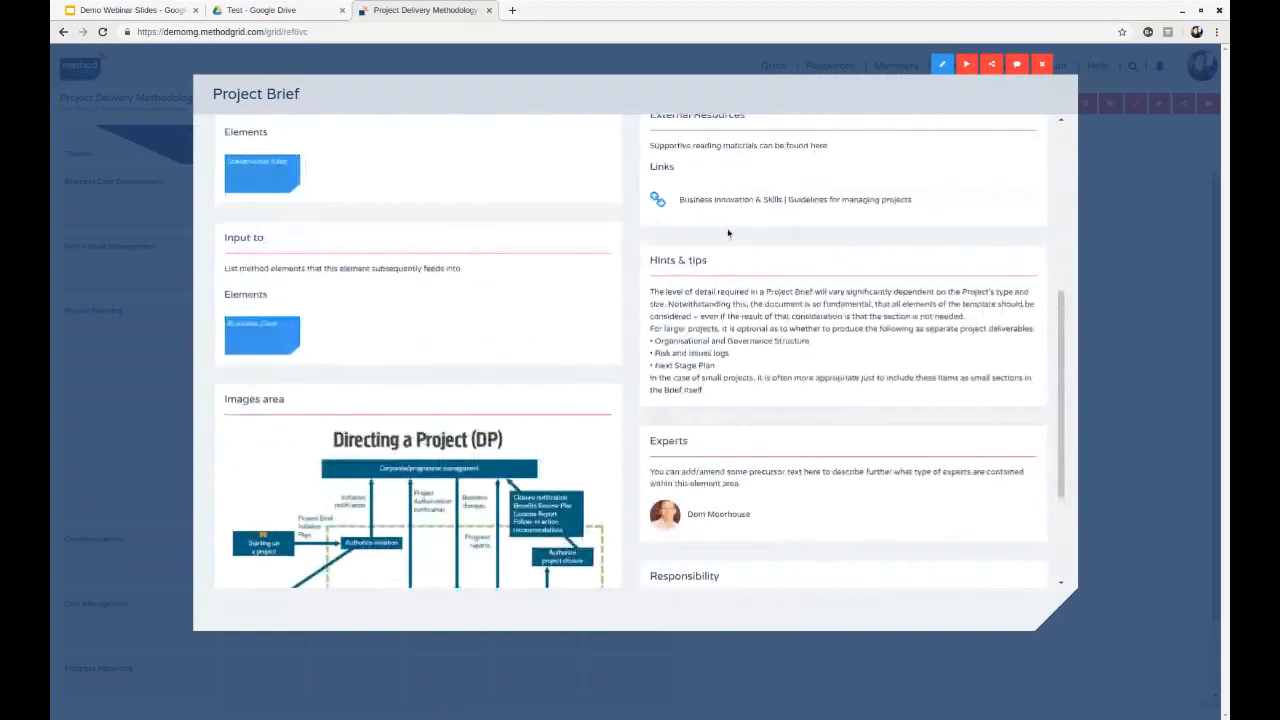
pyautogui.scroll(2, 464, 241)
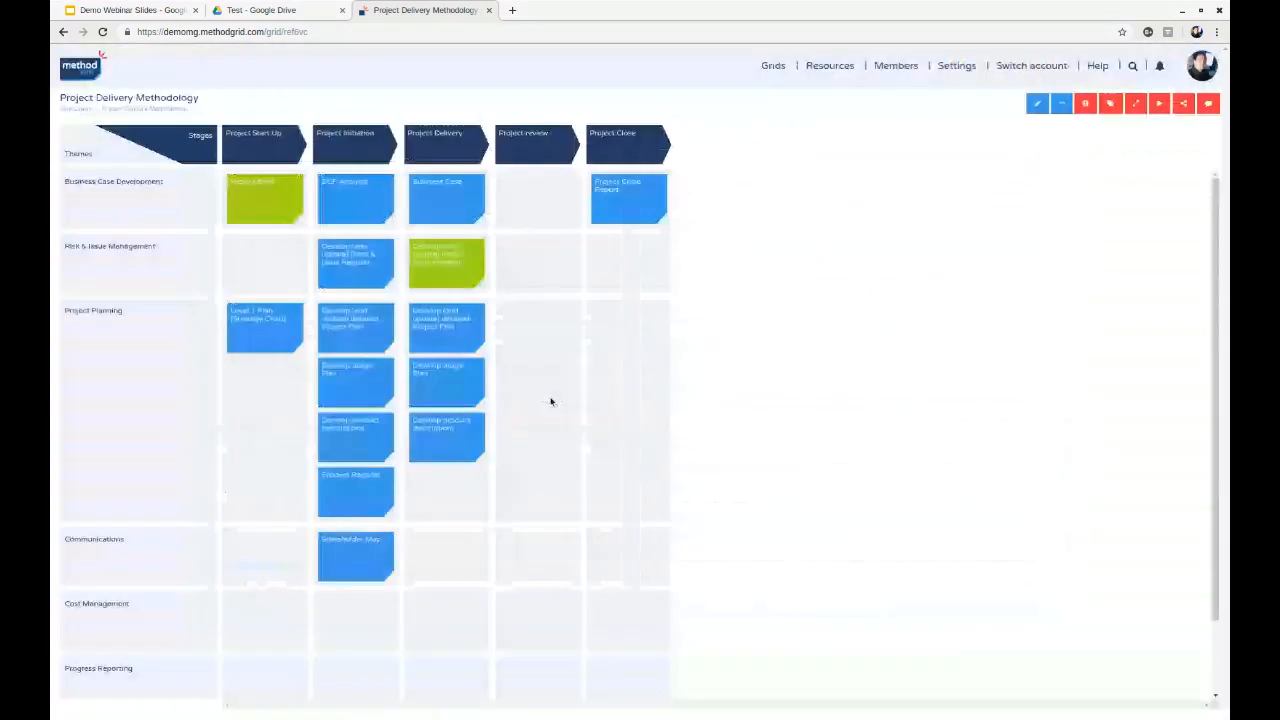
pyautogui.click(1041, 64)
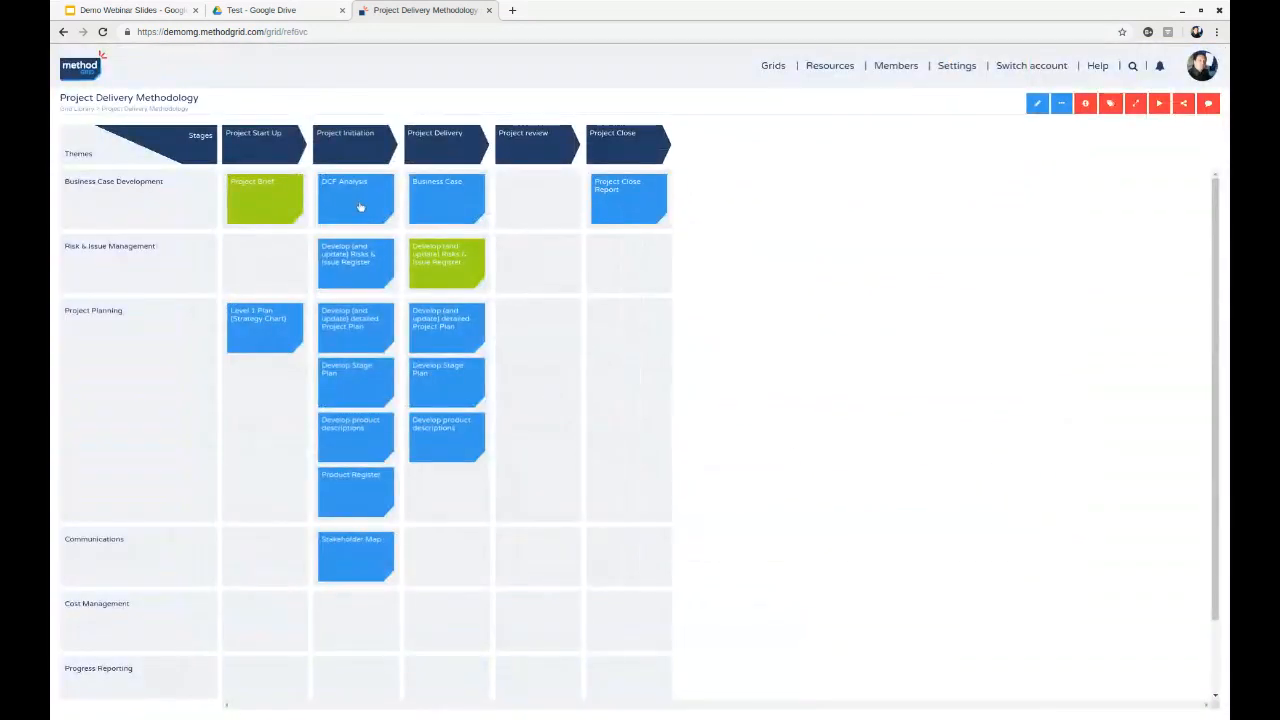
# - View the DCF Analysis element's content and check the labels defined for the grid
pyautogui.click(360, 207)
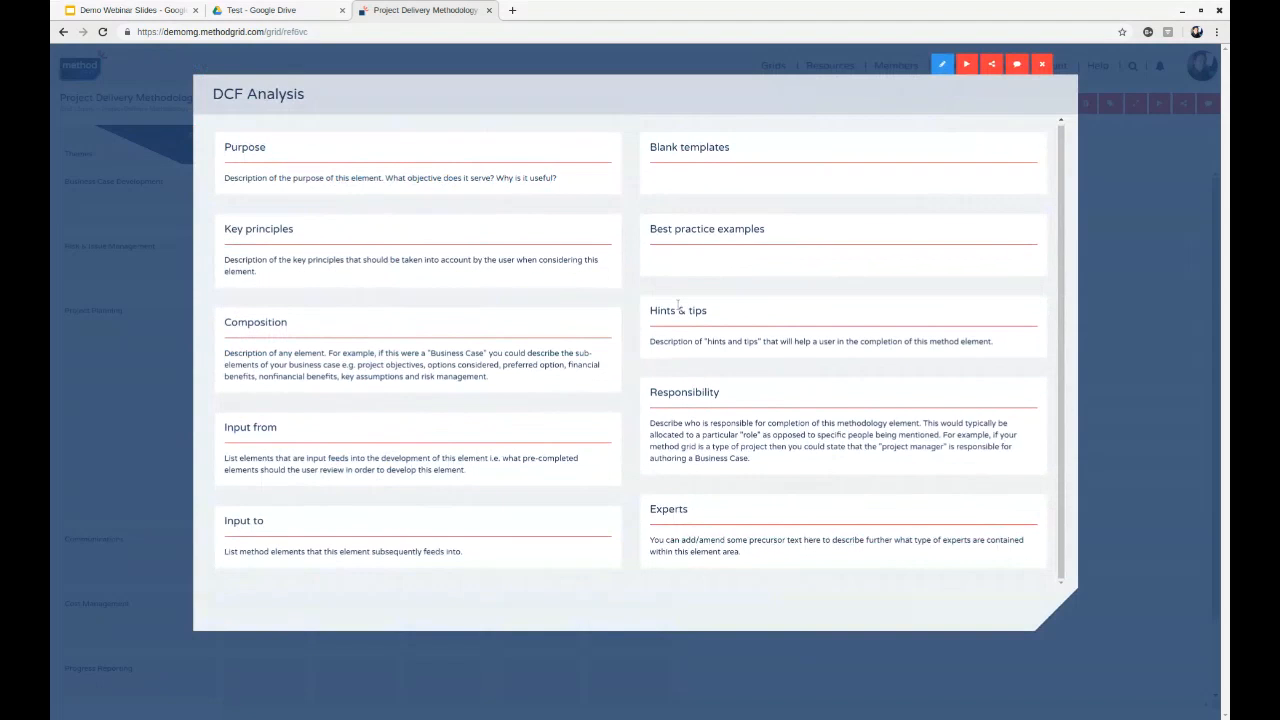
pyautogui.click(1041, 64)
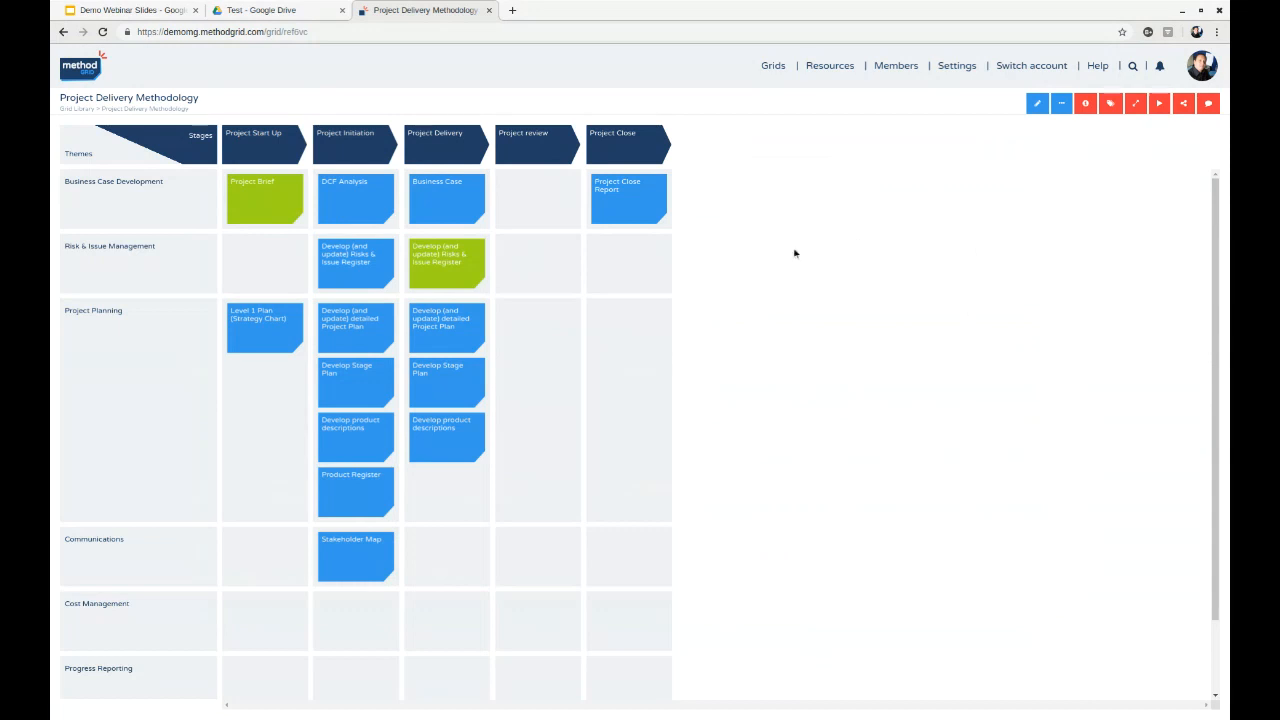
pyautogui.click(1110, 104)
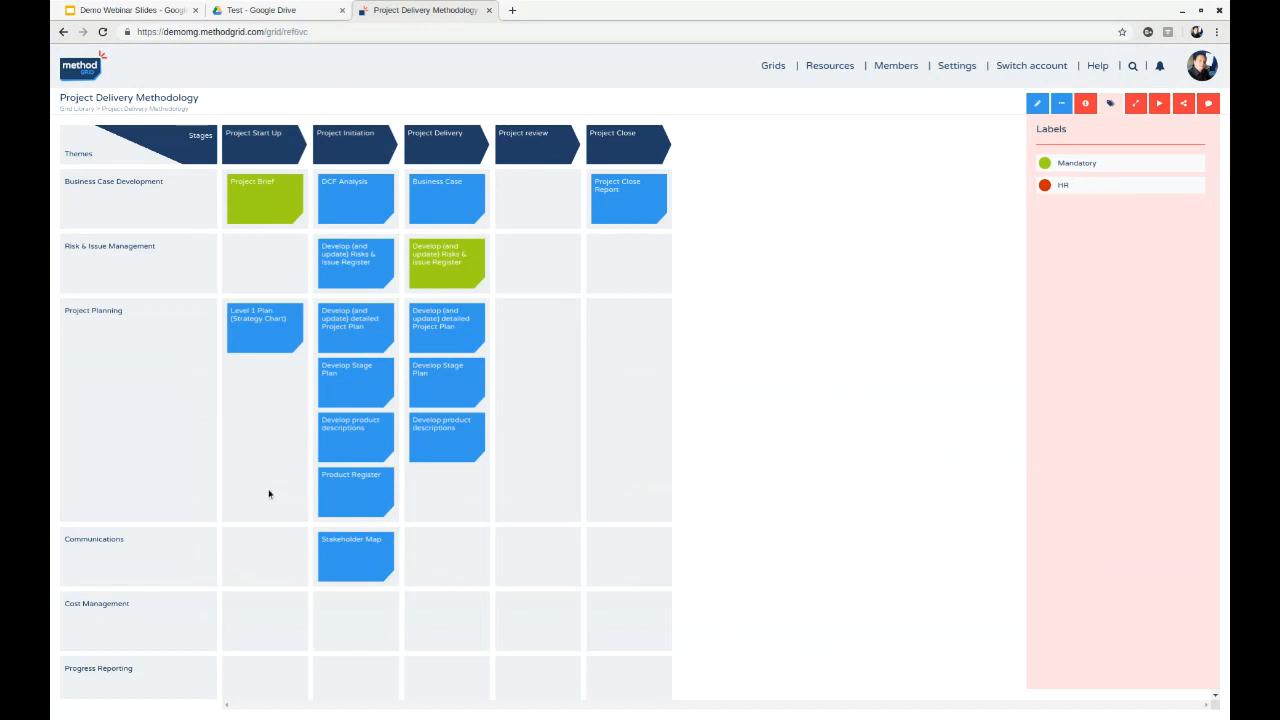
pyautogui.click(1109, 112)
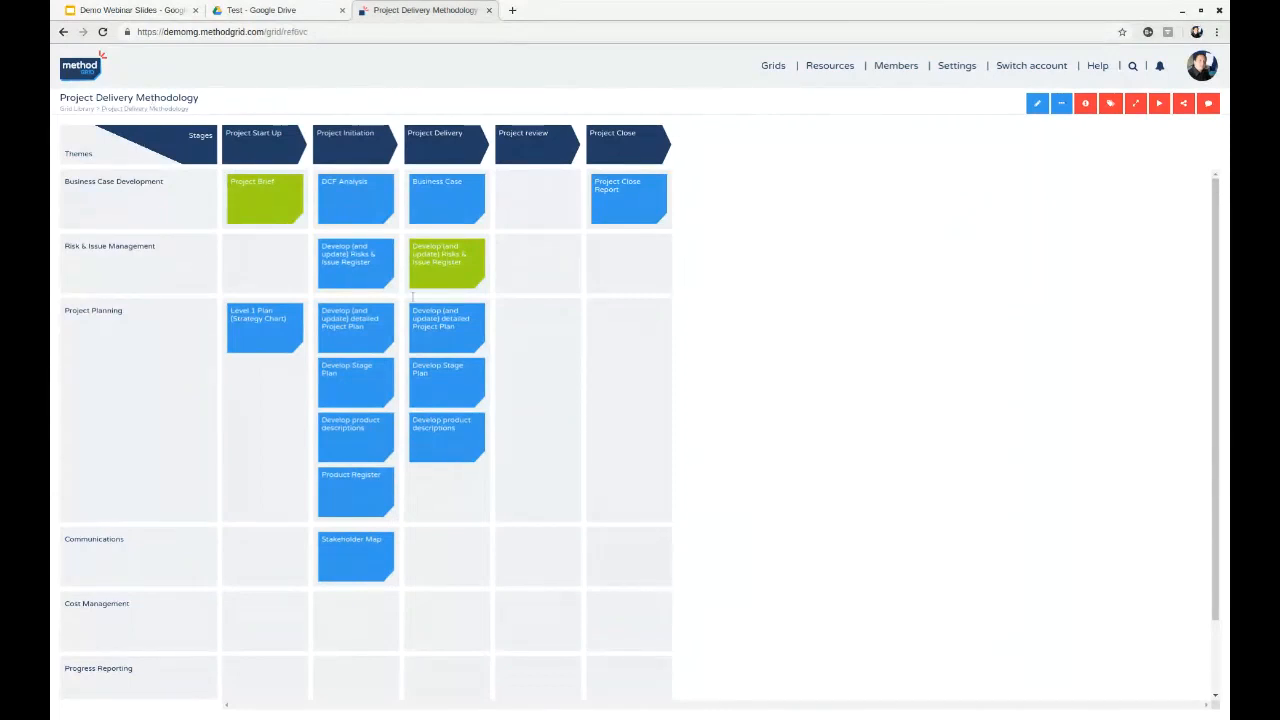
# - Open the Project X Delivery grid from the Project X subfolder of Projects in the Grid Library
pyautogui.click(76, 108)
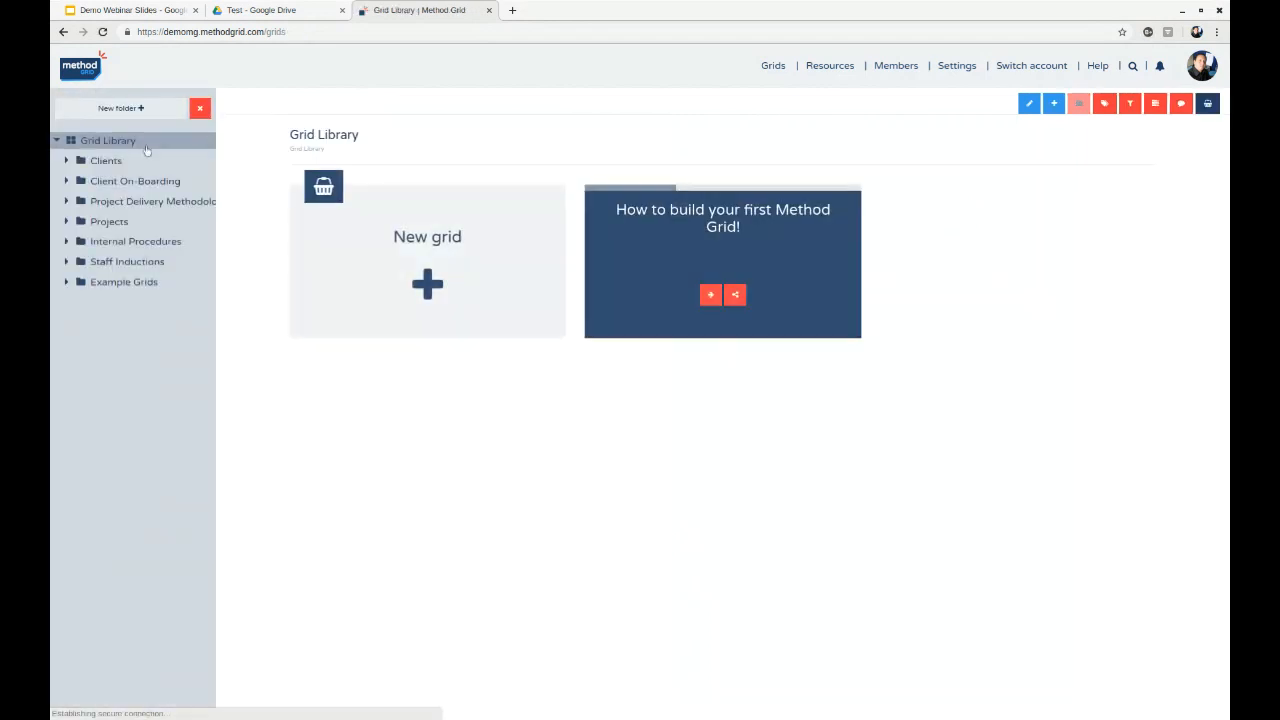
pyautogui.click(66, 222)
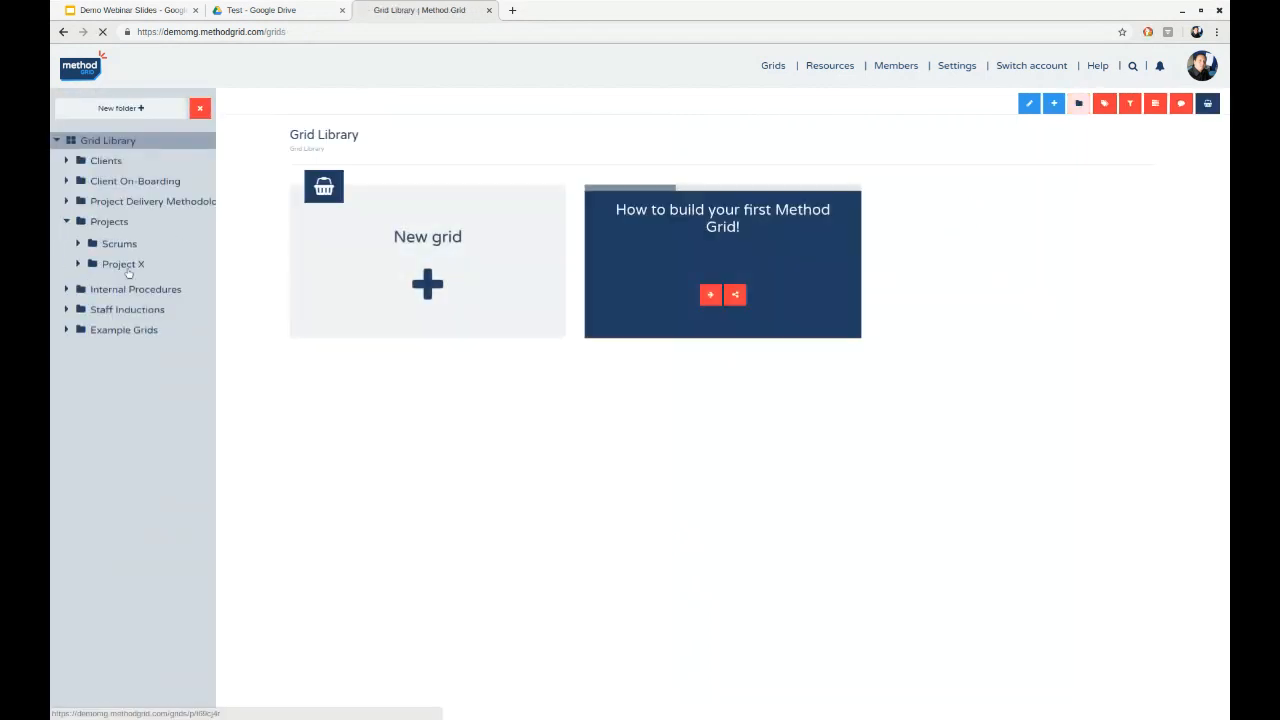
pyautogui.click(123, 264)
pyautogui.click(771, 213)
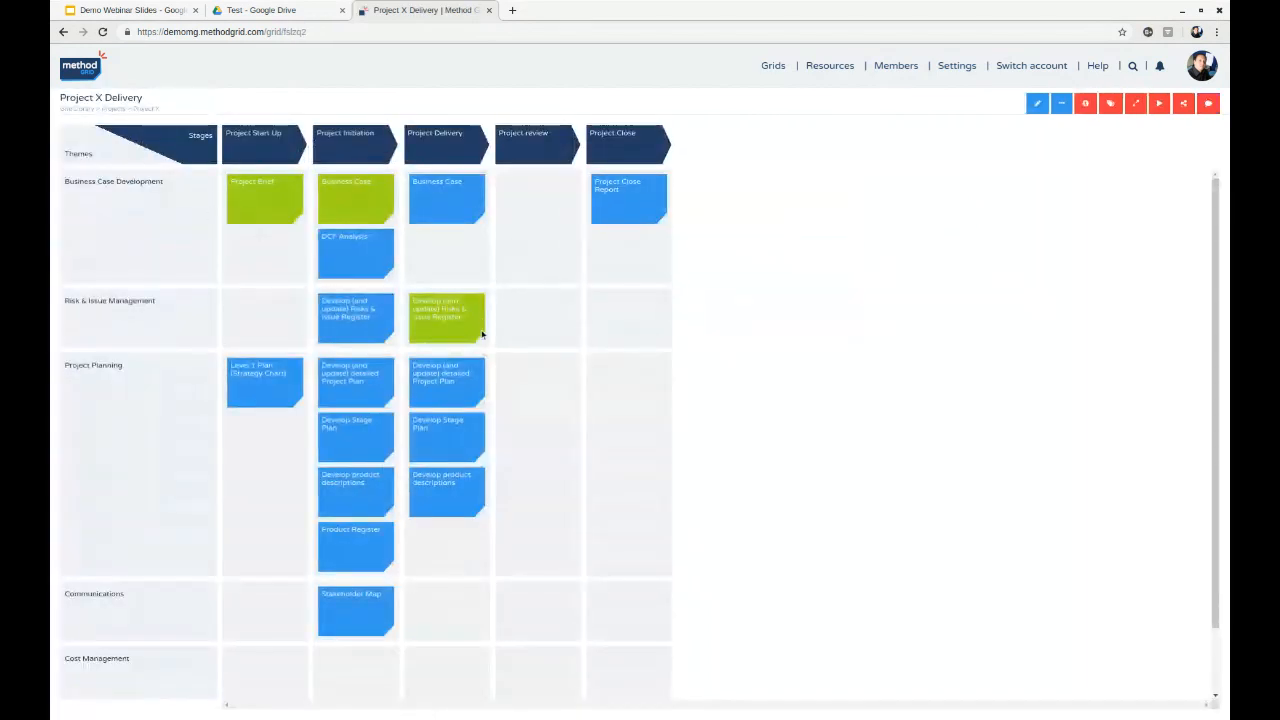
# - Review the Project Brief element's inputs, open its linked Business Case element in a separate tab, and return to the brief
pyautogui.click(253, 205)
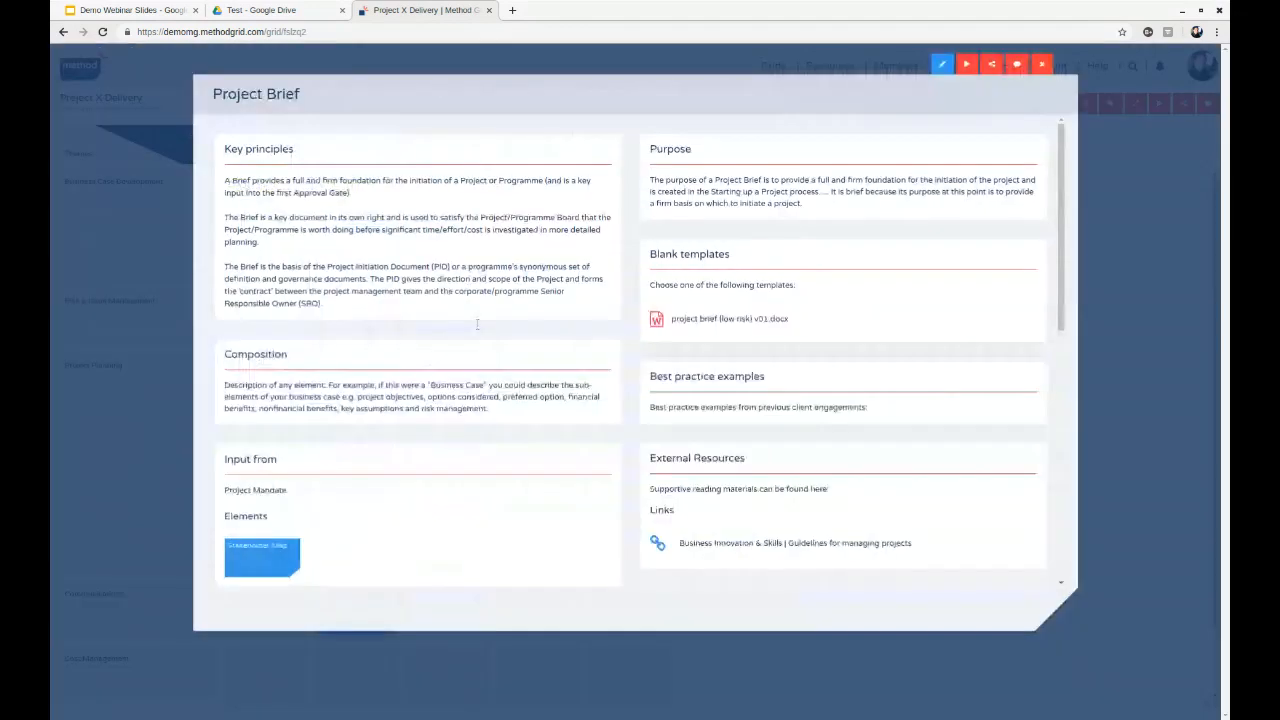
pyautogui.scroll(-1, 362, 421)
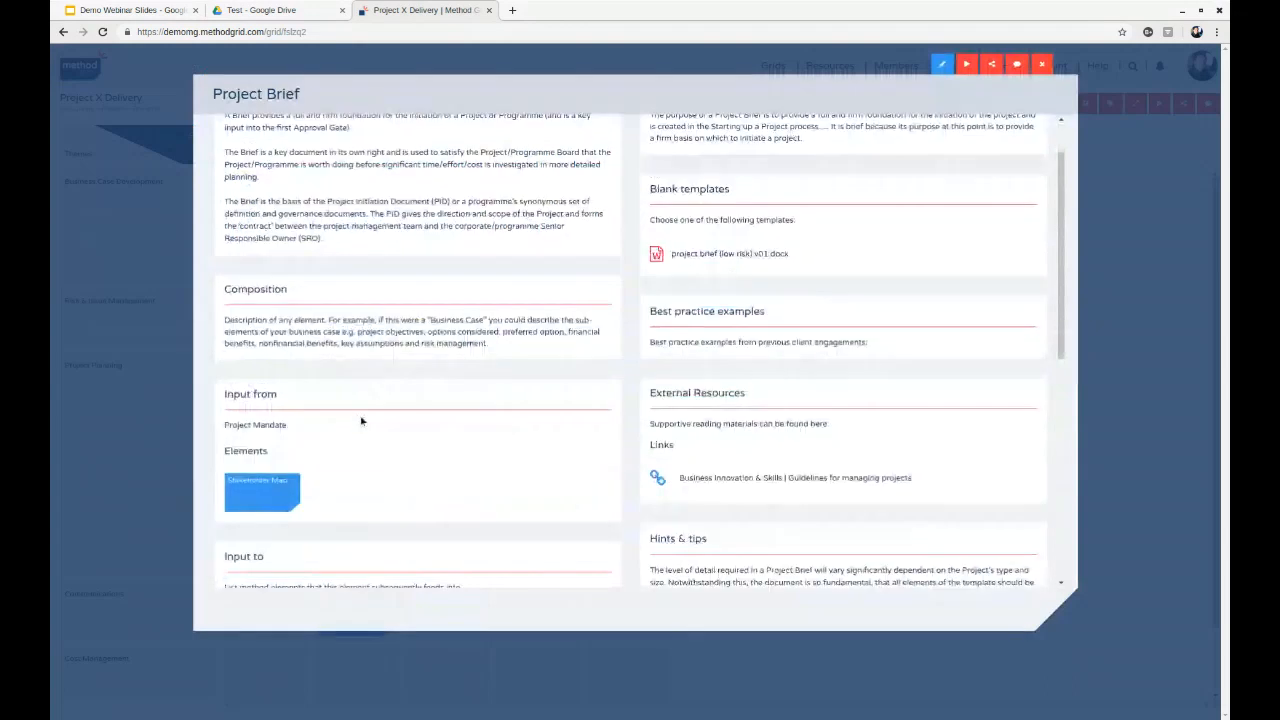
pyautogui.scroll(-3, 463, 343)
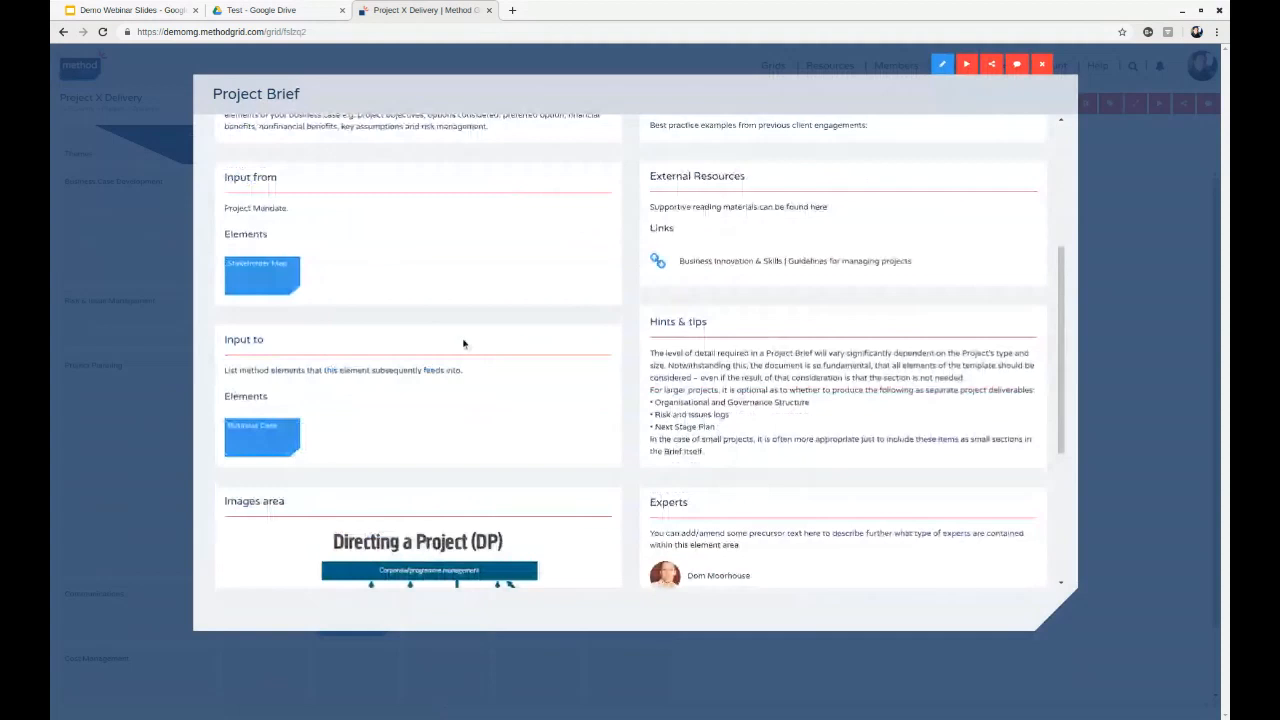
pyautogui.scroll(-1, 463, 343)
pyautogui.click(274, 387)
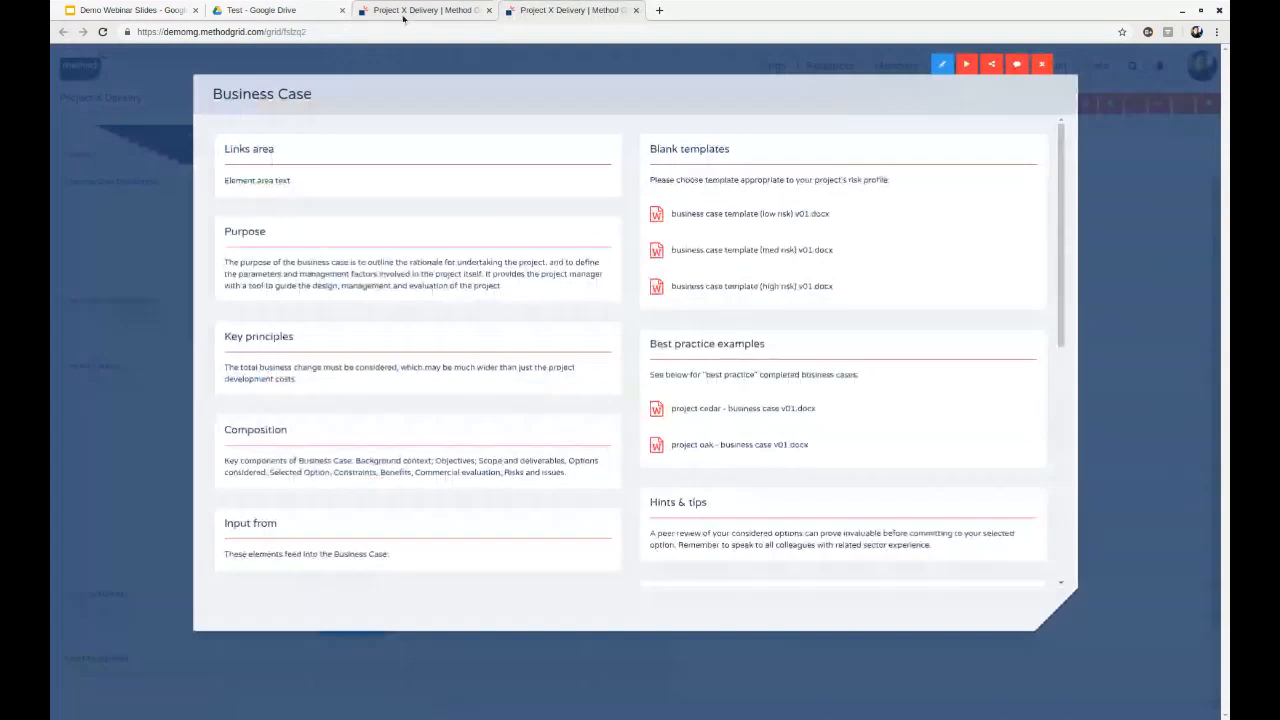
pyautogui.click(403, 12)
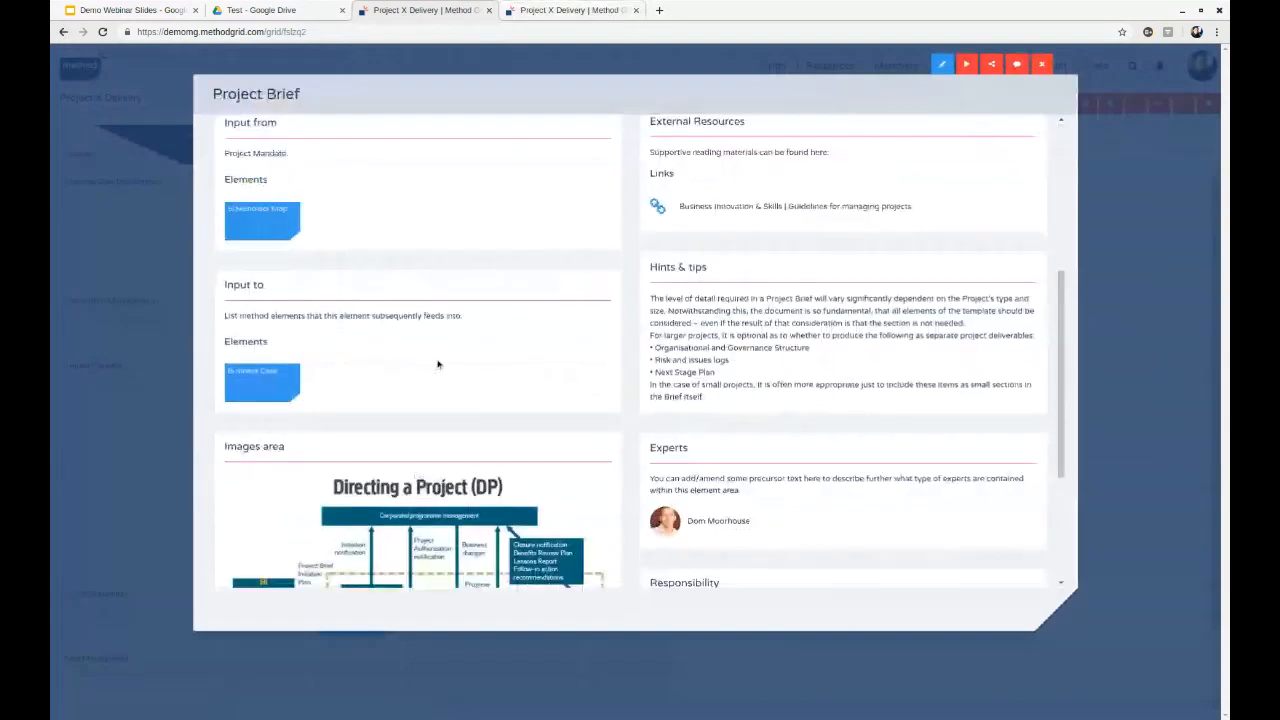
# - Examine the rest of the Project Brief, view the profile of its listed expert, and return to the Project X Delivery grid
pyautogui.scroll(3, 437, 364)
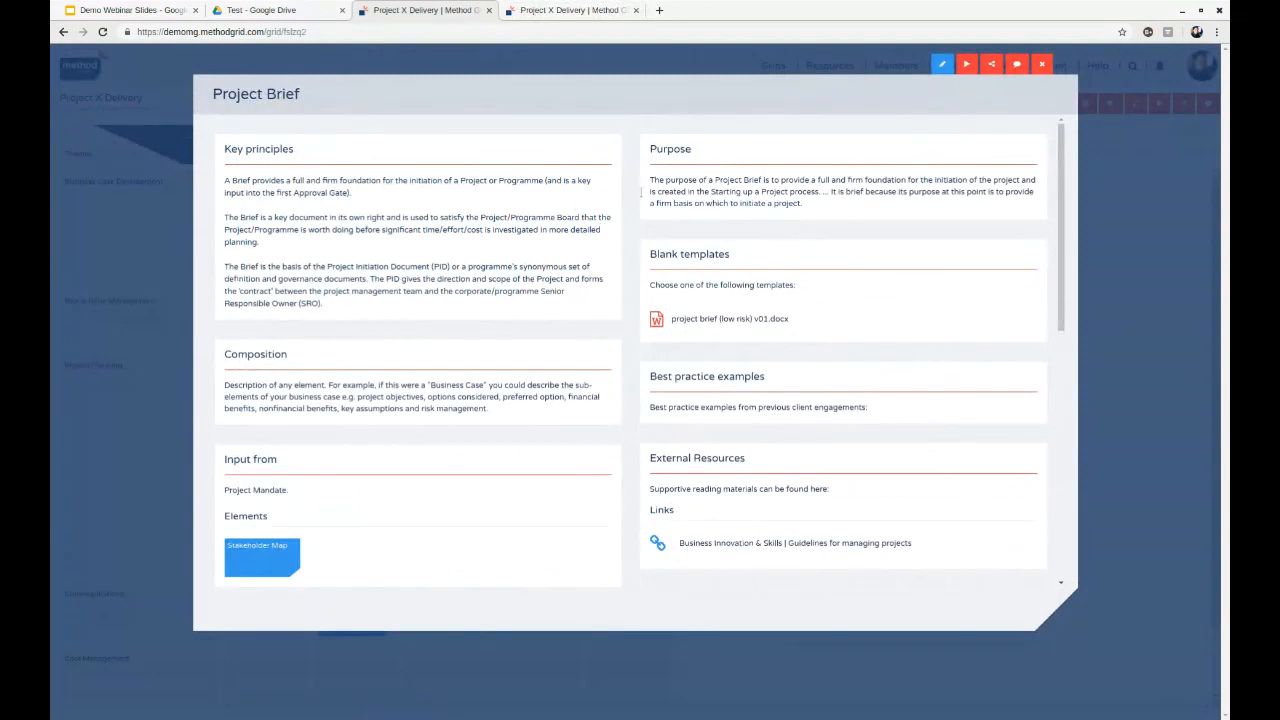
pyautogui.scroll(-3, 760, 231)
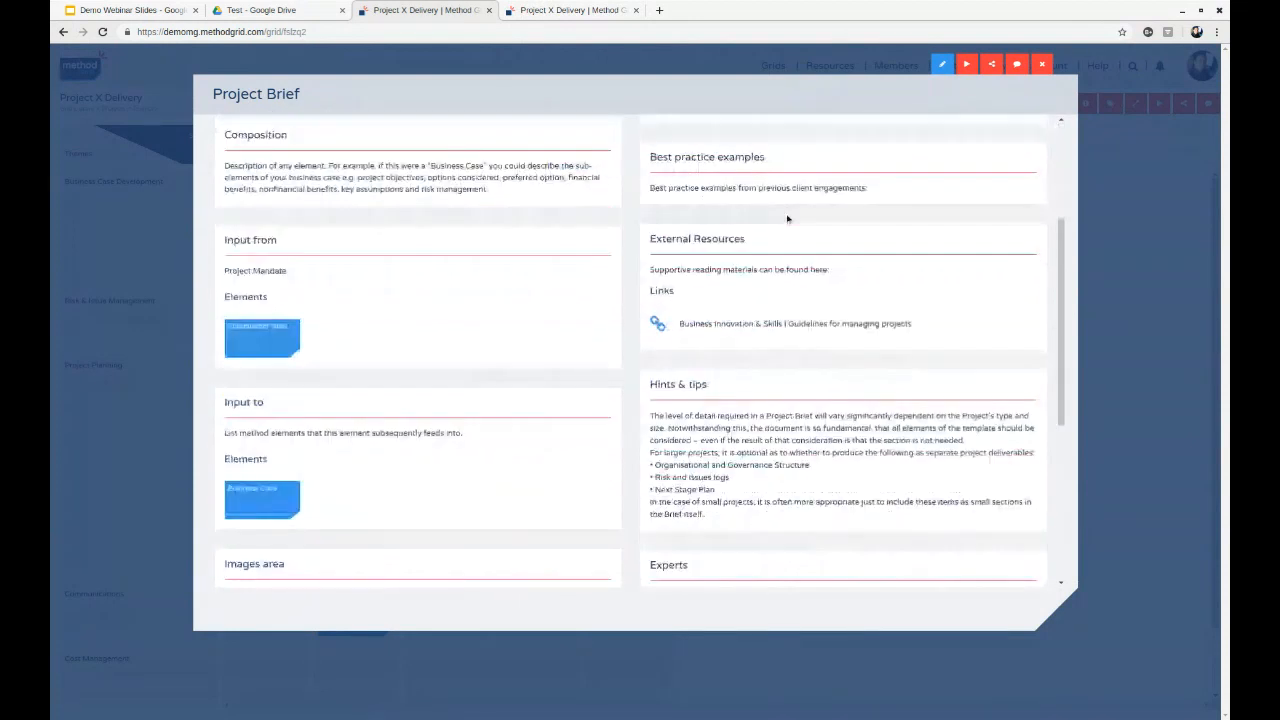
pyautogui.scroll(-3, 787, 218)
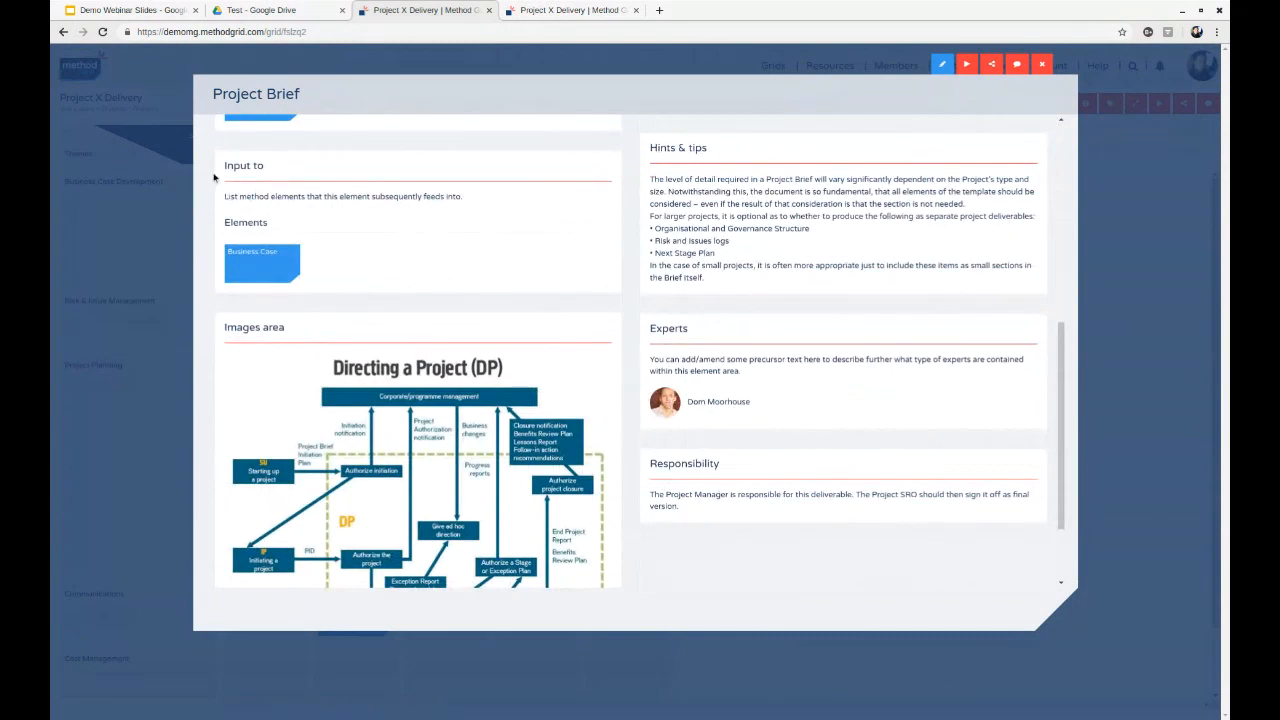
pyautogui.click(678, 405)
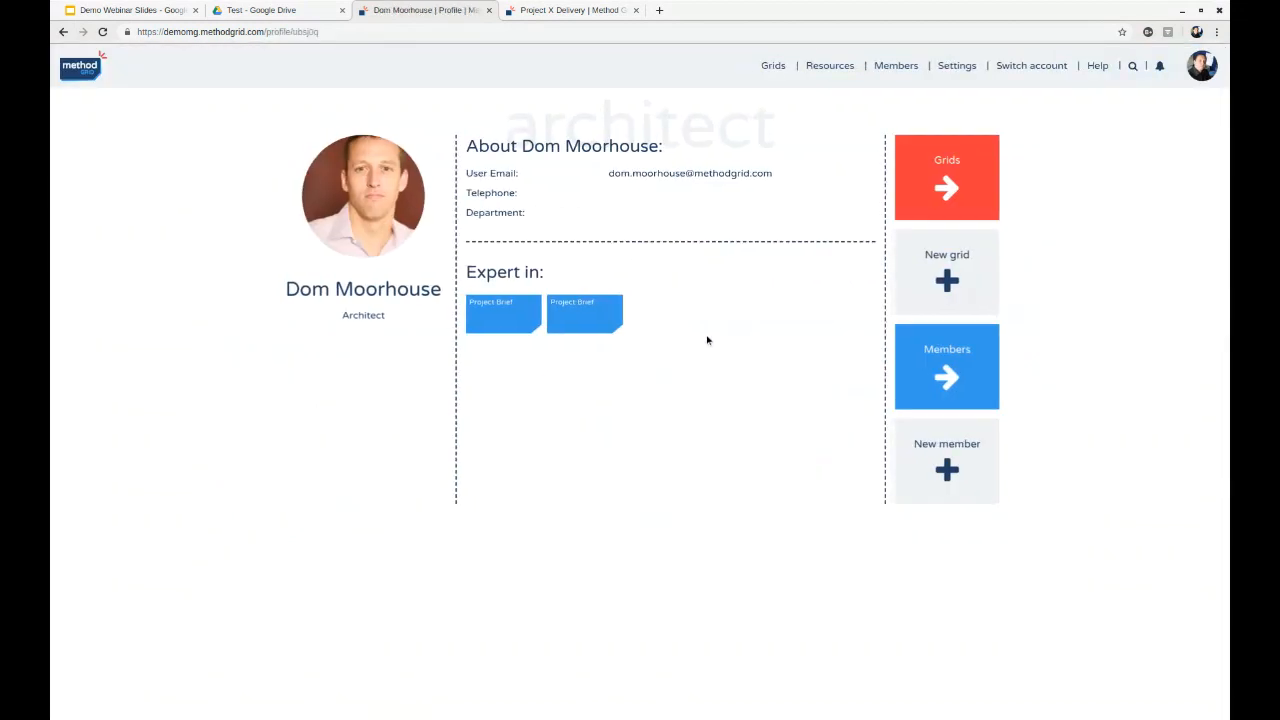
pyautogui.hotkey('alt', 'Left')
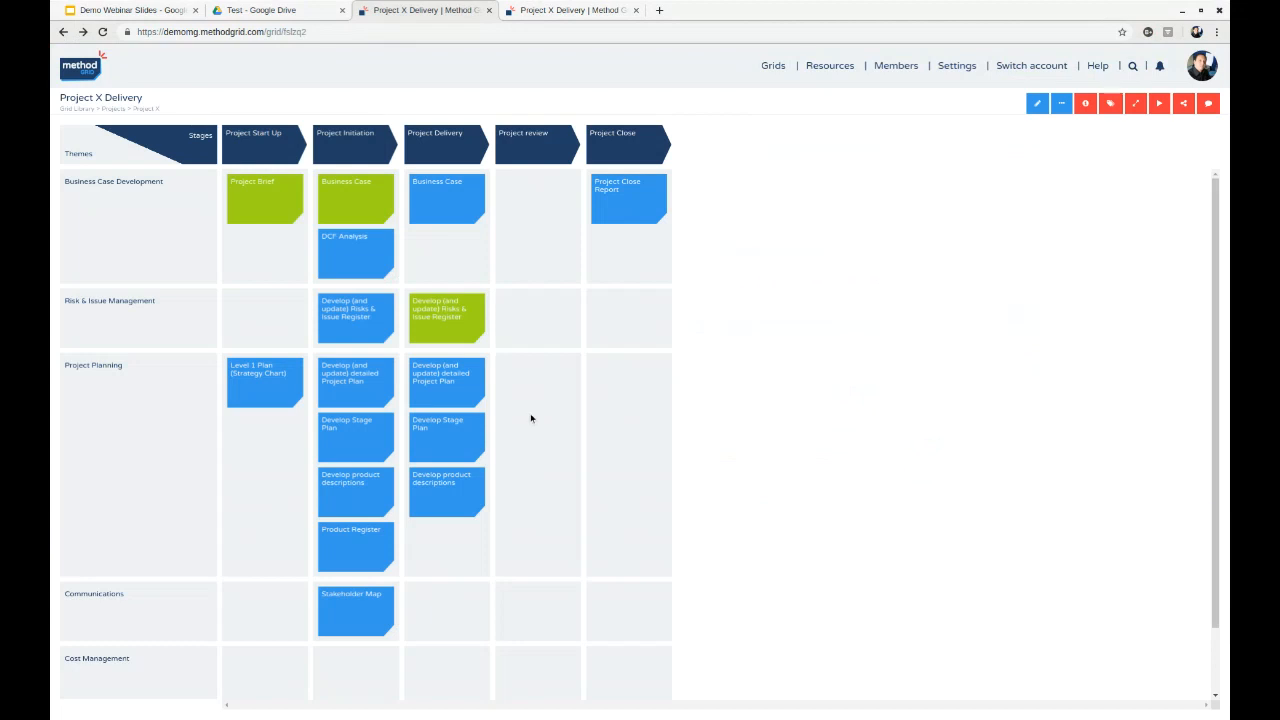
# - Post a comment on the Project Brief element mentioning its expert, "i have a question about the brief template, can you help?", and close the element
pyautogui.click(263, 182)
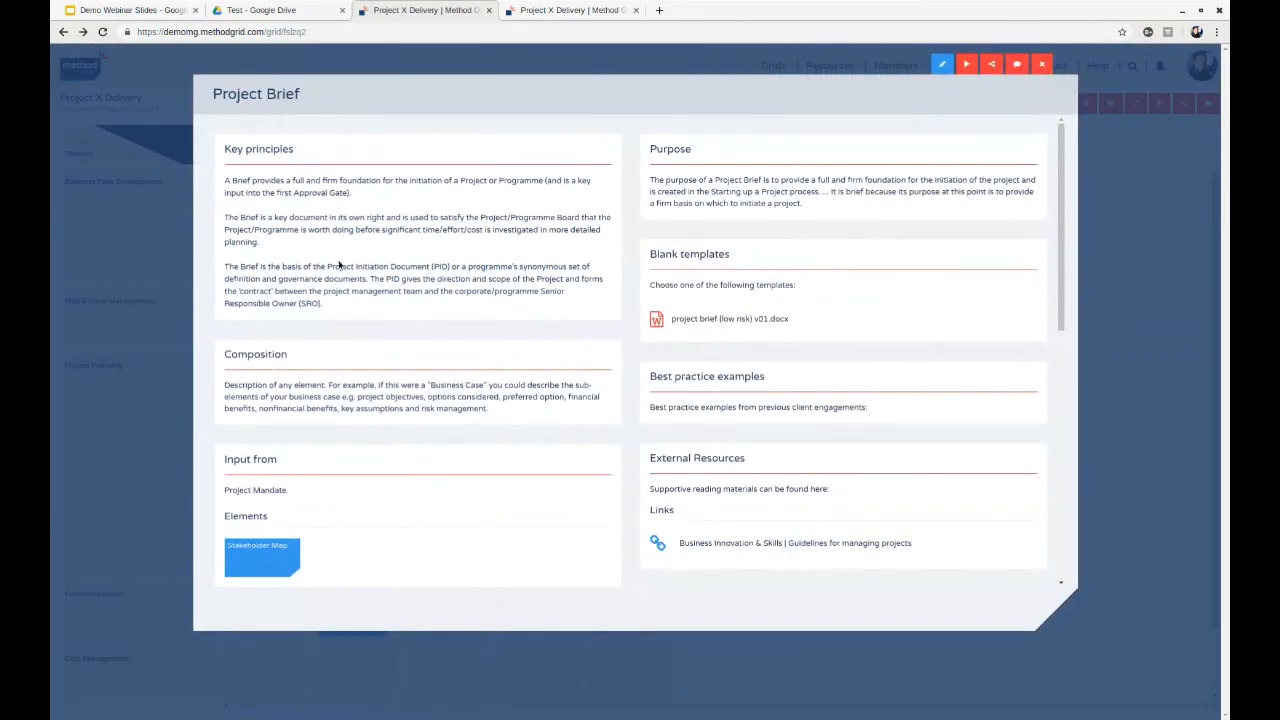
pyautogui.click(1016, 65)
pyautogui.click(1151, 82)
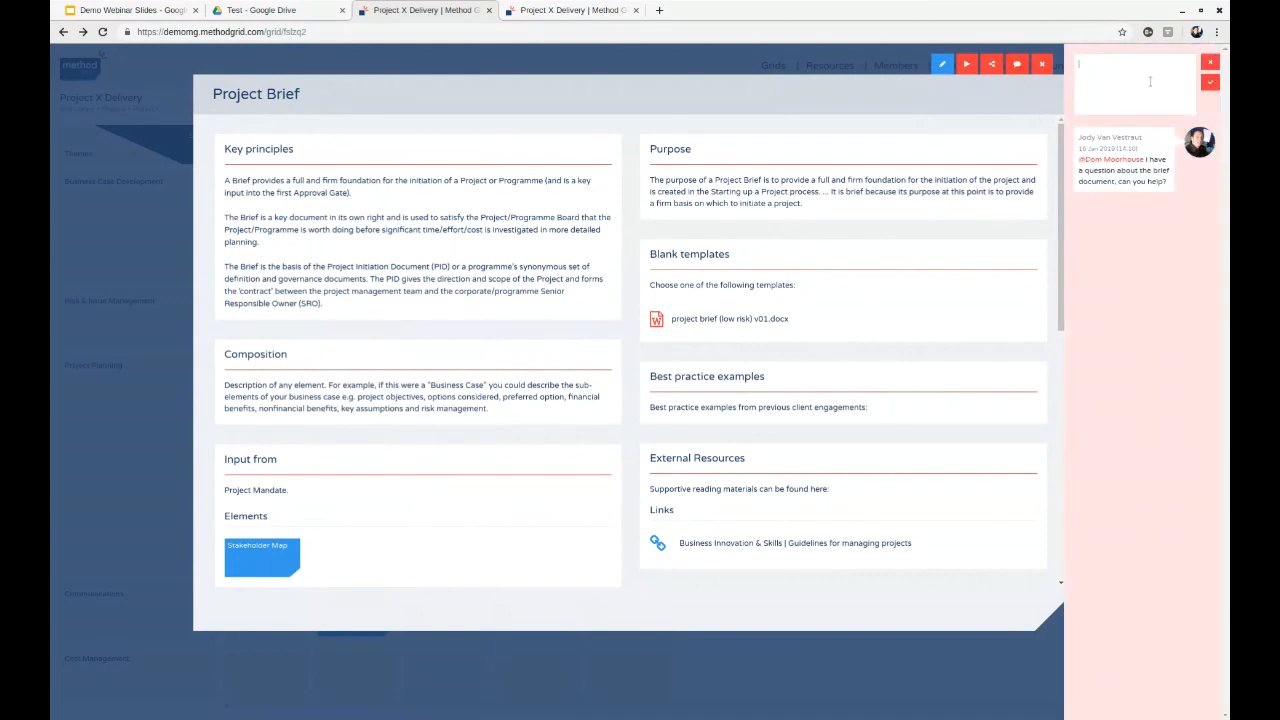
pyautogui.write('@dom')
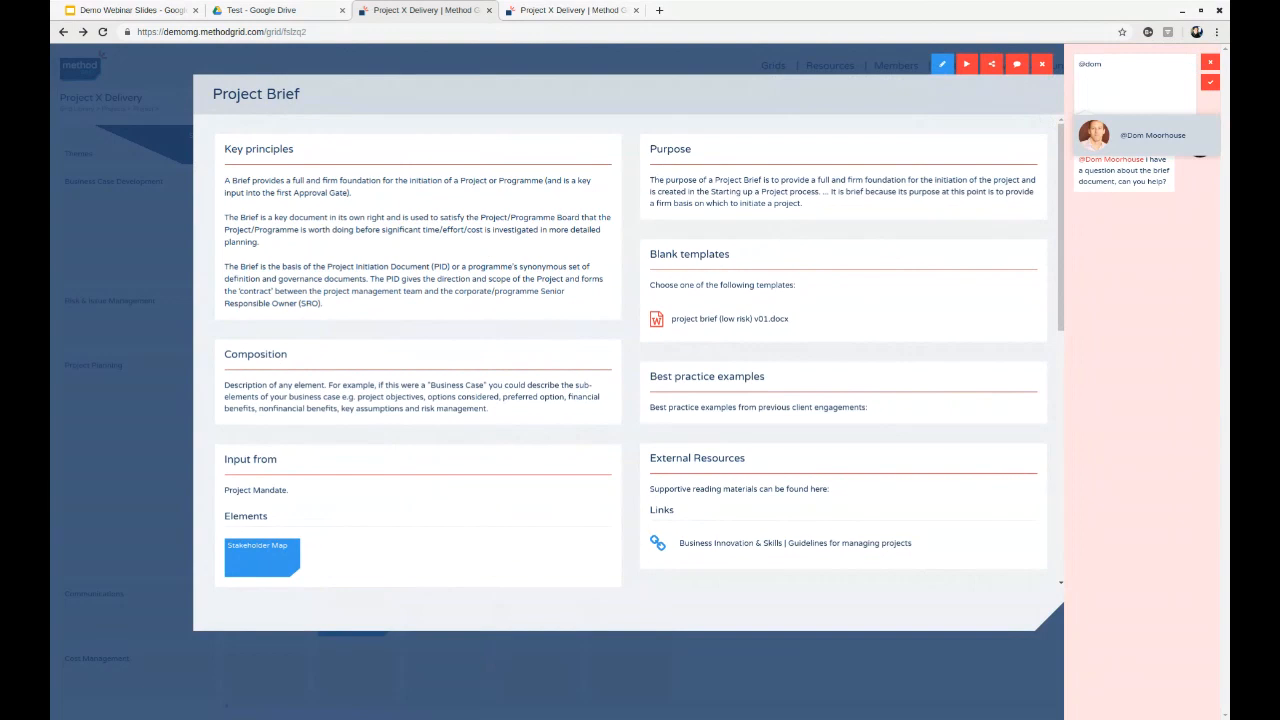
pyautogui.press('Return')
pyautogui.write('i have a question about the b')
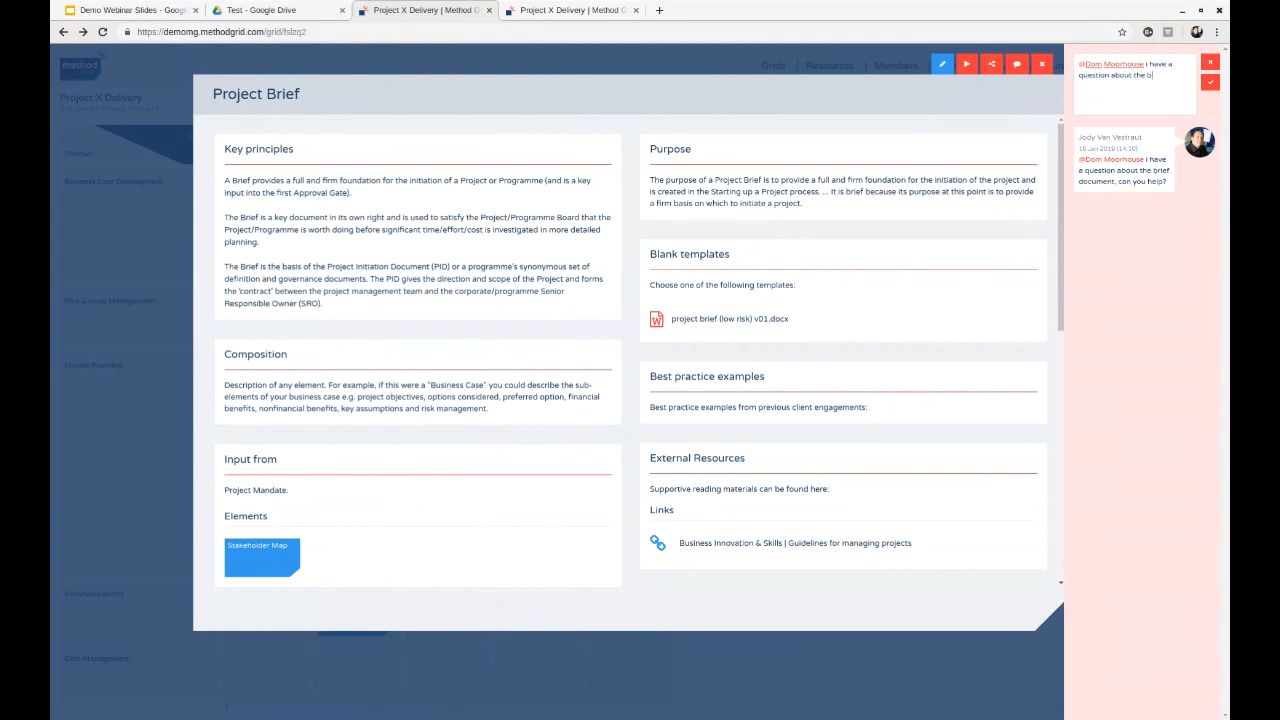
pyautogui.write('rief template, can you help?')
pyautogui.click(1207, 84)
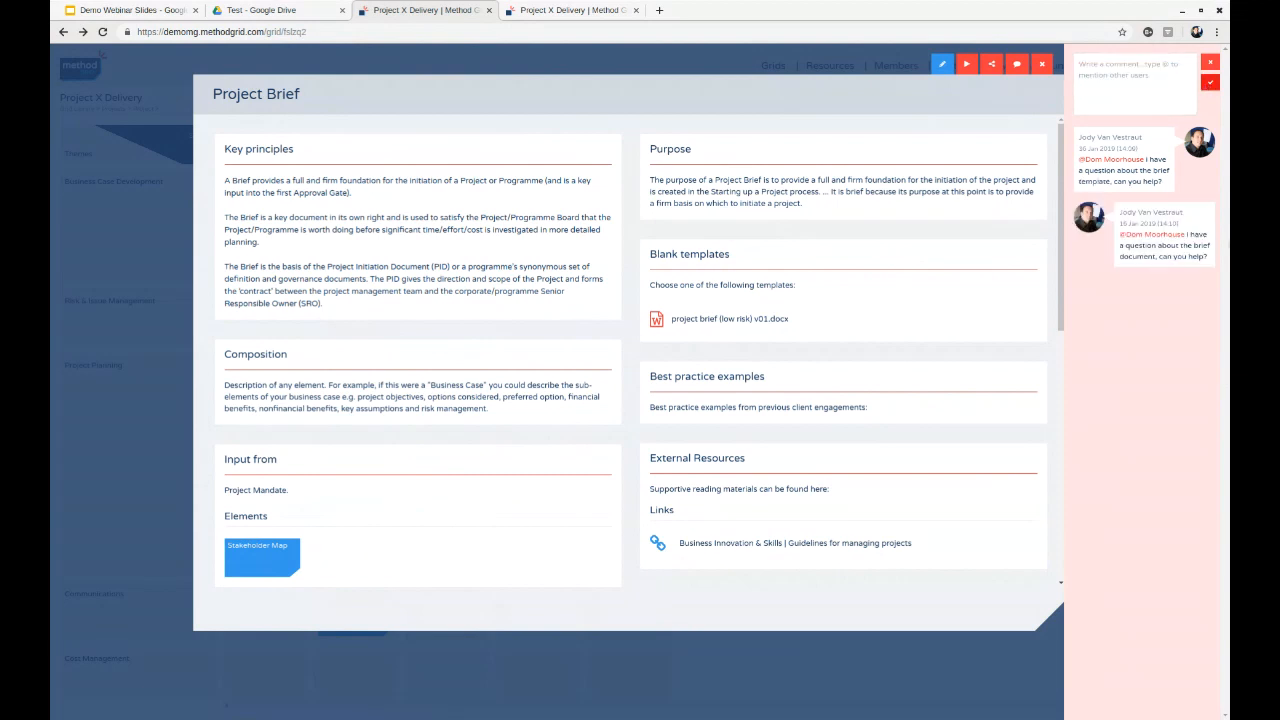
pyautogui.click(1211, 64)
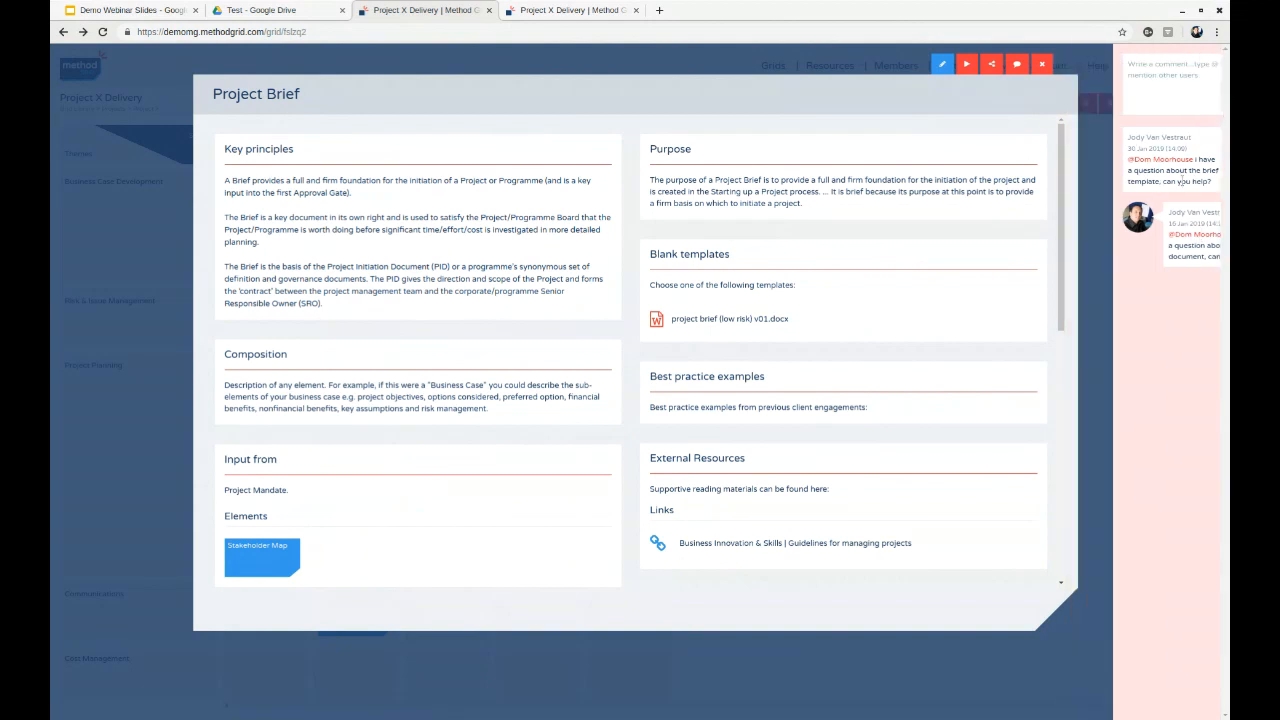
pyautogui.click(1043, 66)
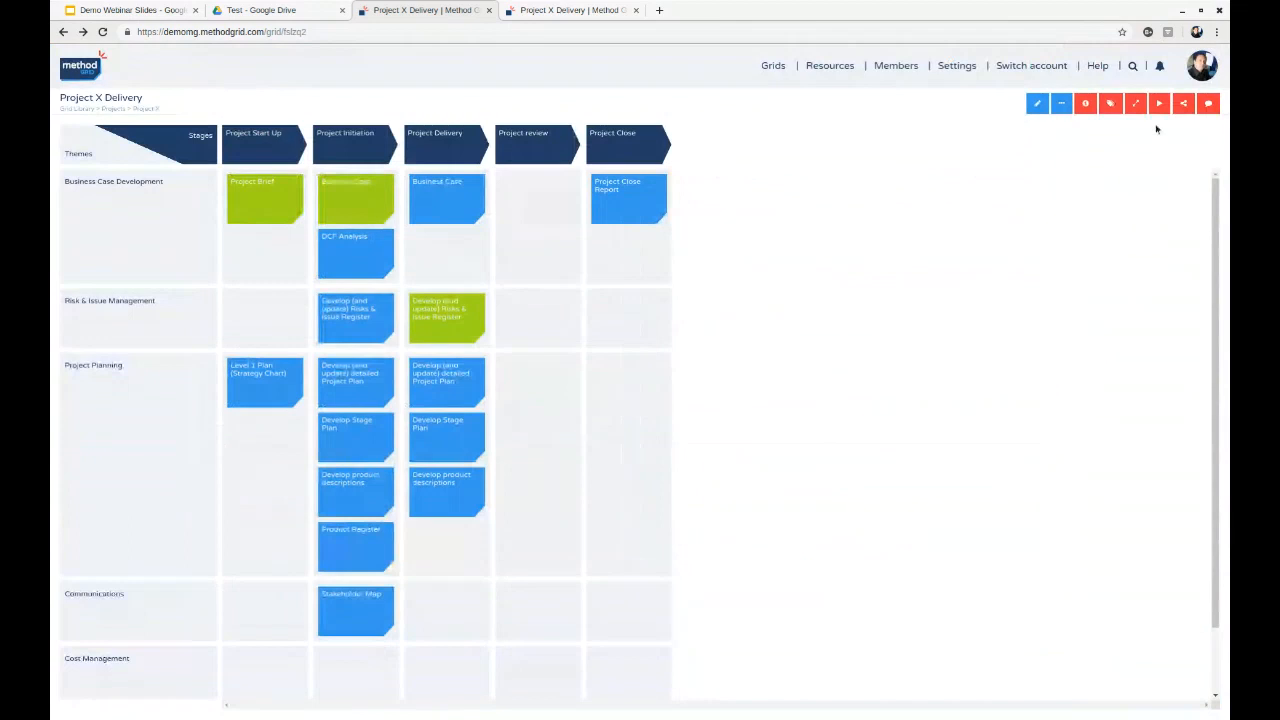
# - Check the account notifications, review the Project Brief element's comments and content, and close the element
pyautogui.click(1160, 65)
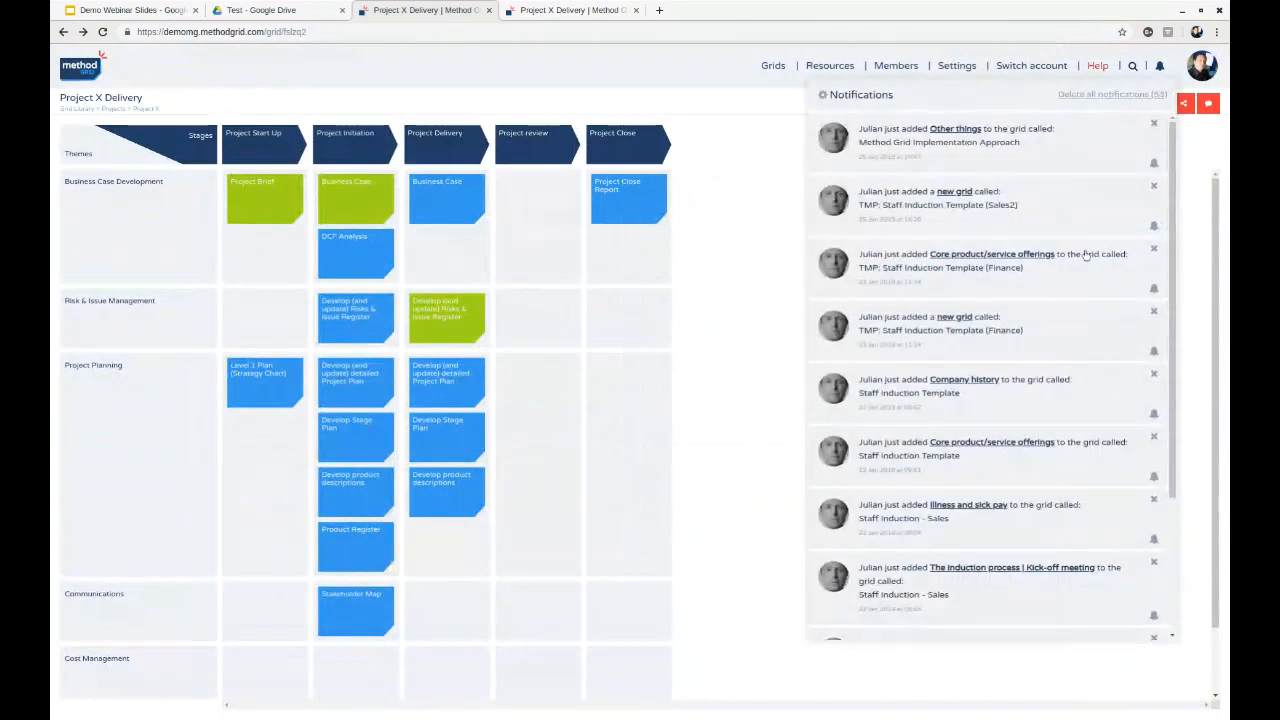
pyautogui.click(1163, 68)
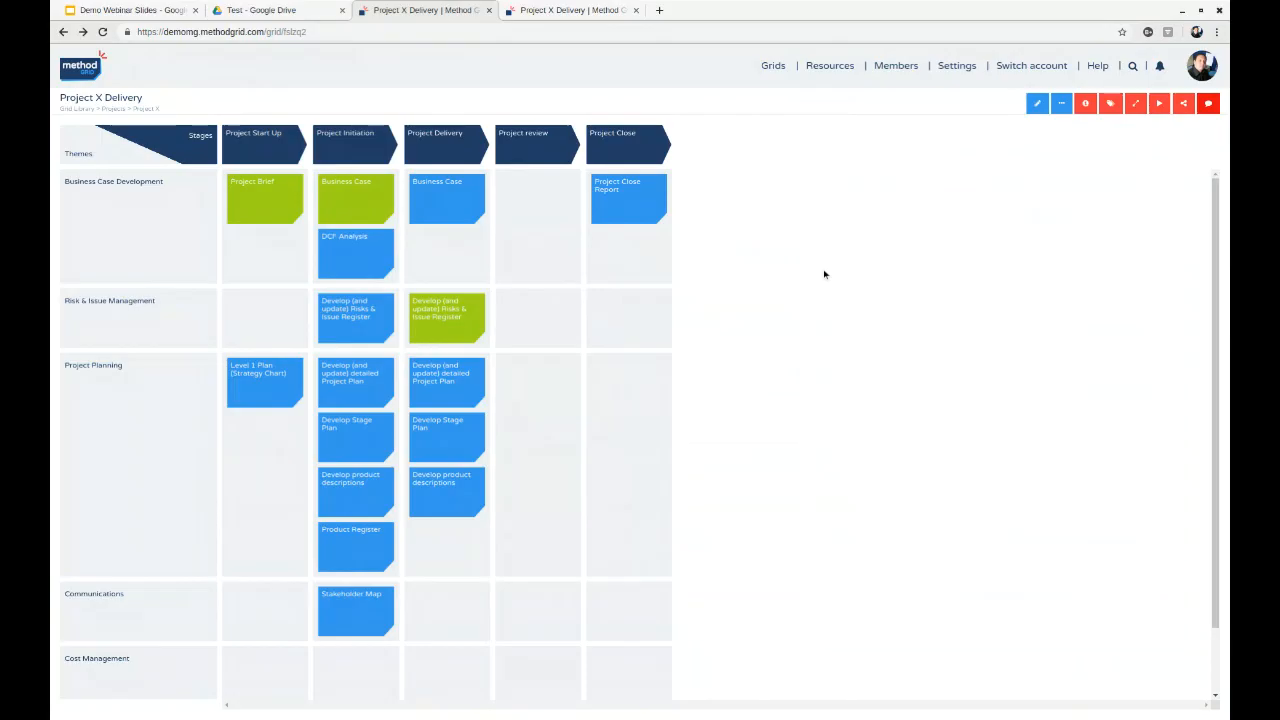
pyautogui.click(265, 198)
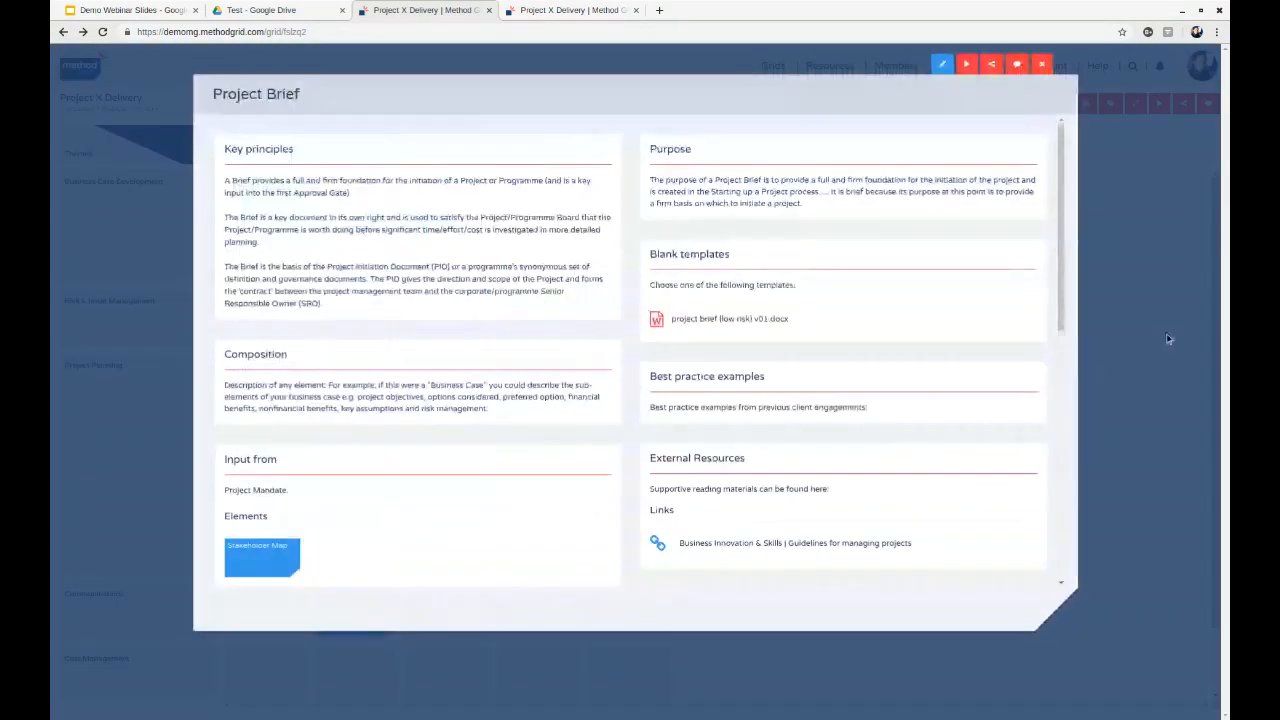
pyautogui.click(1016, 65)
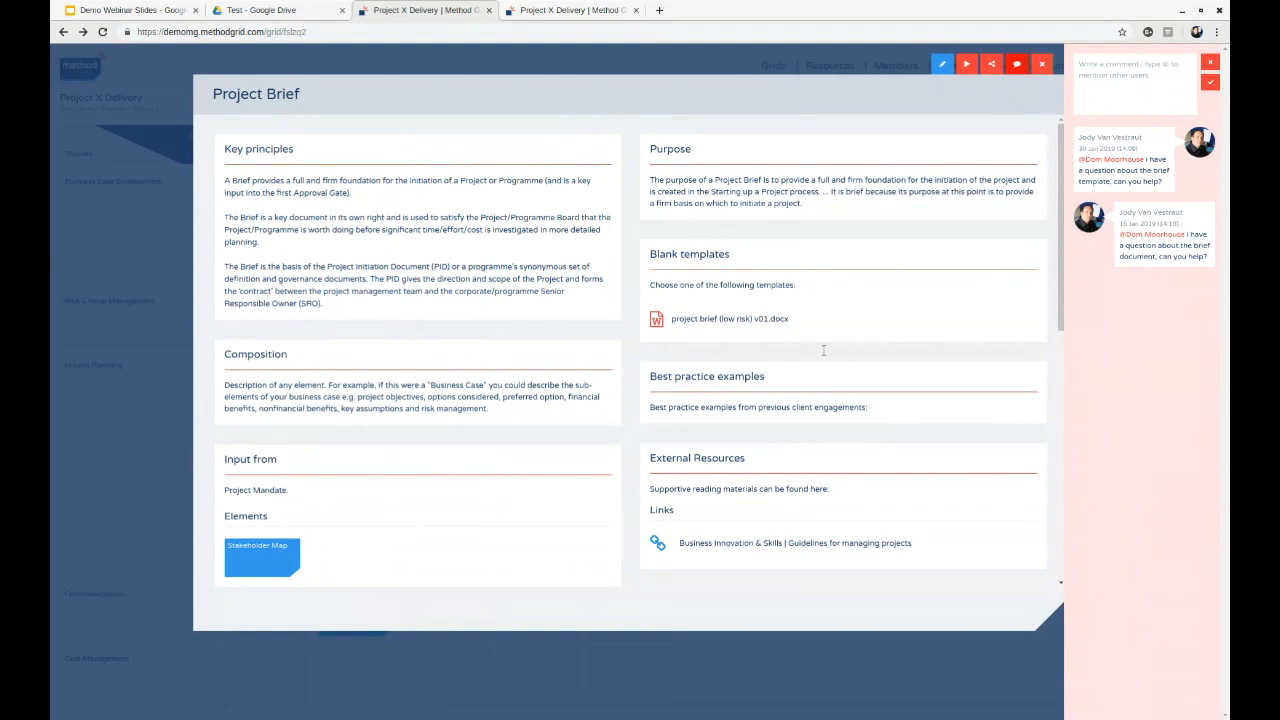
pyautogui.click(1210, 62)
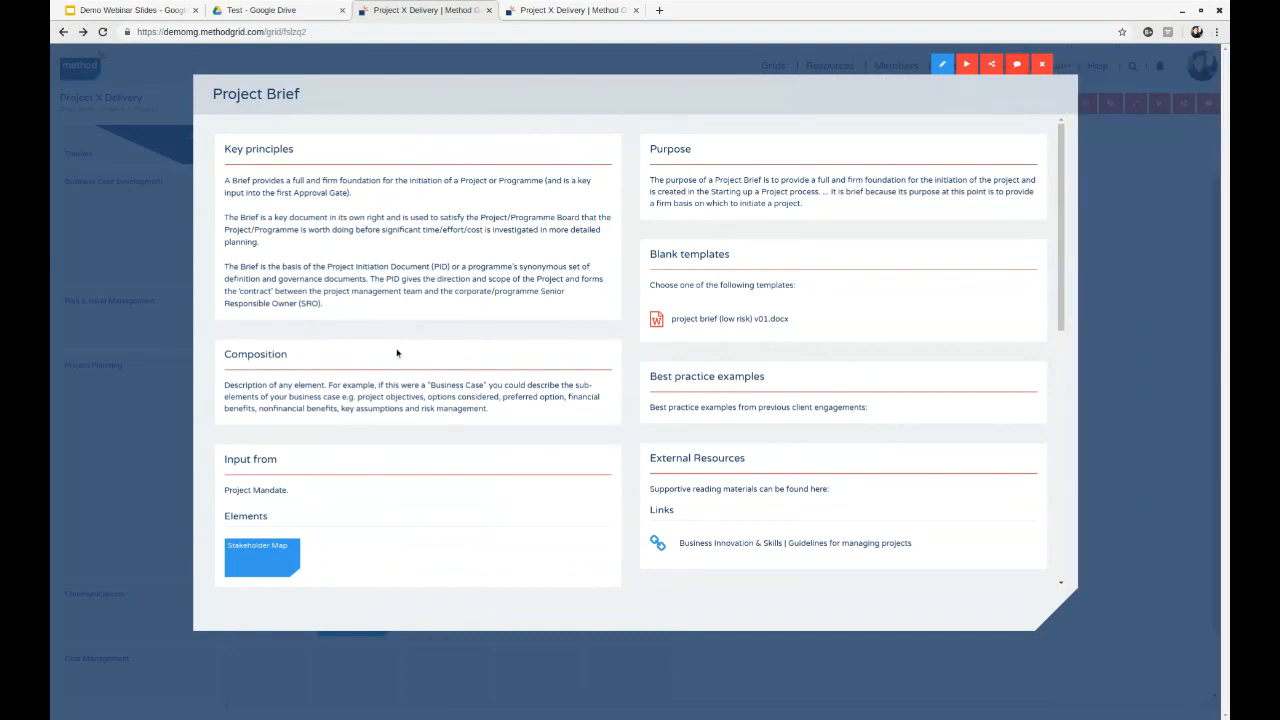
pyautogui.scroll(-3, 570, 380)
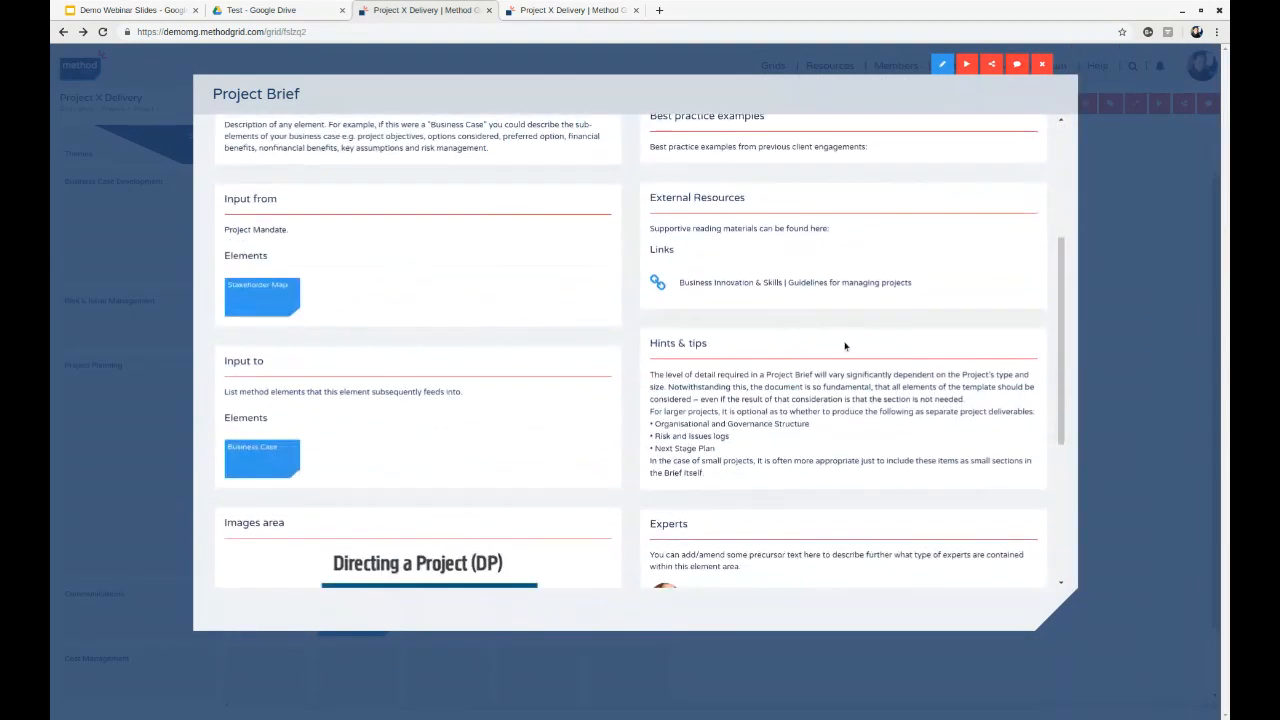
pyautogui.scroll(3, 590, 375)
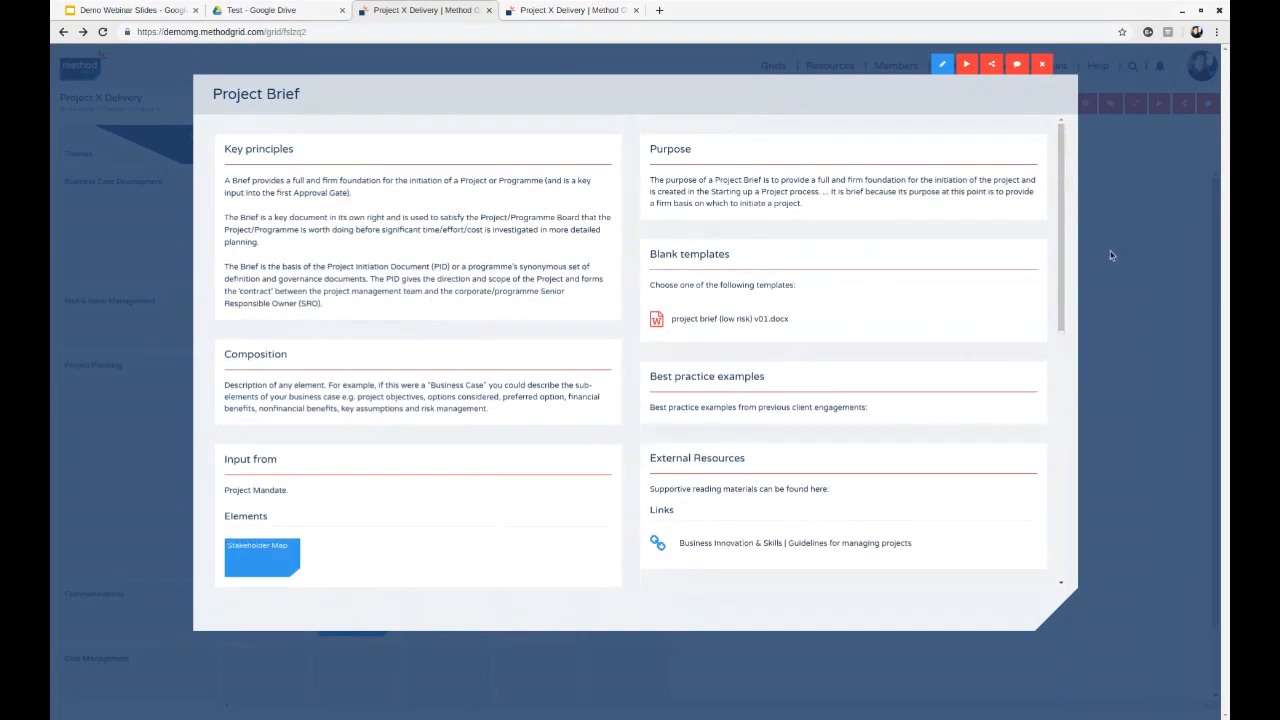
pyautogui.click(1043, 65)
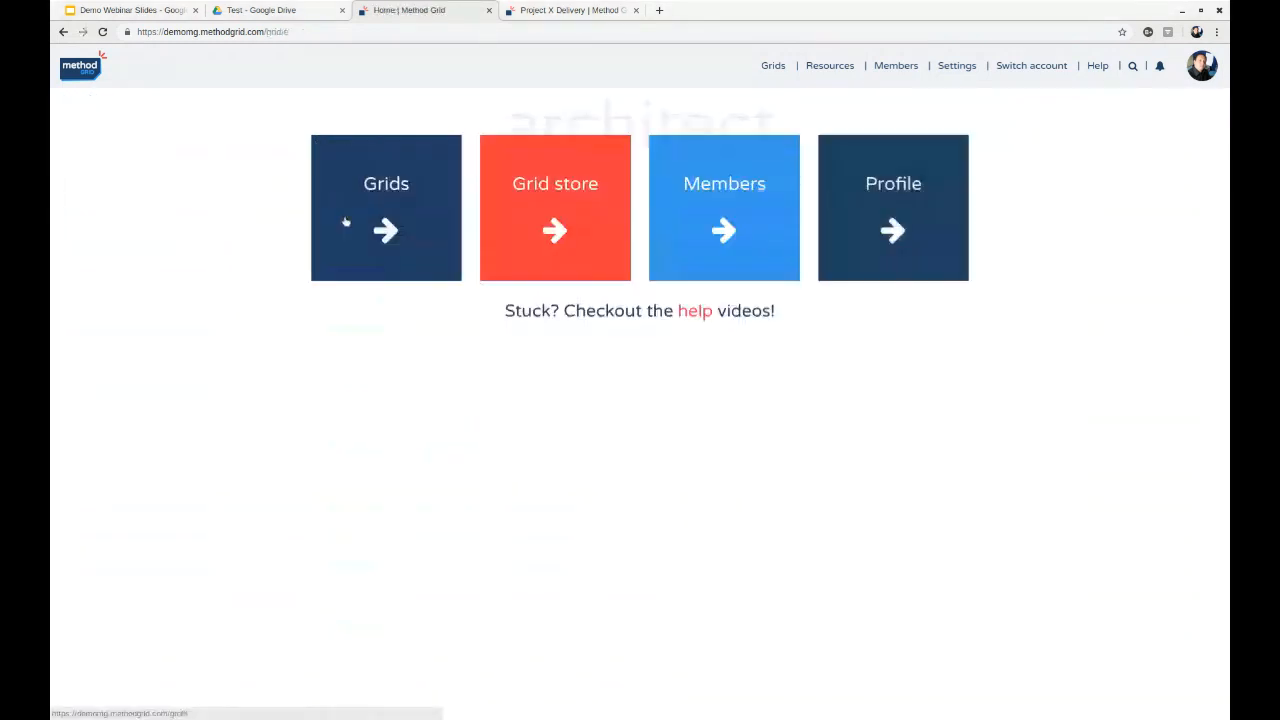
# - Open the Projects folder in the Grid Library and rename it "All Projects"
pyautogui.click(386, 197)
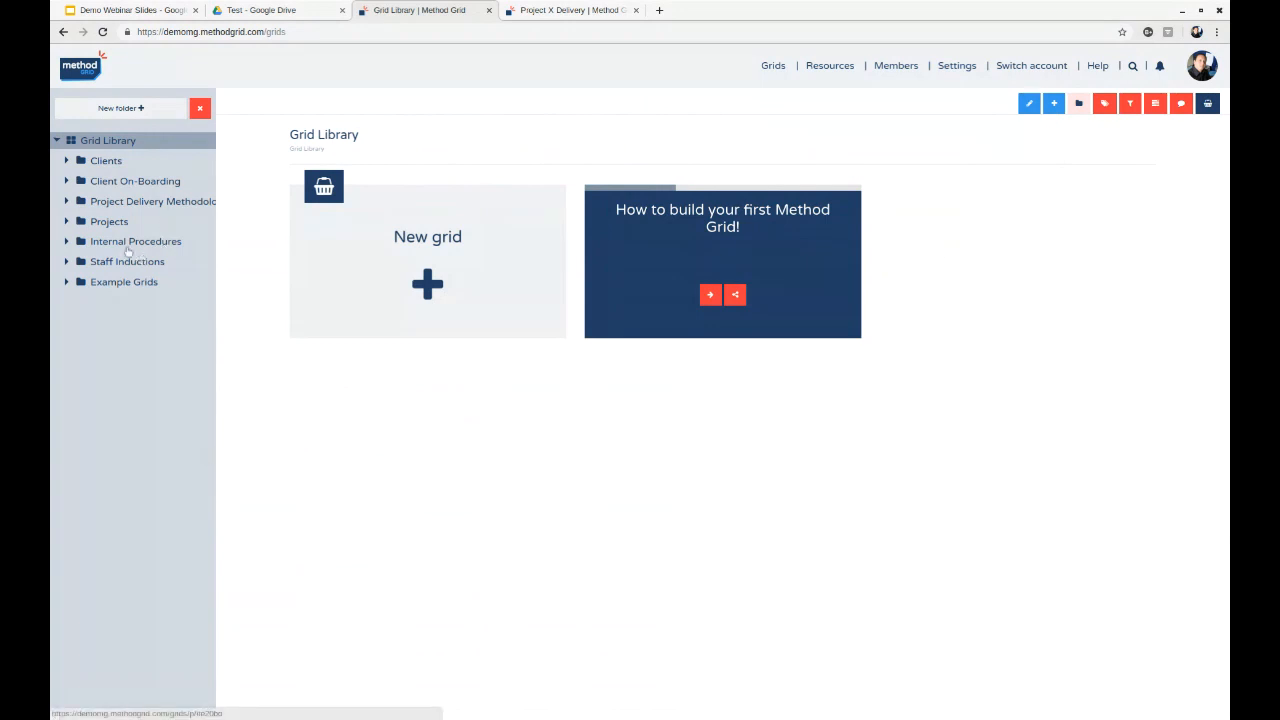
pyautogui.click(92, 222)
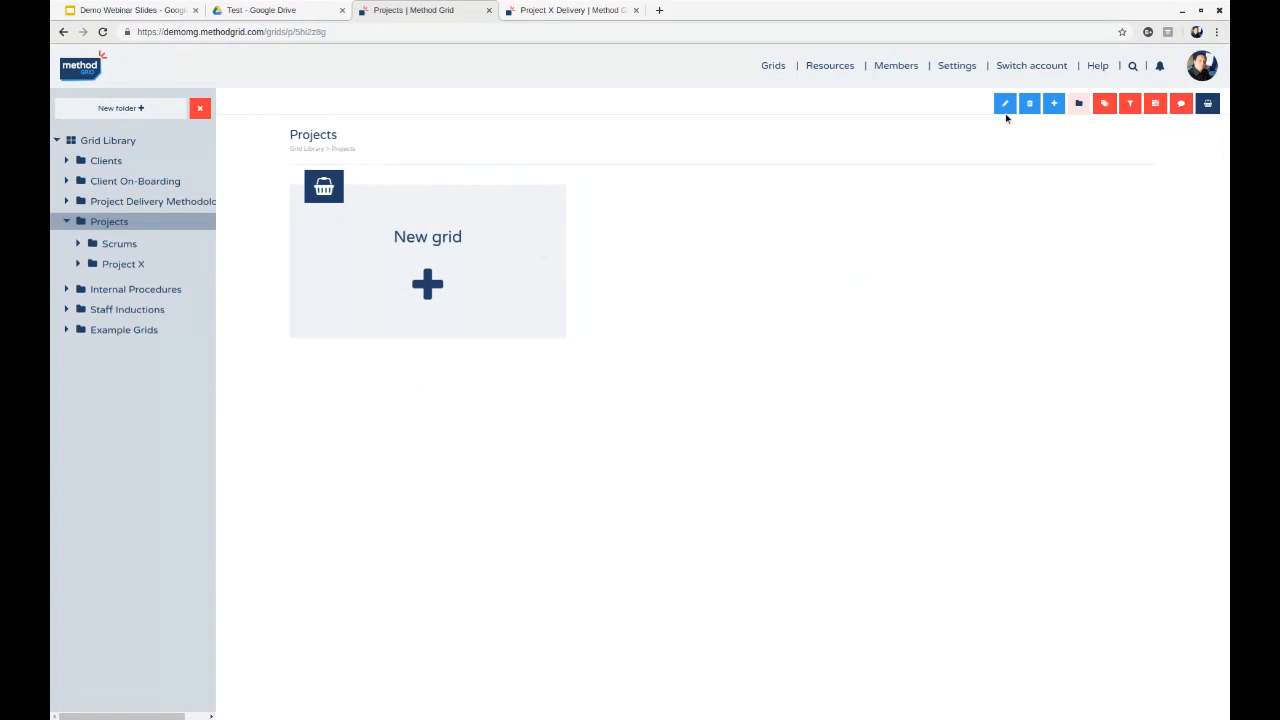
pyautogui.click(307, 140)
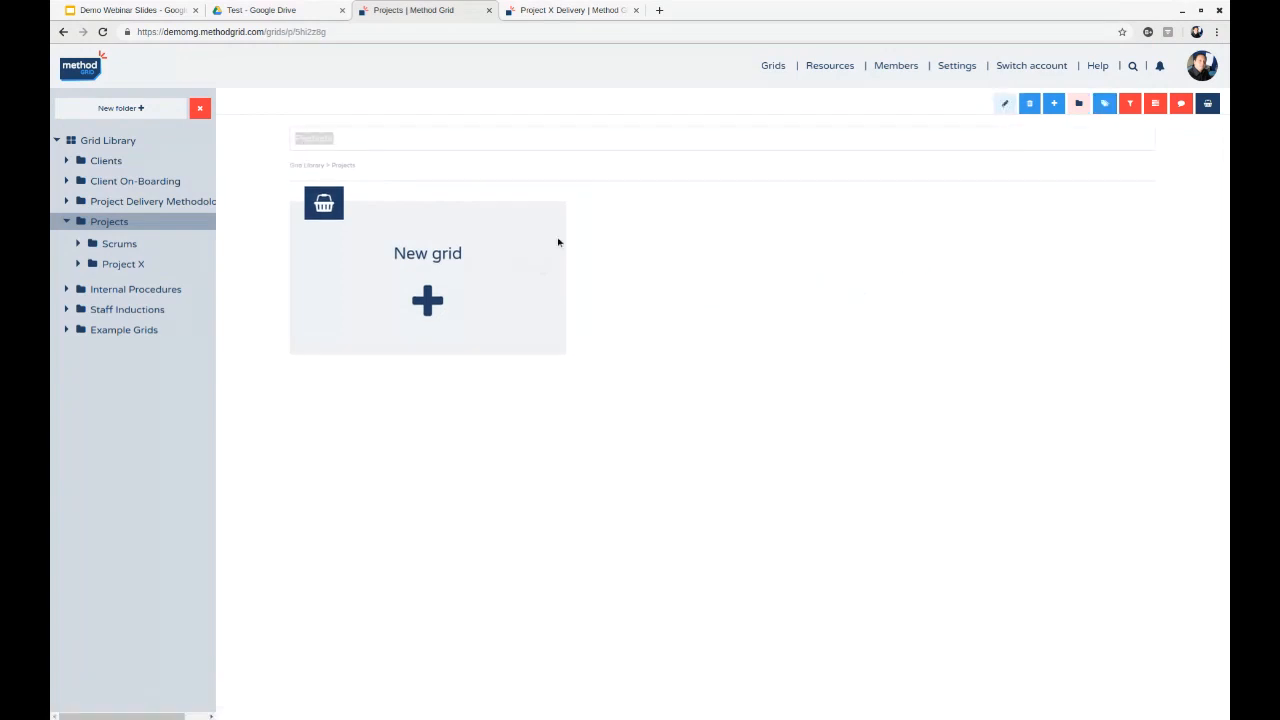
pyautogui.click(410, 140)
pyautogui.press('Home')
pyautogui.write('All')
pyautogui.press('Return')
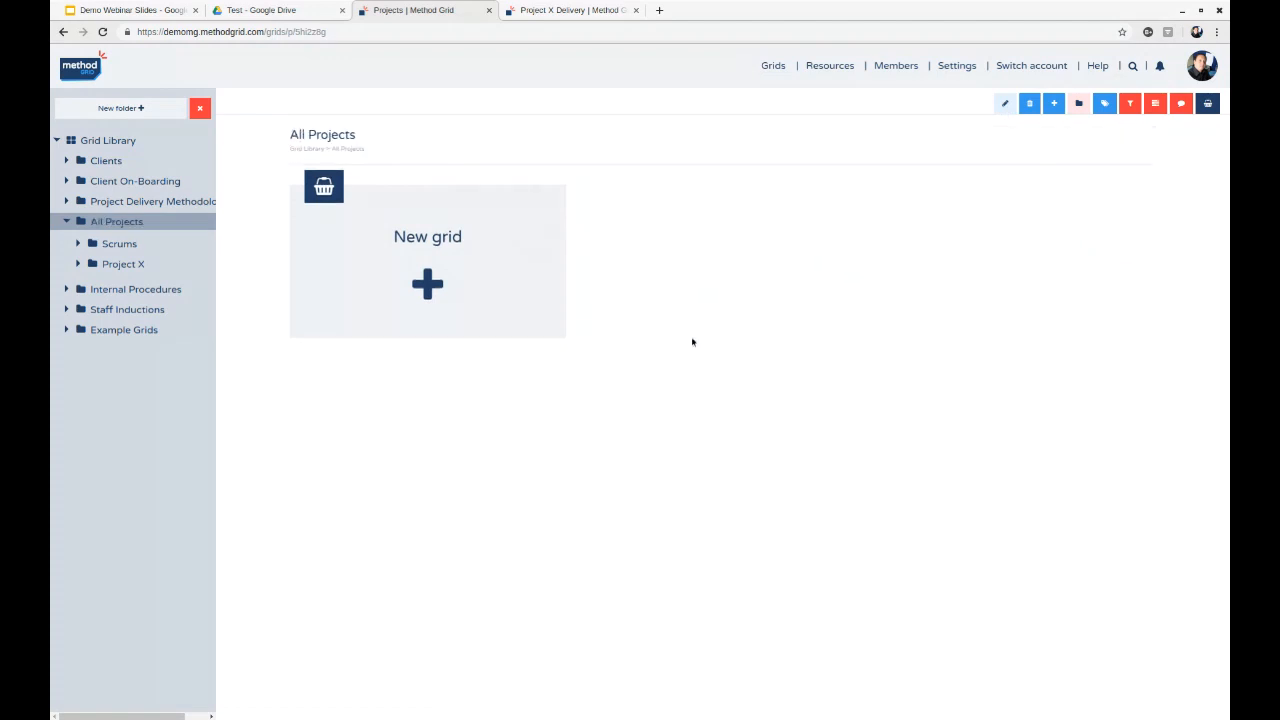
# - View the grids stored in the Project X subfolder and return to the All Projects folder
pyautogui.click(110, 262)
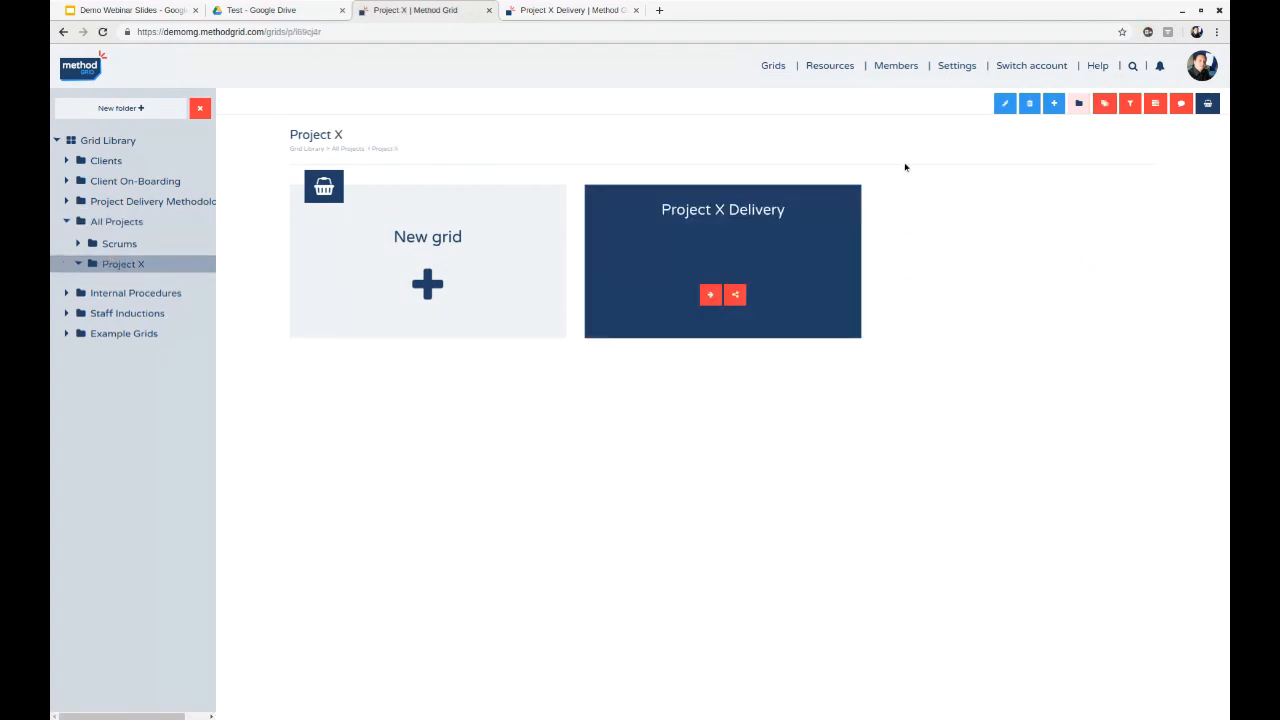
pyautogui.moveTo(842, 188); pyautogui.dragTo(687, 210)
pyautogui.click(116, 222)
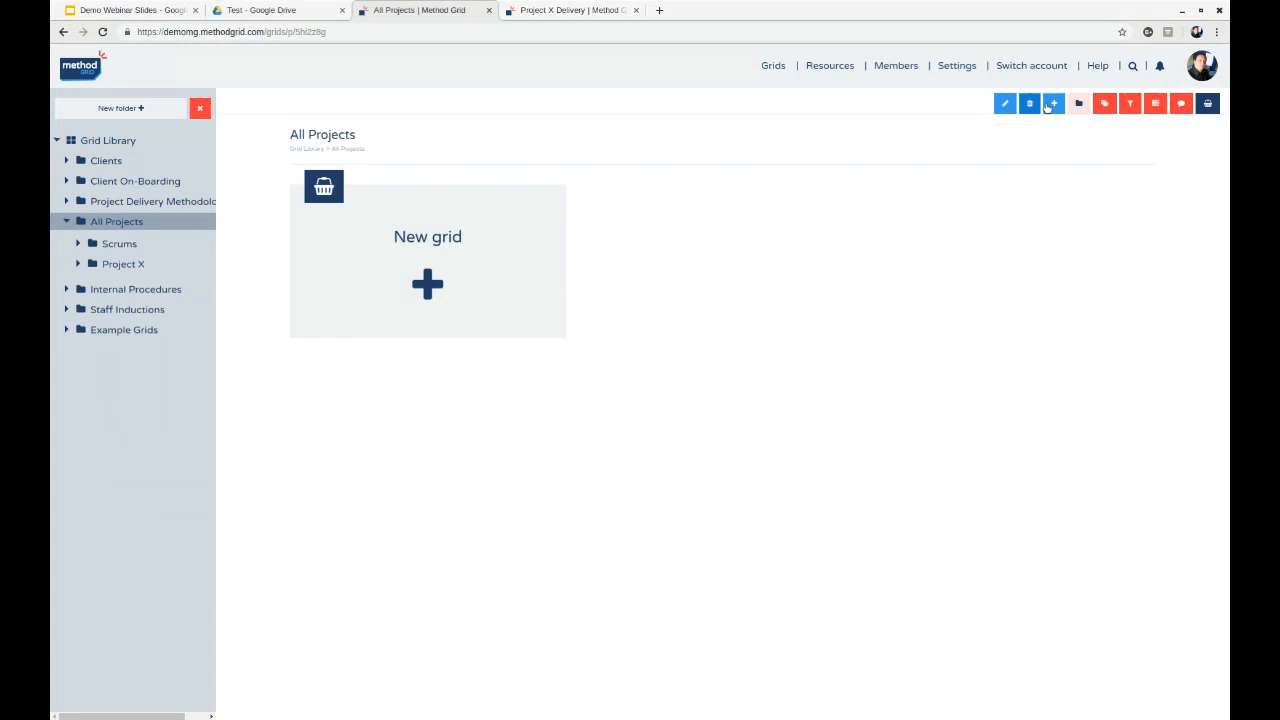
# - Add a subfolder named "Project Z" to the All Projects folder and move it between Scrums and Project X
pyautogui.click(1052, 104)
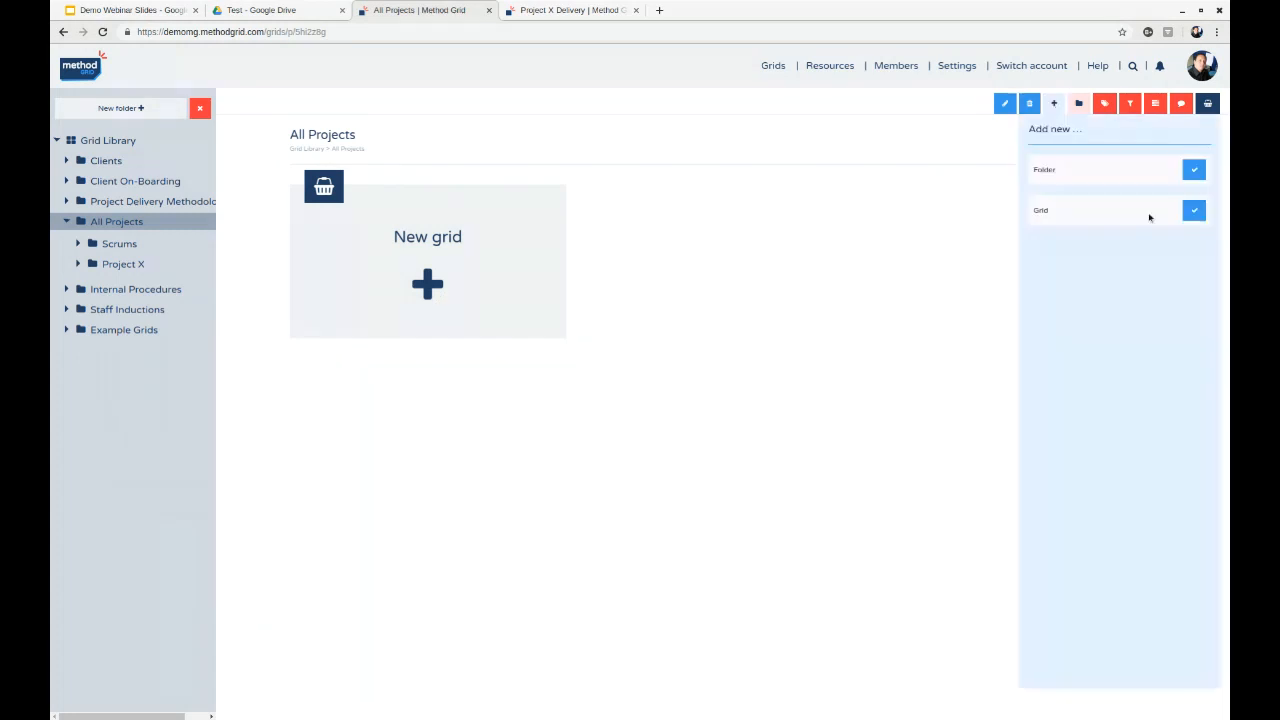
pyautogui.click(1195, 170)
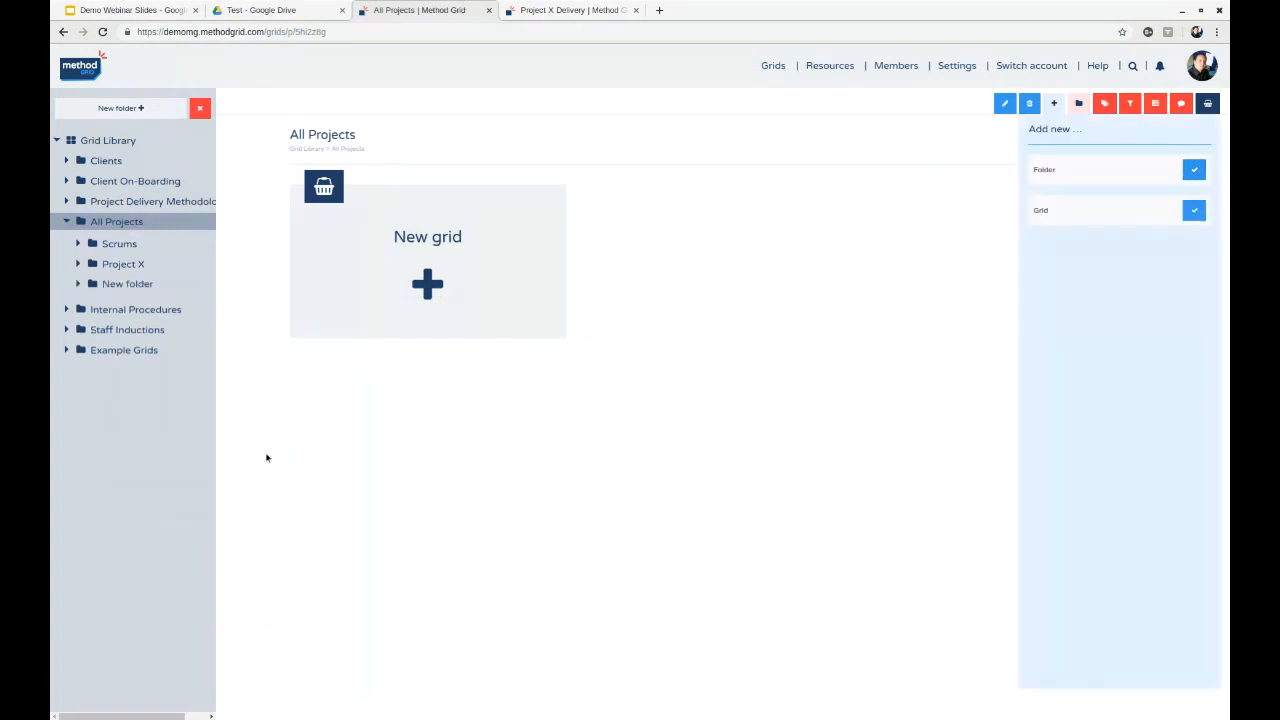
pyautogui.click(128, 284)
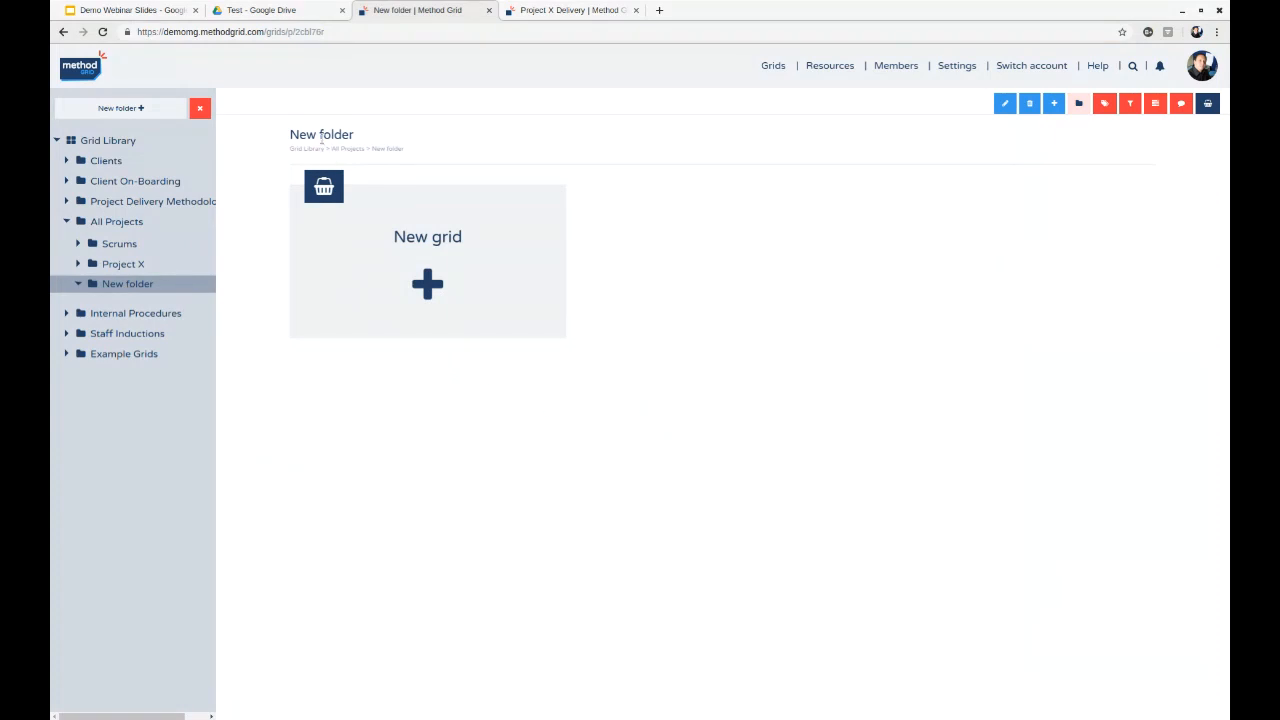
pyautogui.click(1005, 103)
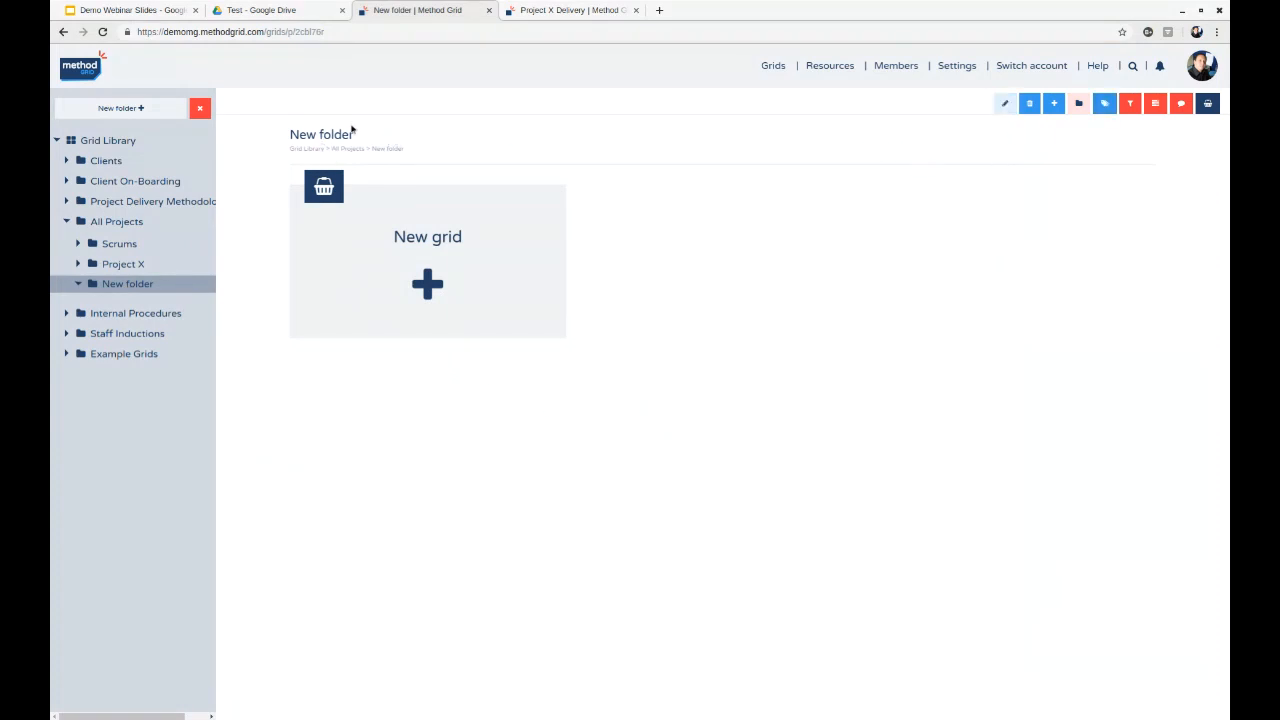
pyautogui.write('Pro')
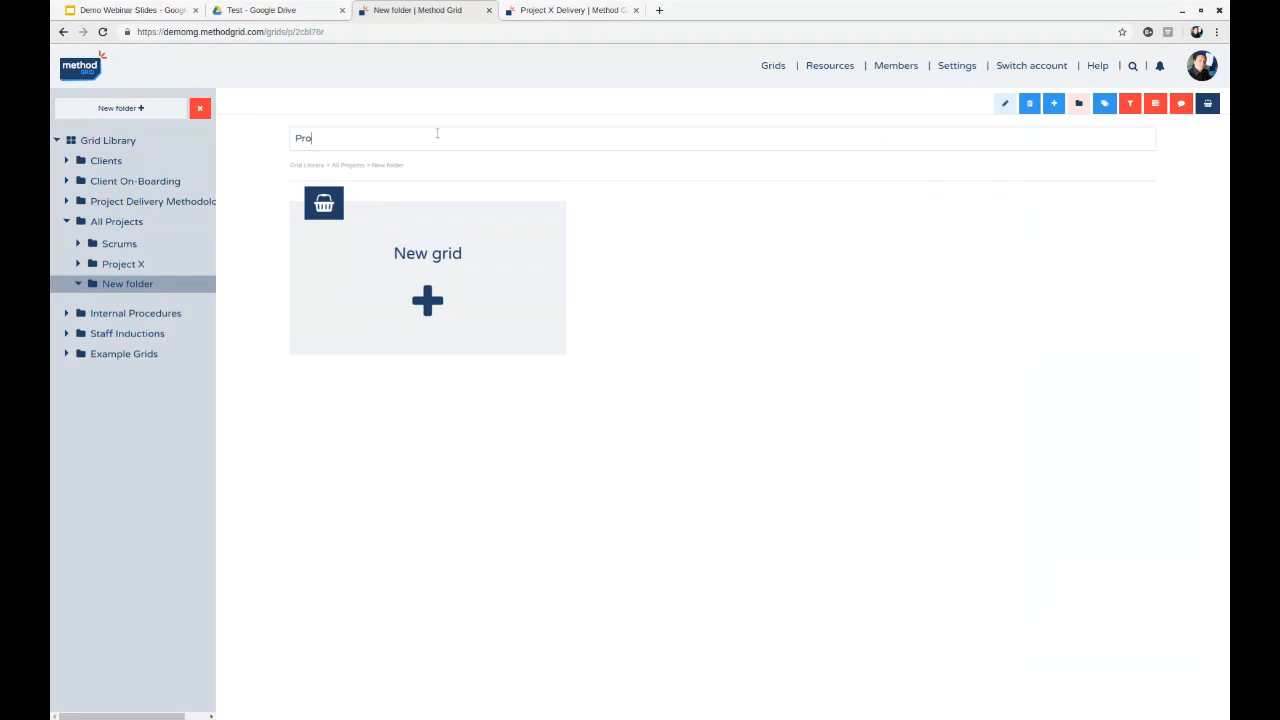
pyautogui.write('ject Z')
pyautogui.press('Return')
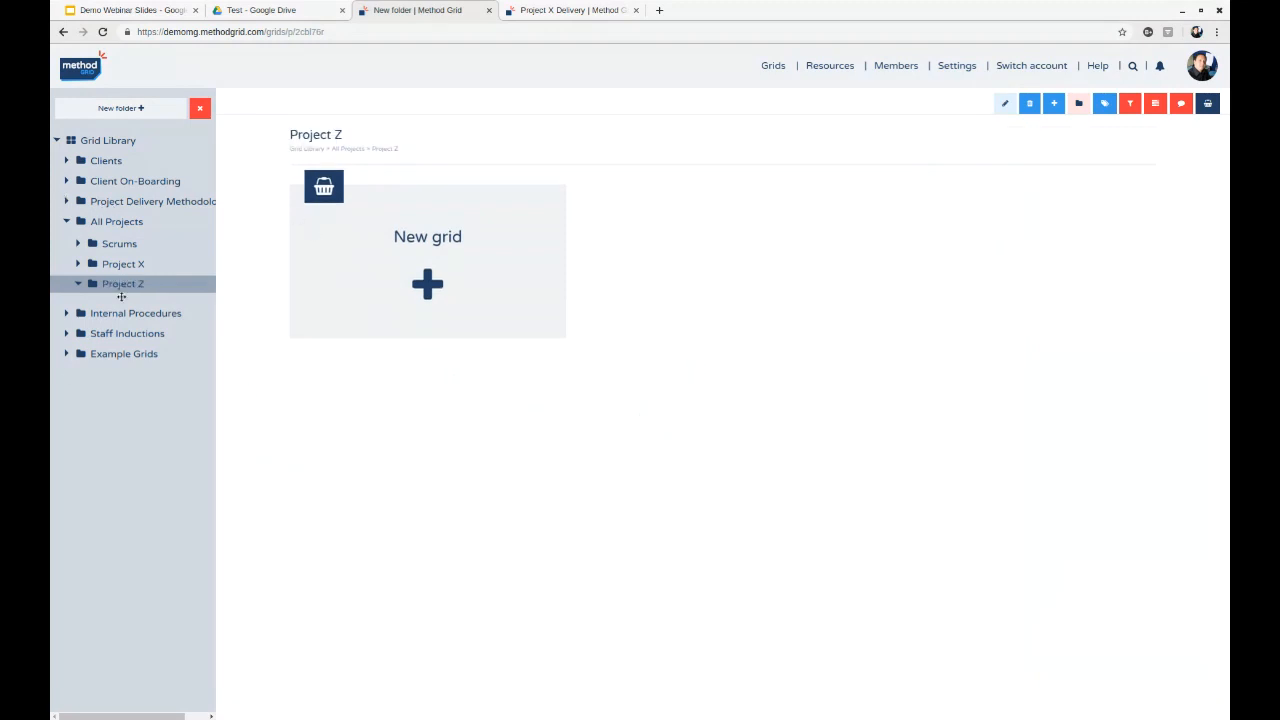
pyautogui.moveTo(118, 284); pyautogui.dragTo(131, 255)
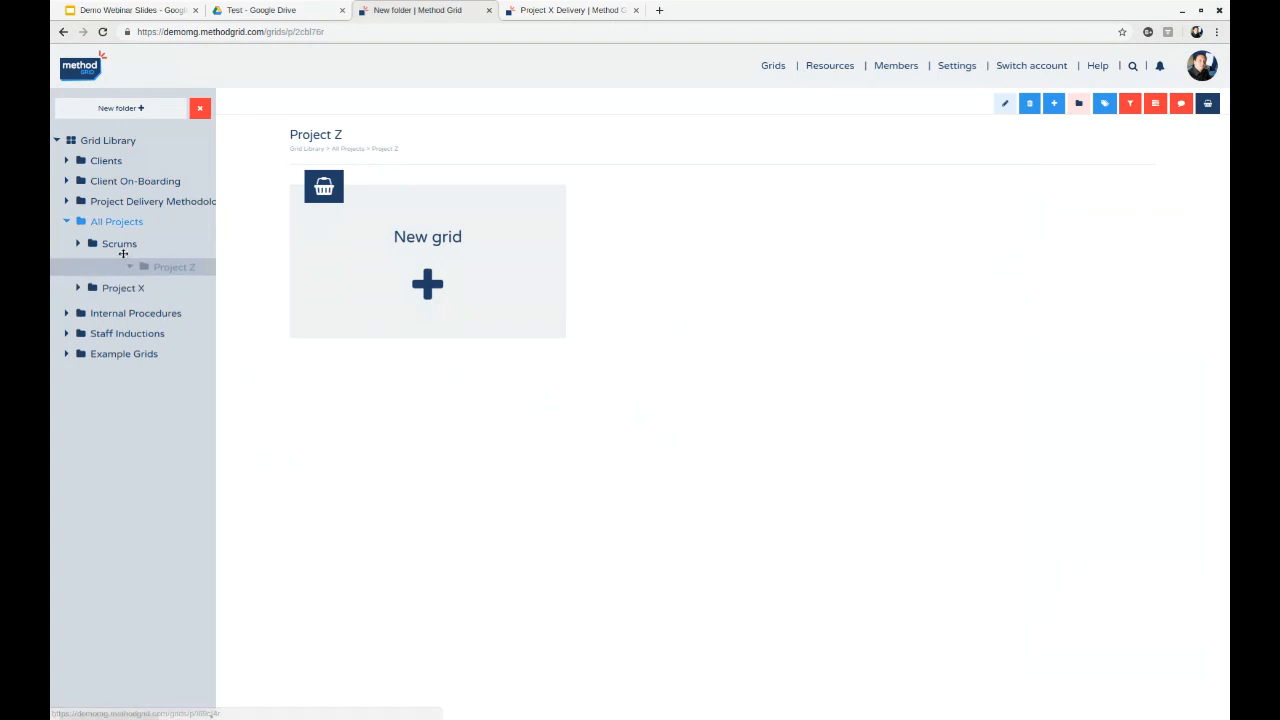
pyautogui.moveTo(123, 253); pyautogui.dragTo(121, 267)
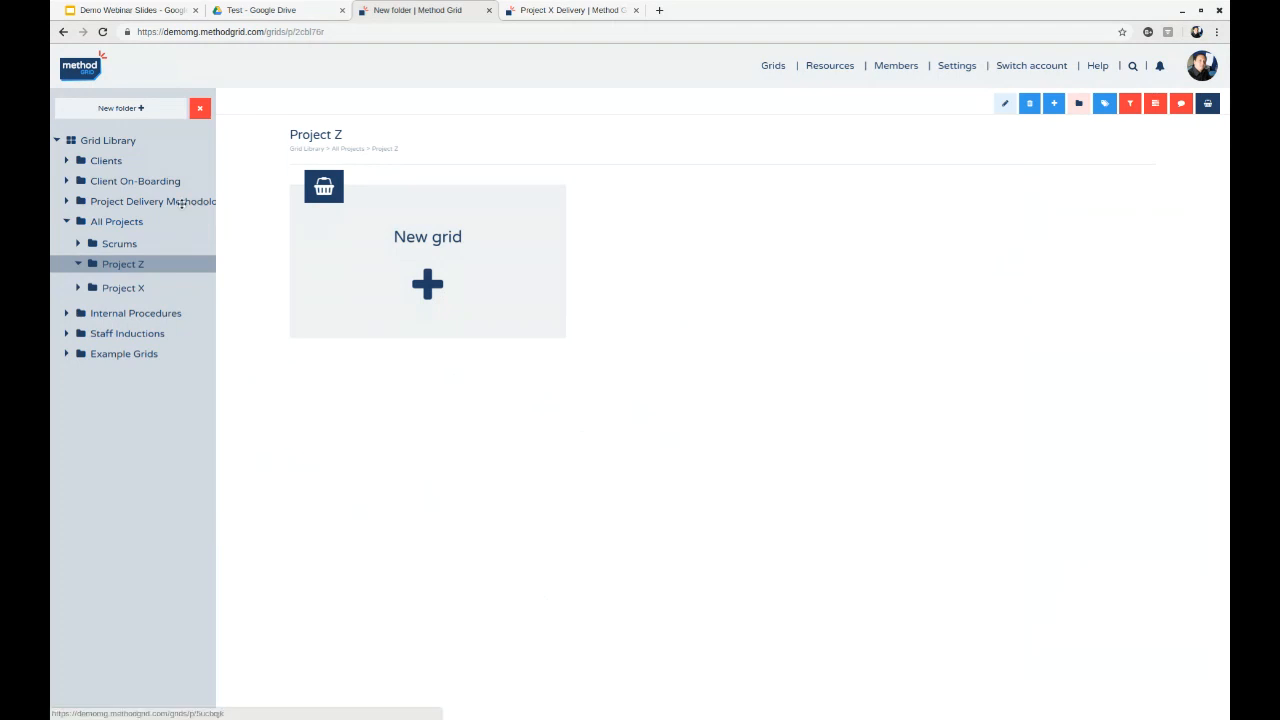
# - Create a new grid in the Project Delivery Methodology folder and name it "Team Project Delivery"
pyautogui.click(133, 203)
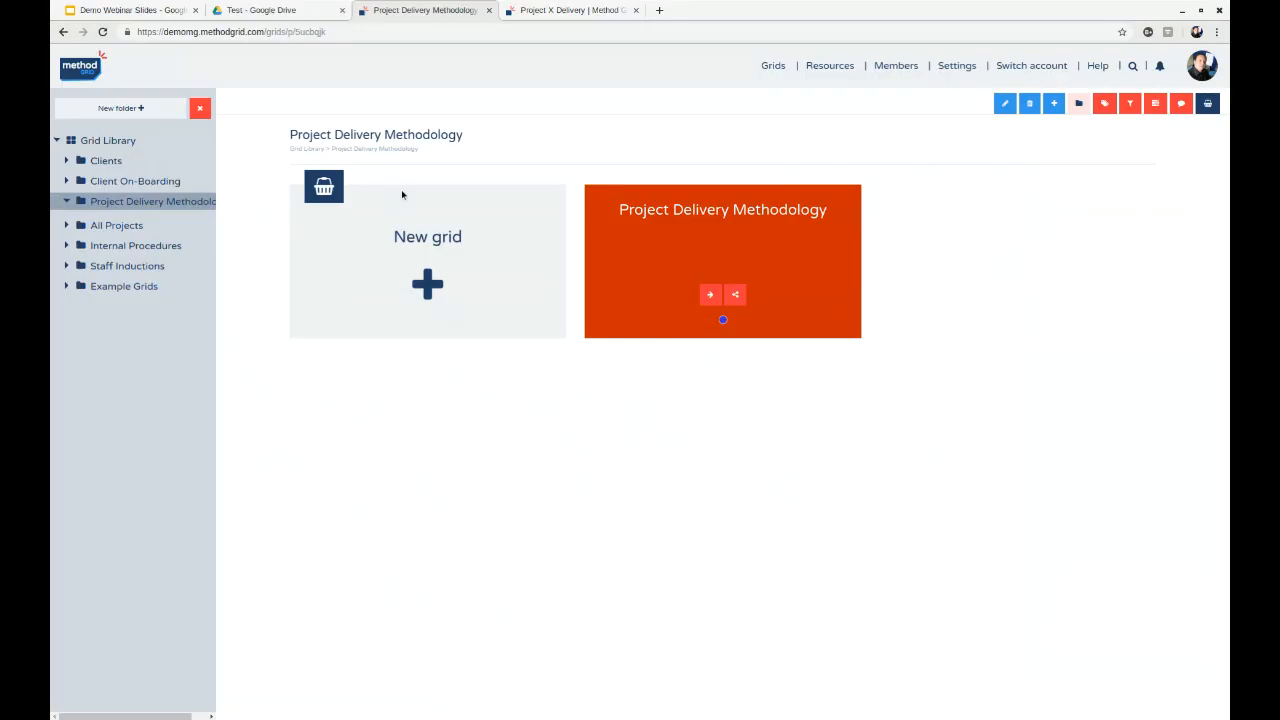
pyautogui.click(401, 194)
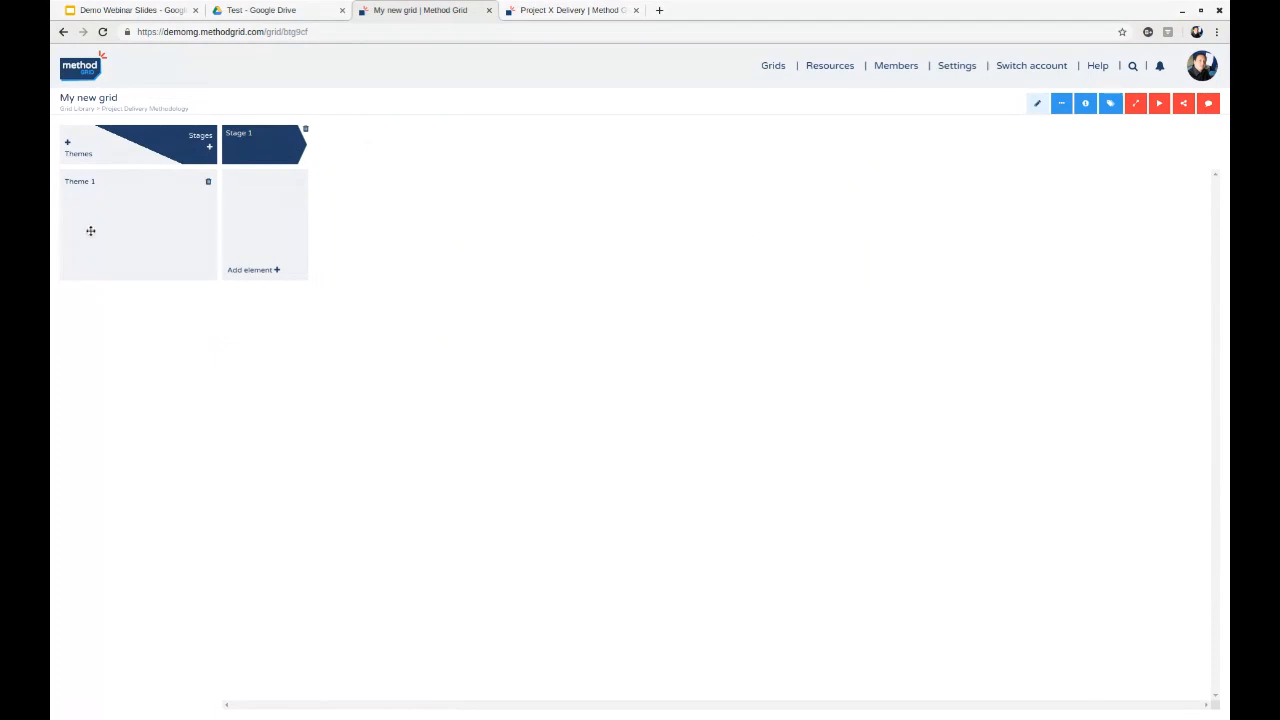
pyautogui.click(118, 101)
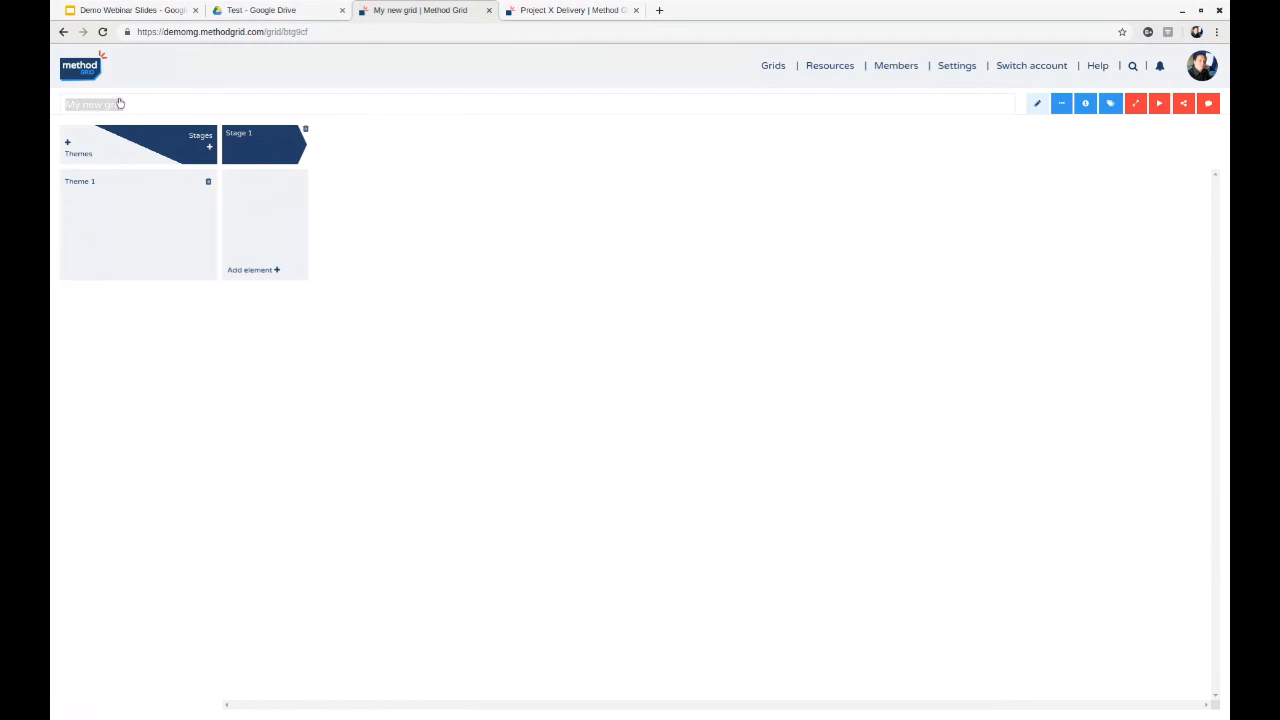
pyautogui.write('Team Project Deliv')
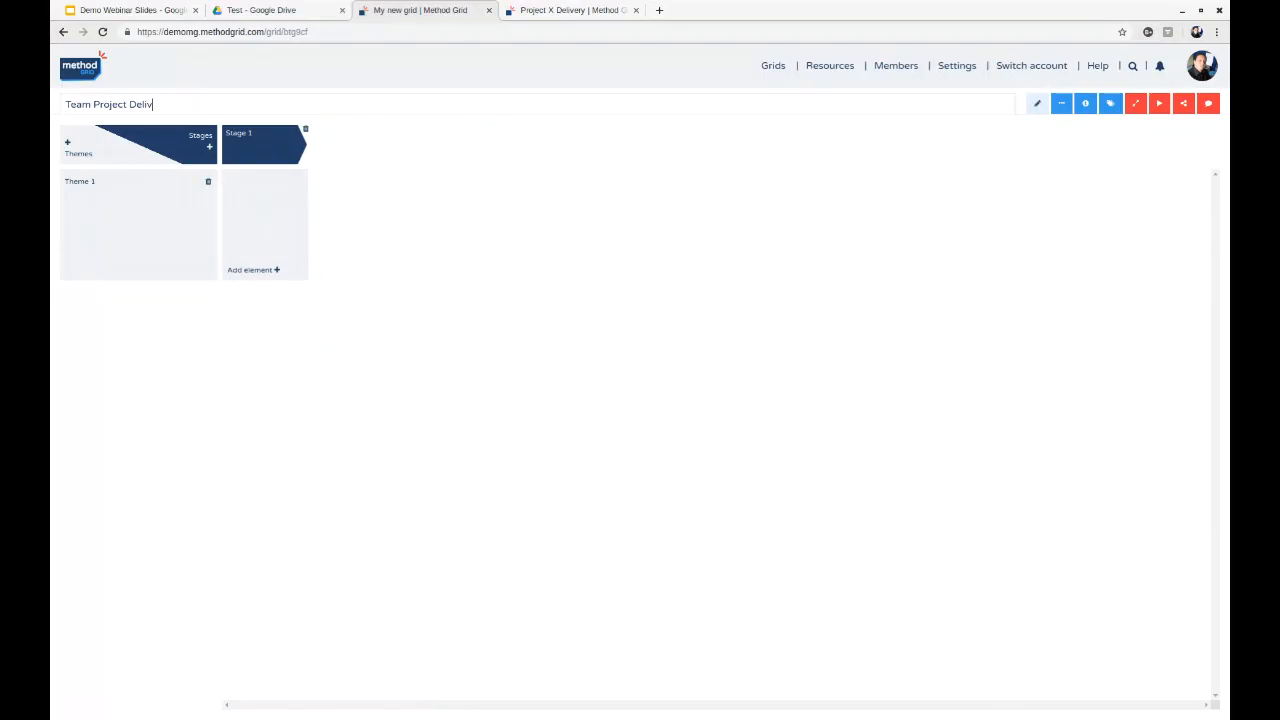
pyautogui.write('ery')
pyautogui.press('Return')
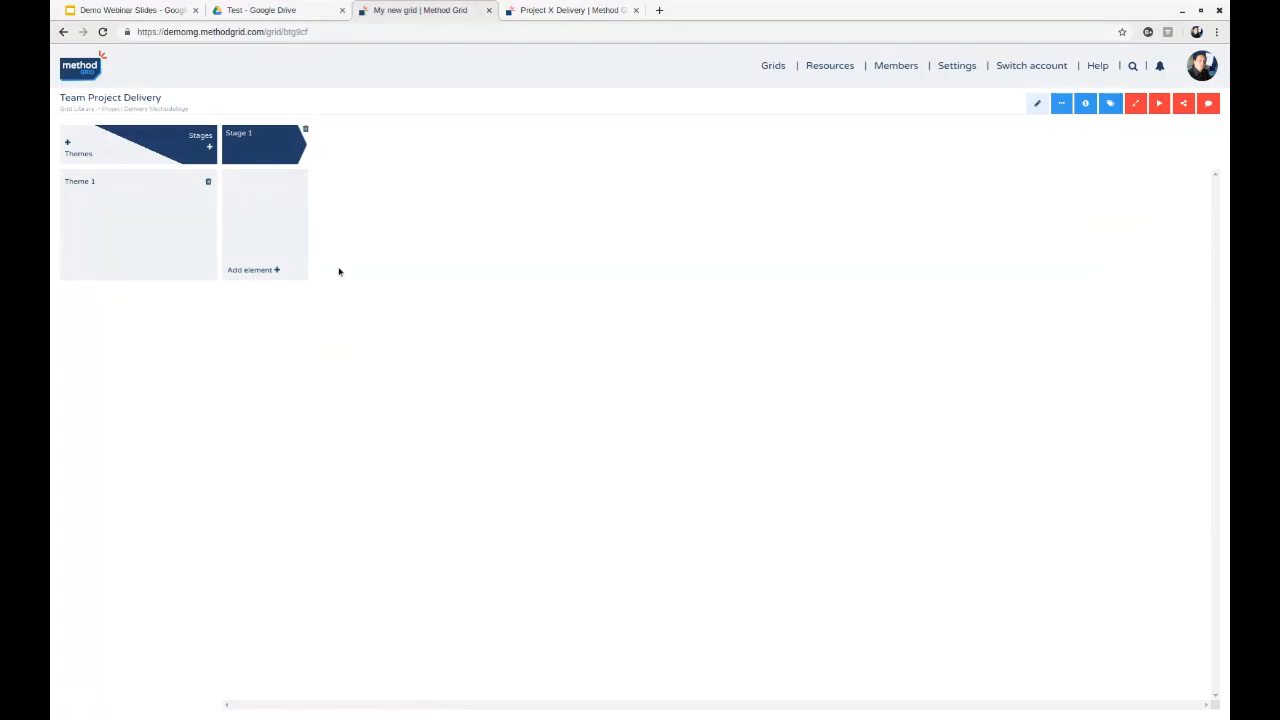
# - Add two more stages to the grid and rename Stage 1 as "Project startup"
pyautogui.click(211, 148)
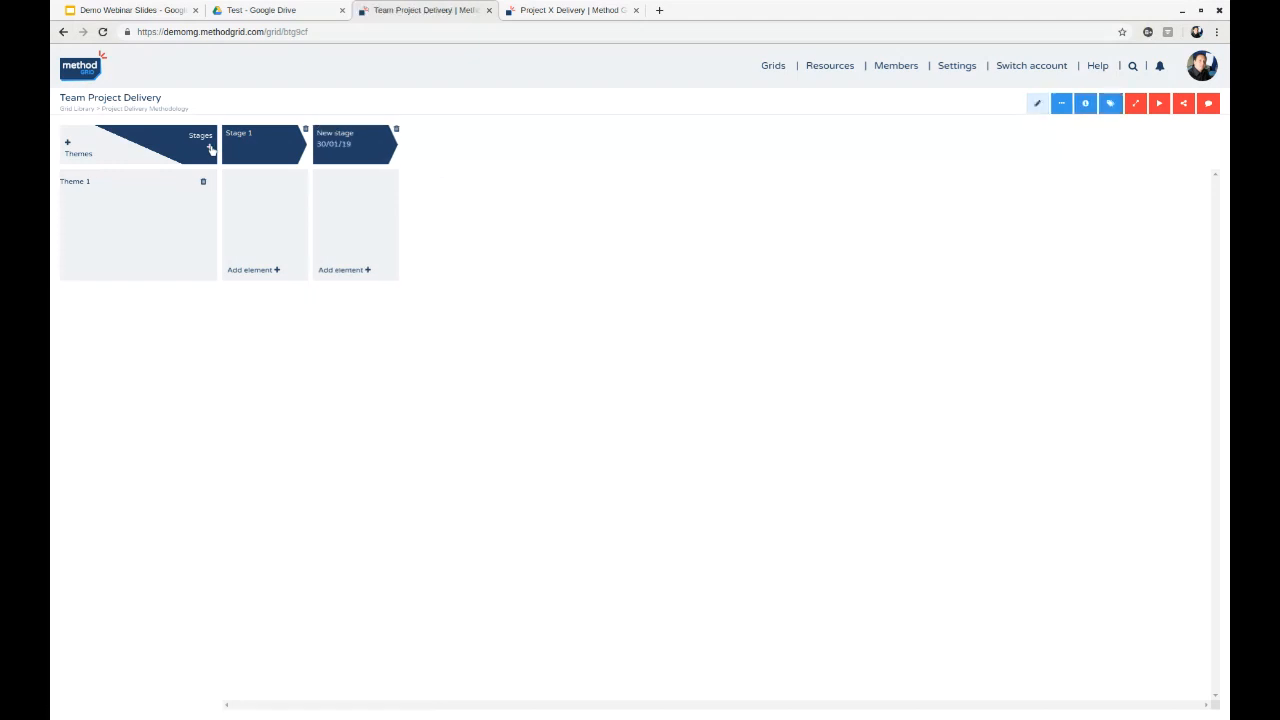
pyautogui.click(210, 147)
pyautogui.click(238, 141)
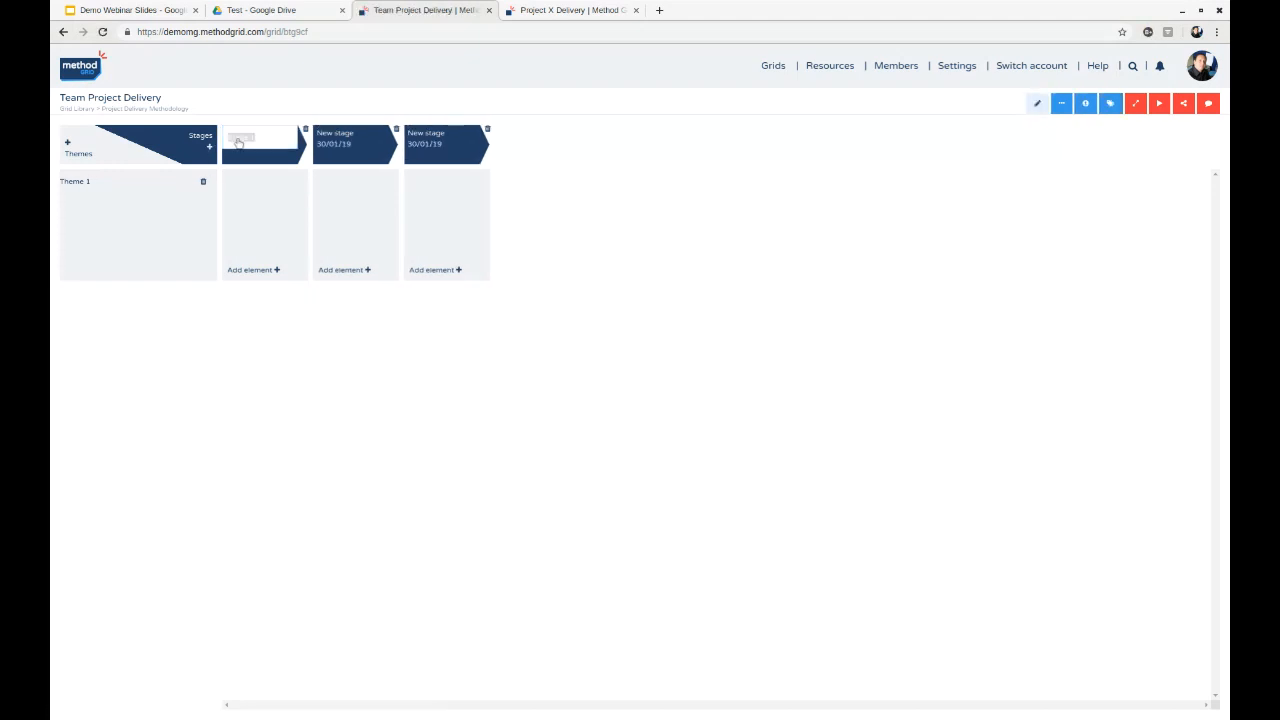
pyautogui.write('Project startup')
# - Rename the second stage as "Project initiation" and the third stage as "project delivery"
pyautogui.click(337, 137)
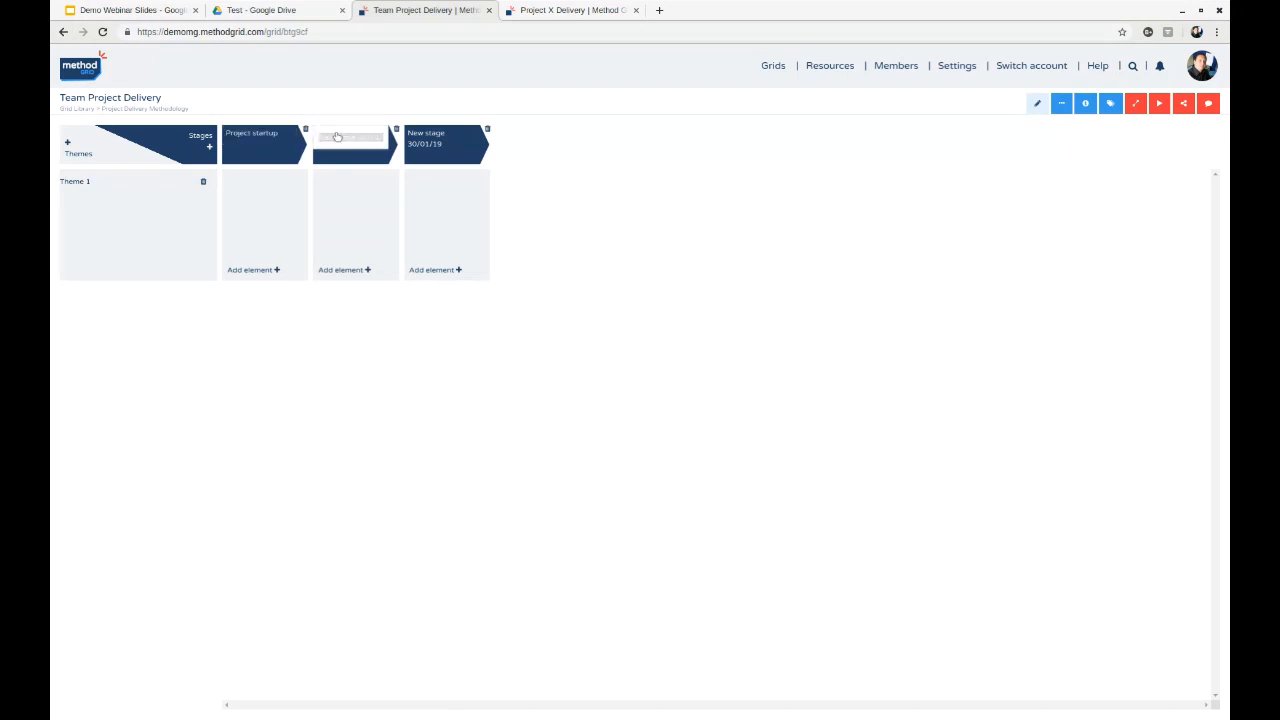
pyautogui.write('Project initiation')
pyautogui.click(446, 141)
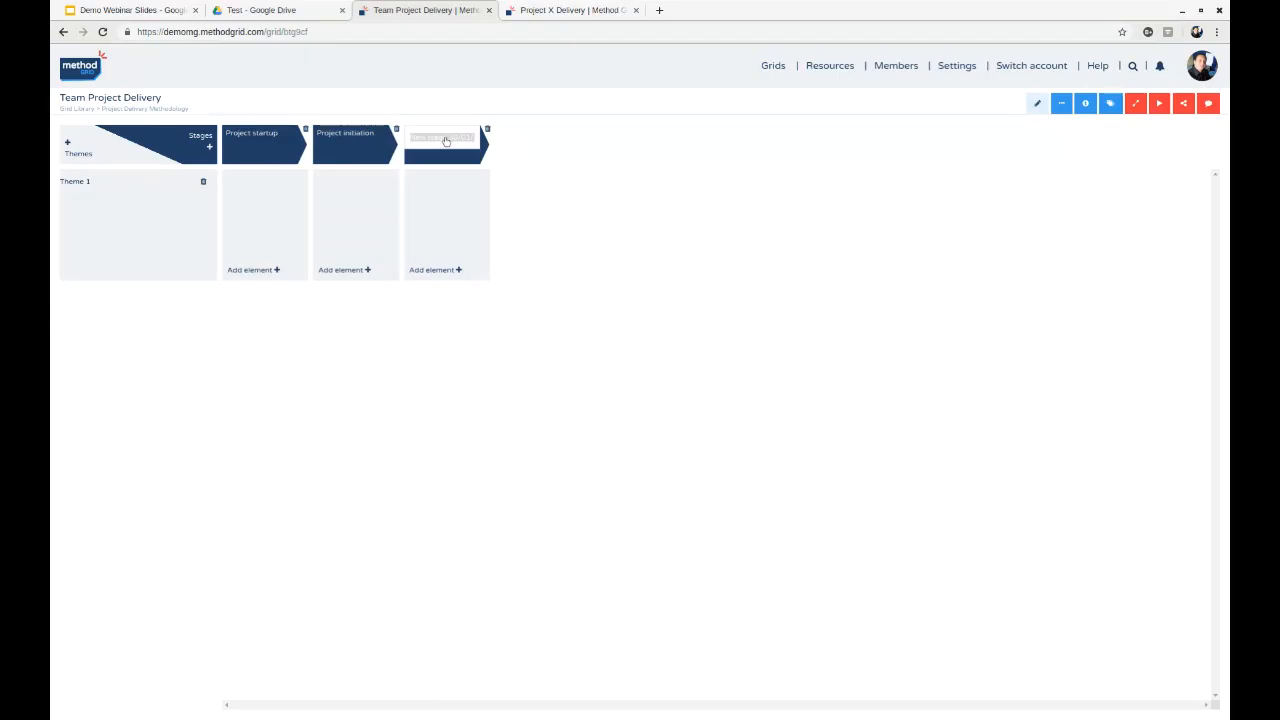
pyautogui.write('project delivery')
pyautogui.click(546, 186)
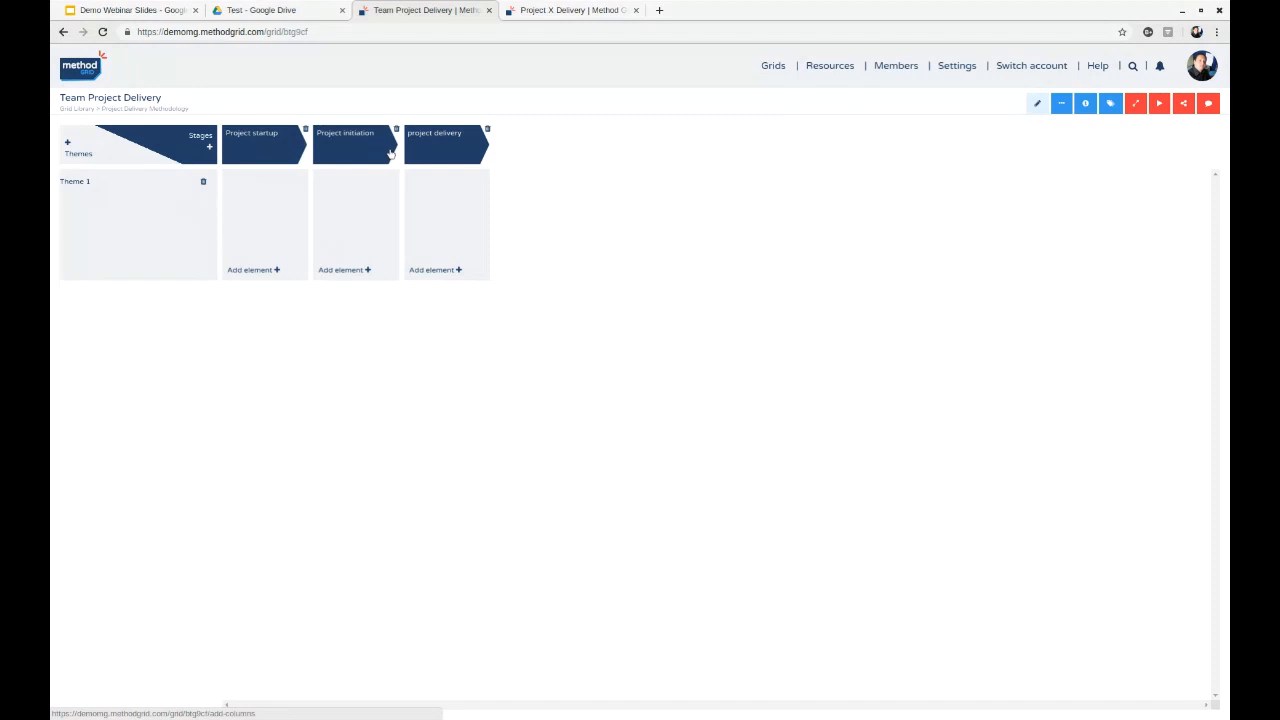
# - Rename Theme 1 as "Business case"
pyautogui.click(75, 182)
pyautogui.write('Business case')
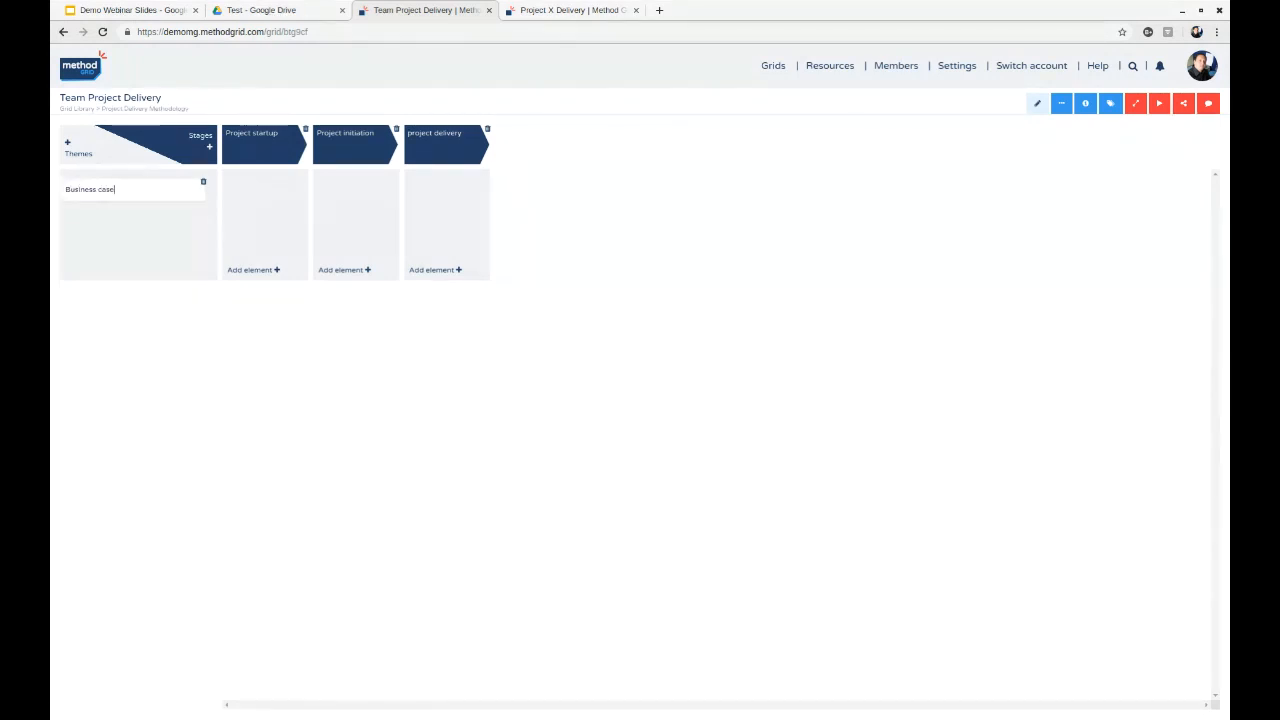
pyautogui.click(194, 390)
# - Add a second theme to the grid and name it "Risk management"
pyautogui.click(68, 143)
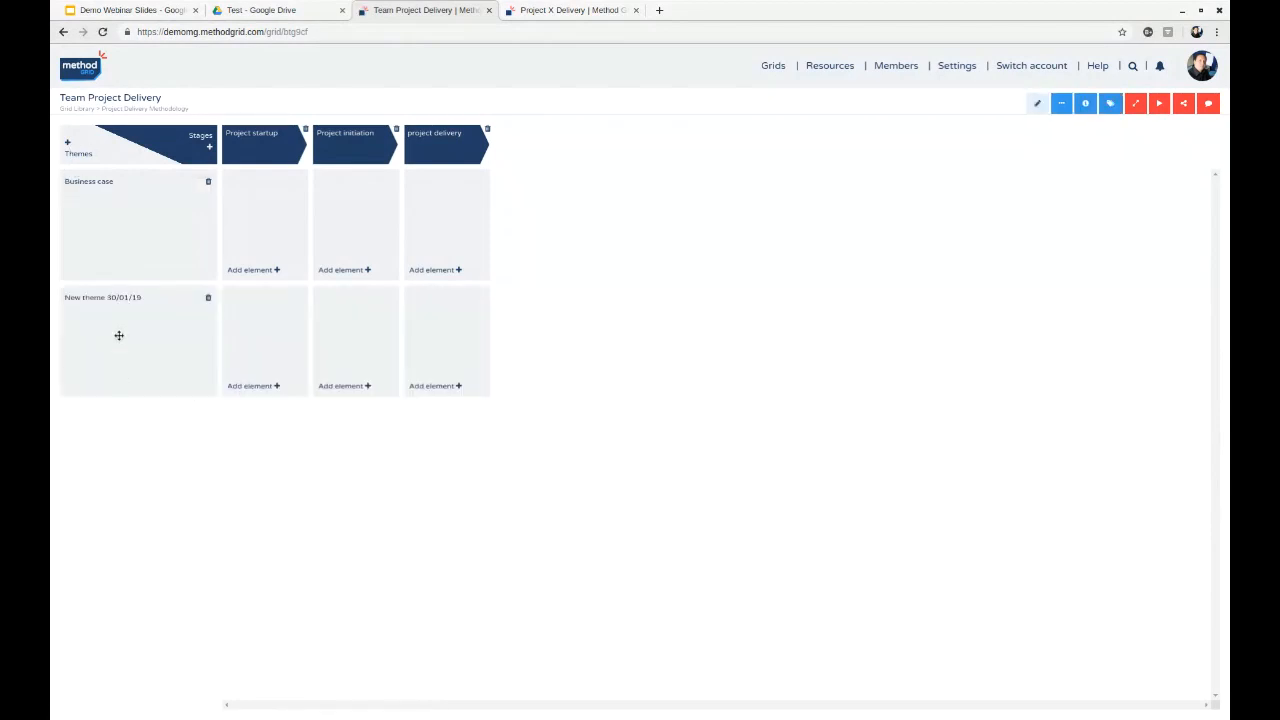
pyautogui.click(114, 303)
pyautogui.write('Risk managem')
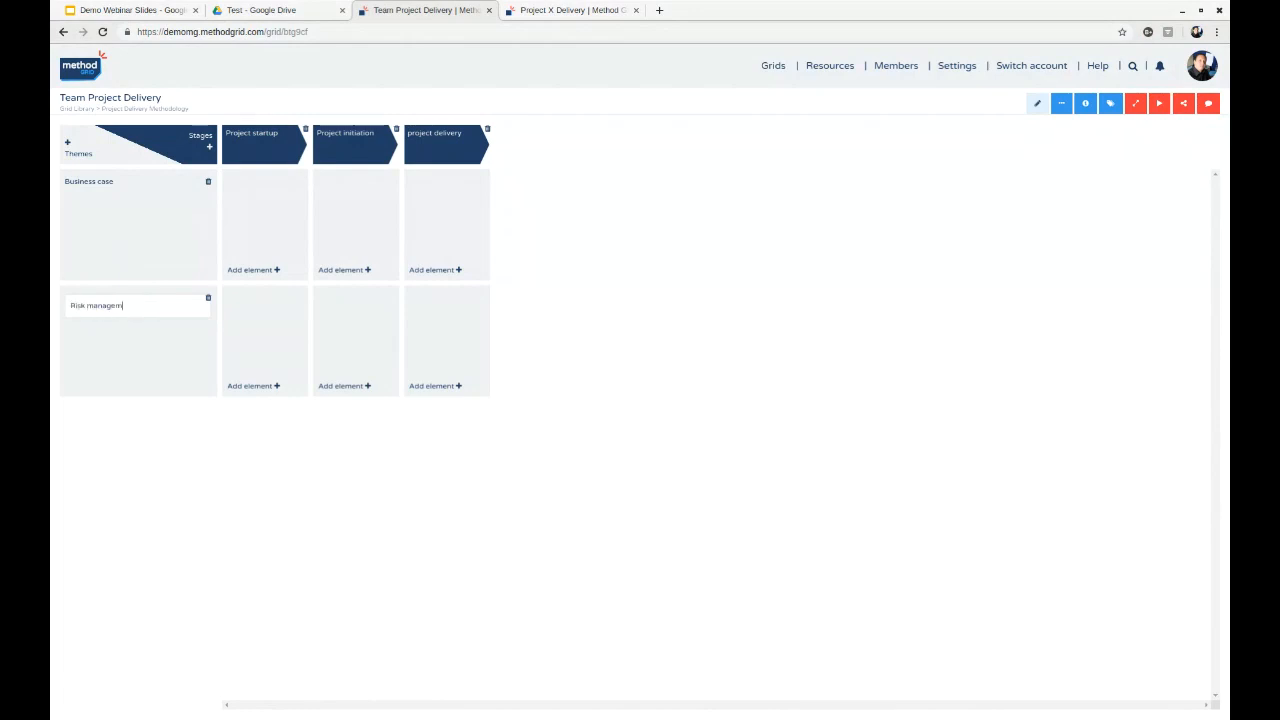
pyautogui.write('ent')
pyautogui.click(146, 486)
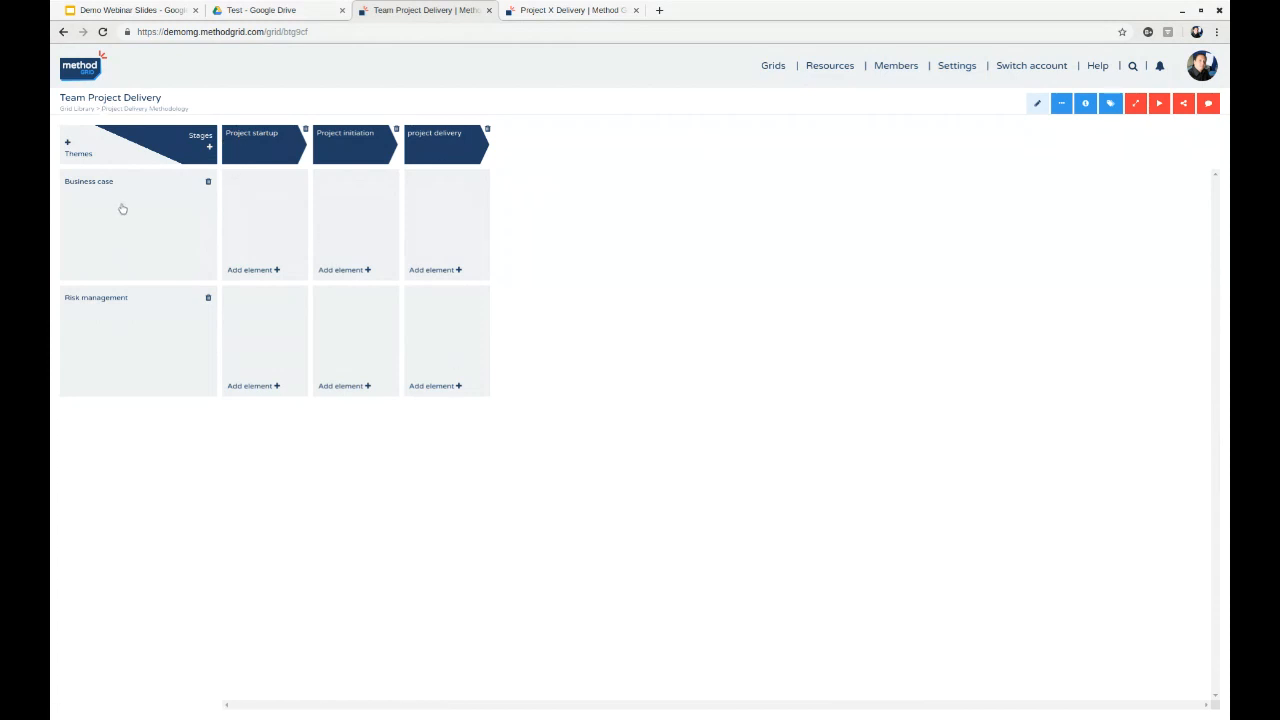
# - Move the Business case theme below Risk management and restore the original theme order
pyautogui.moveTo(218, 253); pyautogui.dragTo(190, 307)
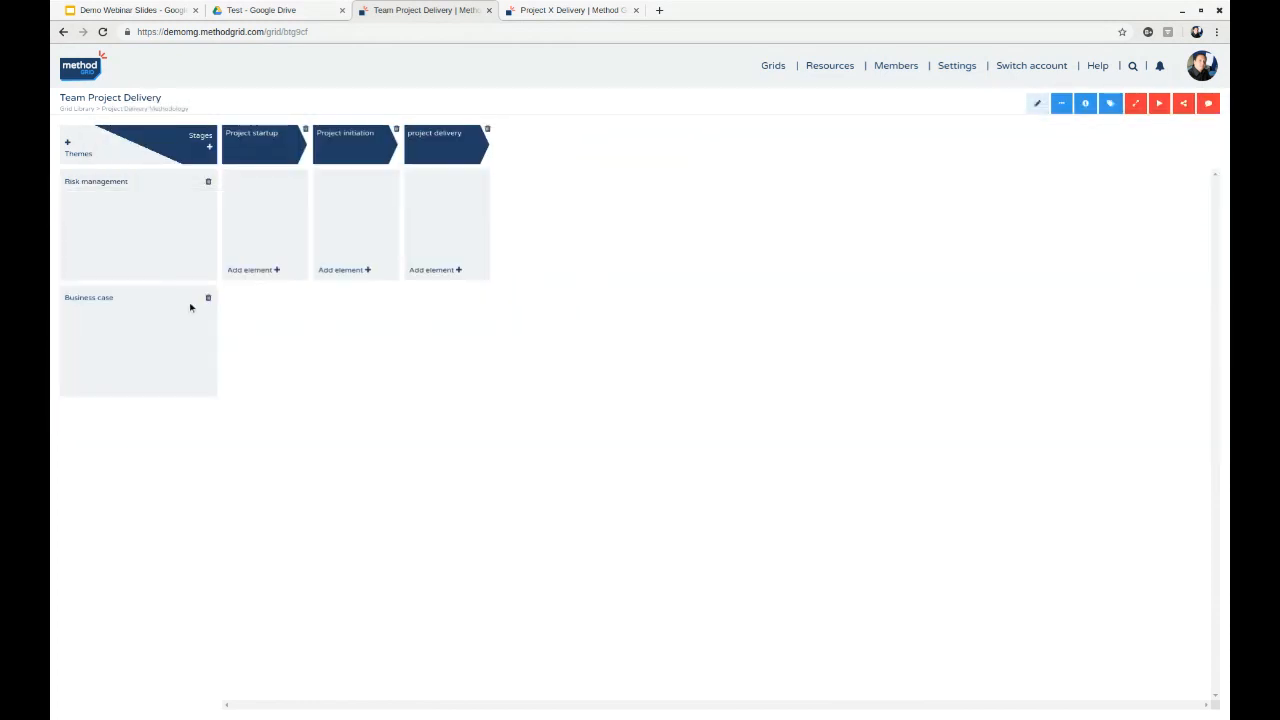
pyautogui.moveTo(177, 234); pyautogui.dragTo(128, 351)
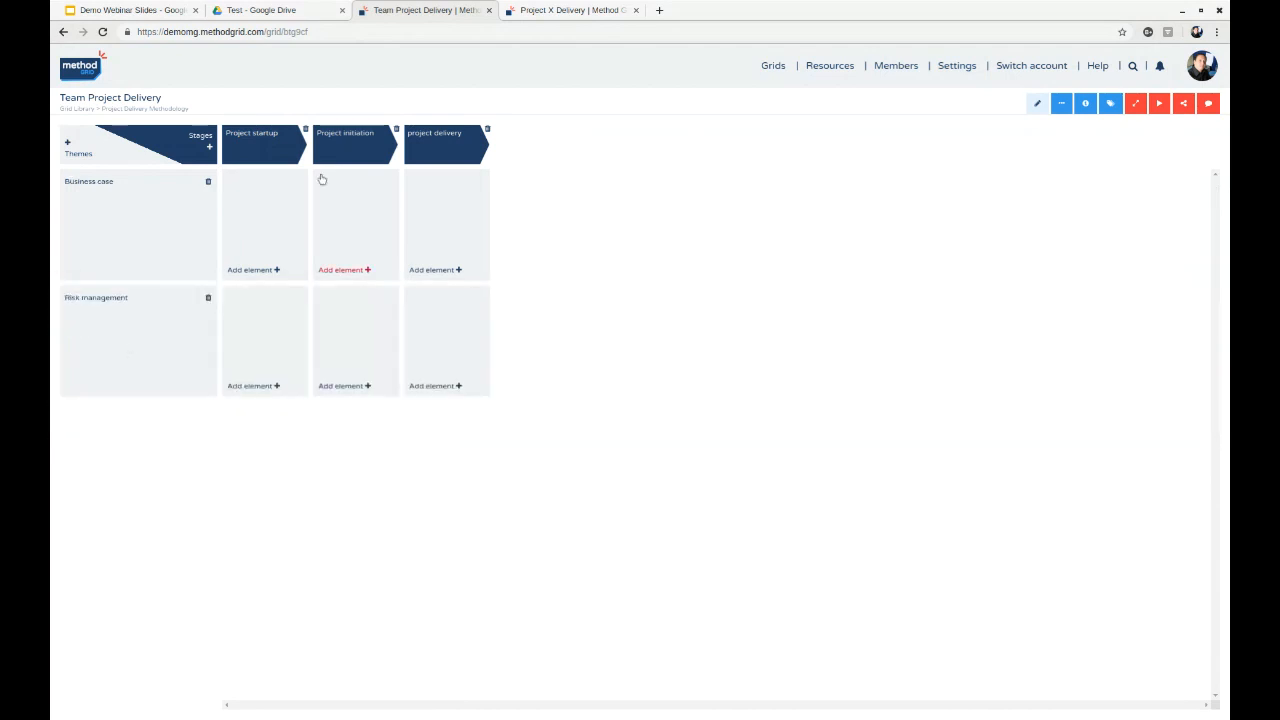
# - Move the Project startup stage after Project initiation, and briefly view the grid outside edit mode
pyautogui.moveTo(270, 150); pyautogui.dragTo(305, 162)
pyautogui.click(1038, 105)
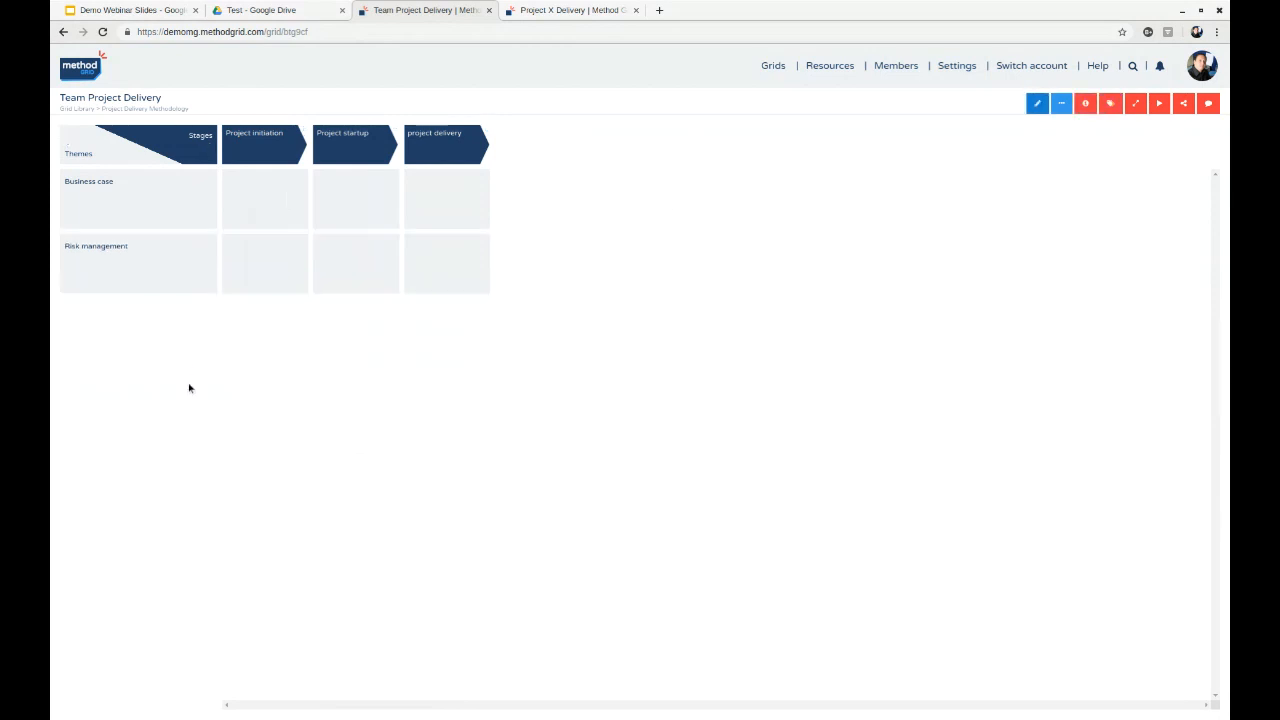
pyautogui.click(1037, 104)
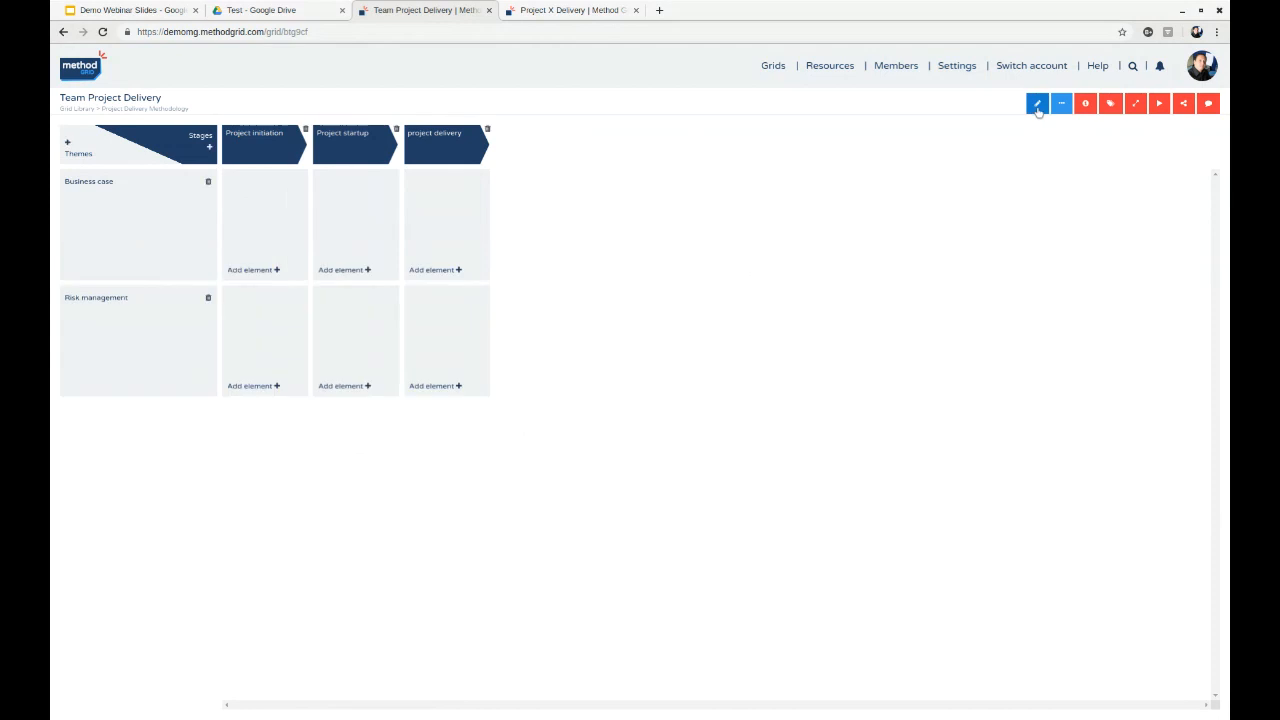
# - Add an element titled "Project brief" where the Business case theme meets the Project initiation stage
pyautogui.click(268, 271)
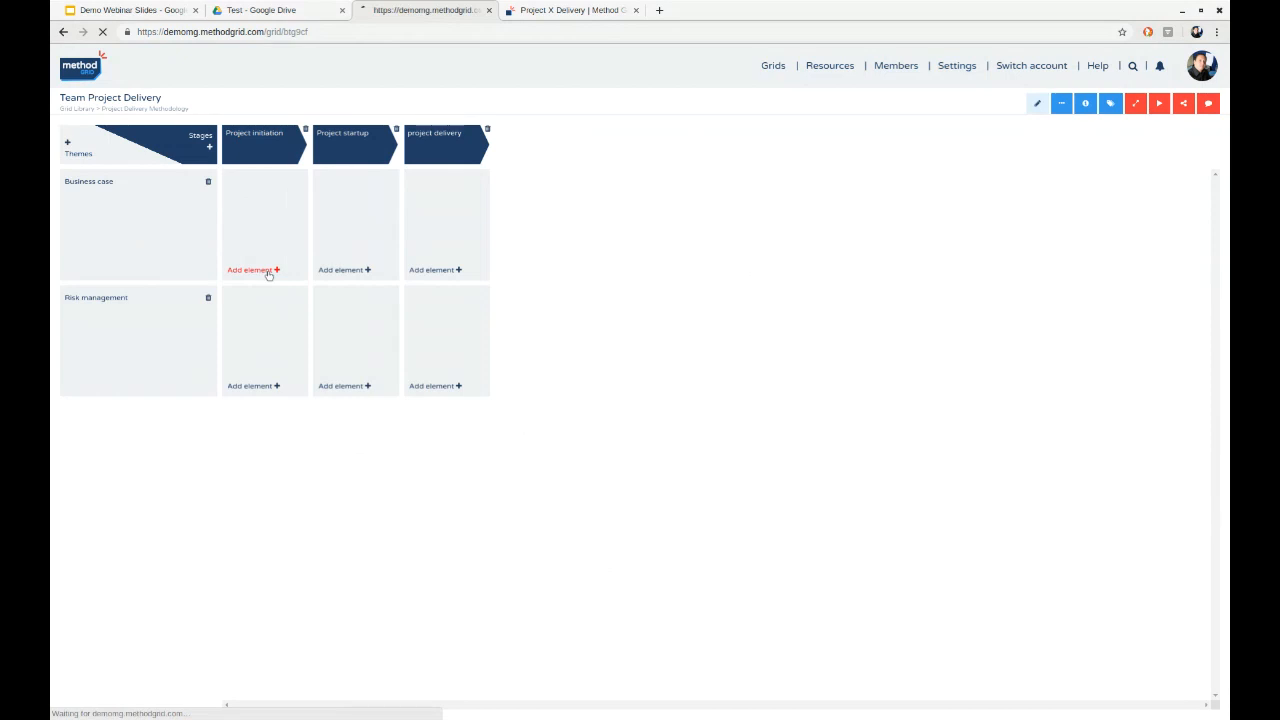
pyautogui.write('Project')
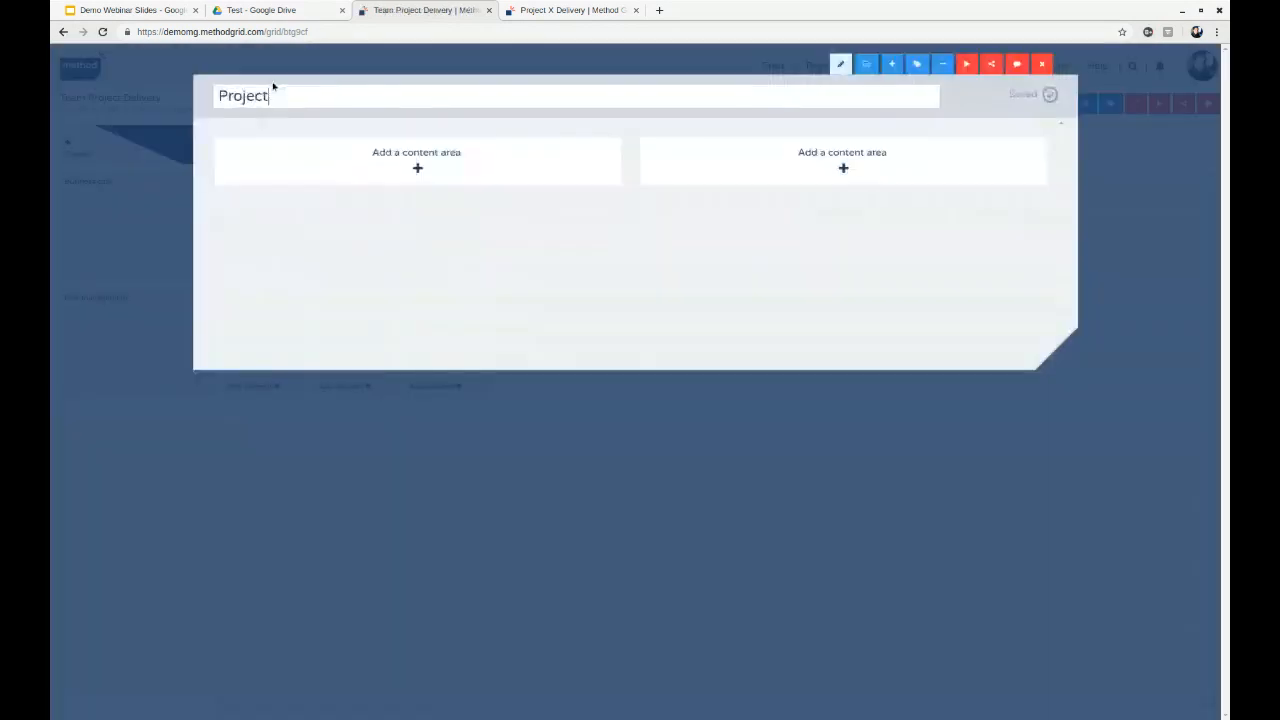
pyautogui.write(' brief')
pyautogui.click(382, 292)
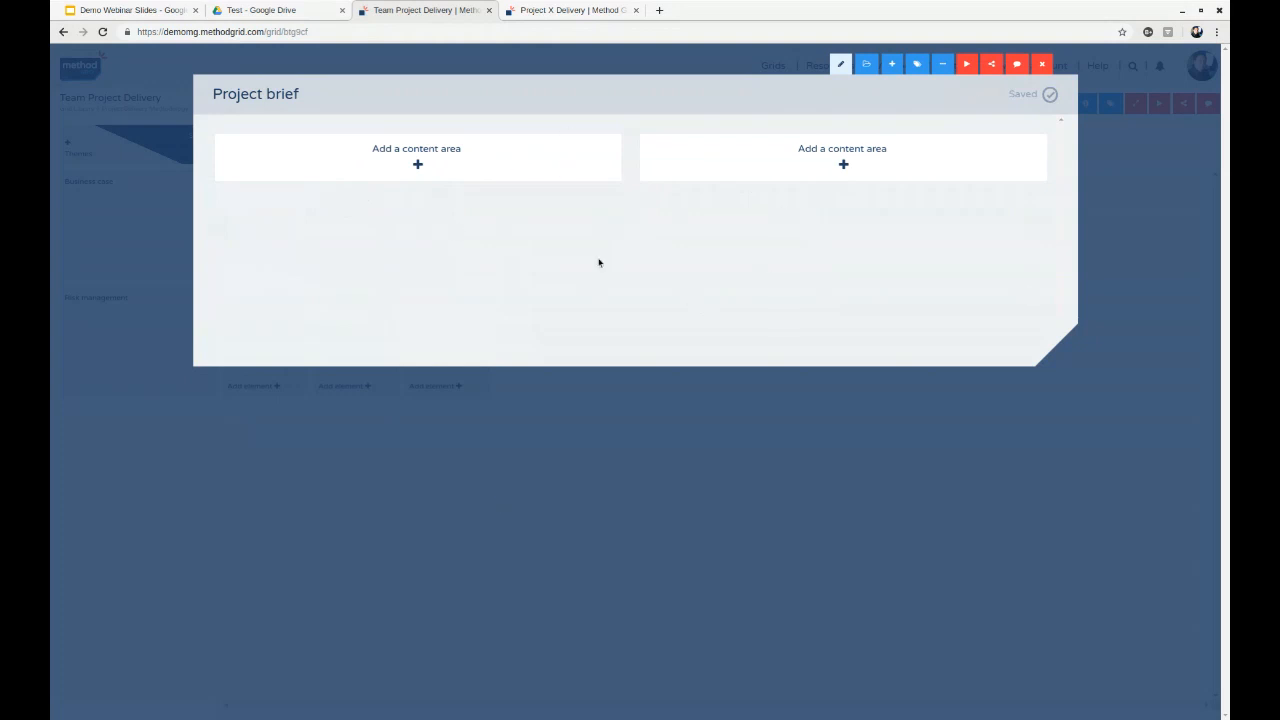
# - Review the available content area types, add a text area to the element's first column and title it "Key principles"
pyautogui.click(393, 161)
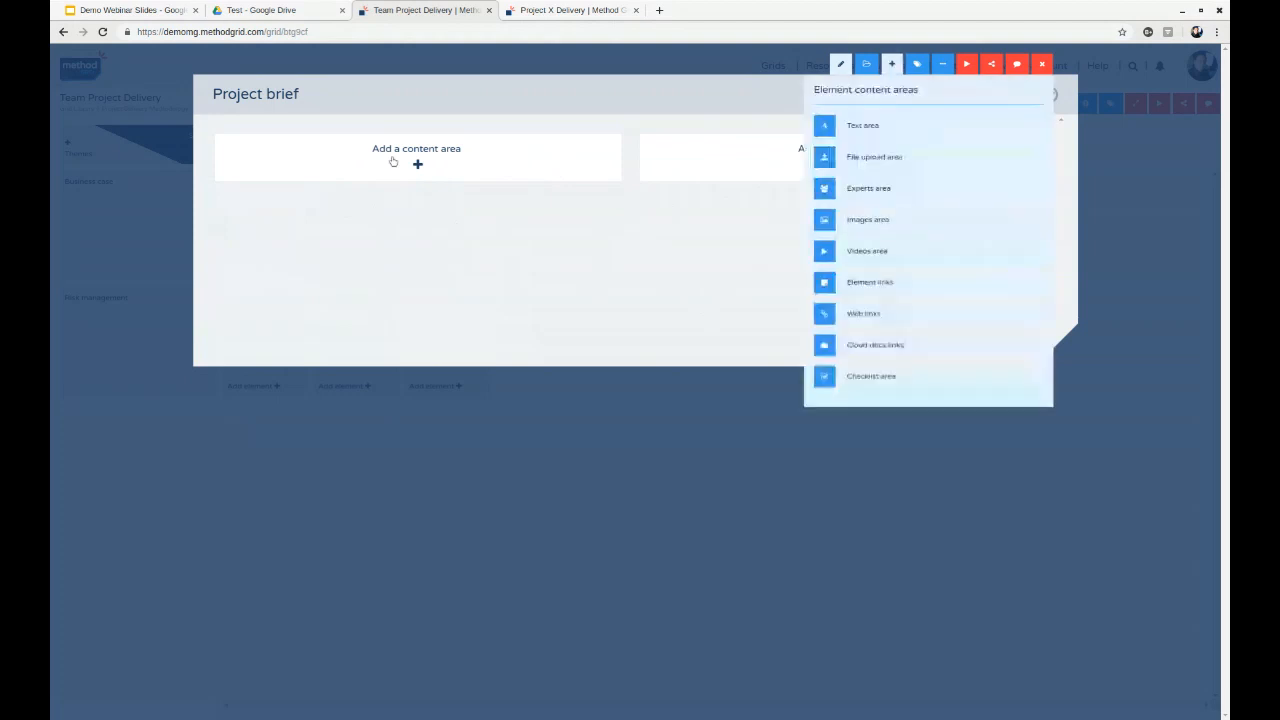
pyautogui.click(896, 64)
pyautogui.click(896, 64)
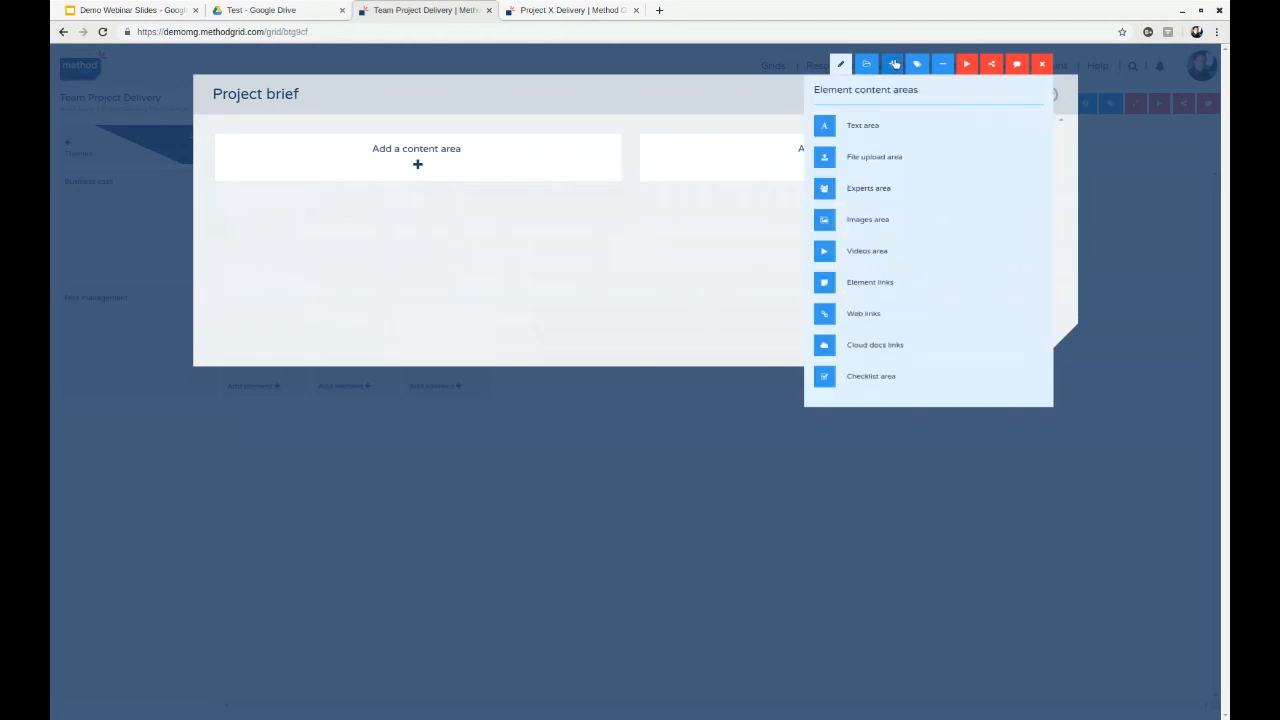
pyautogui.click(774, 168)
pyautogui.click(774, 168)
pyautogui.click(474, 166)
pyautogui.click(477, 167)
pyautogui.click(858, 128)
pyautogui.click(265, 232)
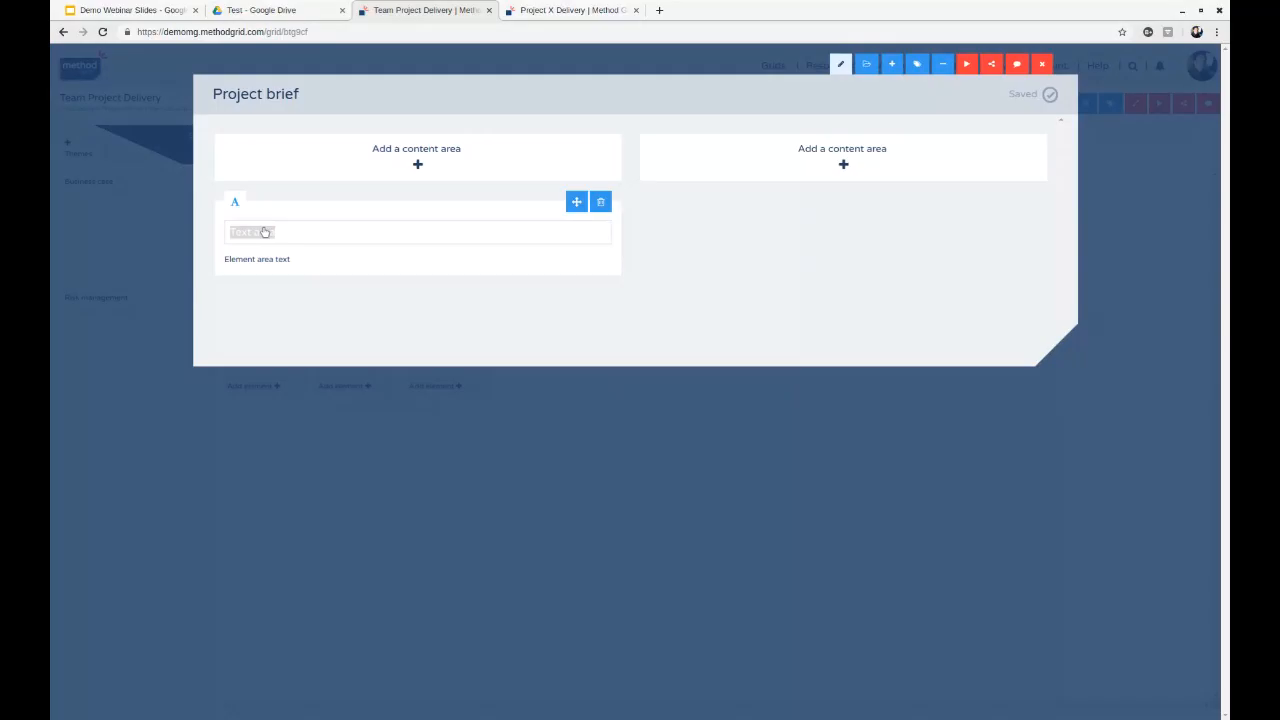
pyautogui.write('Key principles')
# - Fill the Key principles text area with "gdfg" in bold and "gfhghgh" in regular weight on the next line
pyautogui.click(273, 259)
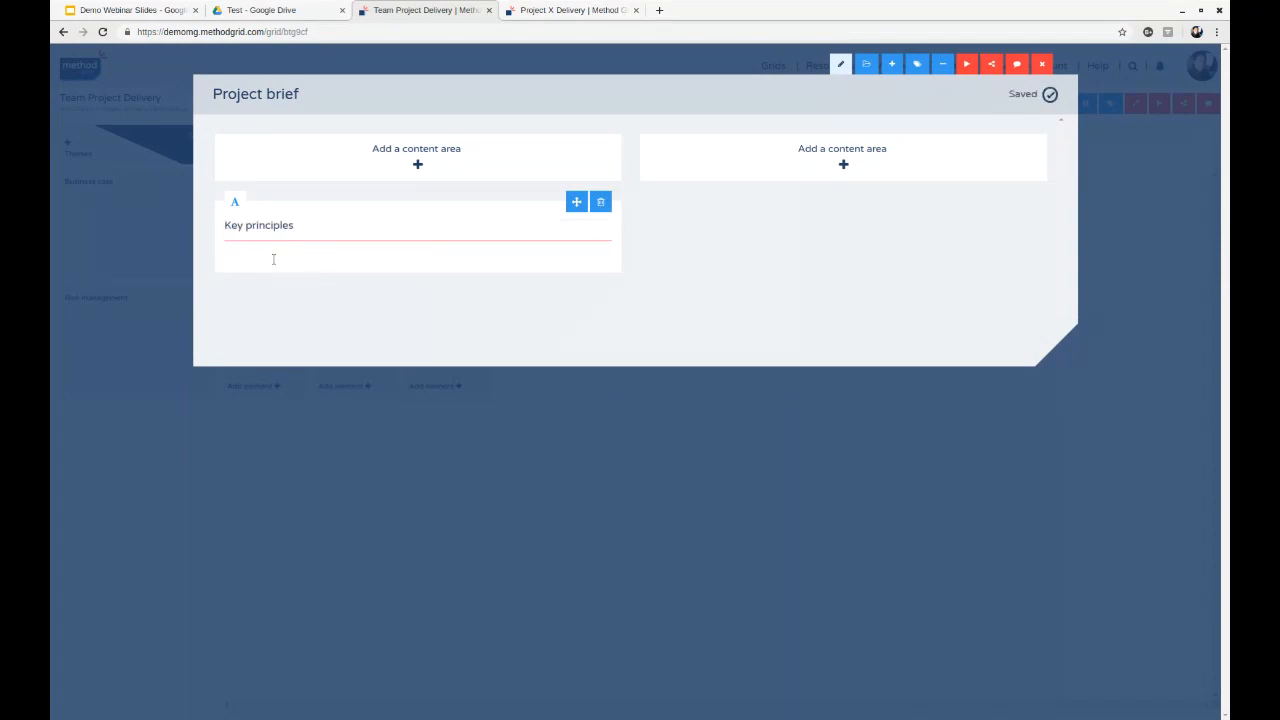
pyautogui.click(234, 260)
pyautogui.write('gdfg')
pyautogui.press('Return')
pyautogui.click(234, 260)
pyautogui.write('gfhghgh')
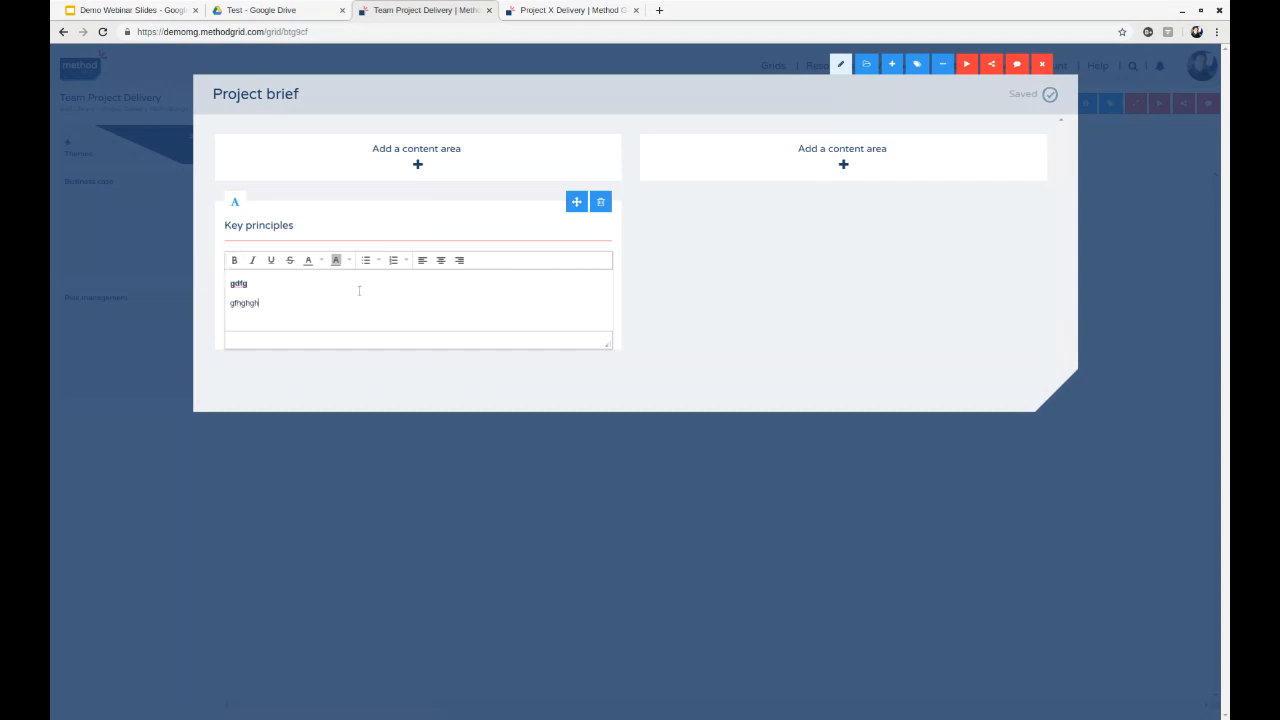
# - Add a third line reading "kjhdfjk" to the Key principles text area
pyautogui.click(345, 295)
pyautogui.press('Return')
pyautogui.write('kjhdfjk')
pyautogui.click(720, 339)
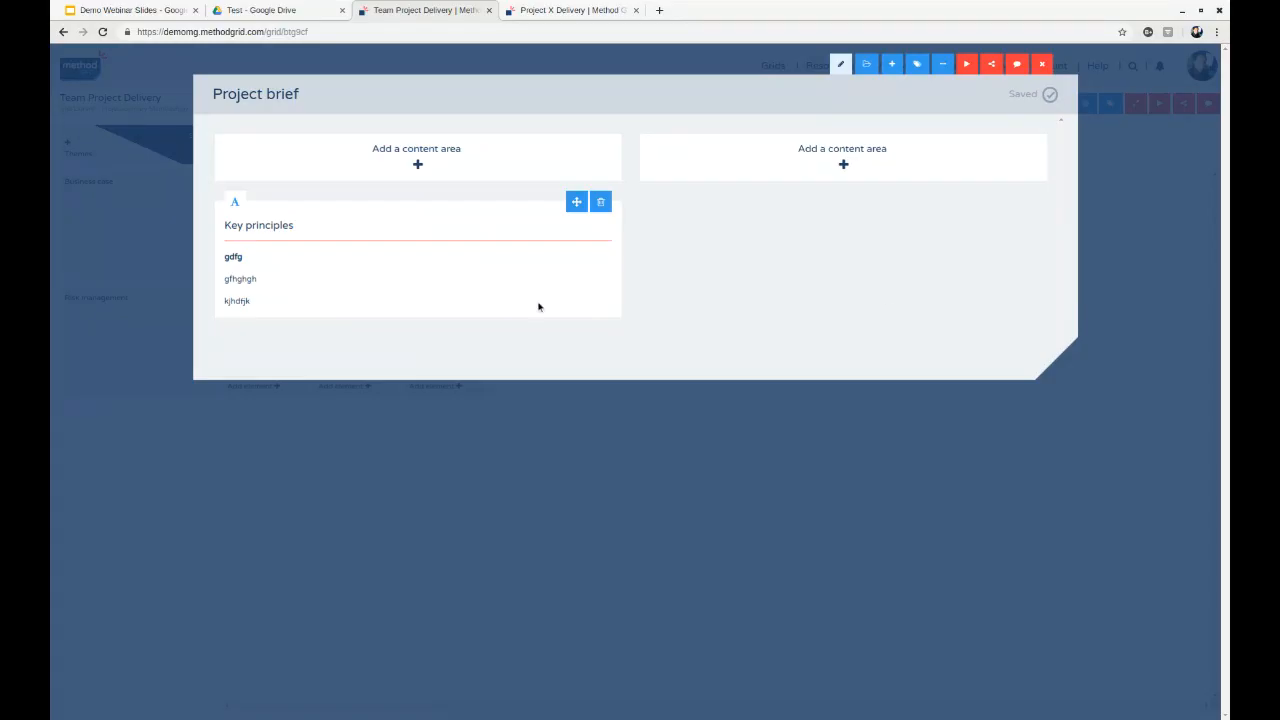
# - Add a file upload area titled "Best practice docs" to the element's second column and upload Project best practice example.pdf
pyautogui.click(843, 164)
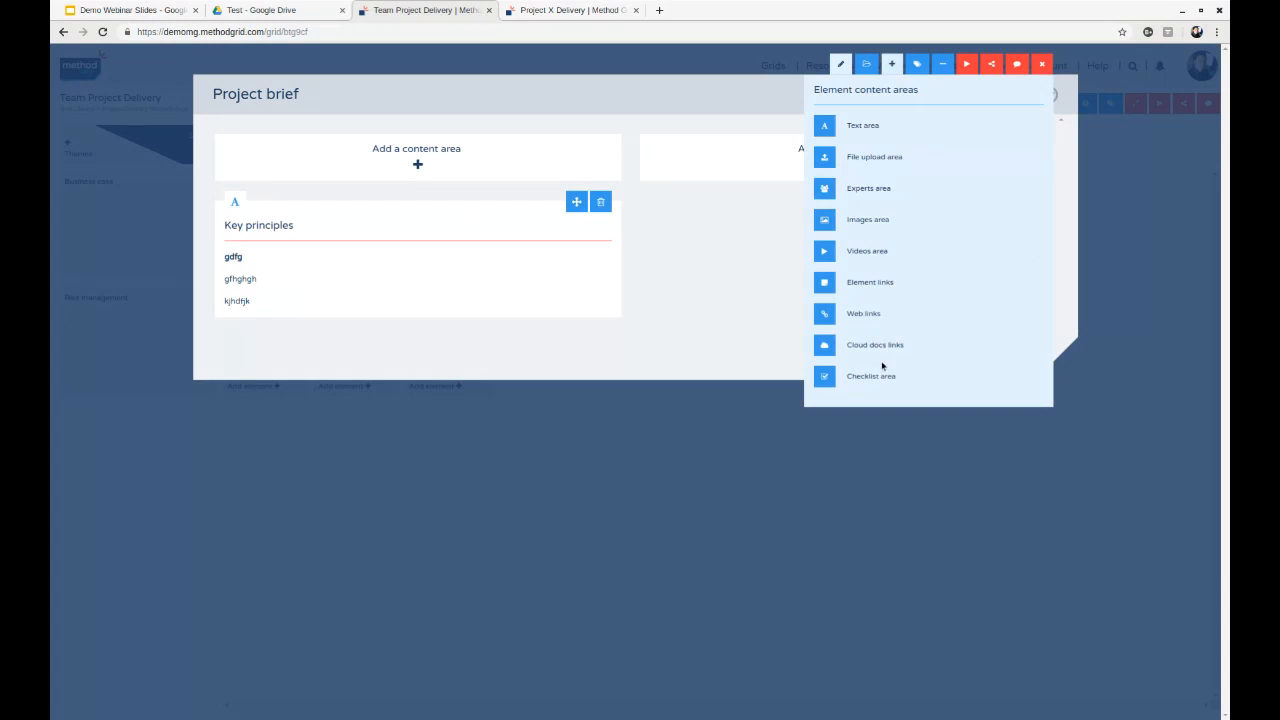
pyautogui.click(874, 157)
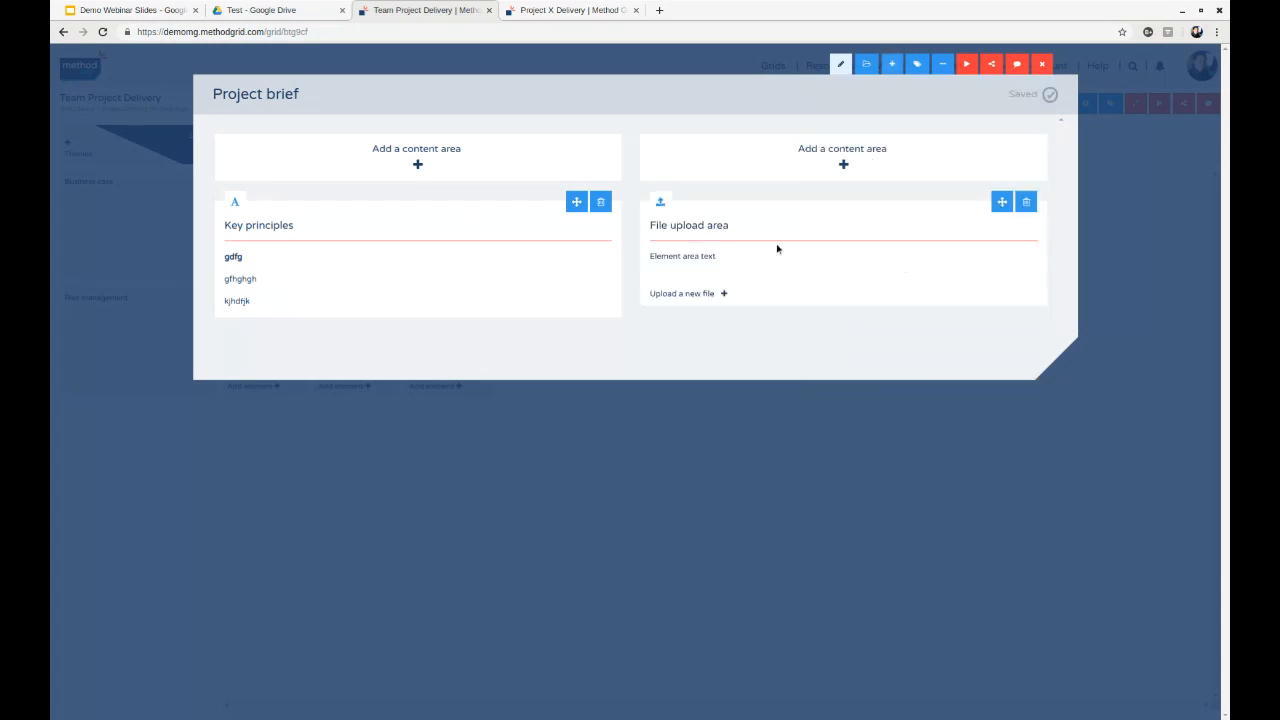
pyautogui.click(731, 230)
pyautogui.write('Best pra')
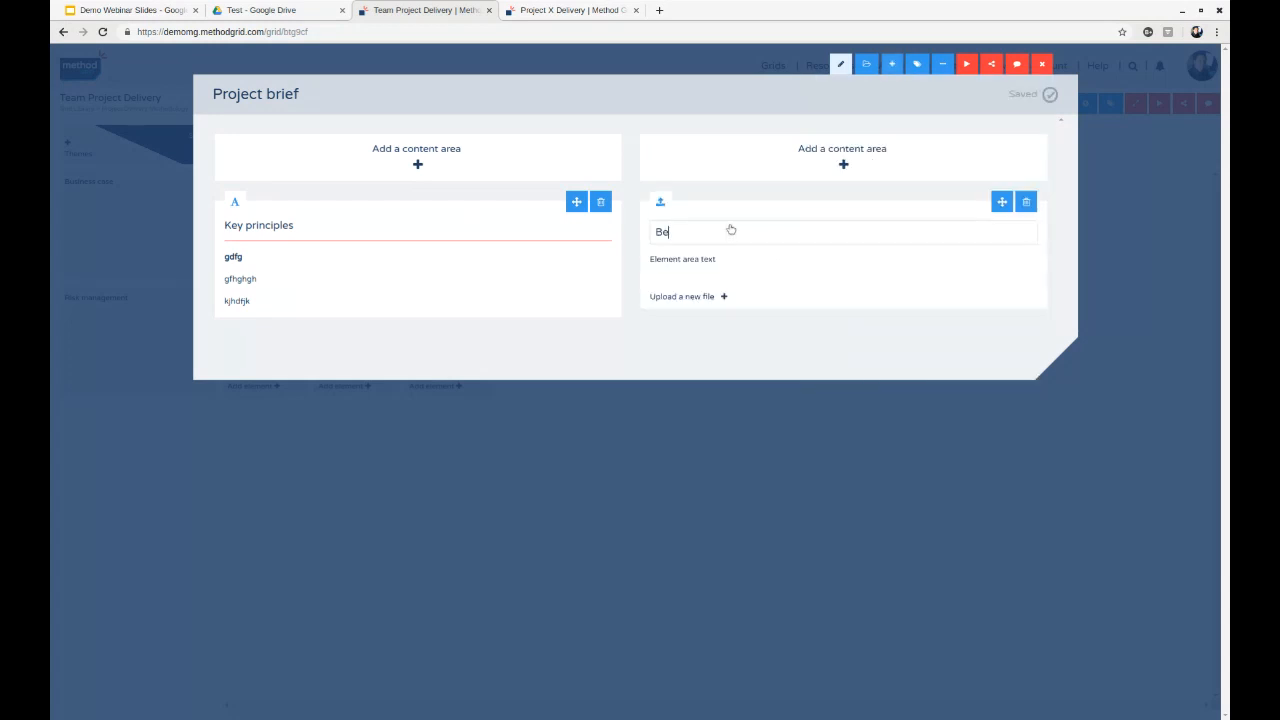
pyautogui.write('ctice o')
pyautogui.press('BackSpace')
pyautogui.write('docs')
pyautogui.press('Return')
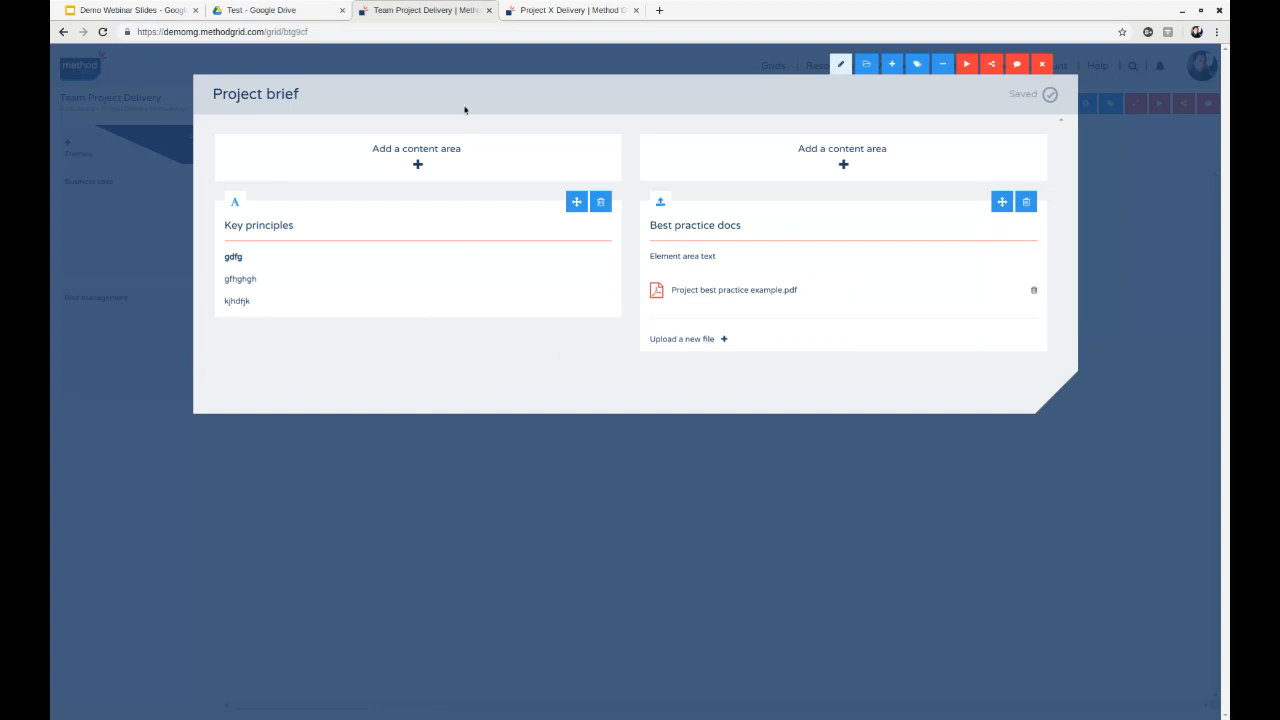
# - Add a cloud docs links area to the first column and title it "Project brief templates to use"
pyautogui.click(377, 162)
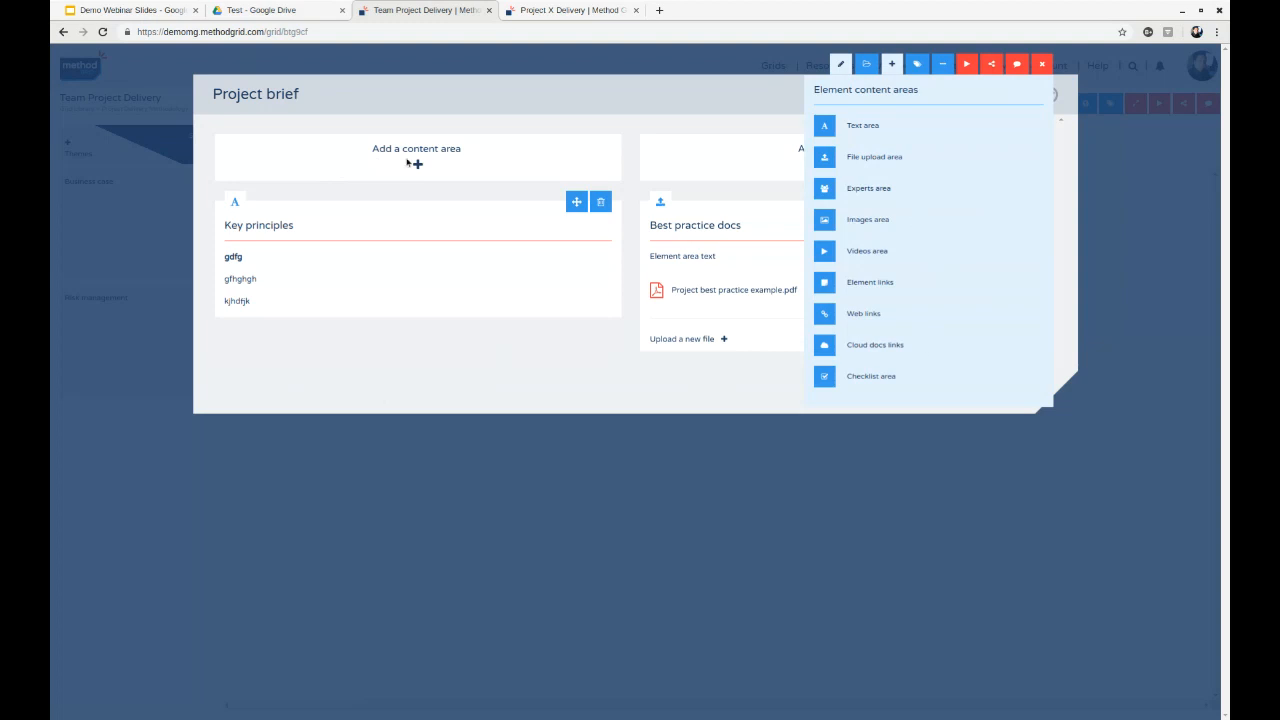
pyautogui.click(880, 345)
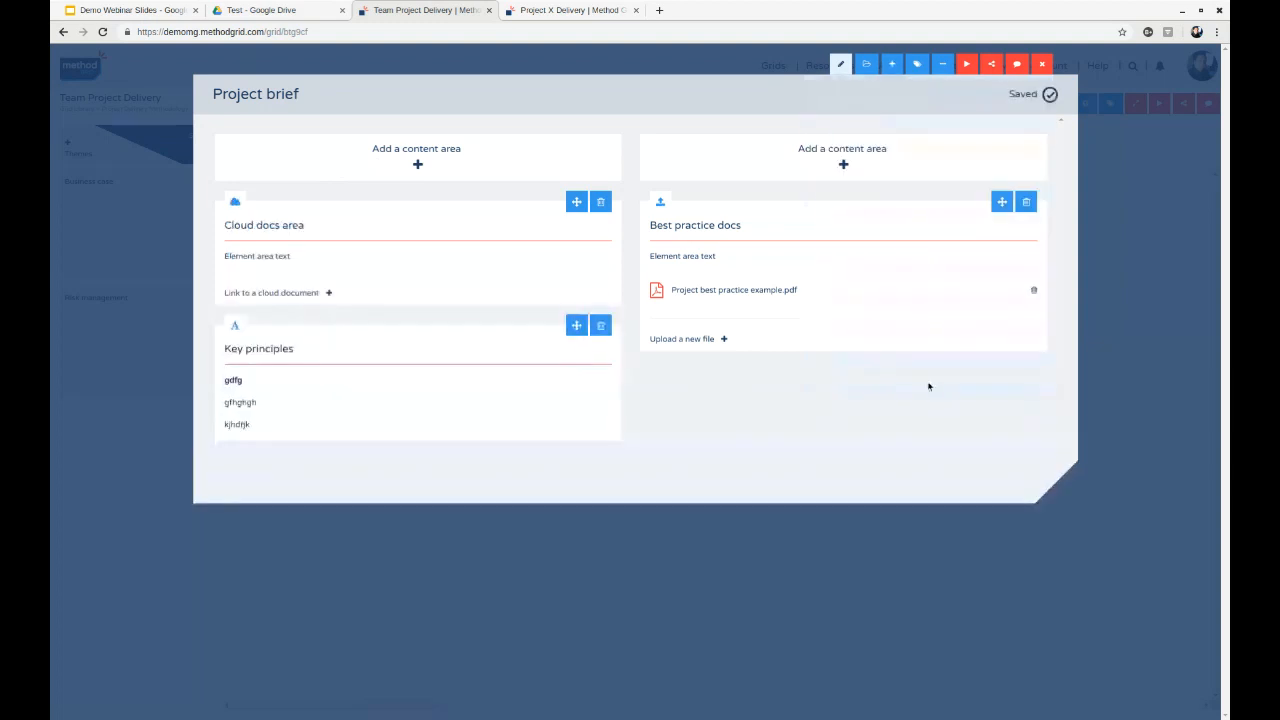
pyautogui.click(286, 228)
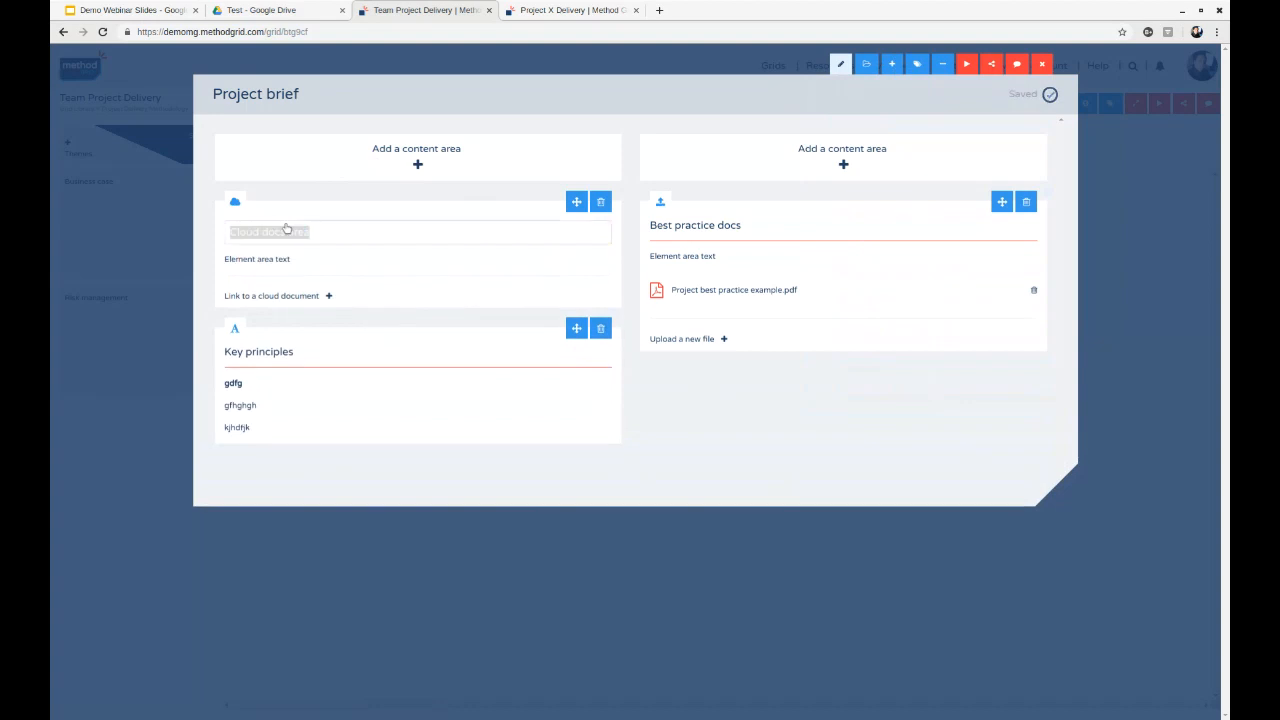
pyautogui.write('Projec')
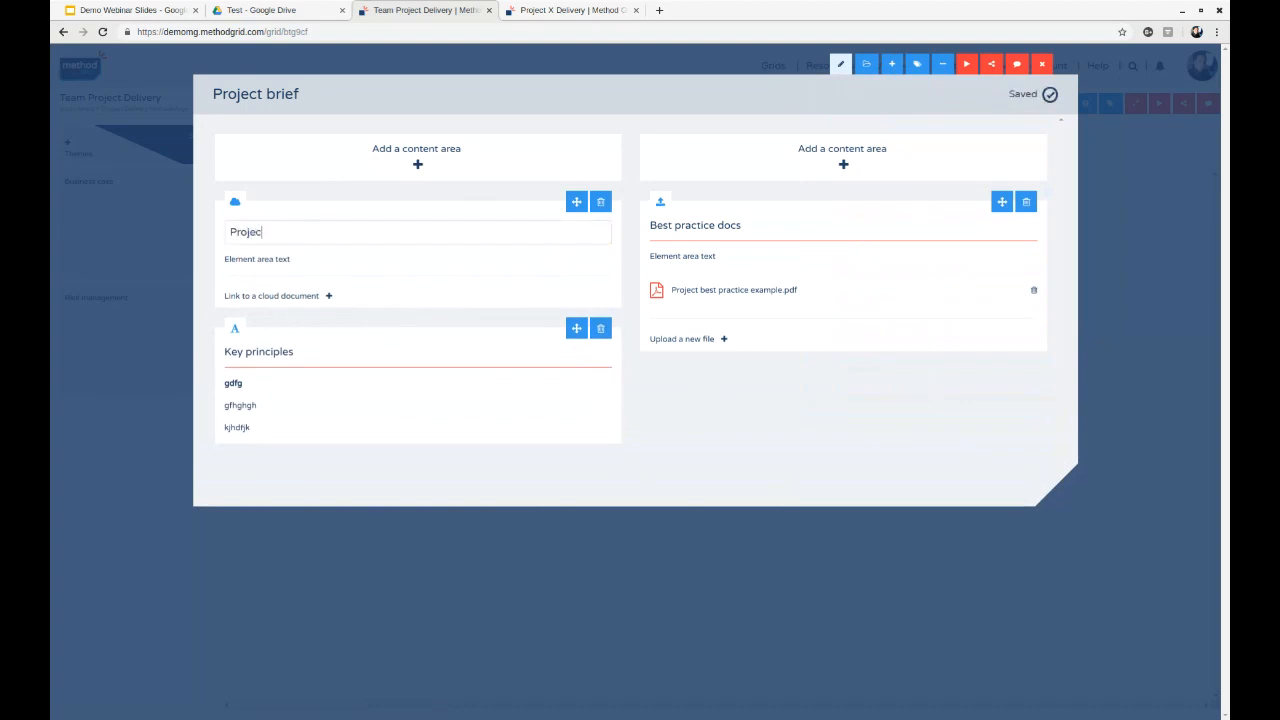
pyautogui.write('t brief templates to use')
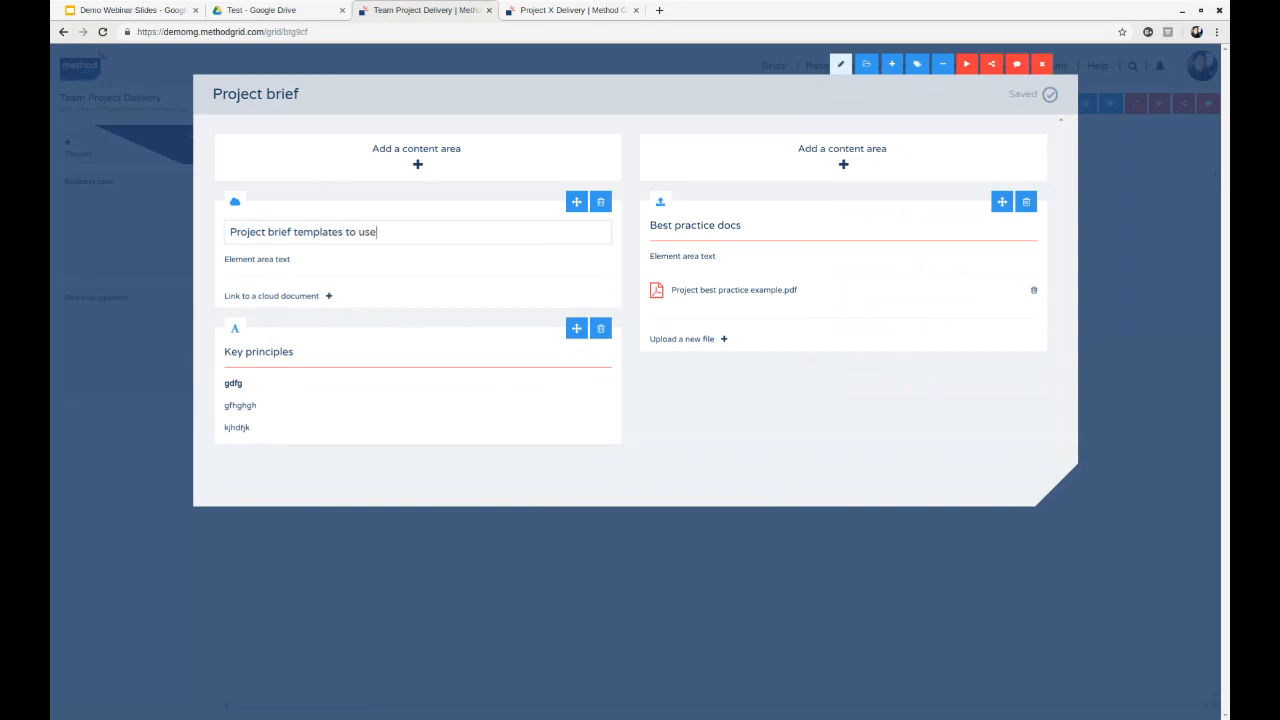
# - Start a cloud document link and paste in the URL of the Project brief template document from the Google Drive Test folder
pyautogui.click(306, 297)
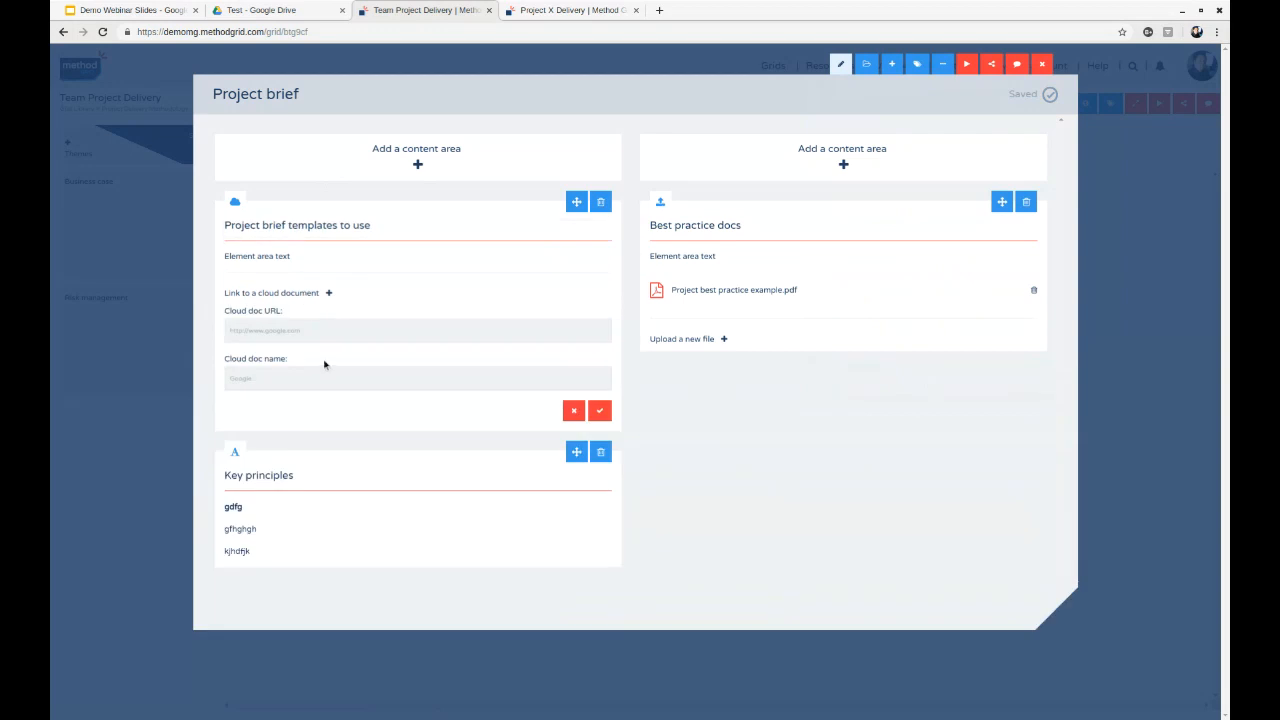
pyautogui.click(306, 334)
pyautogui.click(262, 10)
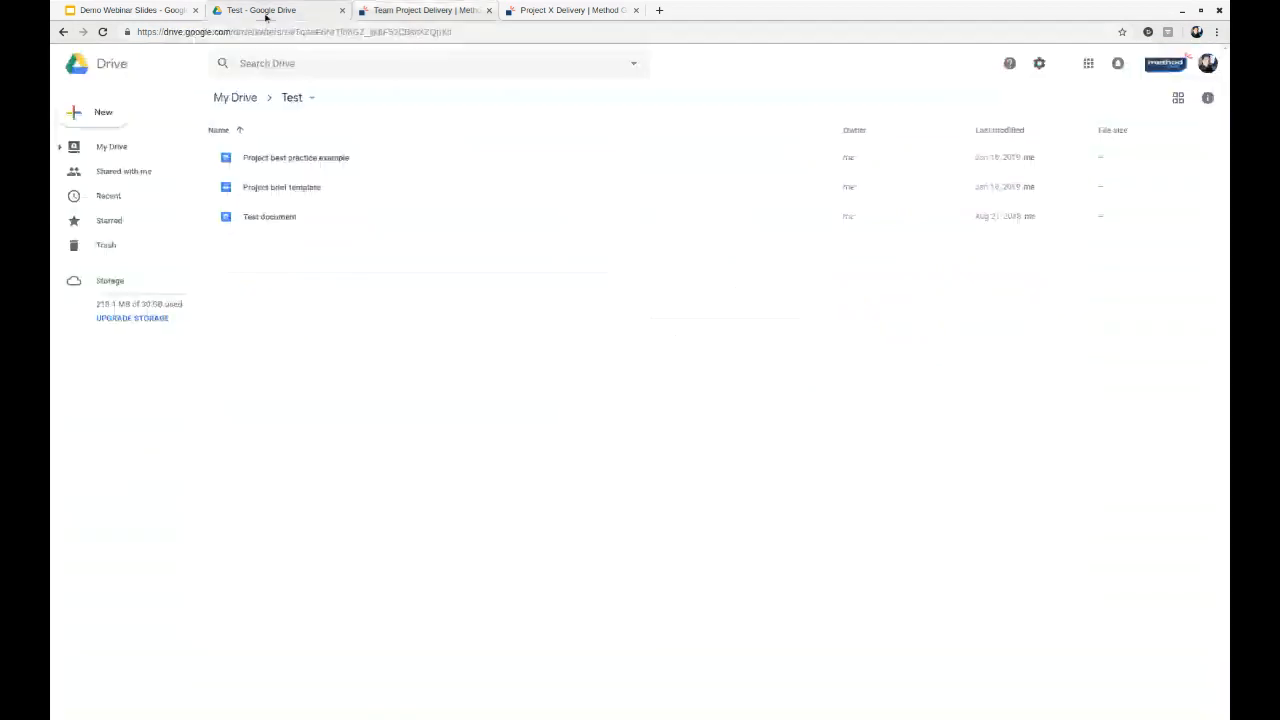
pyautogui.doubleClick(318, 186)
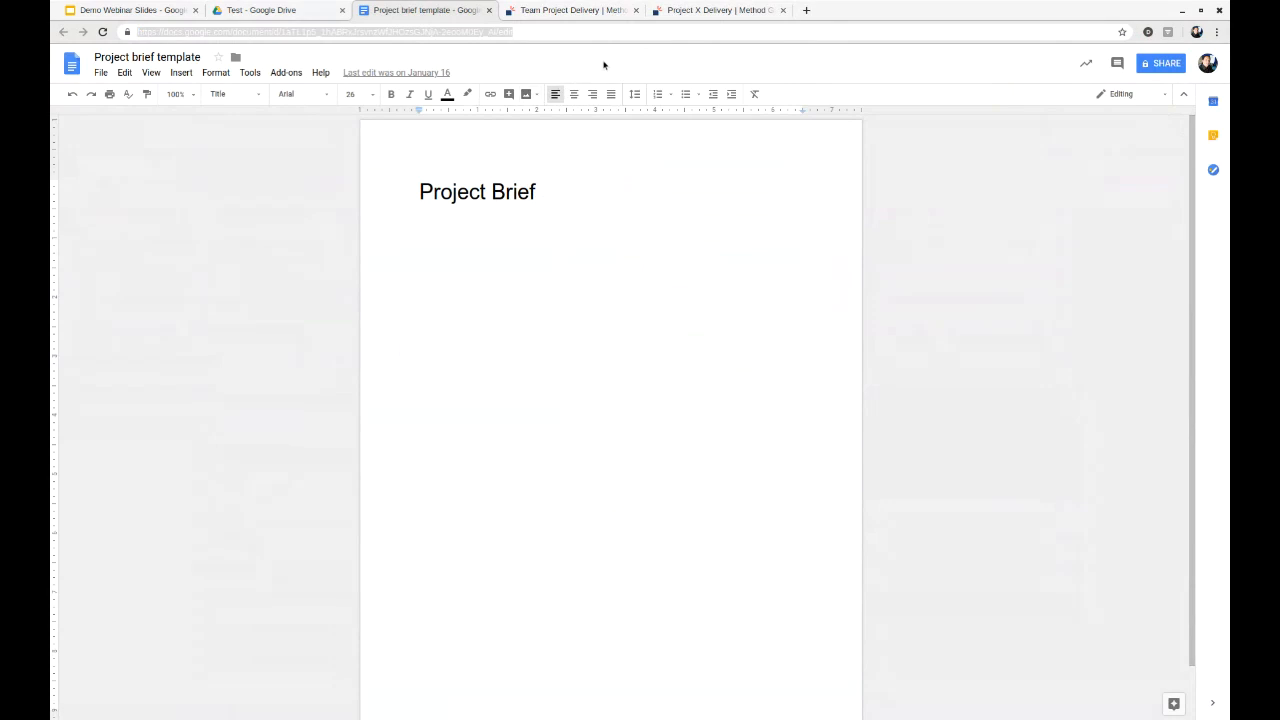
pyautogui.hotkey('ctrl', 'Tab')
pyautogui.click(428, 329)
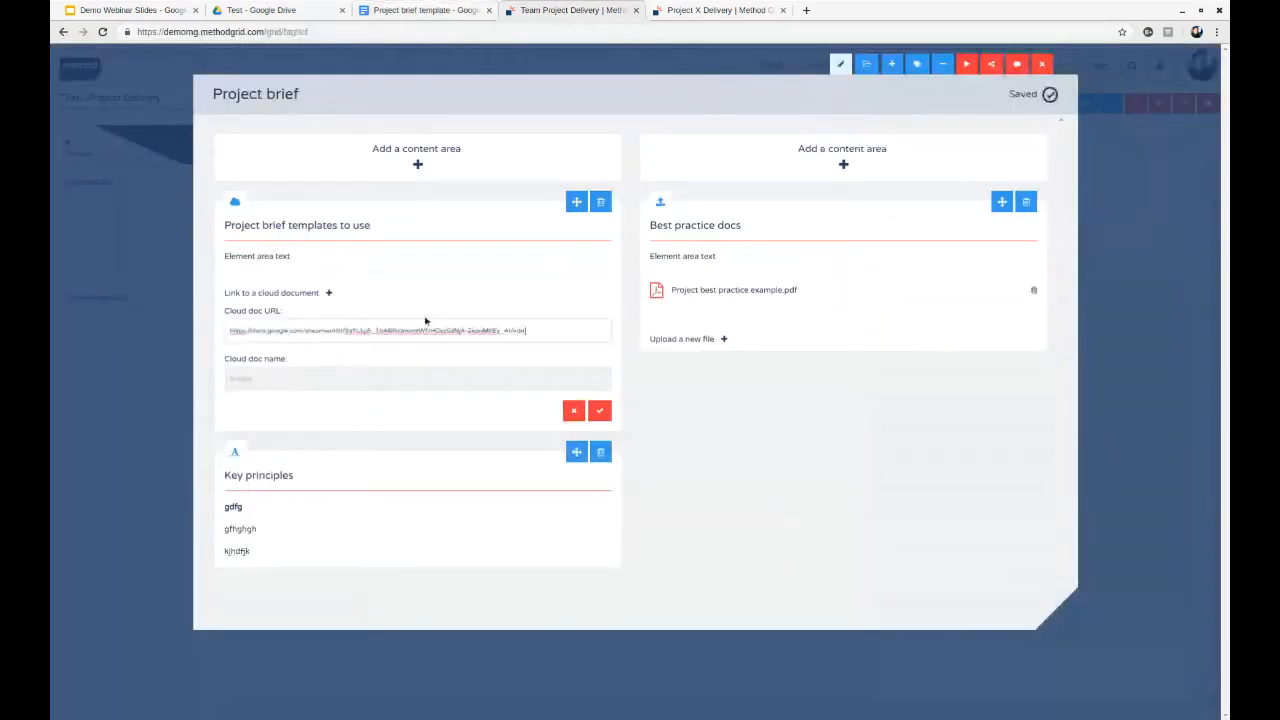
# - Name the cloud document link "Project brief template", save it and close the opened Google Docs document
pyautogui.click(319, 369)
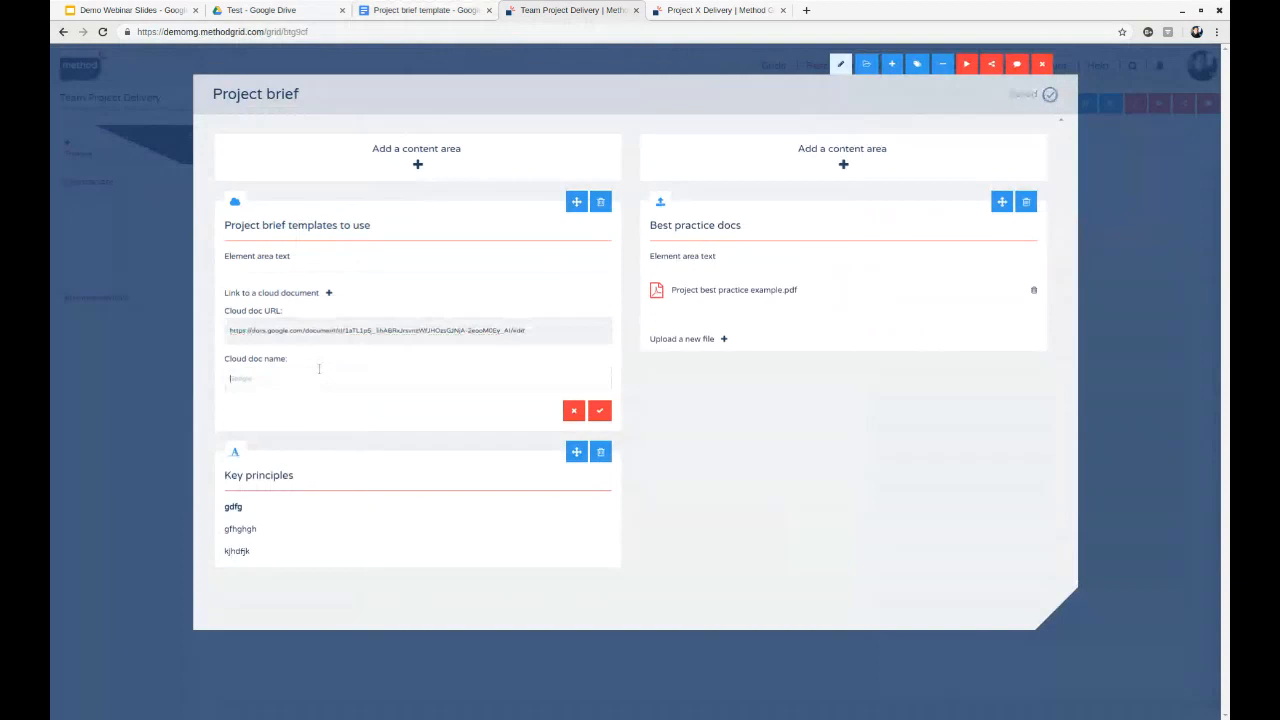
pyautogui.write('Proj')
pyautogui.write('ect')
pyautogui.write(' oneef temp')
pyautogui.write('late')
pyautogui.click(603, 411)
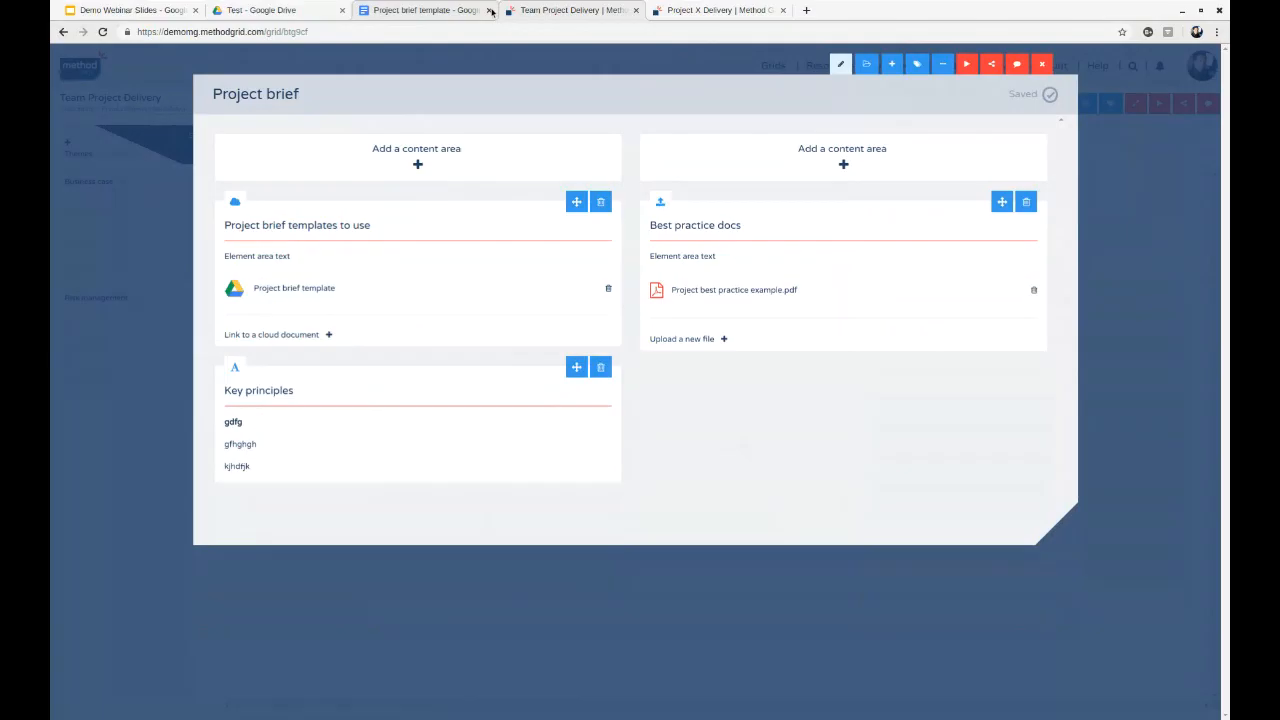
pyautogui.click(490, 10)
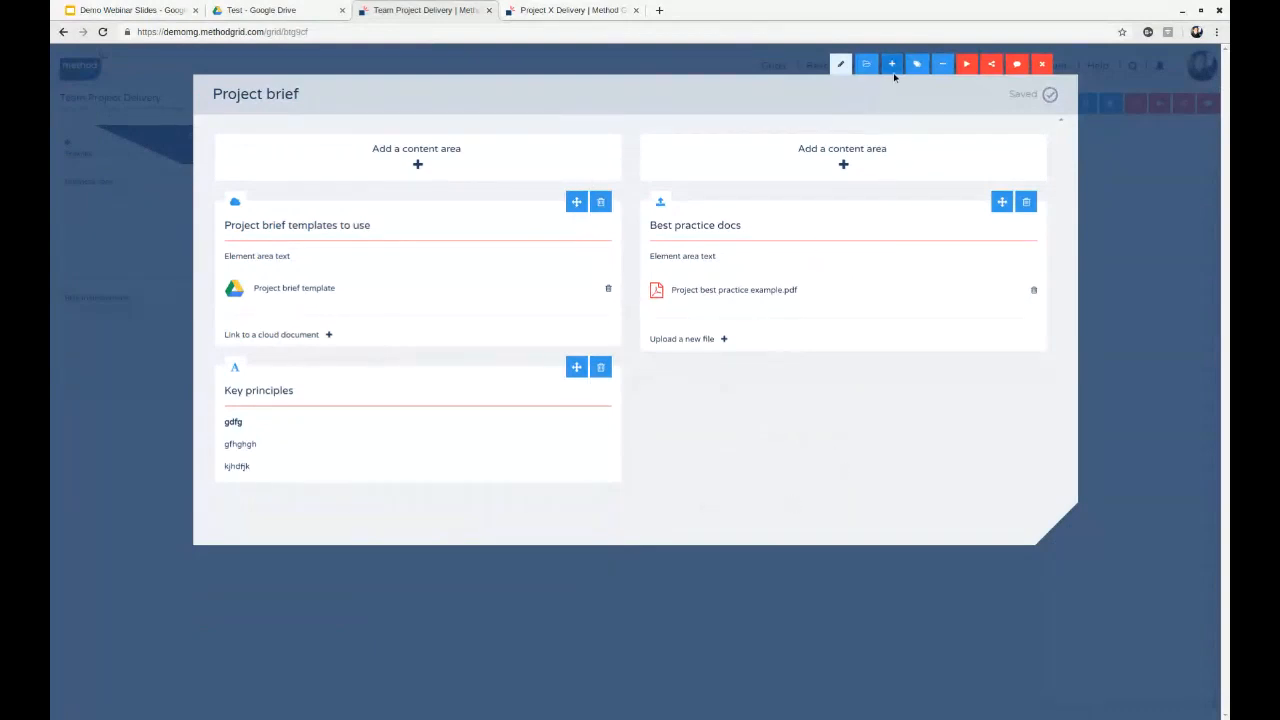
# - Add an experts area titled "Internal experts" to the second column and enter "Description" as its text
pyautogui.click(883, 155)
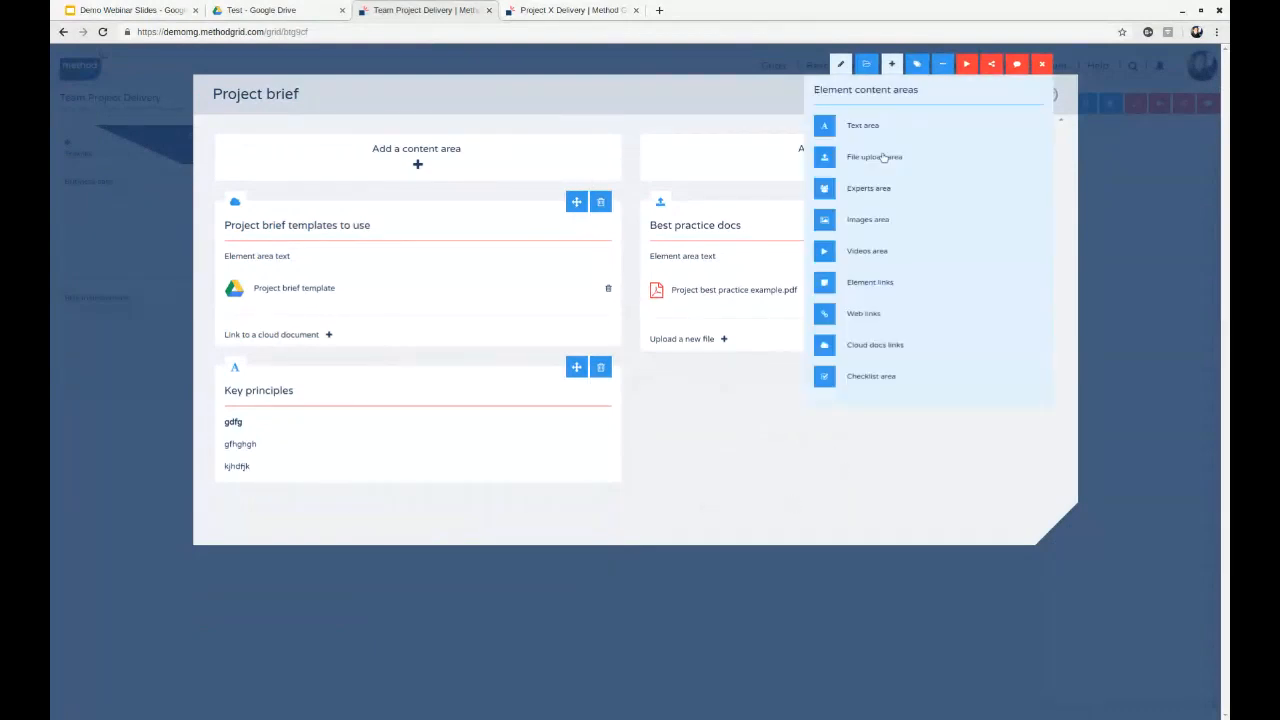
pyautogui.click(871, 192)
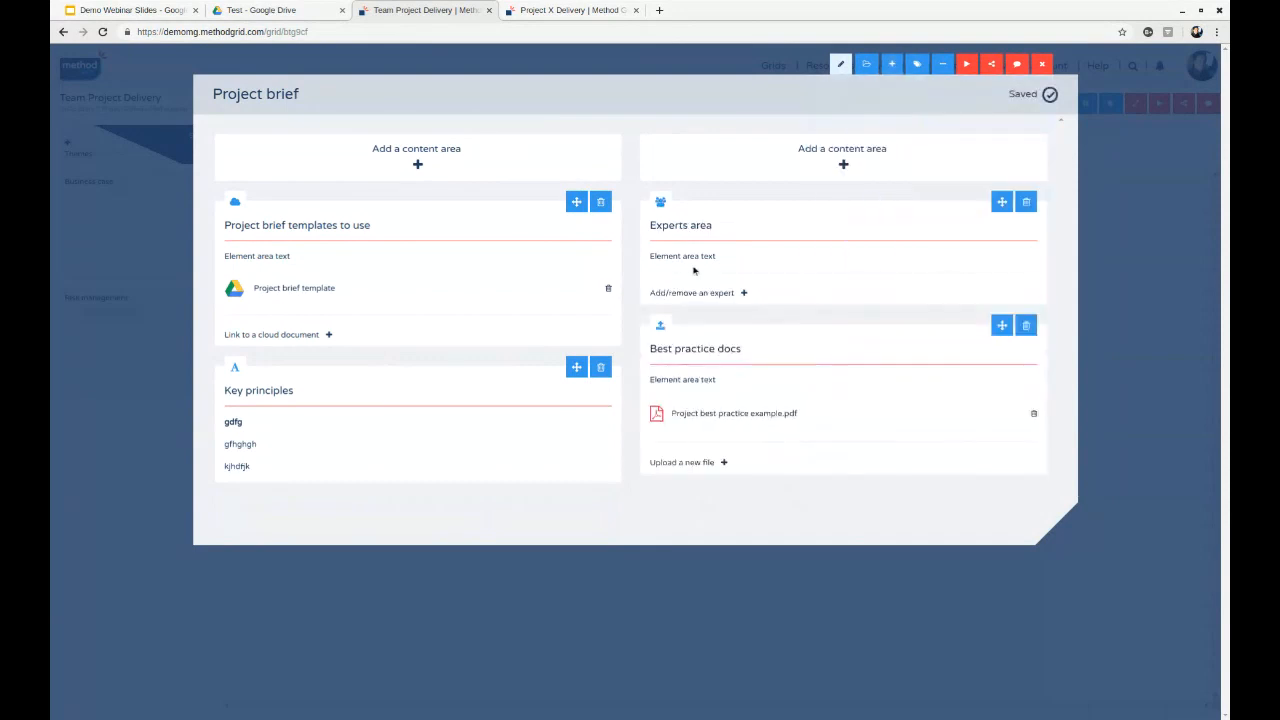
pyautogui.click(682, 230)
pyautogui.write('Internal experts')
pyautogui.click(811, 263)
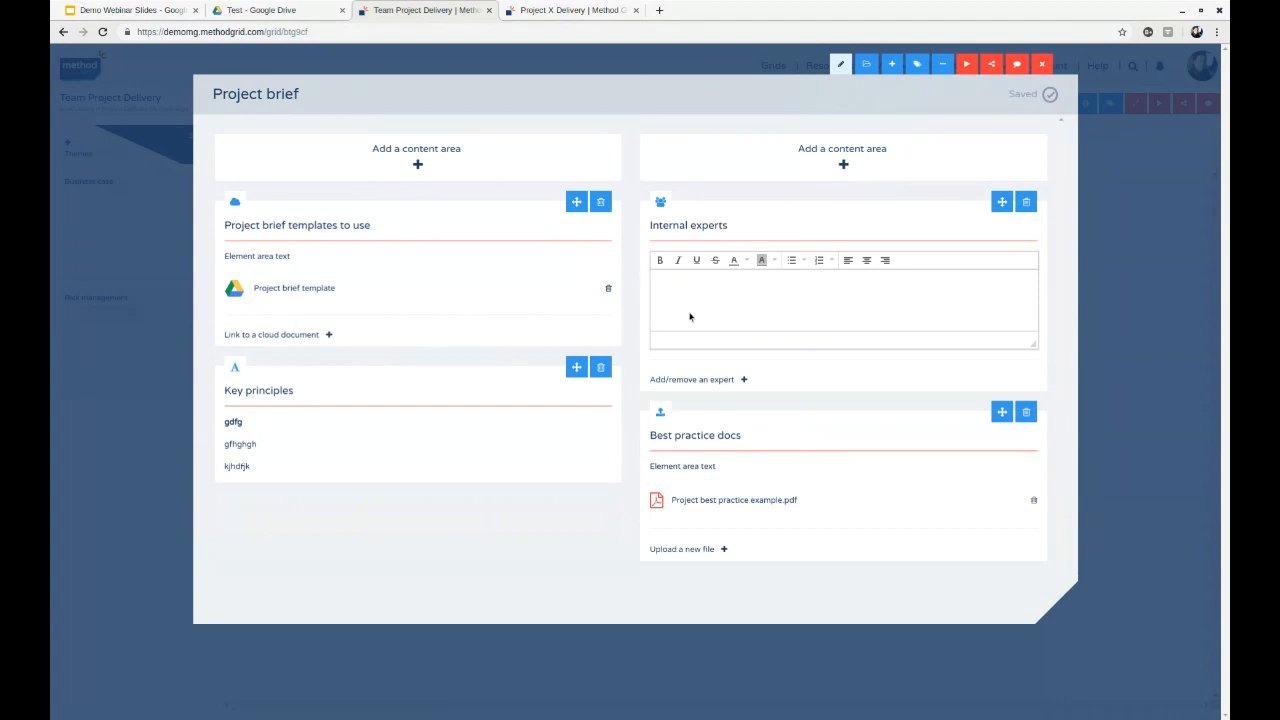
pyautogui.write('Description')
pyautogui.click(636, 302)
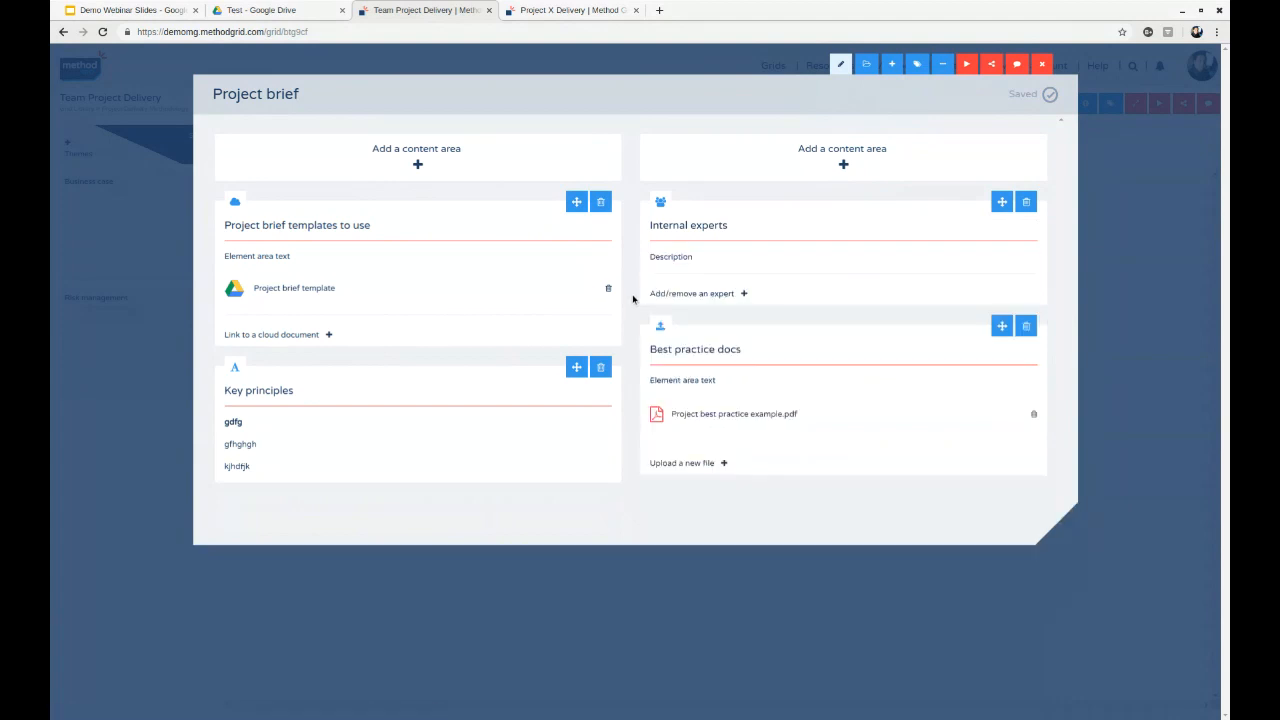
# - Assign the second and third people listed as internal experts, and briefly view the element outside edit mode
pyautogui.click(716, 295)
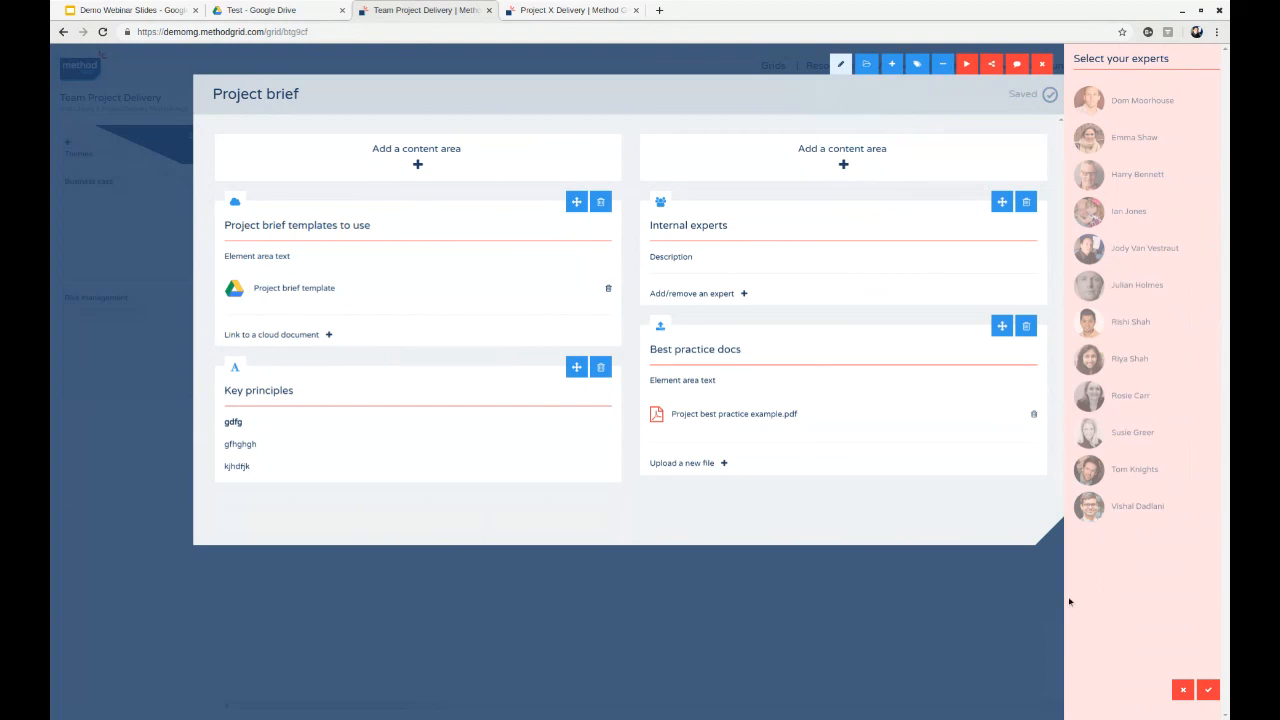
pyautogui.click(1106, 140)
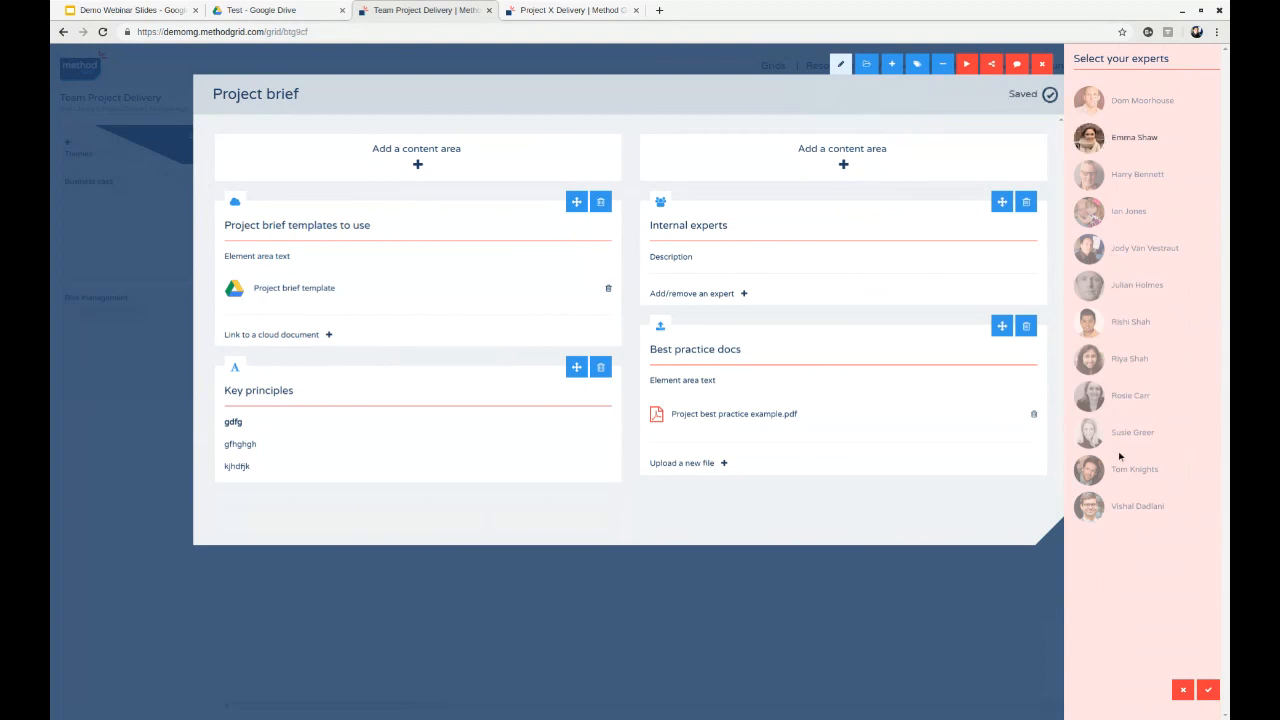
pyautogui.click(1095, 178)
pyautogui.click(1208, 690)
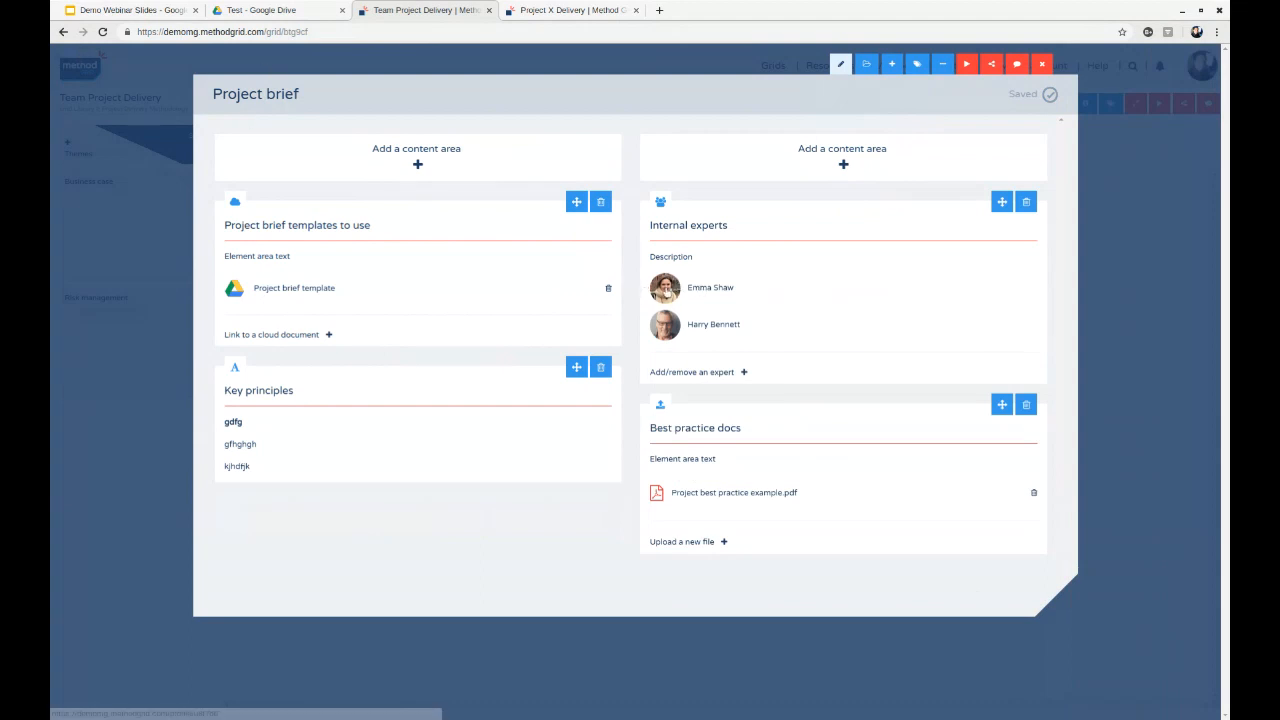
pyautogui.click(840, 64)
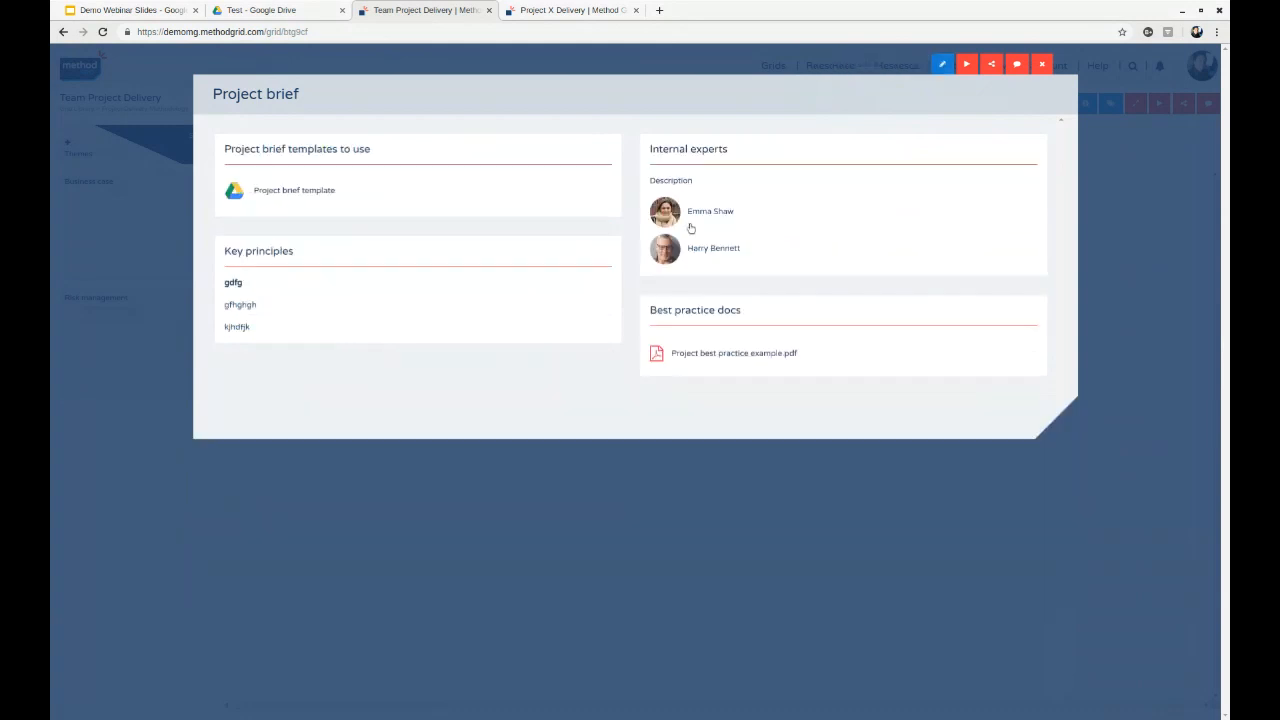
pyautogui.click(943, 65)
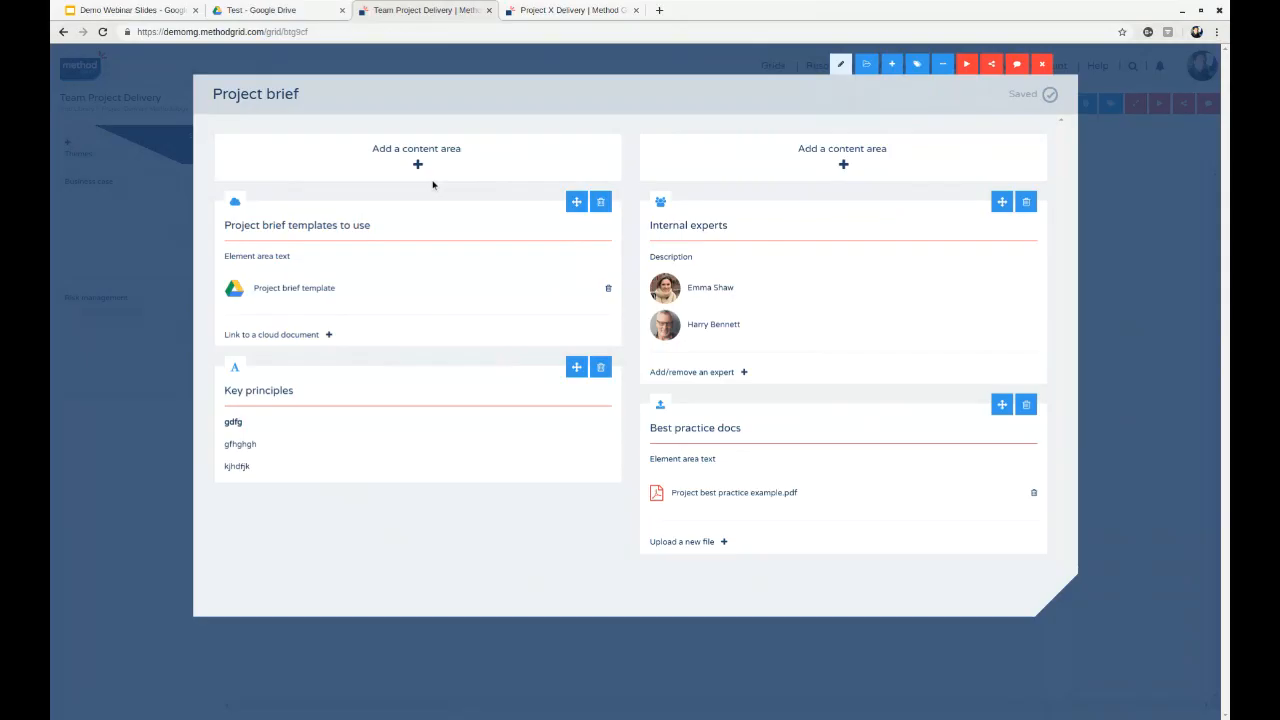
# - Add a checklist area to the first column and title it "To do"
pyautogui.click(440, 155)
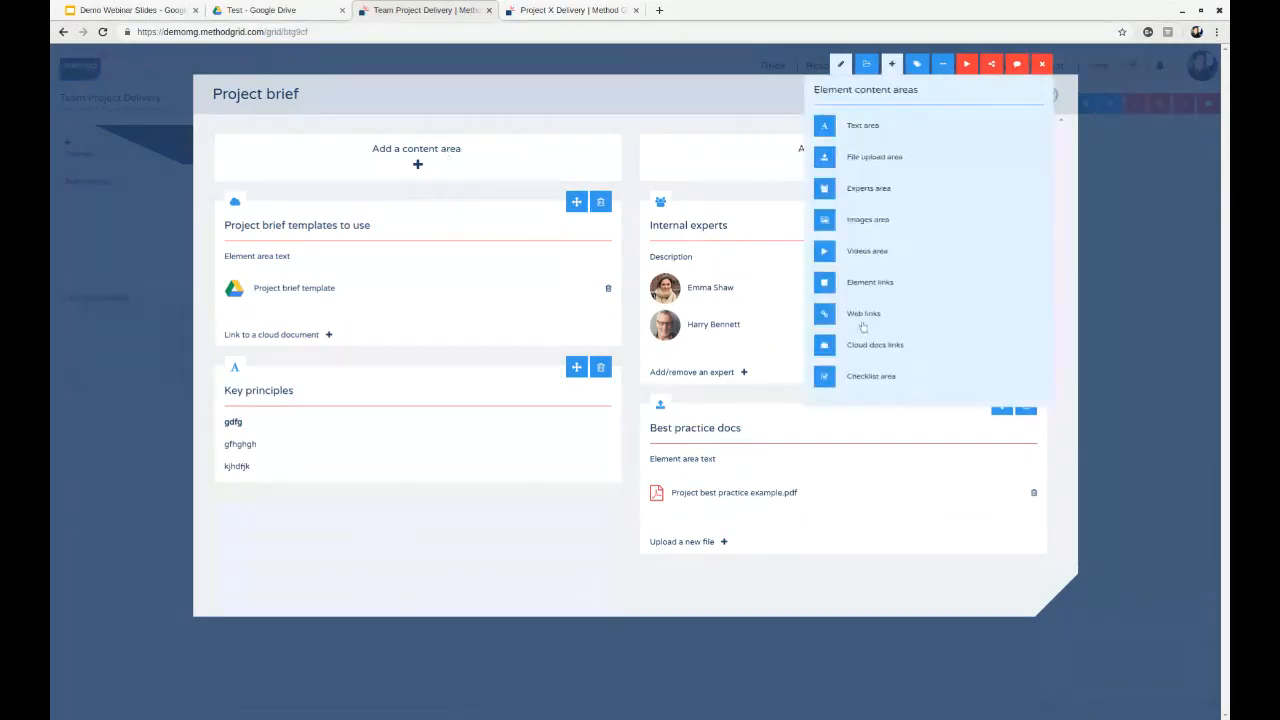
pyautogui.click(859, 386)
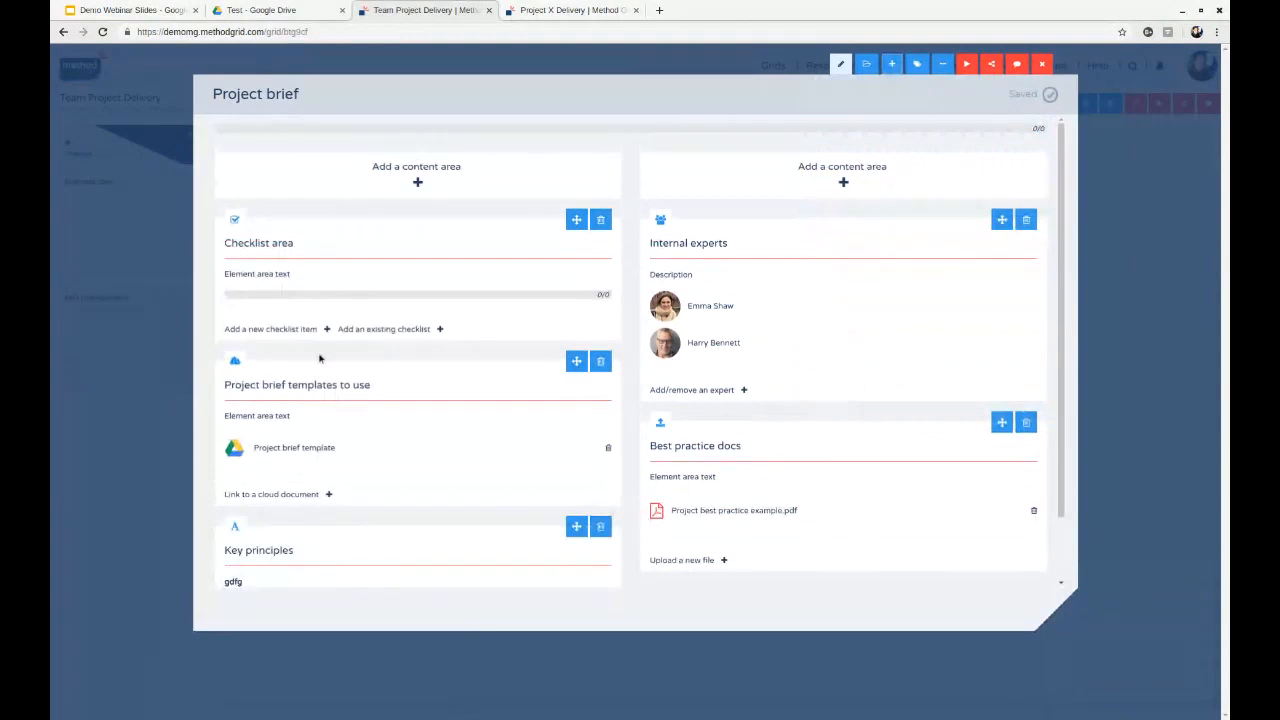
pyautogui.click(282, 244)
pyautogui.write('To do')
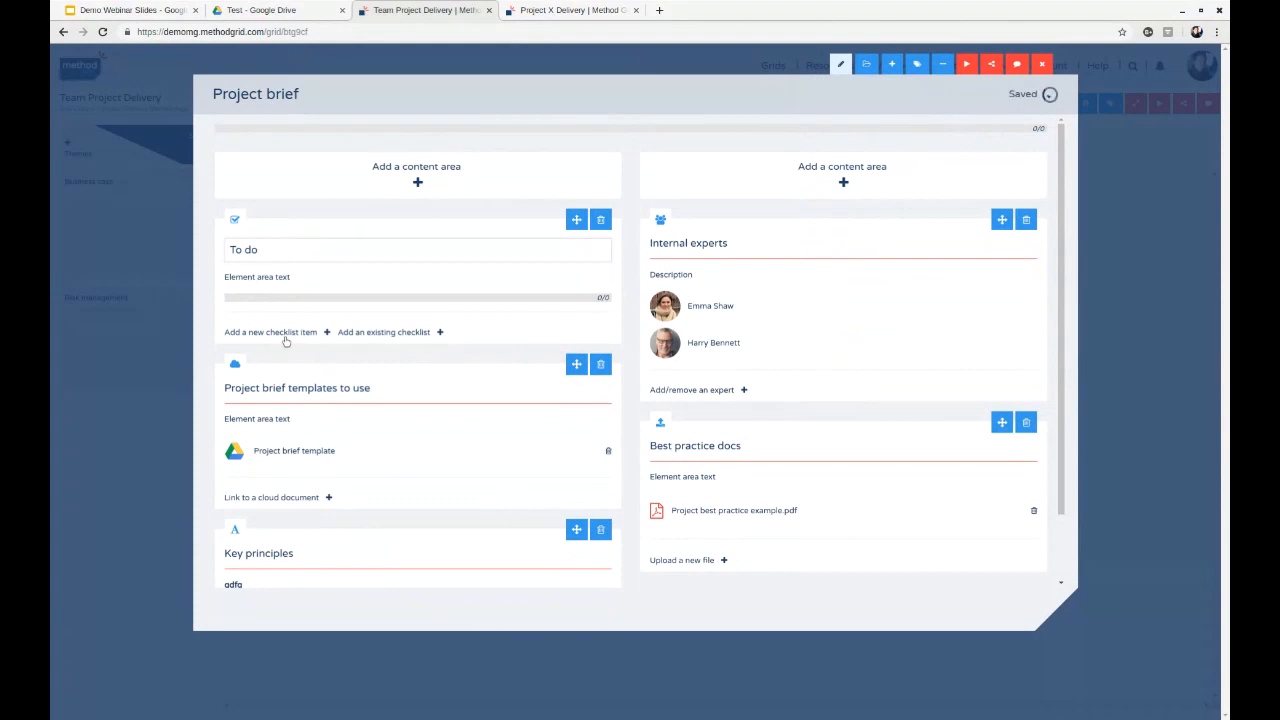
# - Add the item "Create project brief" to the To do checklist, and show the option for adding an existing checklist
pyautogui.click(279, 334)
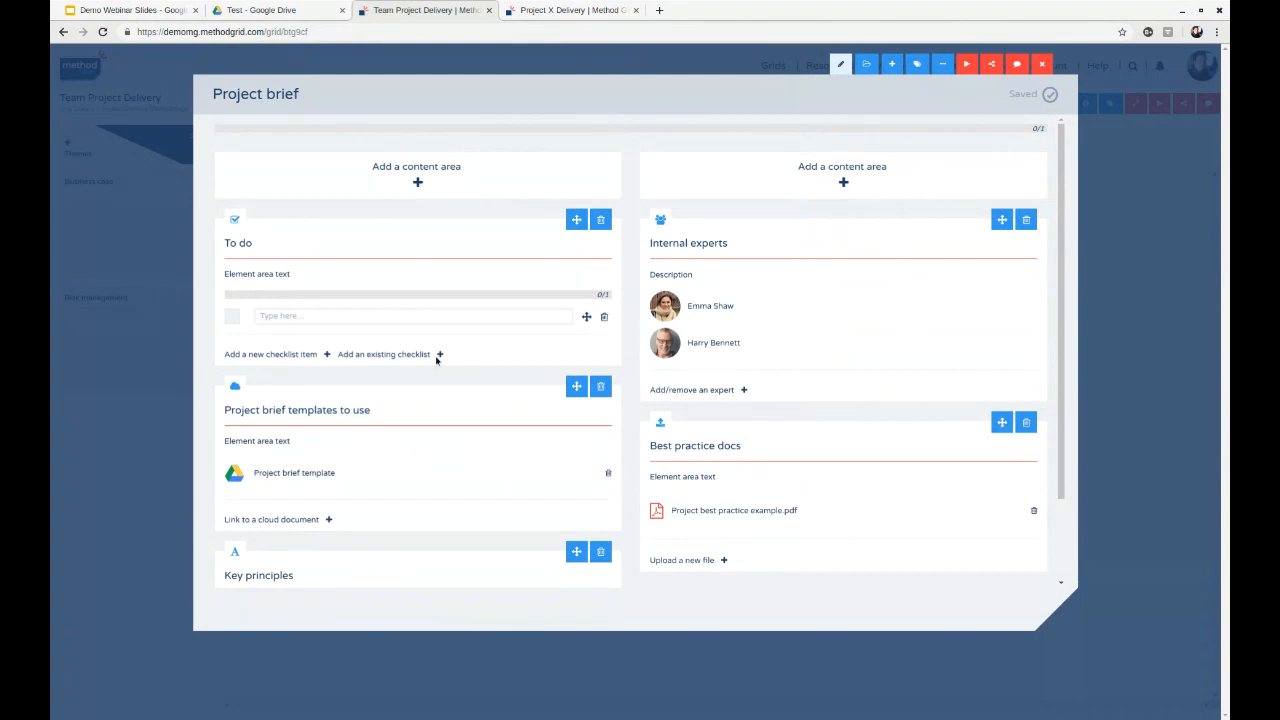
pyautogui.click(437, 359)
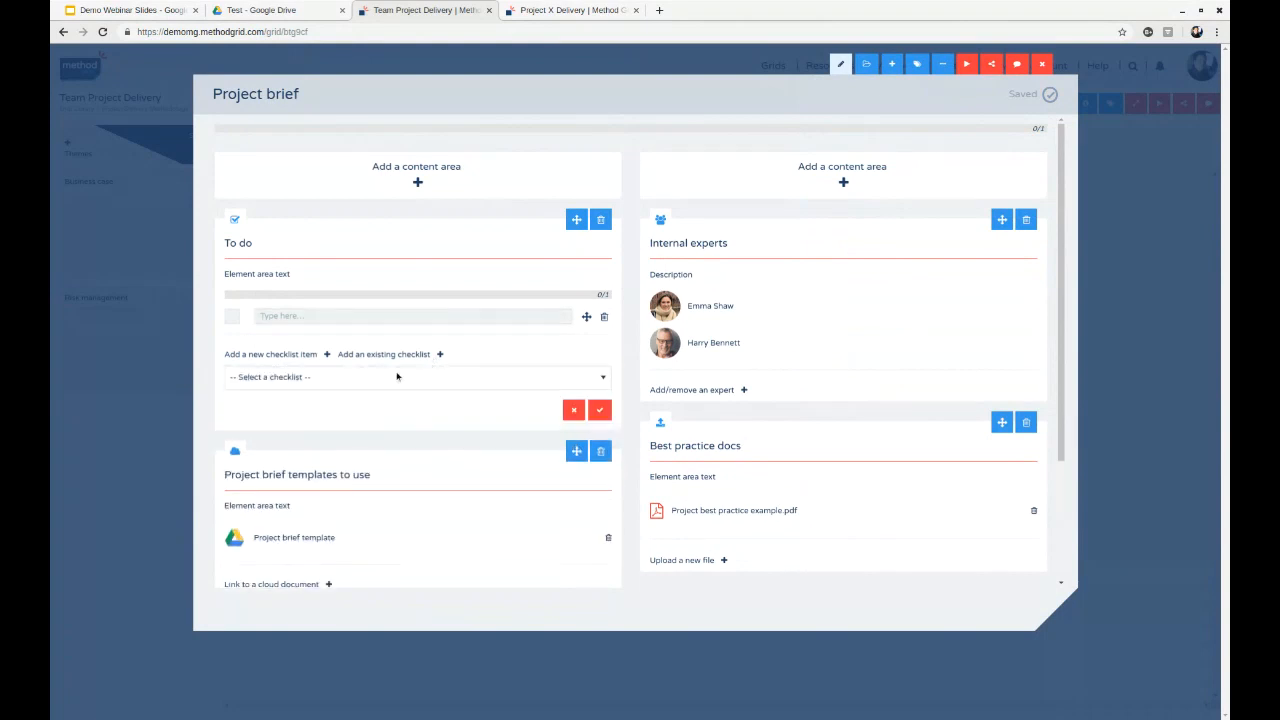
pyautogui.click(280, 316)
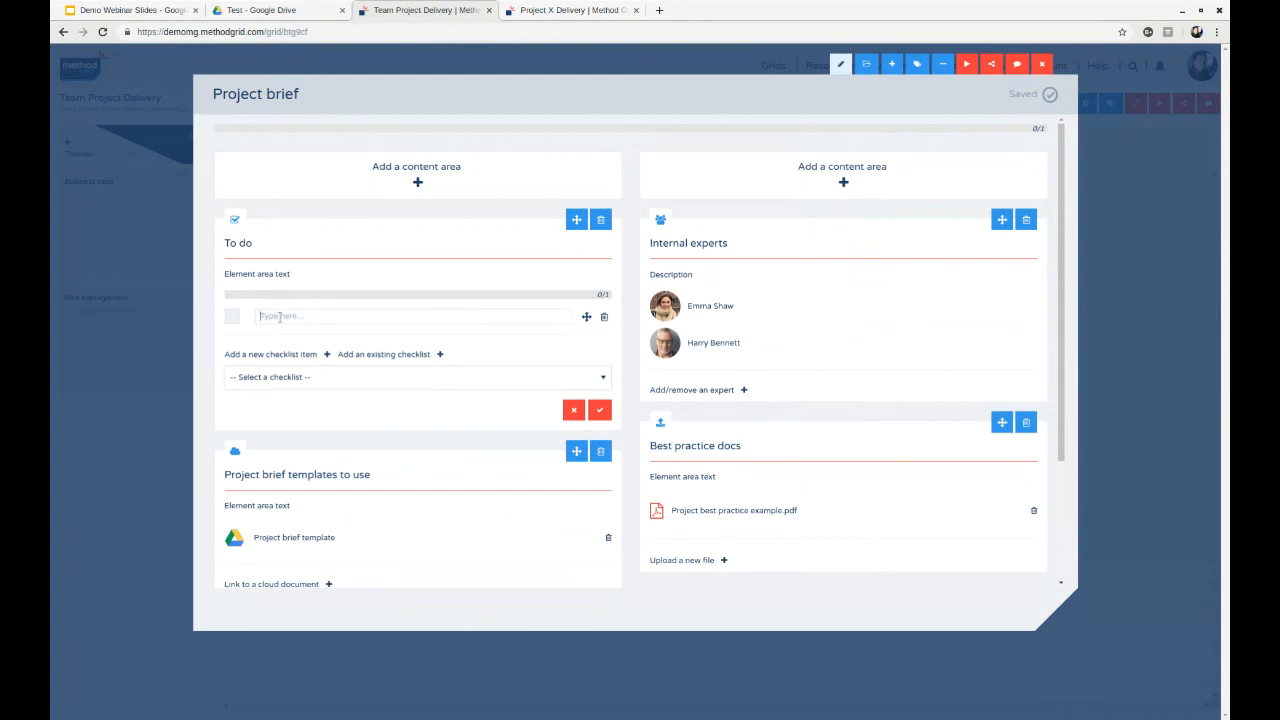
pyautogui.write('Create project brief')
pyautogui.press('Return')
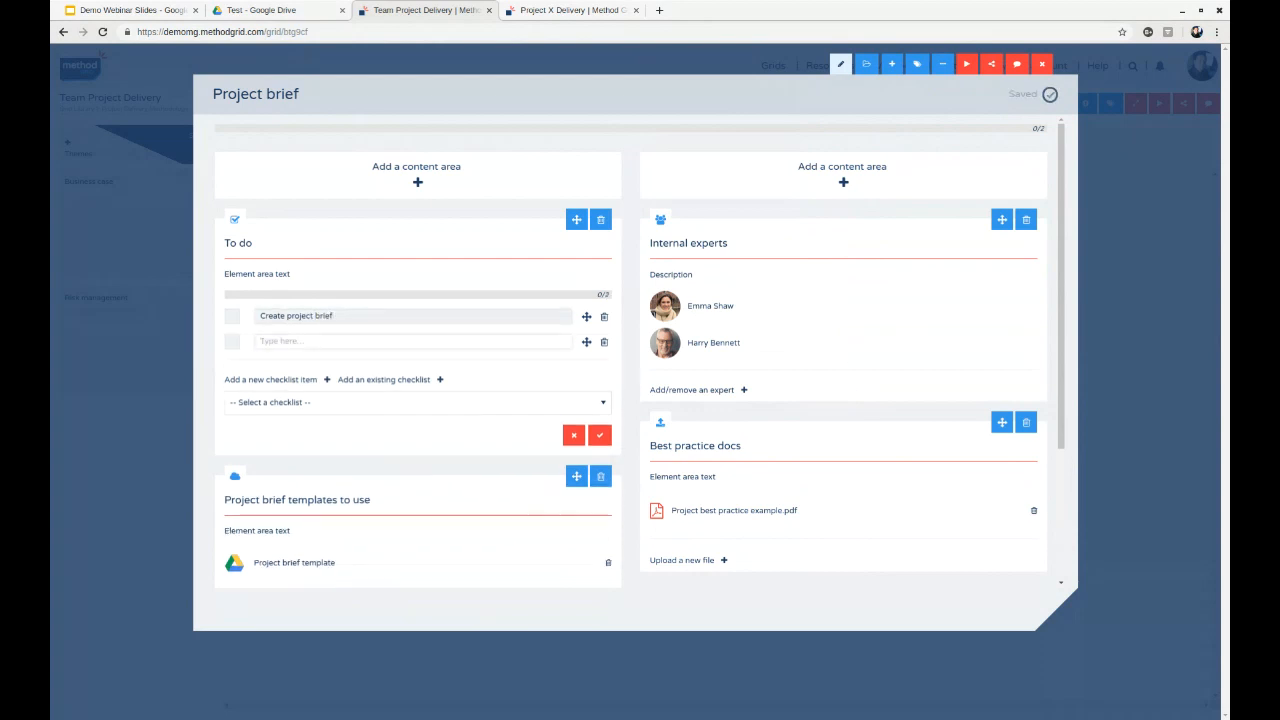
# - Enter "Project brief sign off" as the second To do item and leave the element's edit mode
pyautogui.write('Project brief sign o')
pyautogui.write('ff')
pyautogui.click(627, 216)
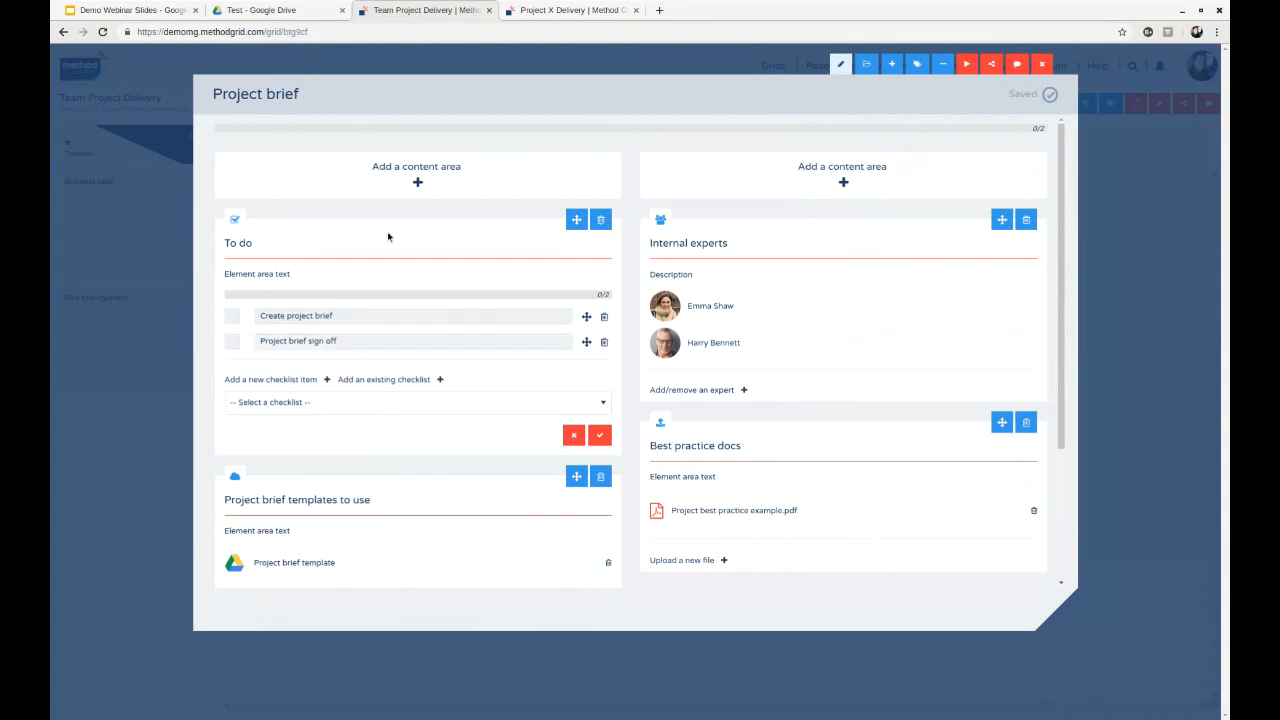
pyautogui.click(839, 65)
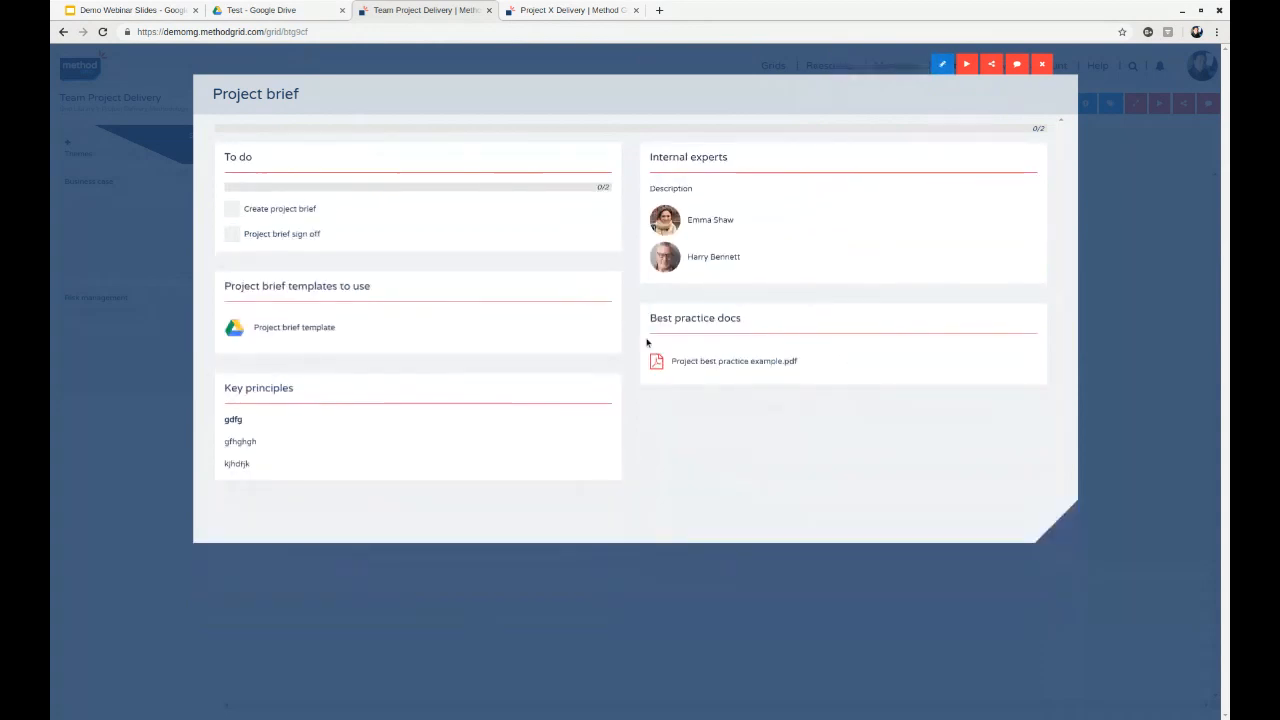
# - Close the Project brief element, view the Project Delivery Methodology folder, and reopen the Team Project Delivery grid
pyautogui.click(943, 66)
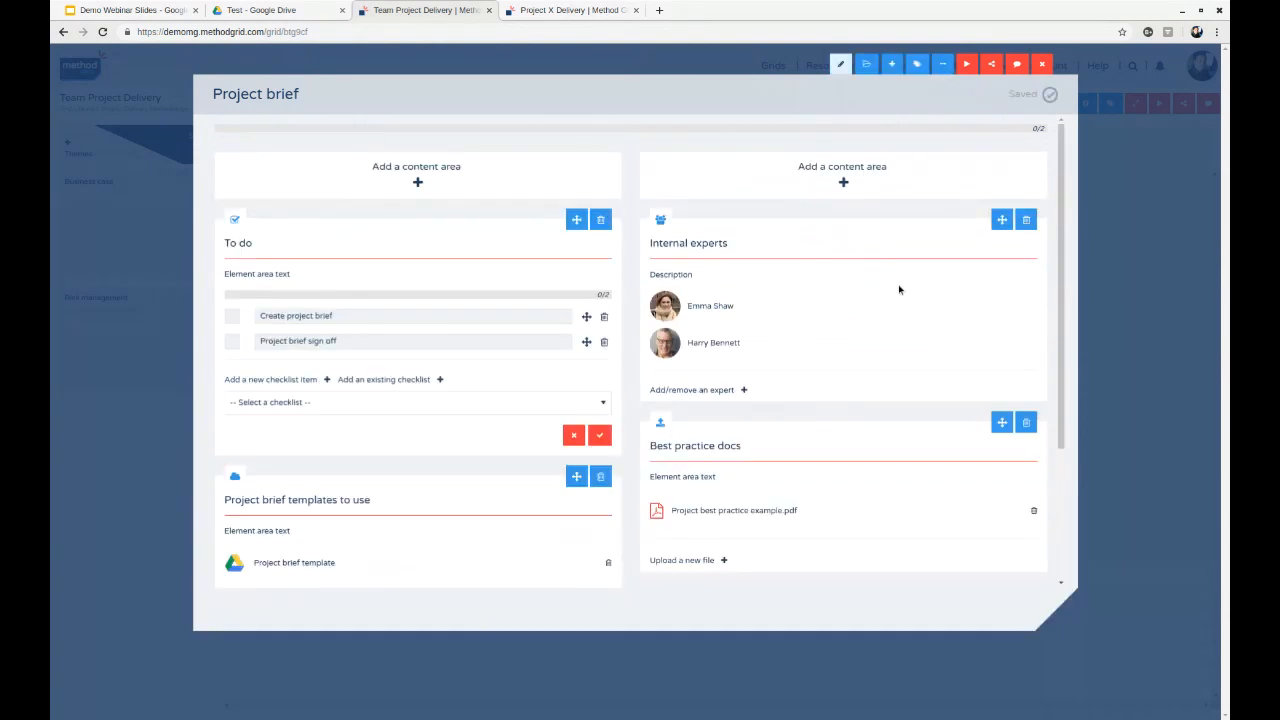
pyautogui.click(843, 67)
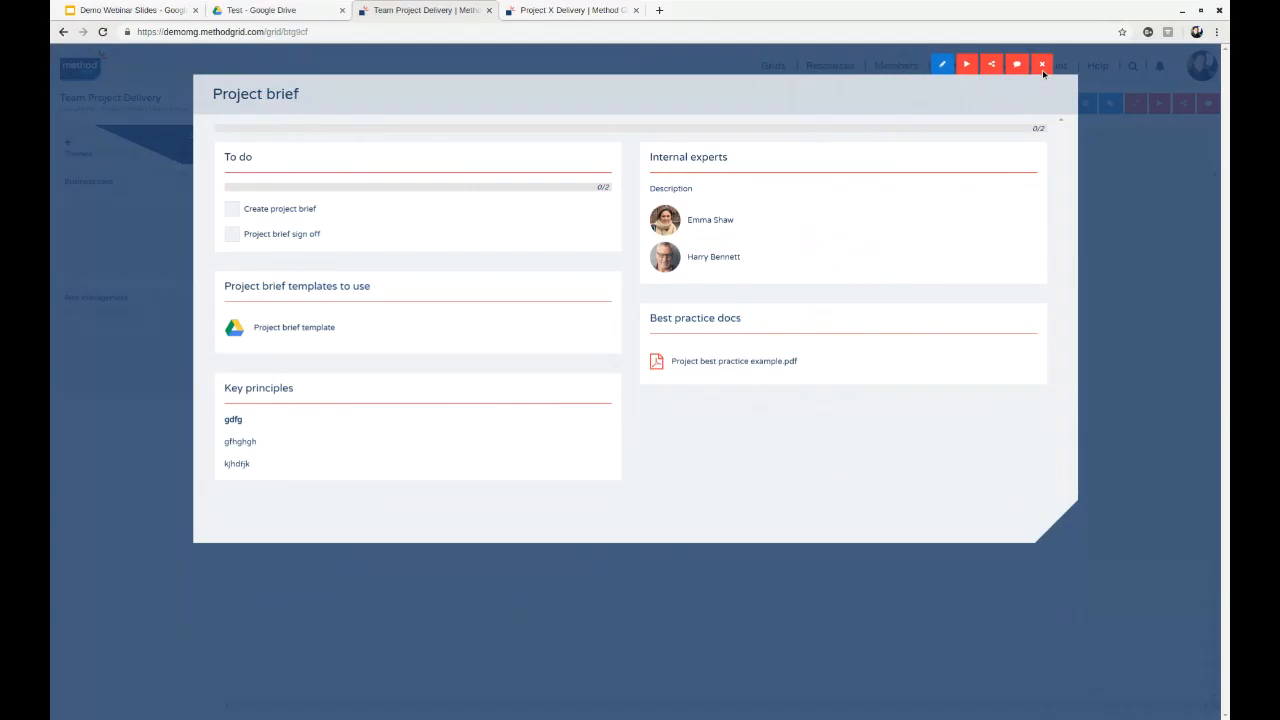
pyautogui.click(1041, 65)
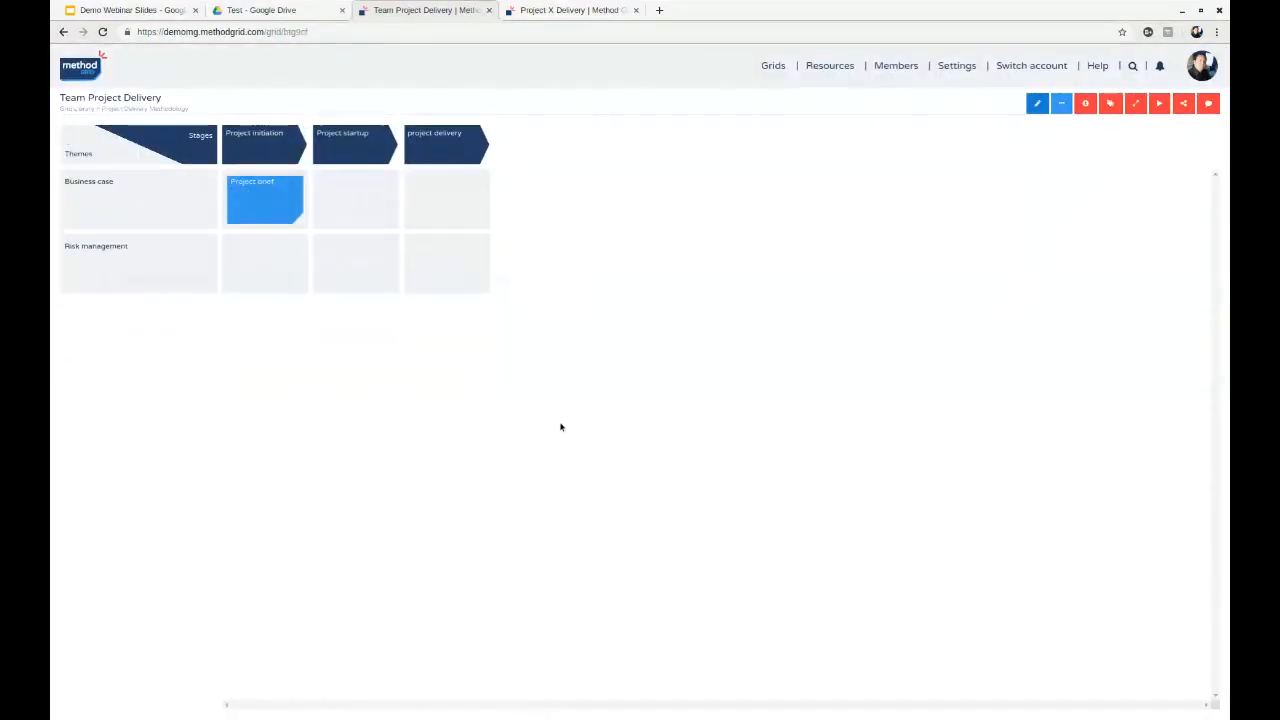
pyautogui.click(141, 109)
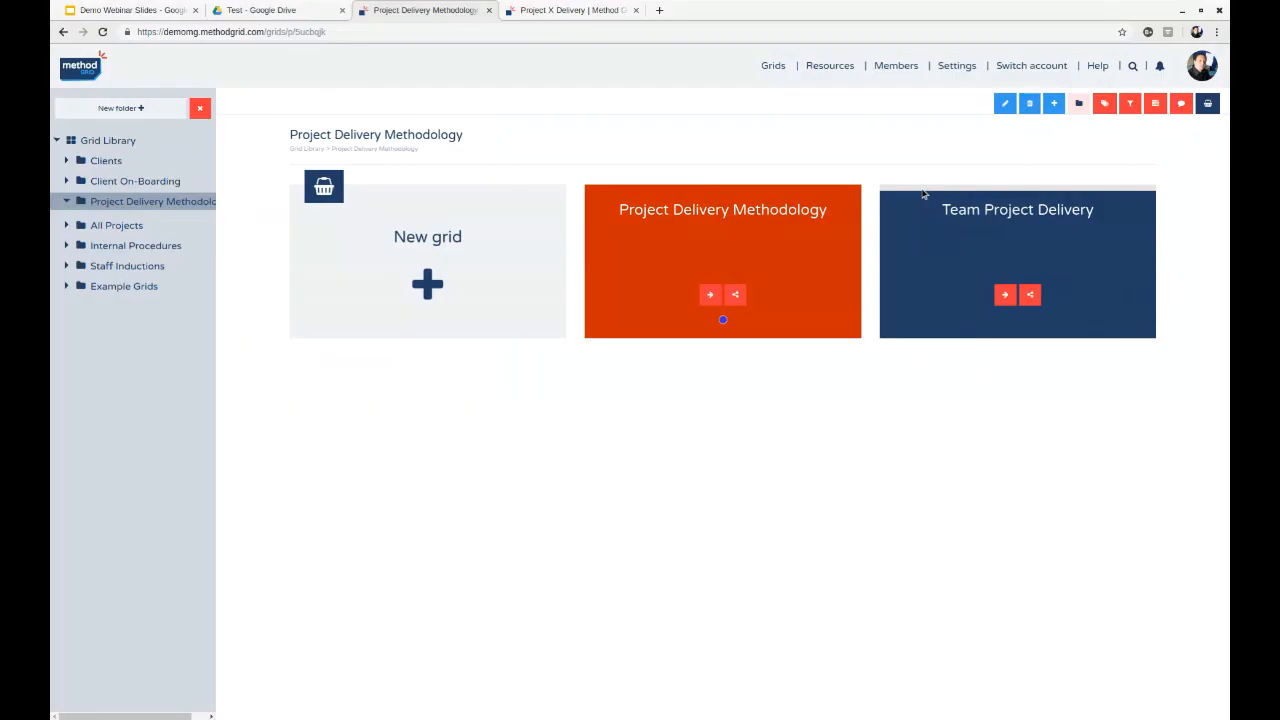
pyautogui.moveTo(938, 192)
pyautogui.click(1000, 217)
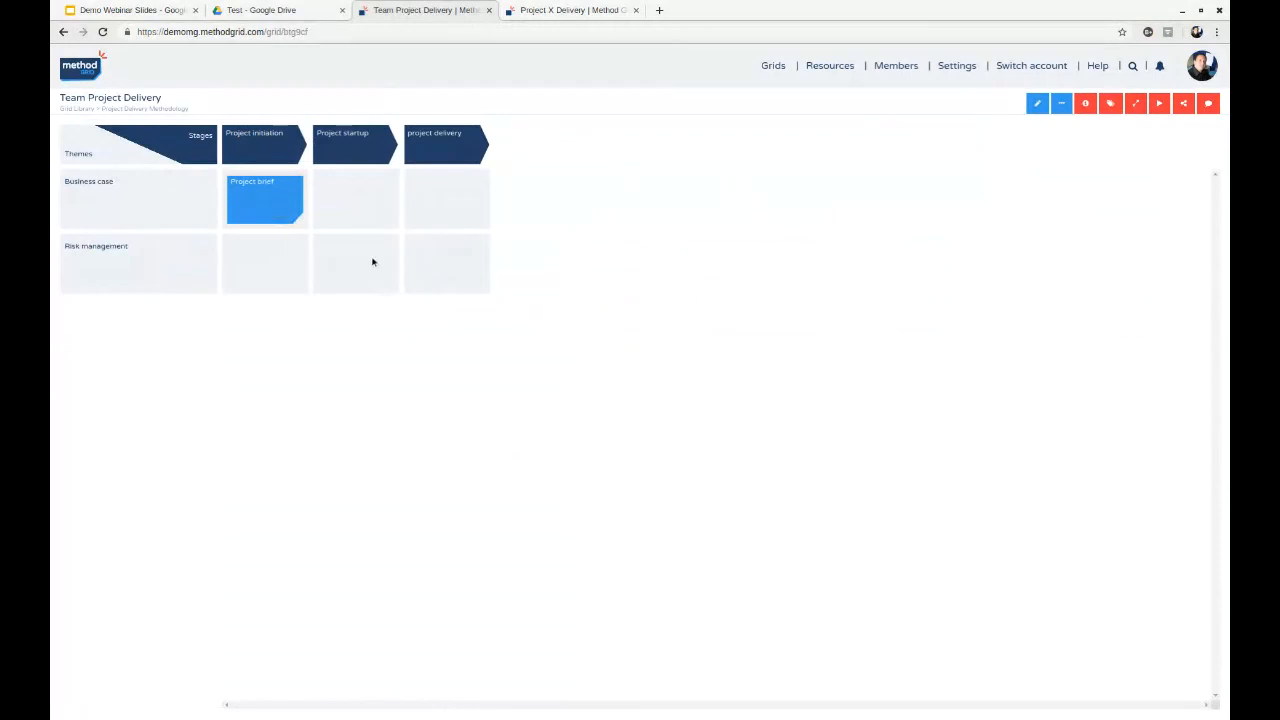
# - Save the Project brief element as an element template named "Team project template"
pyautogui.click(278, 185)
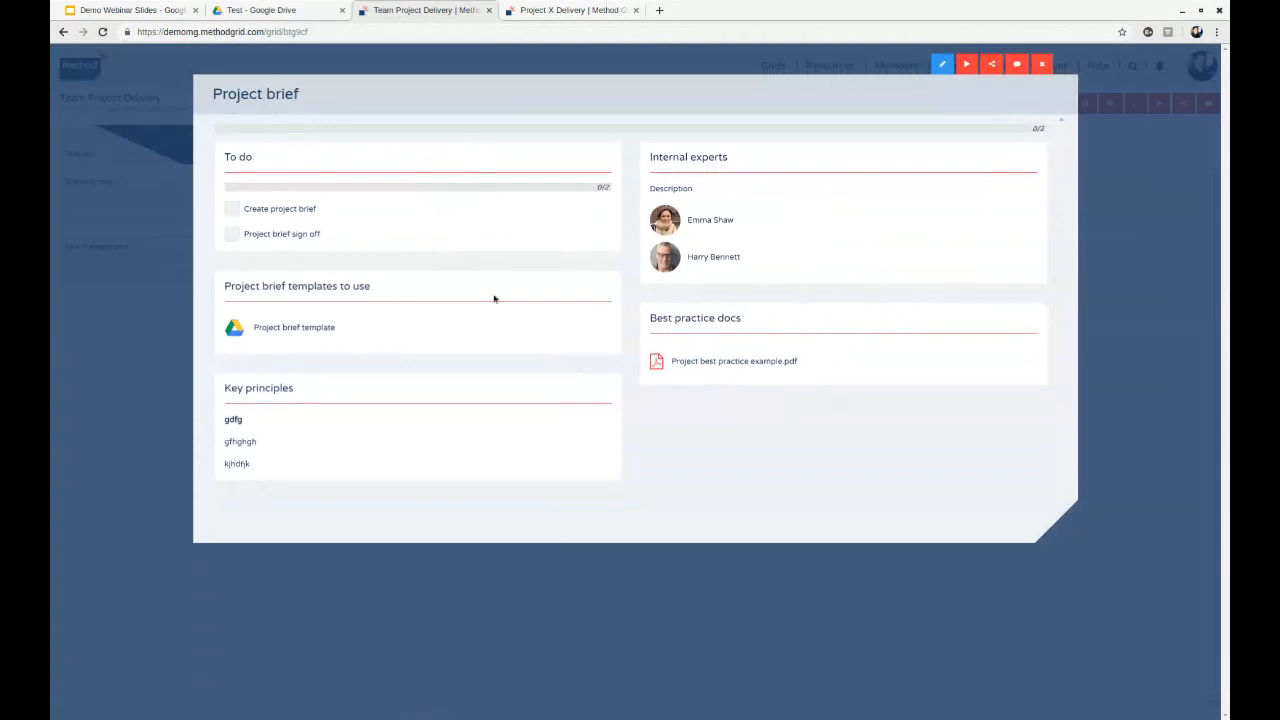
pyautogui.click(942, 66)
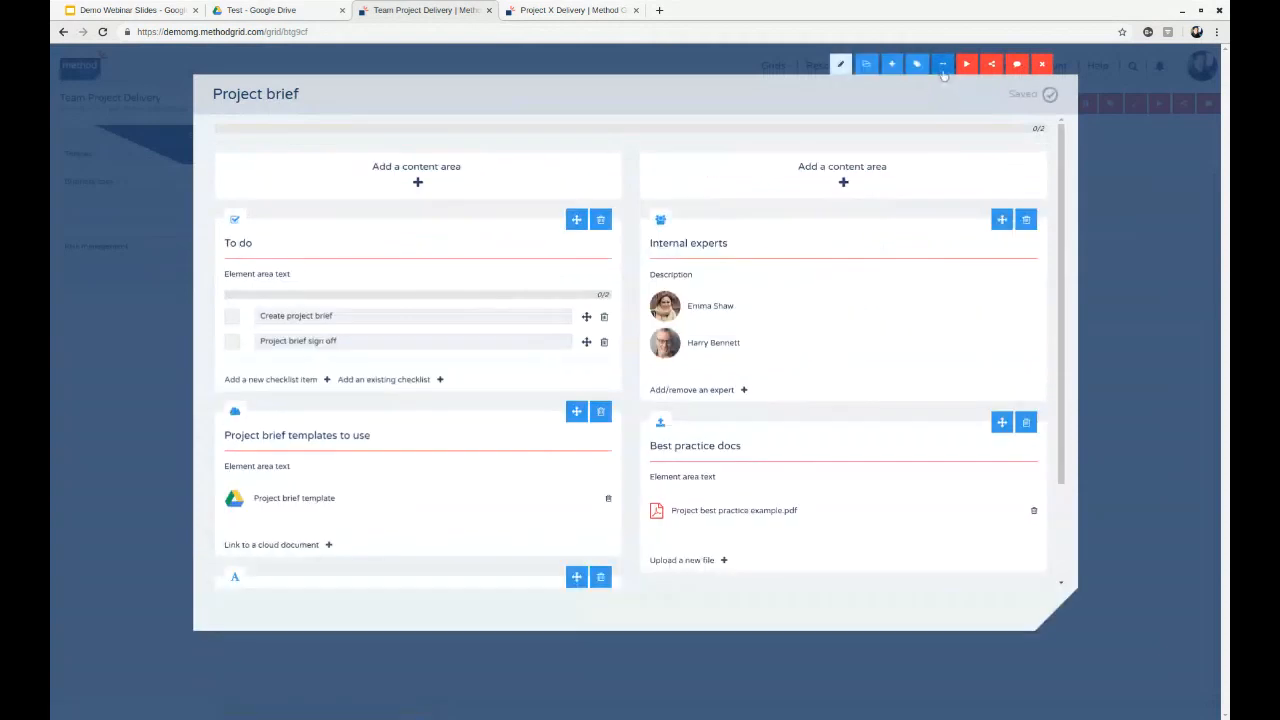
pyautogui.click(943, 68)
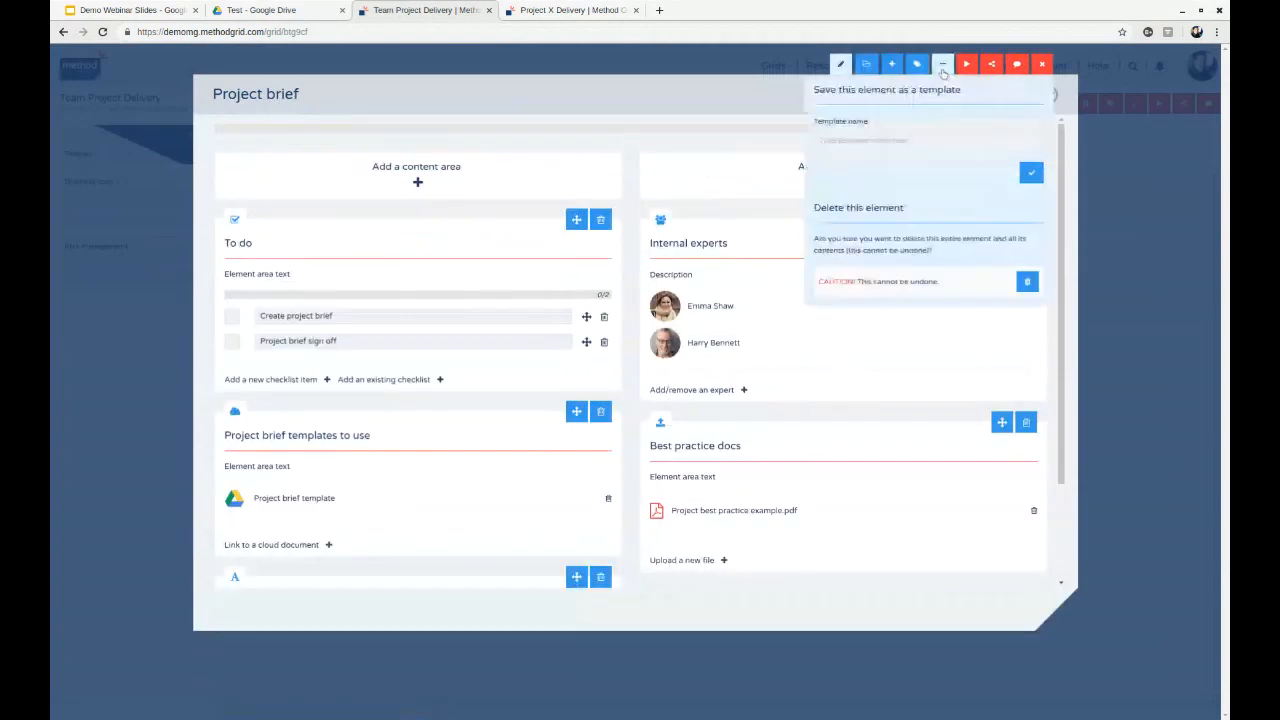
pyautogui.click(867, 141)
pyautogui.write('Project brief')
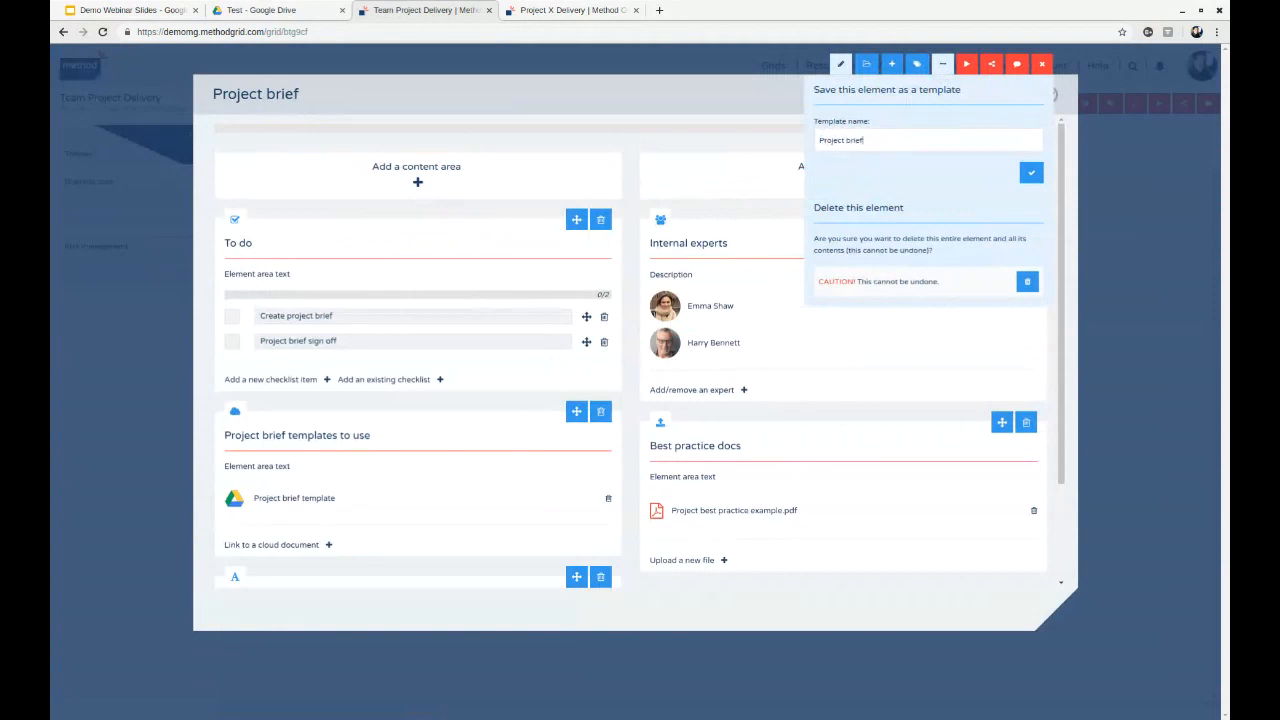
pyautogui.press('BackSpace')
pyautogui.press('BackSpace')
pyautogui.press('BackSpace')
pyautogui.press('BackSpace')
pyautogui.press('BackSpace')
pyautogui.press('BackSpace')
pyautogui.press('BackSpace')
pyautogui.press('BackSpace')
pyautogui.press('BackSpace')
pyautogui.press('BackSpace')
pyautogui.press('BackSpace')
pyautogui.press('BackSpace')
pyautogui.write('Team project template')
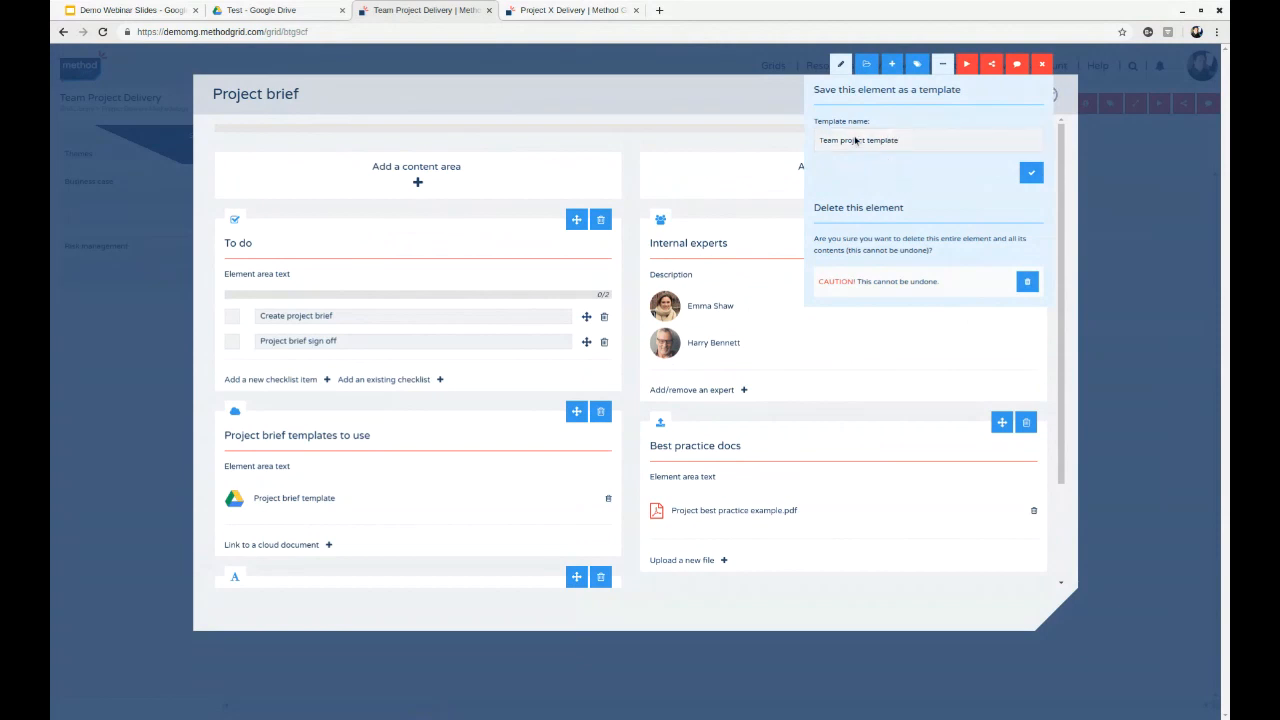
pyautogui.click(1031, 172)
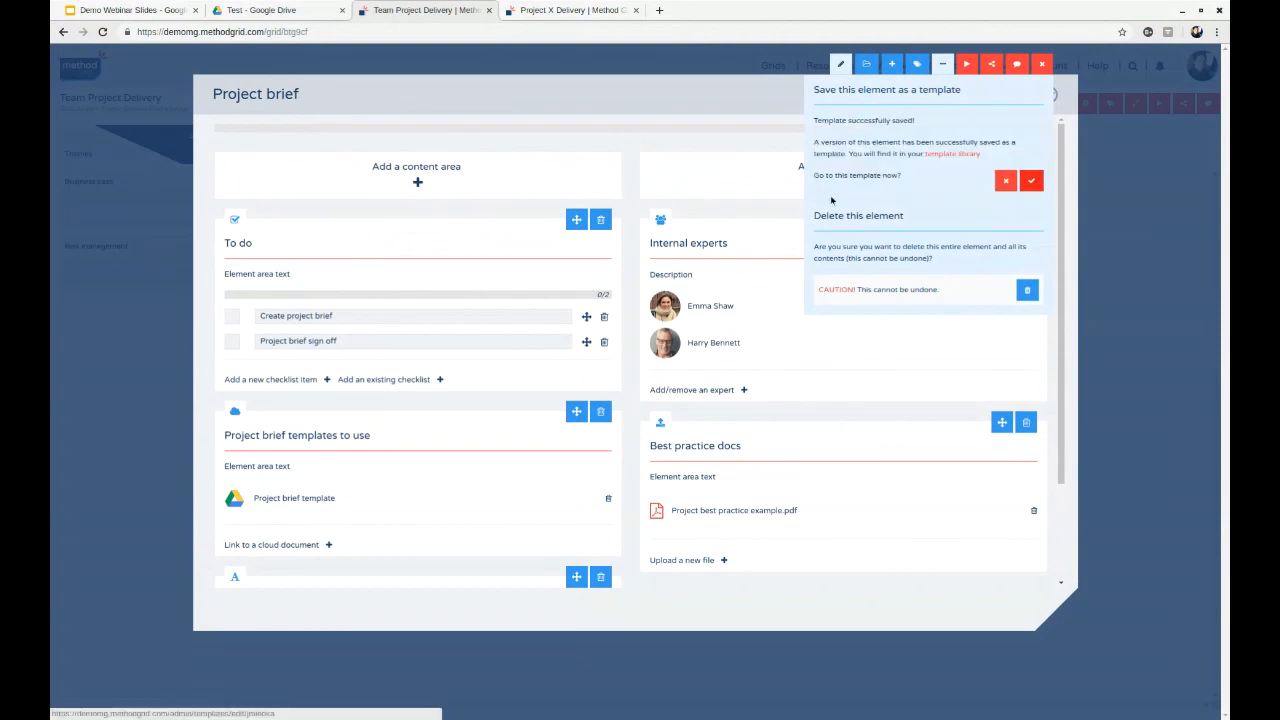
# - View the Team project template in the element template library and close it
pyautogui.click(953, 155)
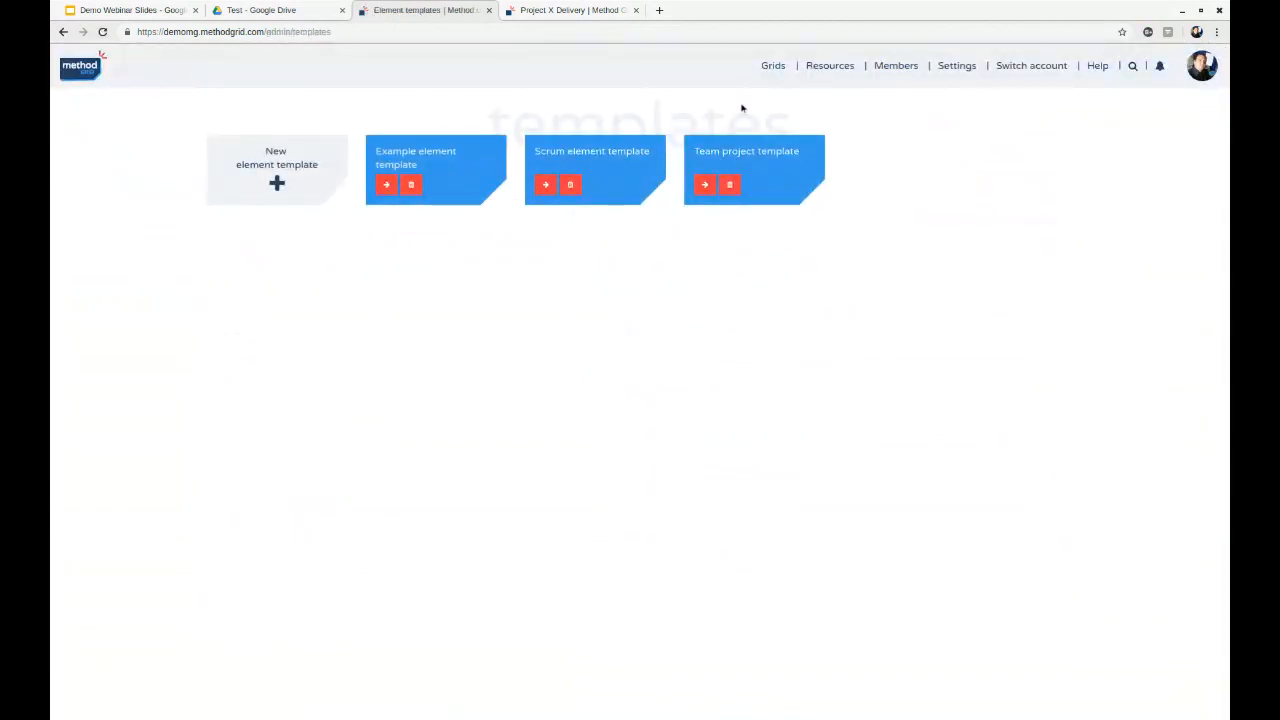
pyautogui.click(781, 158)
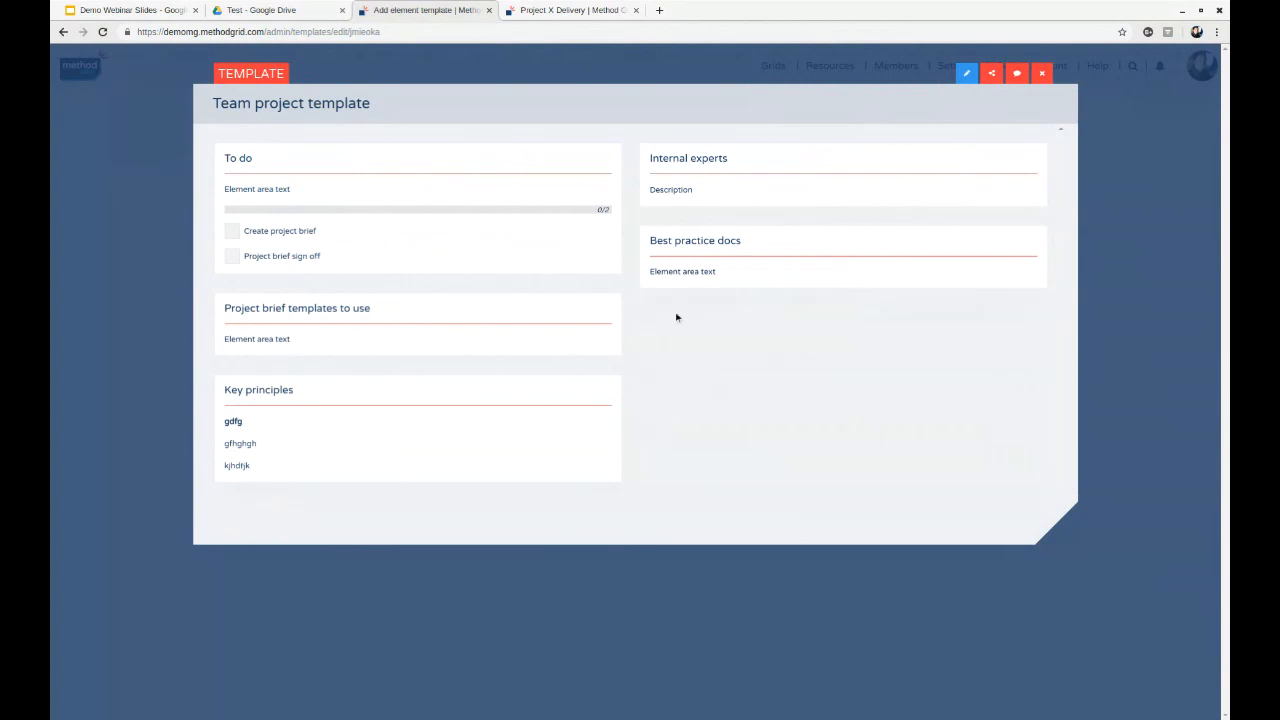
pyautogui.click(1042, 74)
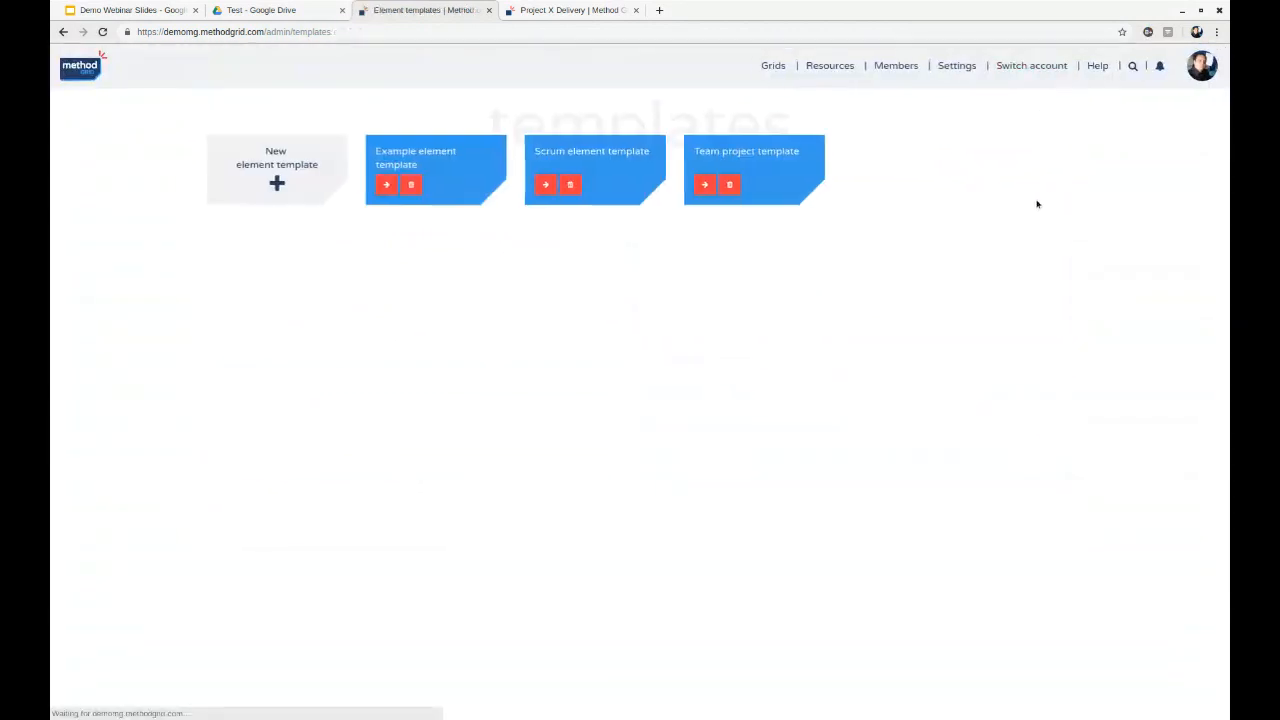
# - Return to the Team Project Delivery grid and move the Project brief element to the Project startup stage of the Business case theme
pyautogui.click(778, 66)
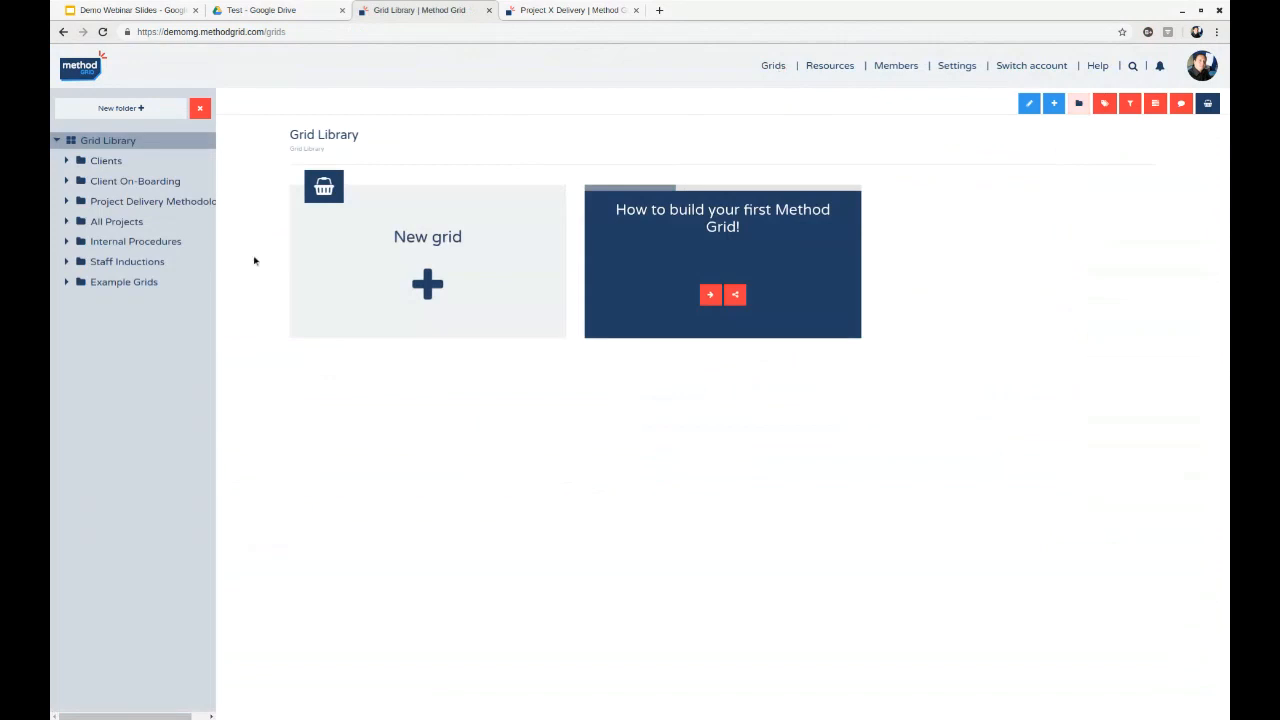
pyautogui.click(200, 202)
pyautogui.click(979, 213)
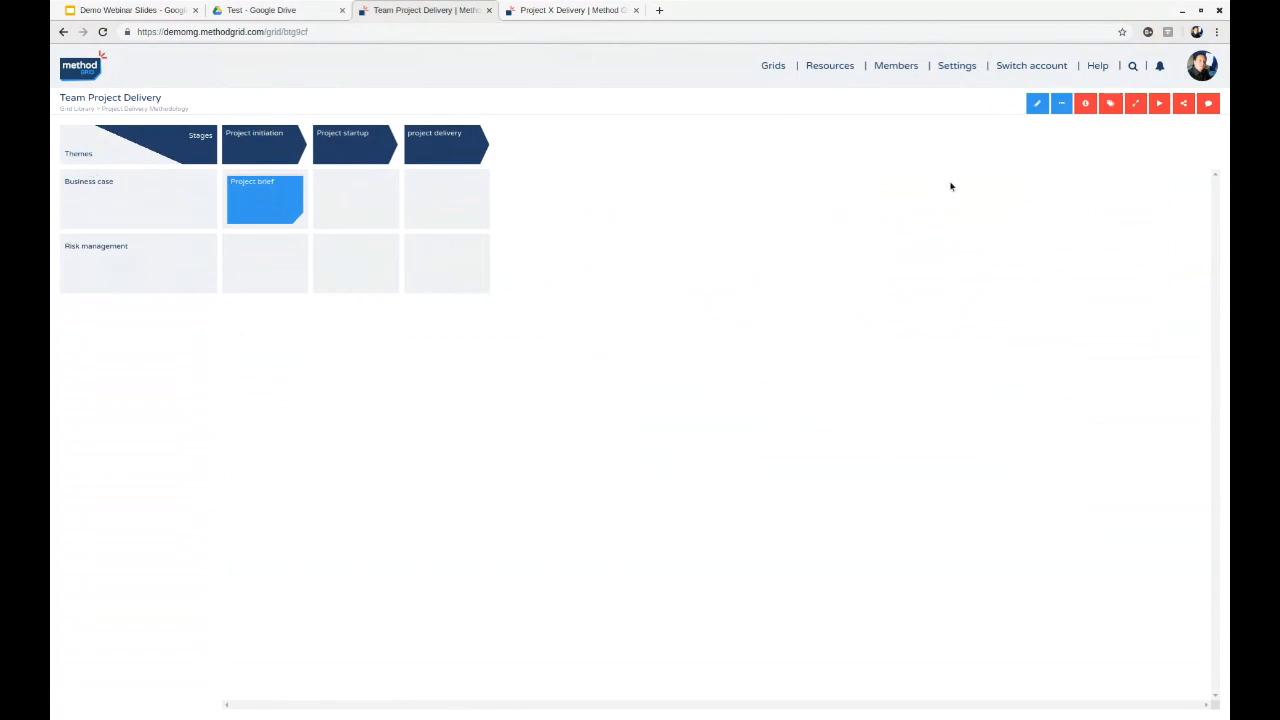
pyautogui.click(1036, 103)
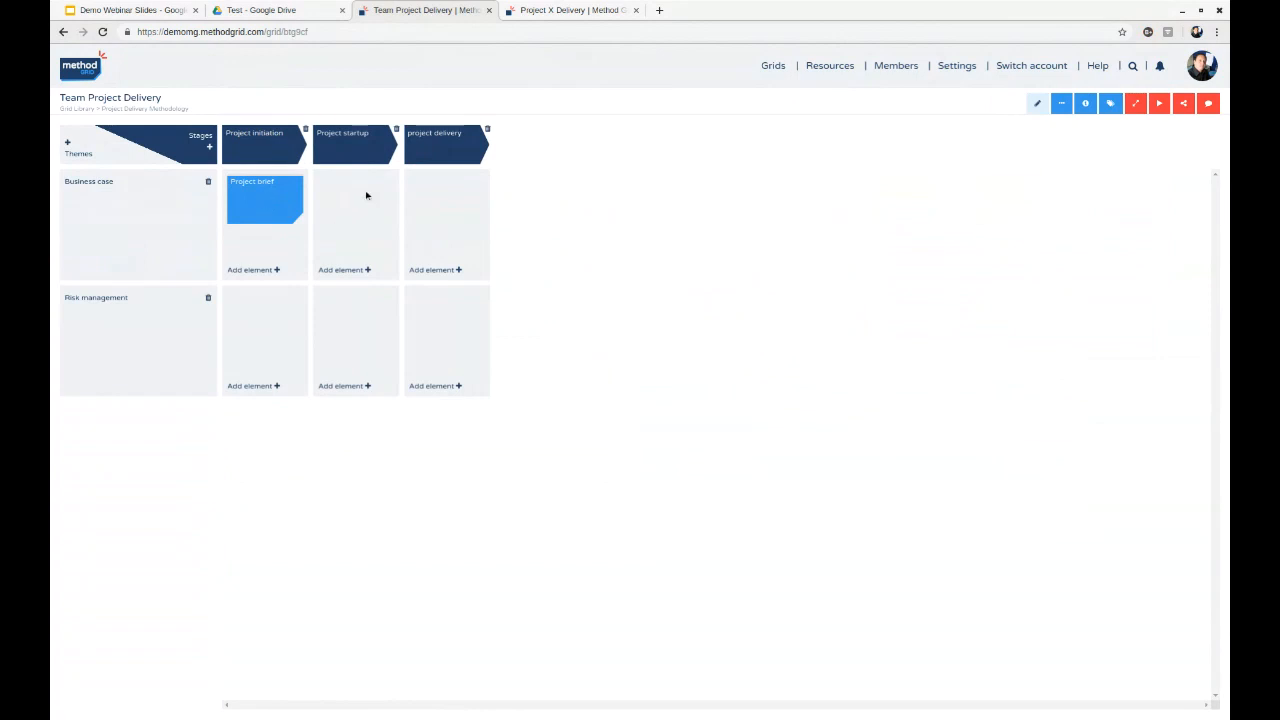
pyautogui.moveTo(366, 195); pyautogui.dragTo(360, 210)
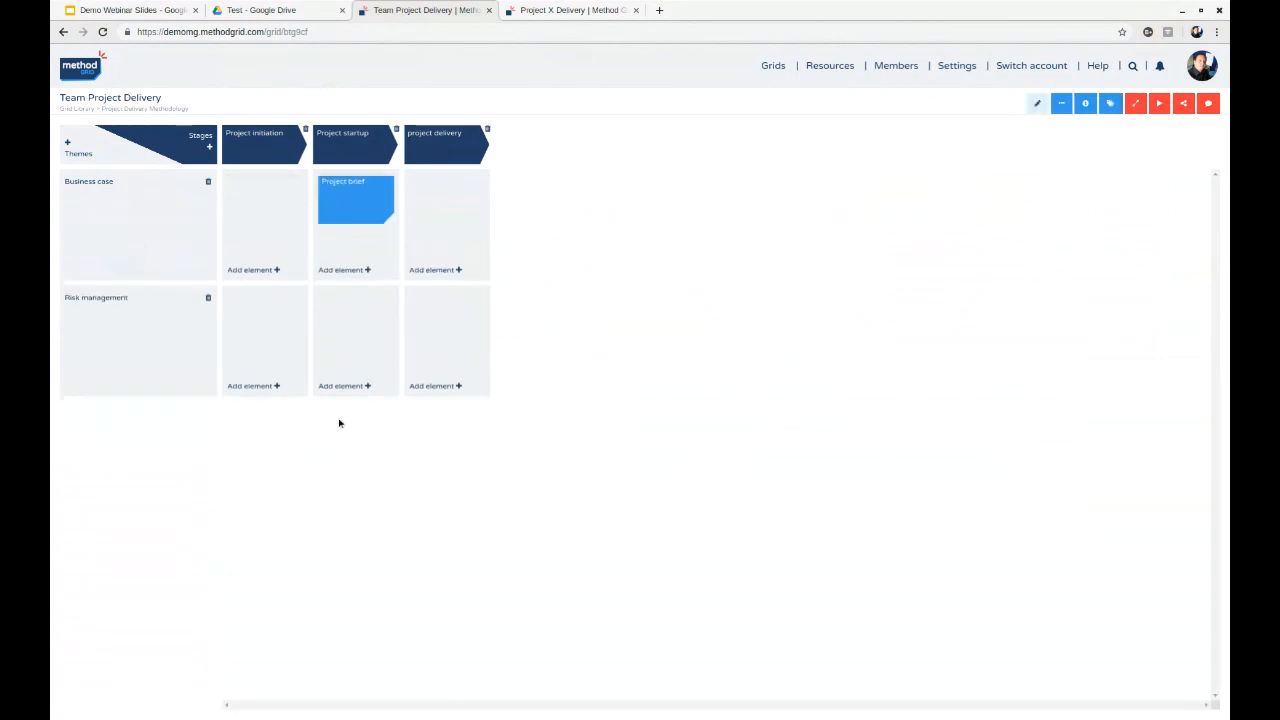
# - Add an element titled "Business case" to the Project initiation stage of the Business case theme
pyautogui.click(258, 270)
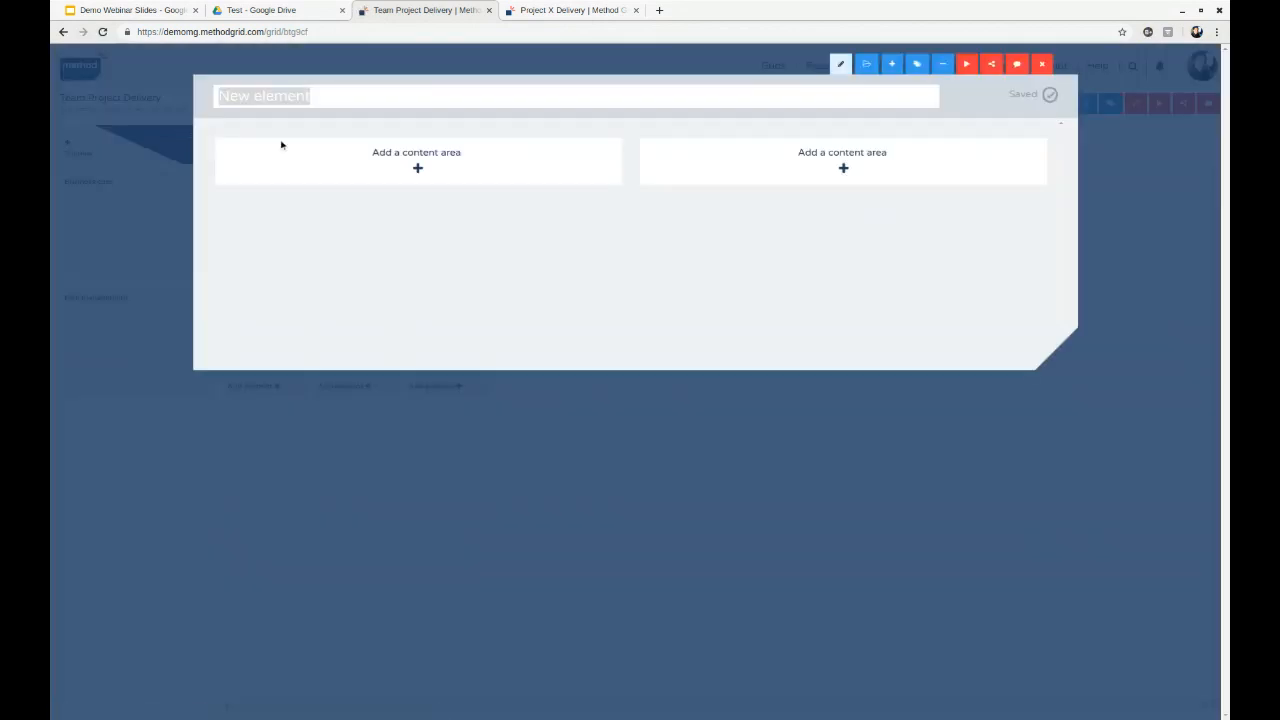
pyautogui.write('Busi')
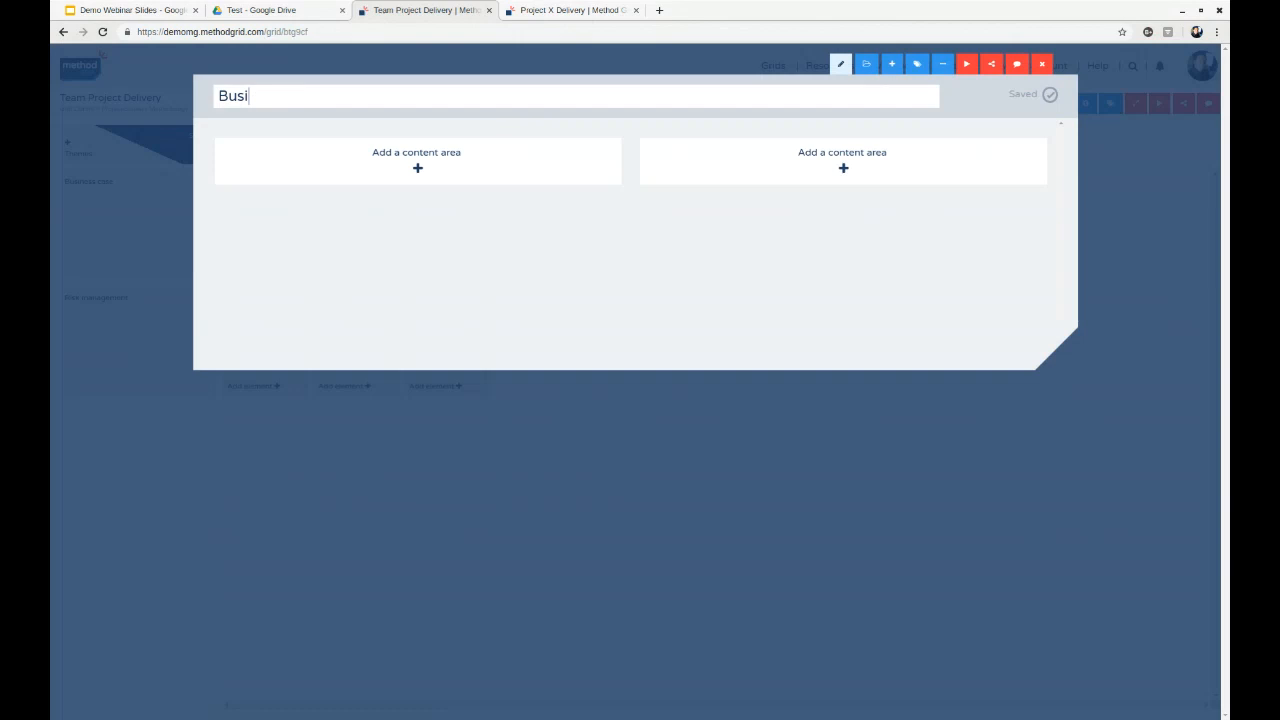
pyautogui.write('ness case')
pyautogui.press('Return')
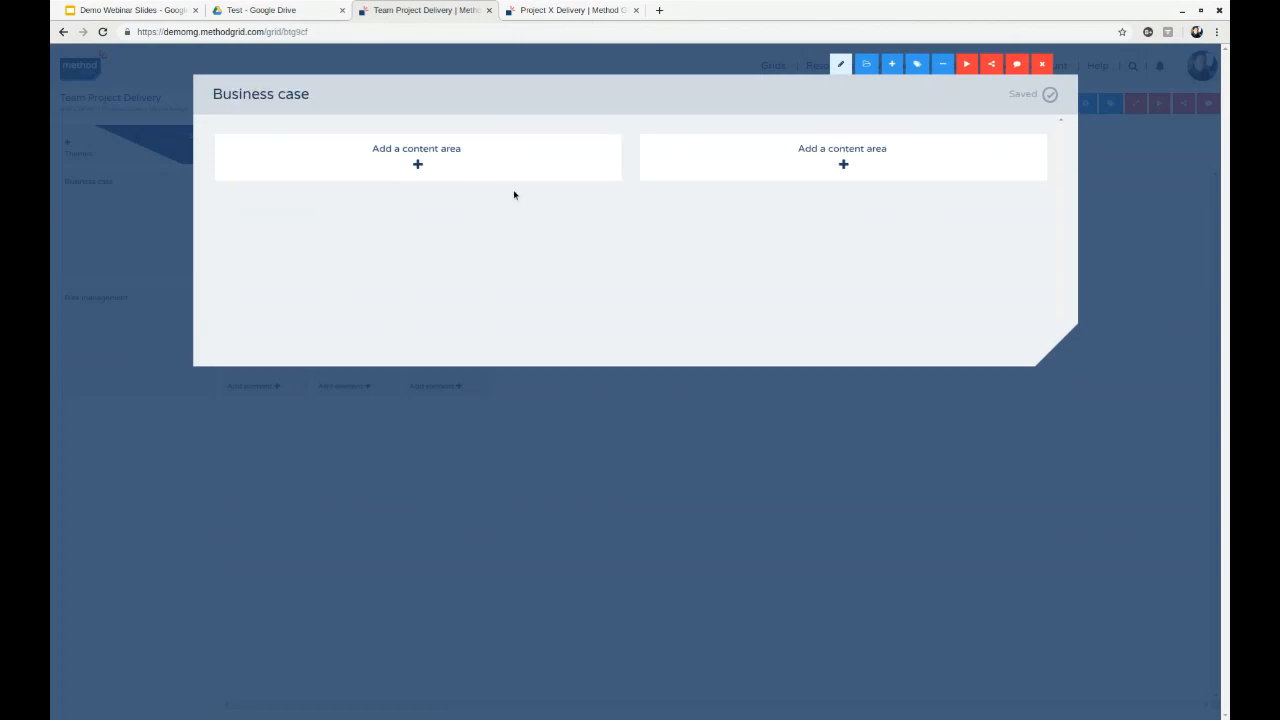
# - Apply the Team project template to the new Business case element, view it outside edit mode and close it
pyautogui.click(868, 64)
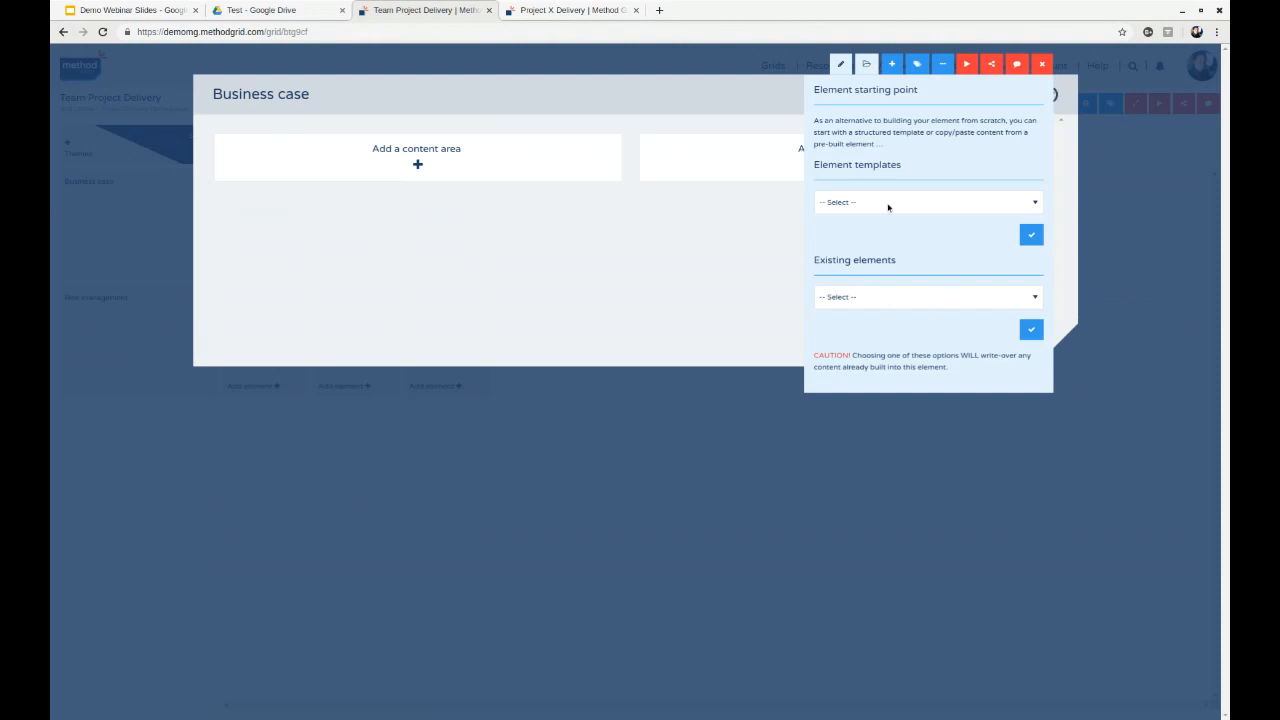
pyautogui.click(918, 258)
pyautogui.click(1031, 235)
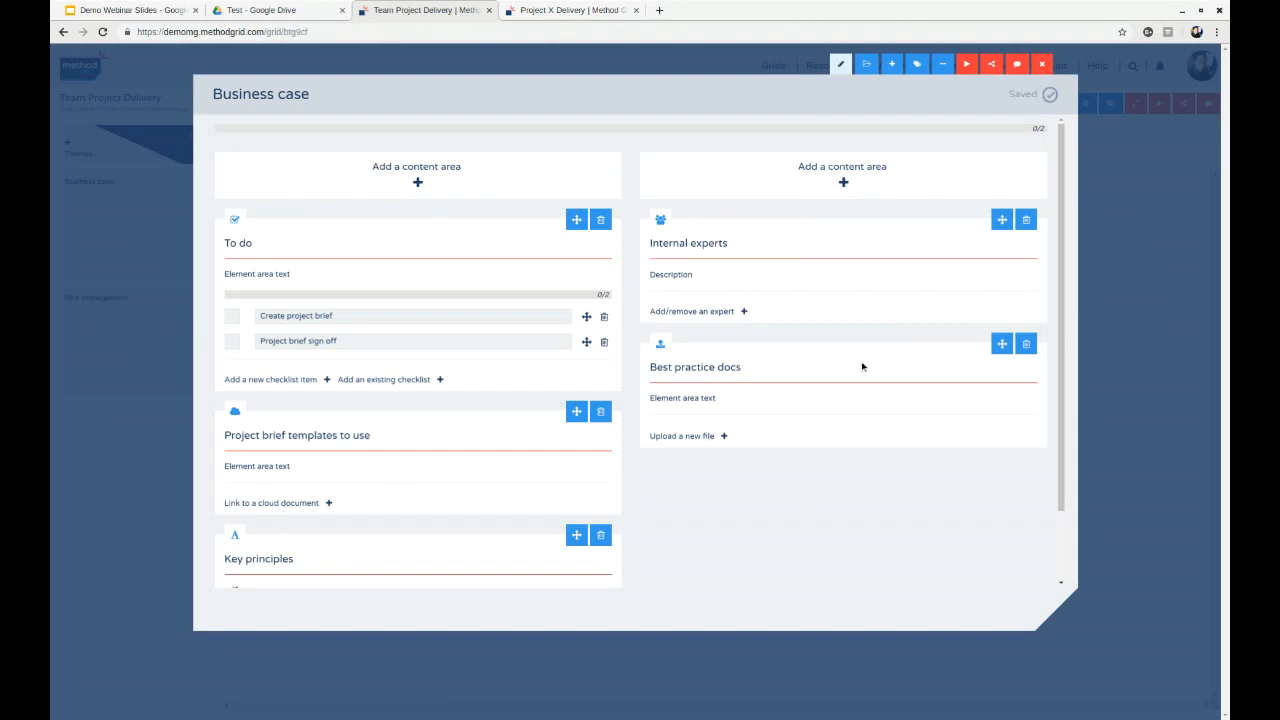
pyautogui.click(833, 68)
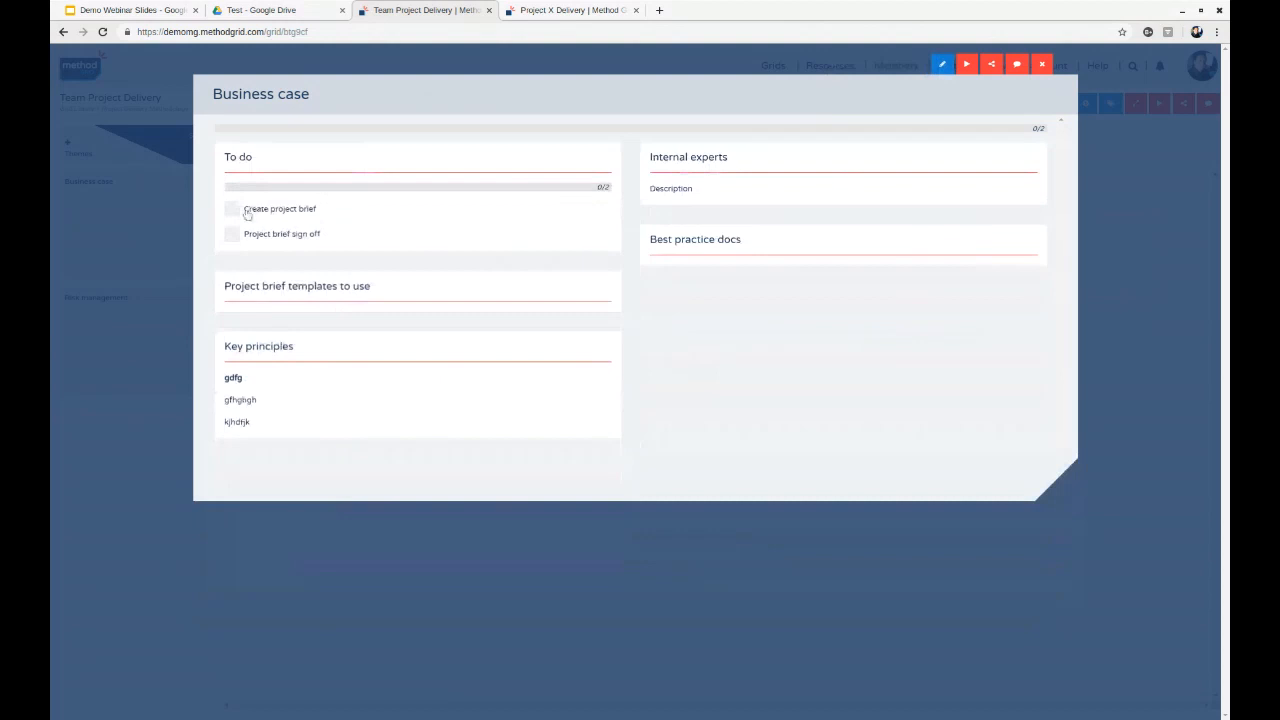
pyautogui.click(1041, 64)
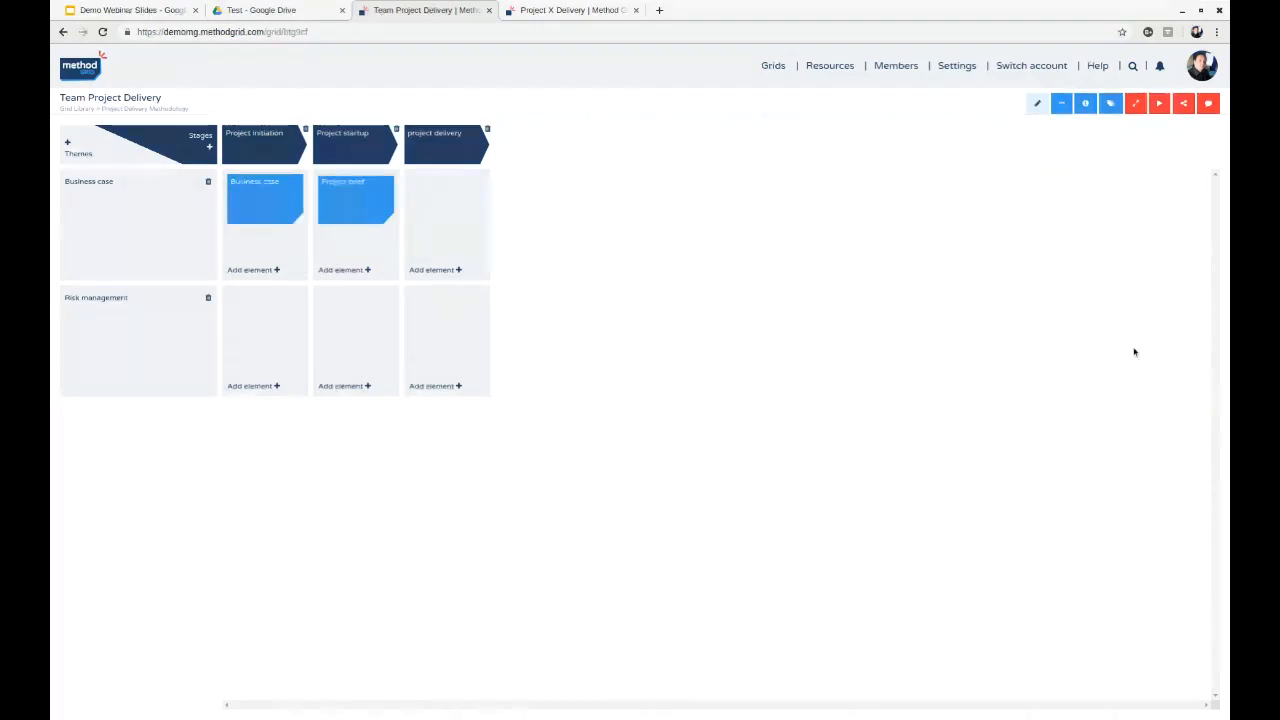
# - Name the grid's green label "Done" and red label "Mandatory", and set the checklist tick display colour to green
pyautogui.click(1036, 106)
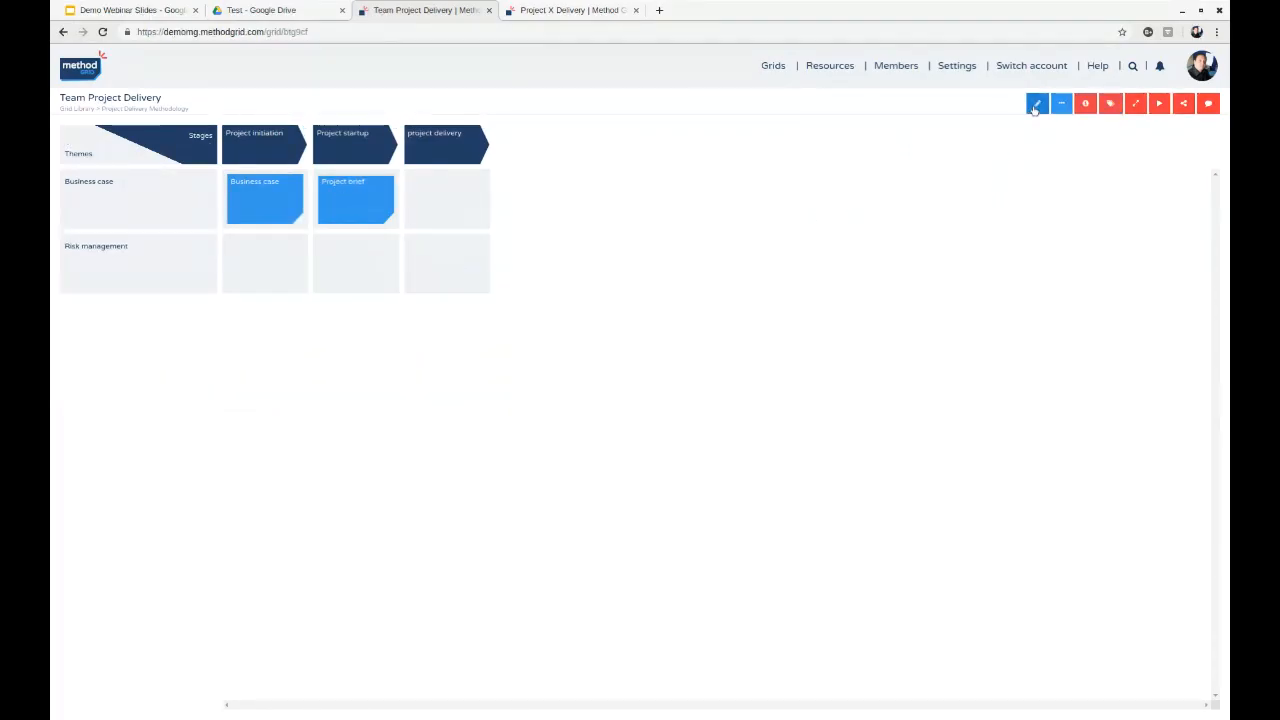
pyautogui.click(1037, 106)
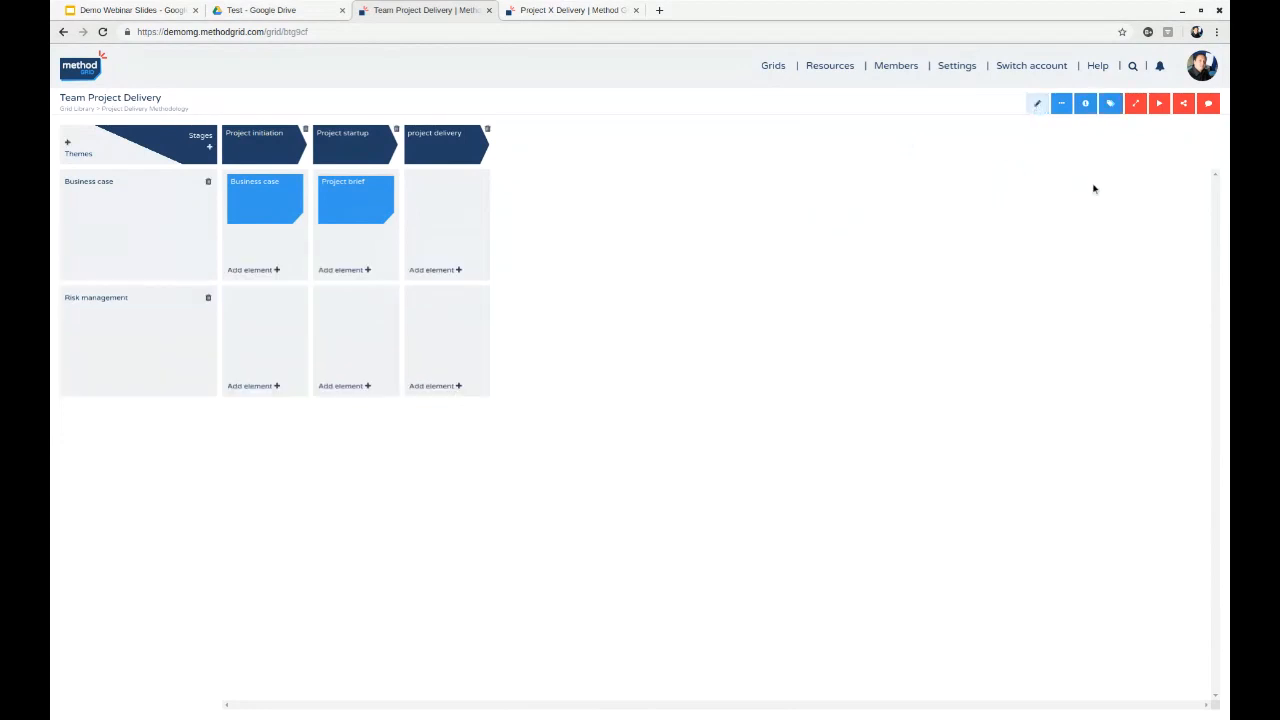
pyautogui.click(1110, 105)
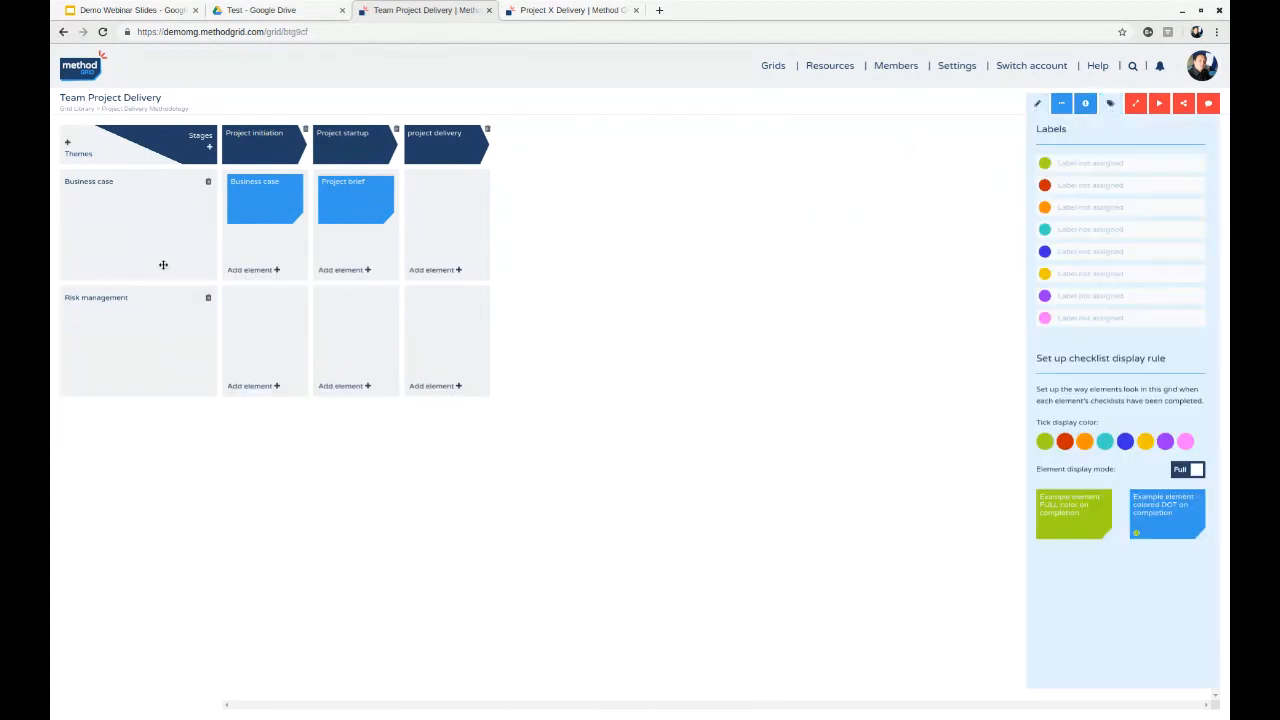
pyautogui.click(1081, 168)
pyautogui.write('De')
pyautogui.write('ne')
pyautogui.click(1083, 187)
pyautogui.write('Mandatory')
pyautogui.click(917, 219)
pyautogui.click(1044, 442)
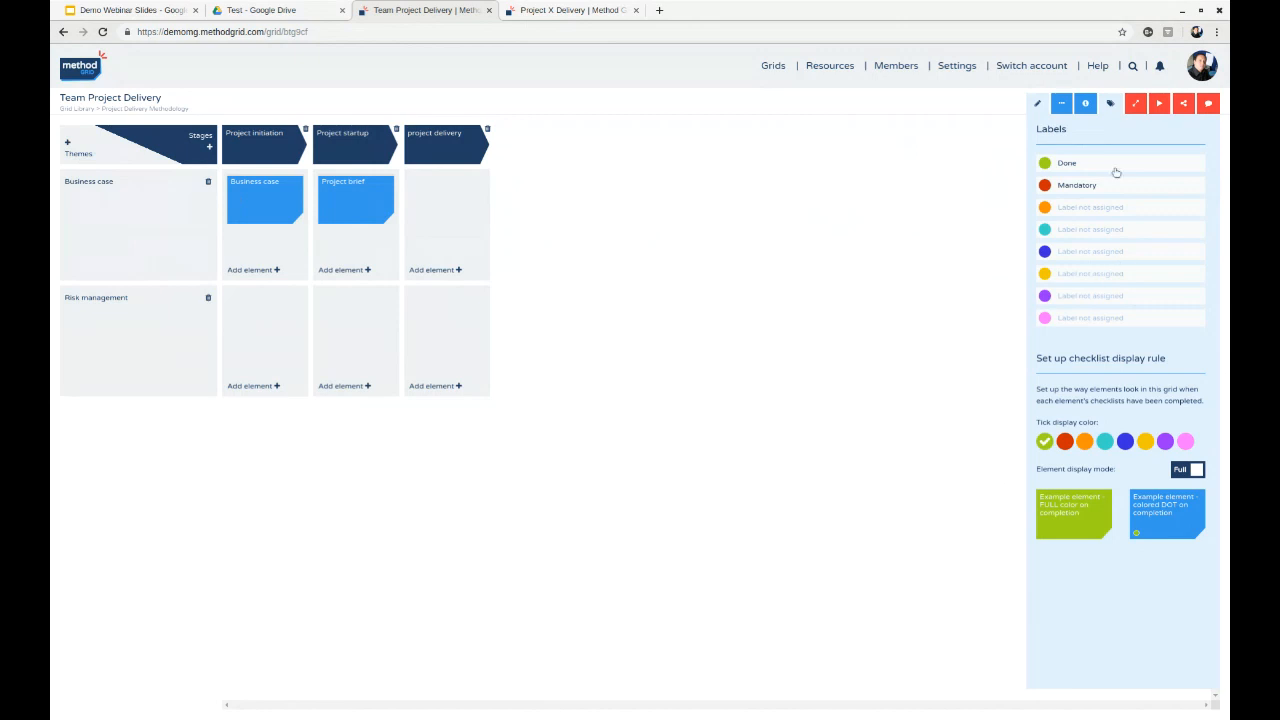
# - Leave the grid's edit mode and view its label list
pyautogui.click(1108, 104)
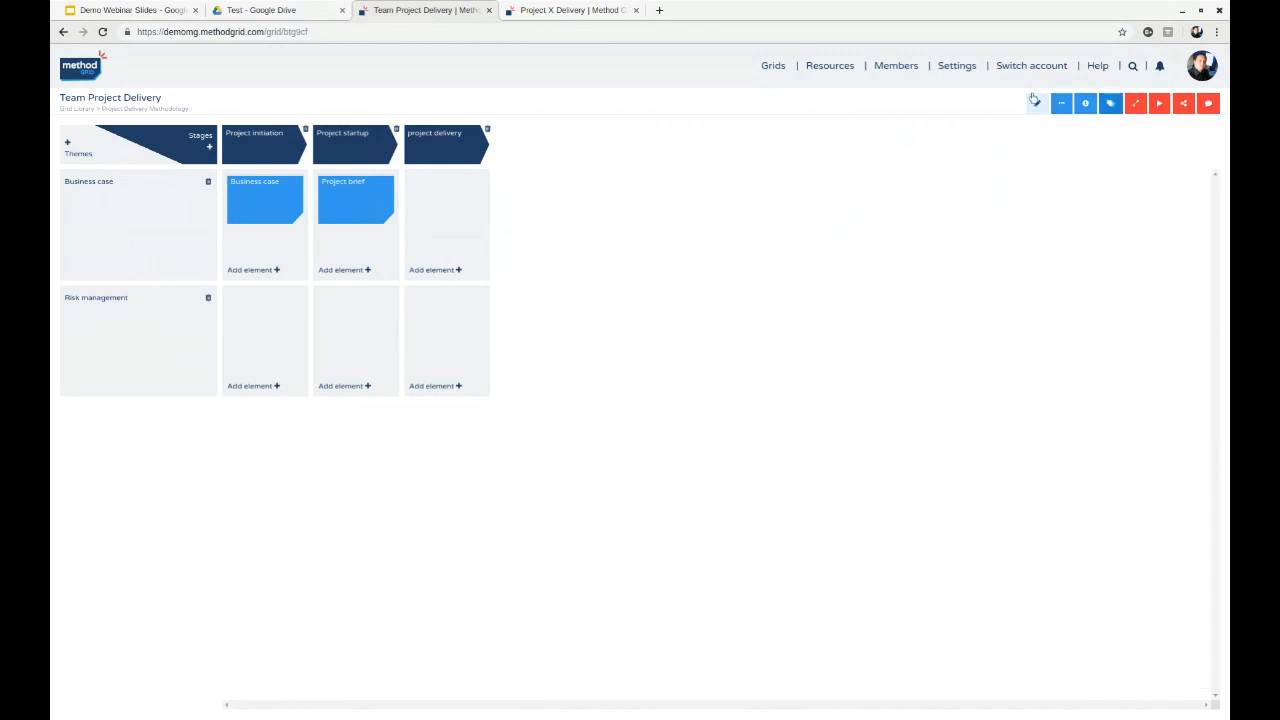
pyautogui.click(1035, 101)
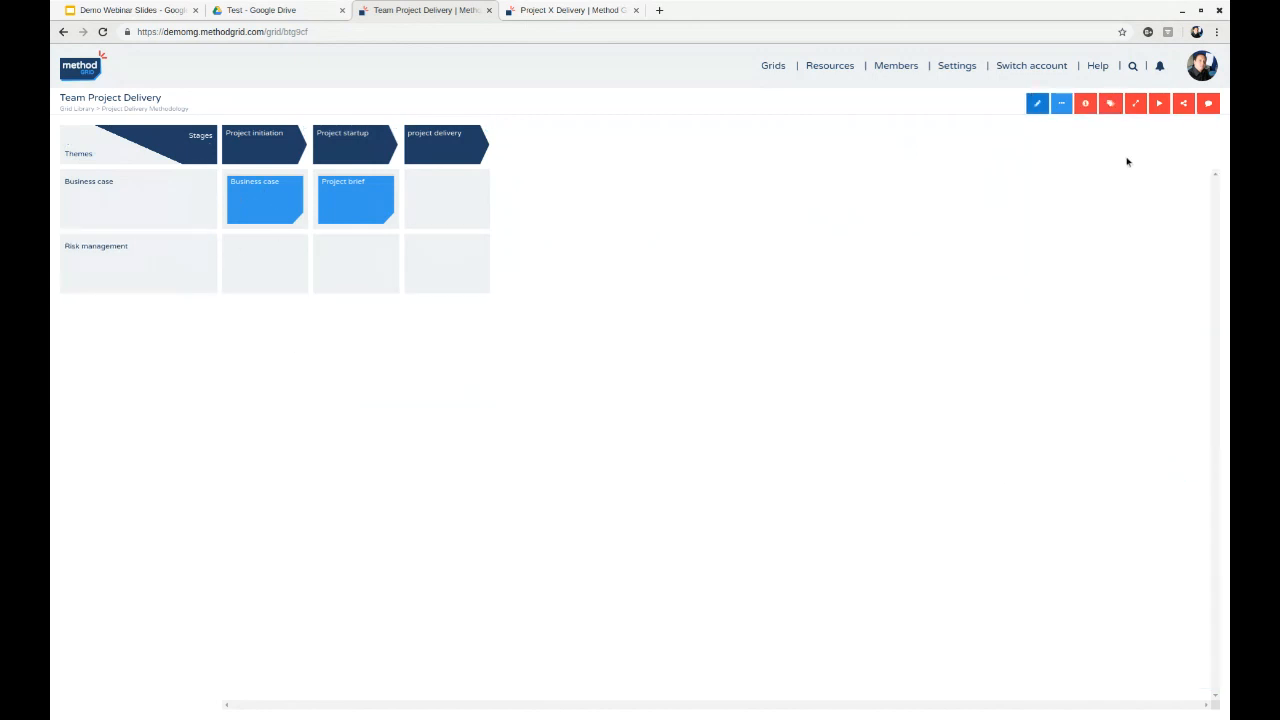
pyautogui.click(1110, 103)
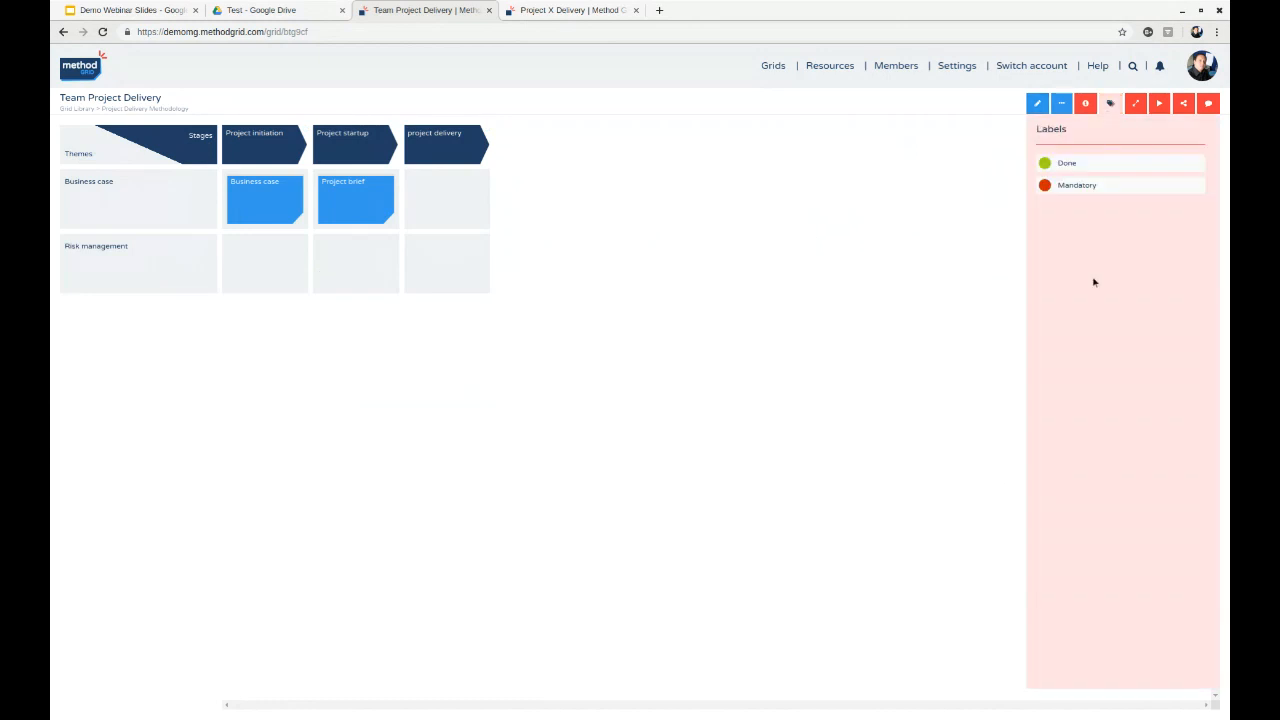
# - Assign the Mandatory label to the Project brief element as both dot label and full label
pyautogui.click(1036, 103)
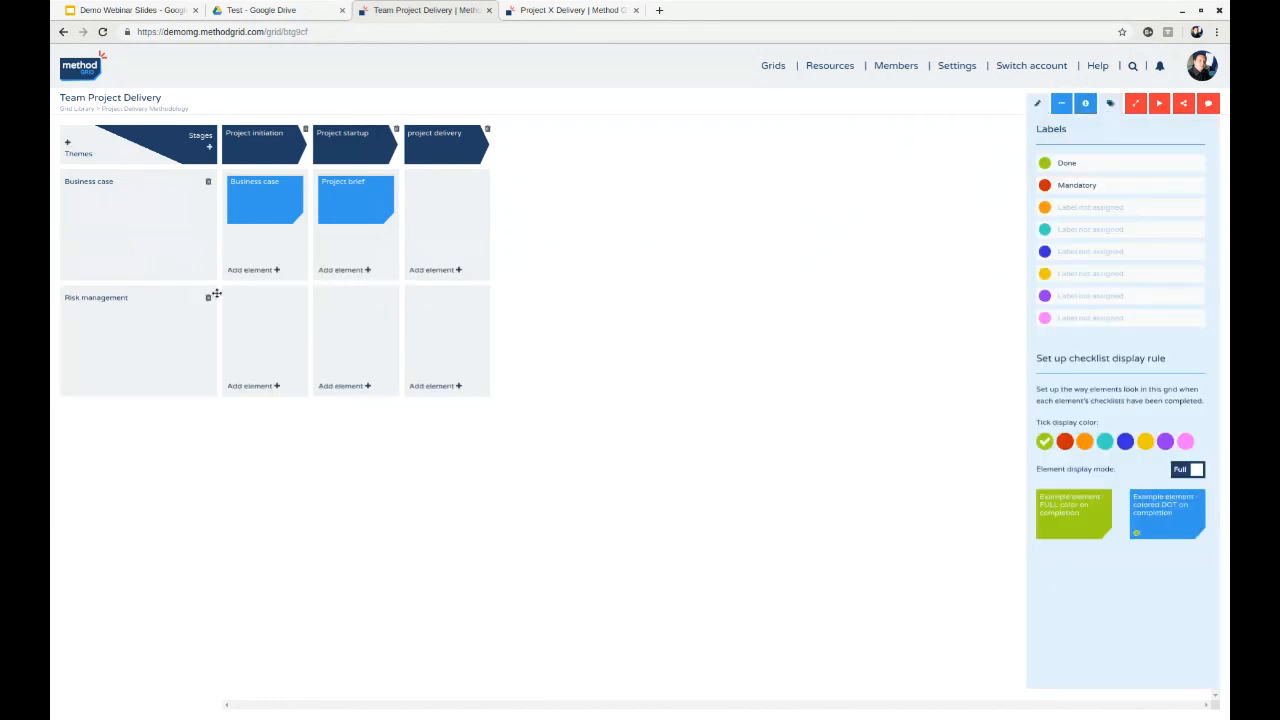
pyautogui.click(369, 190)
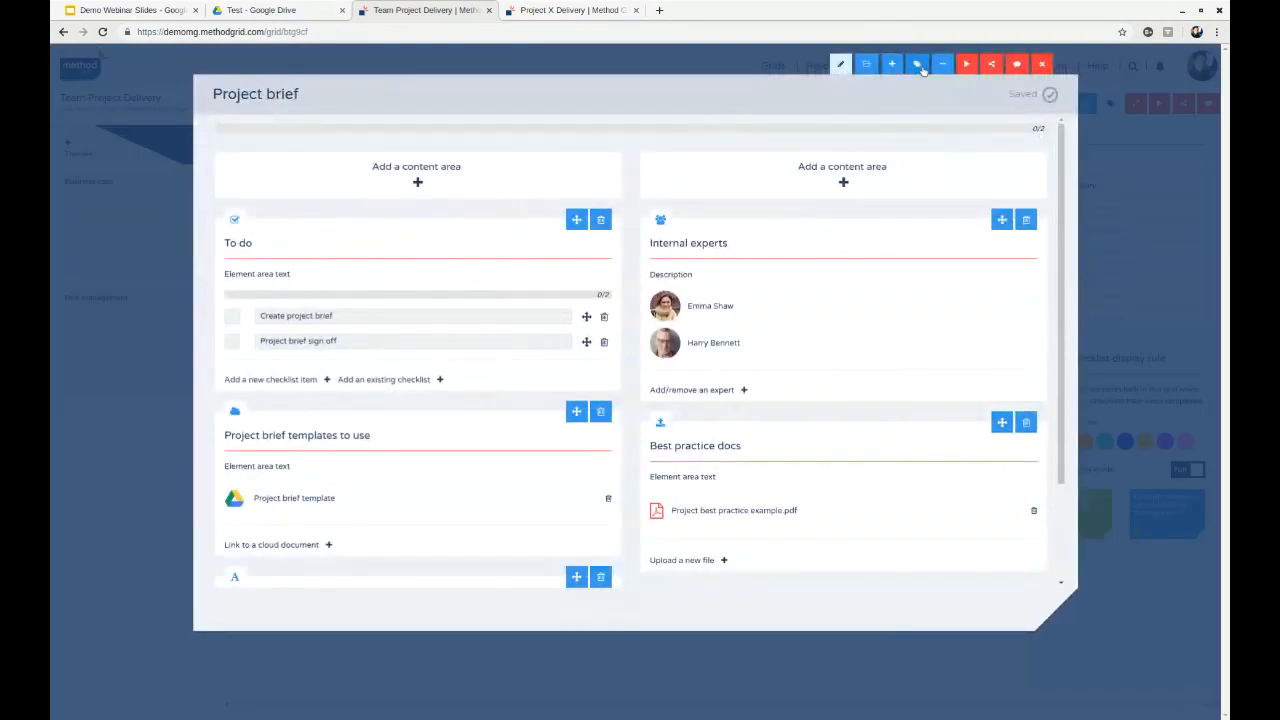
pyautogui.click(917, 64)
pyautogui.click(1032, 146)
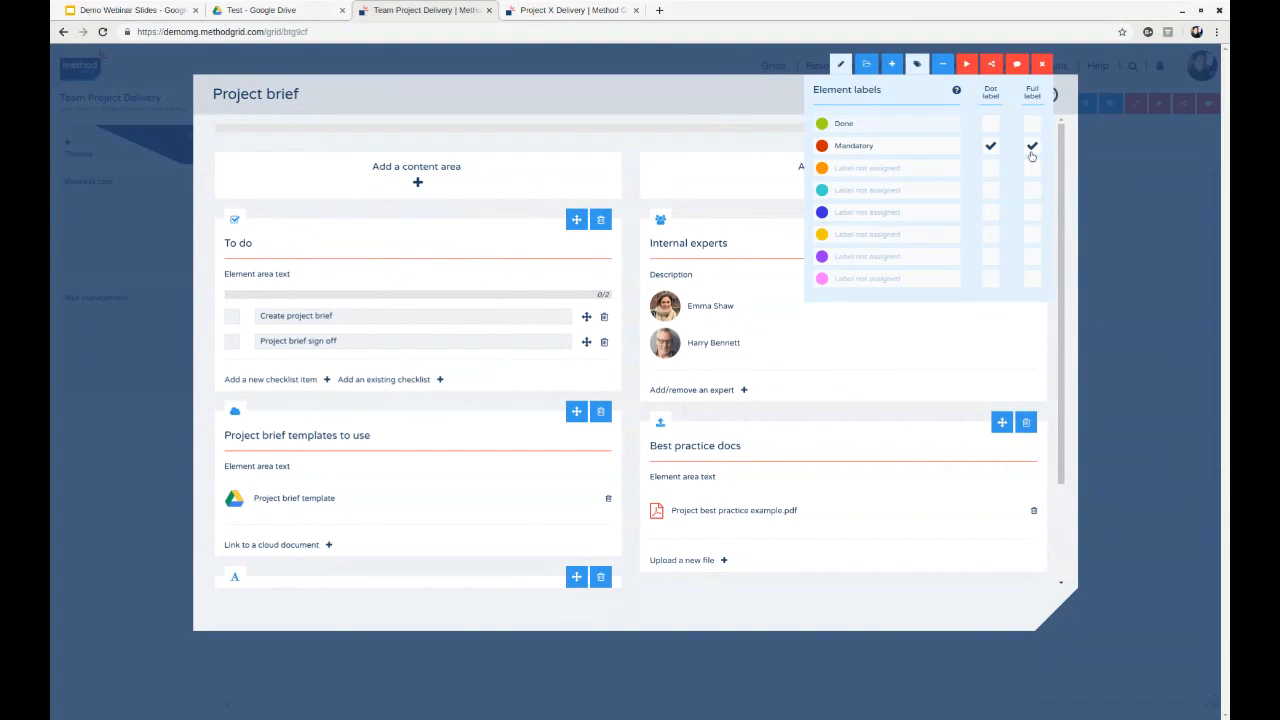
# - Close the Project brief element, view the grid's label and checklist display setup, and reopen the element briefly to view it
pyautogui.click(1040, 65)
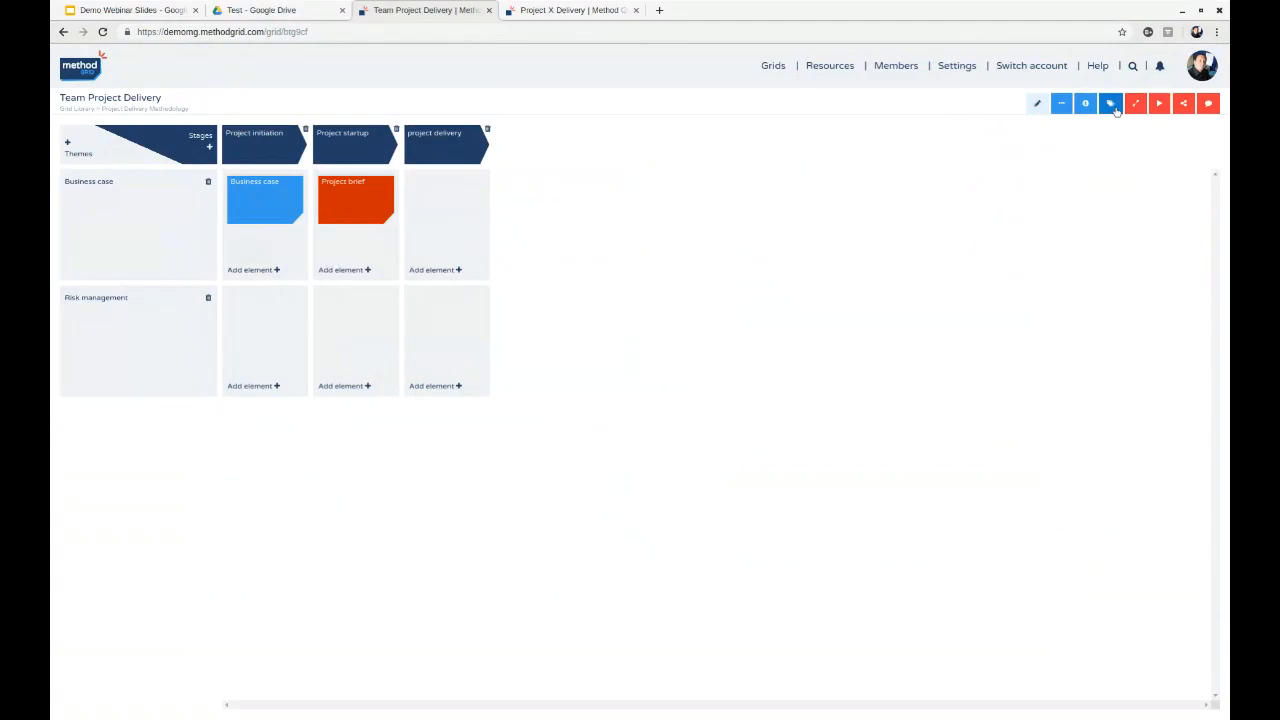
pyautogui.click(1111, 104)
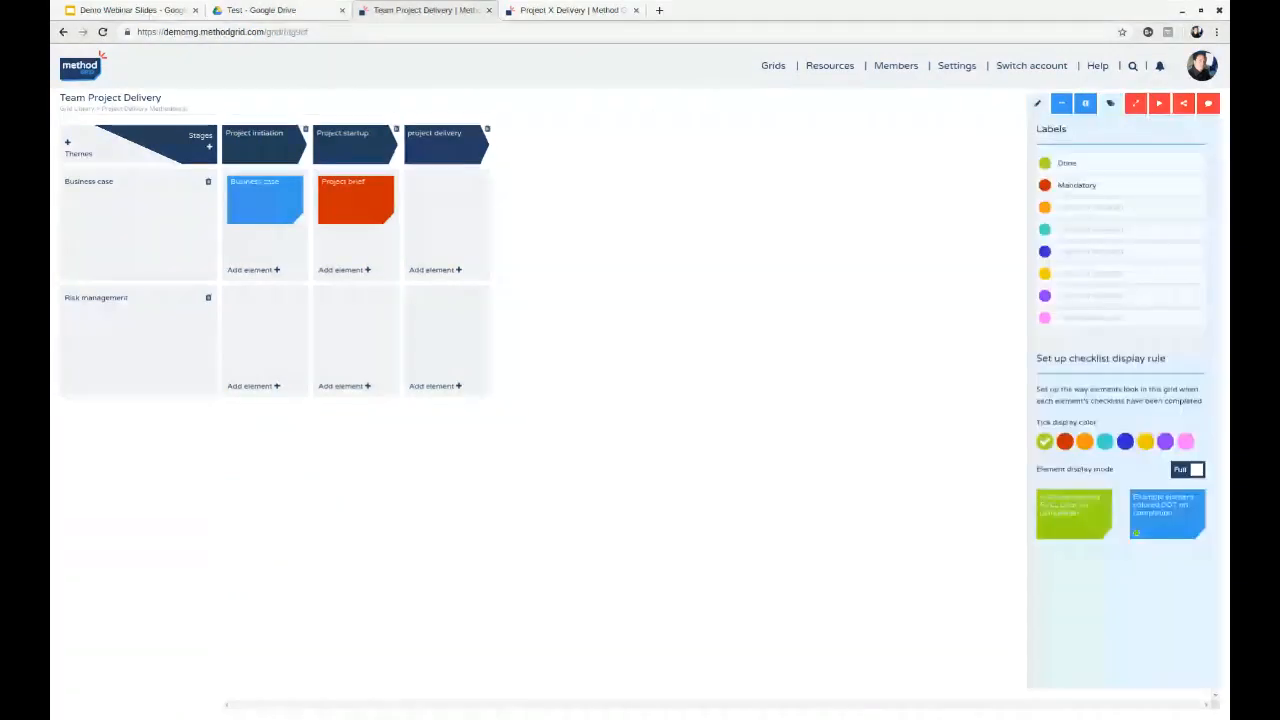
pyautogui.click(1110, 106)
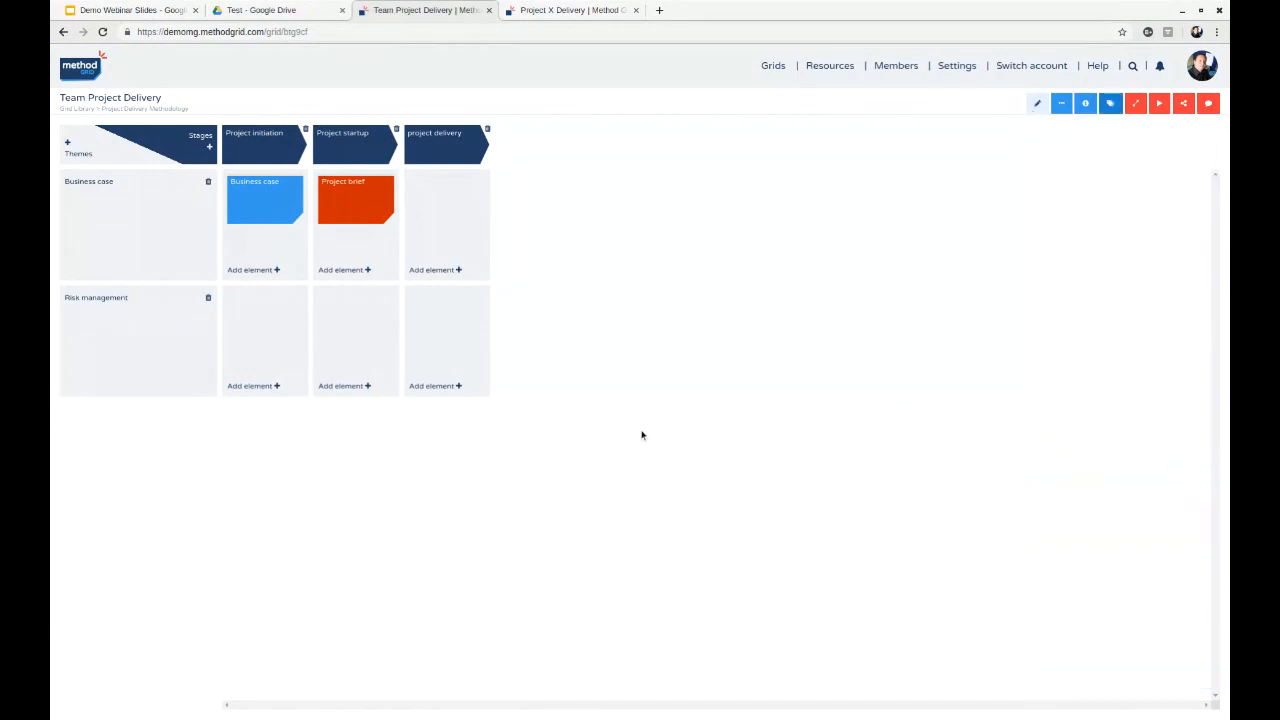
pyautogui.click(366, 198)
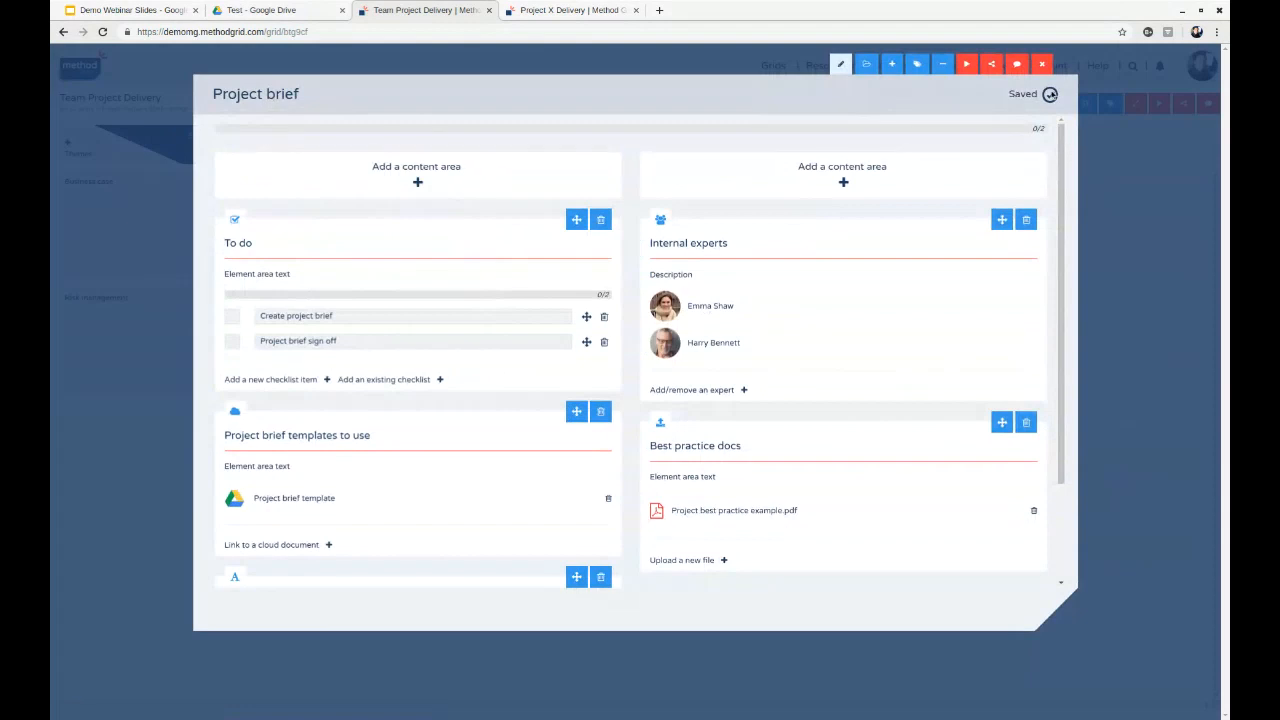
pyautogui.click(1041, 65)
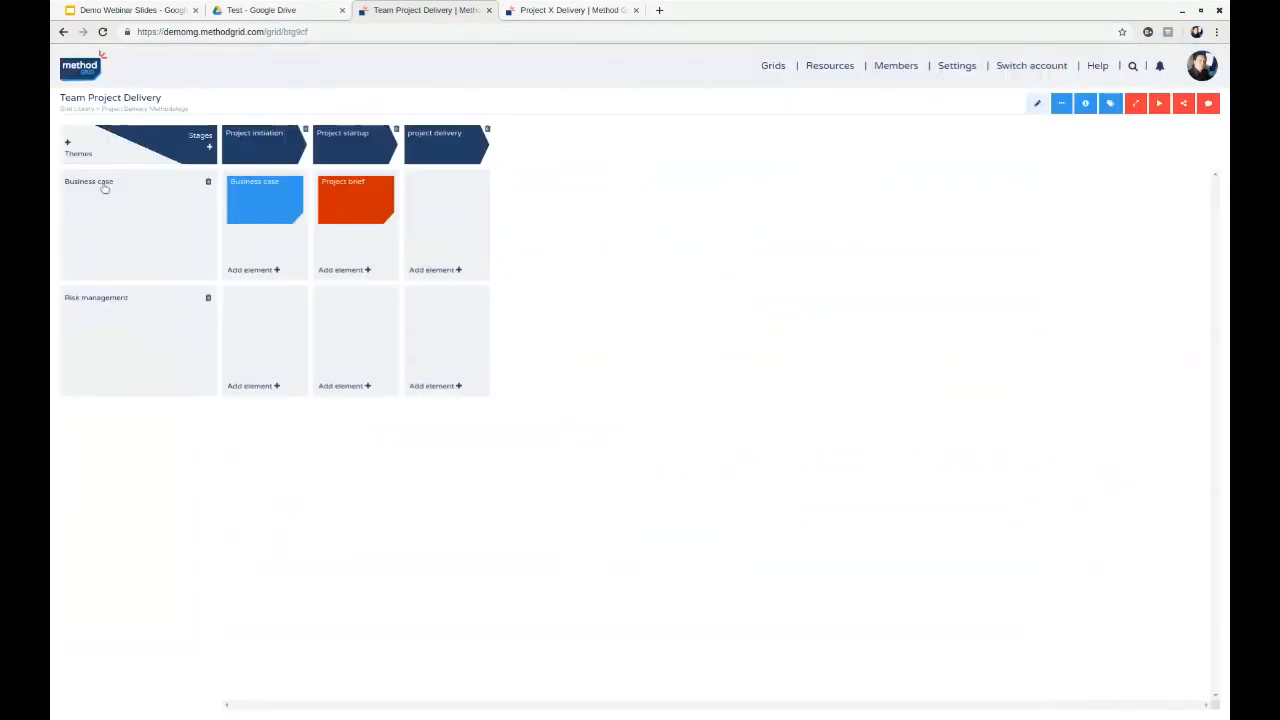
# - Clone the Team Project Delivery grid together with its elements from the Project Delivery Methodology folder
pyautogui.click(134, 109)
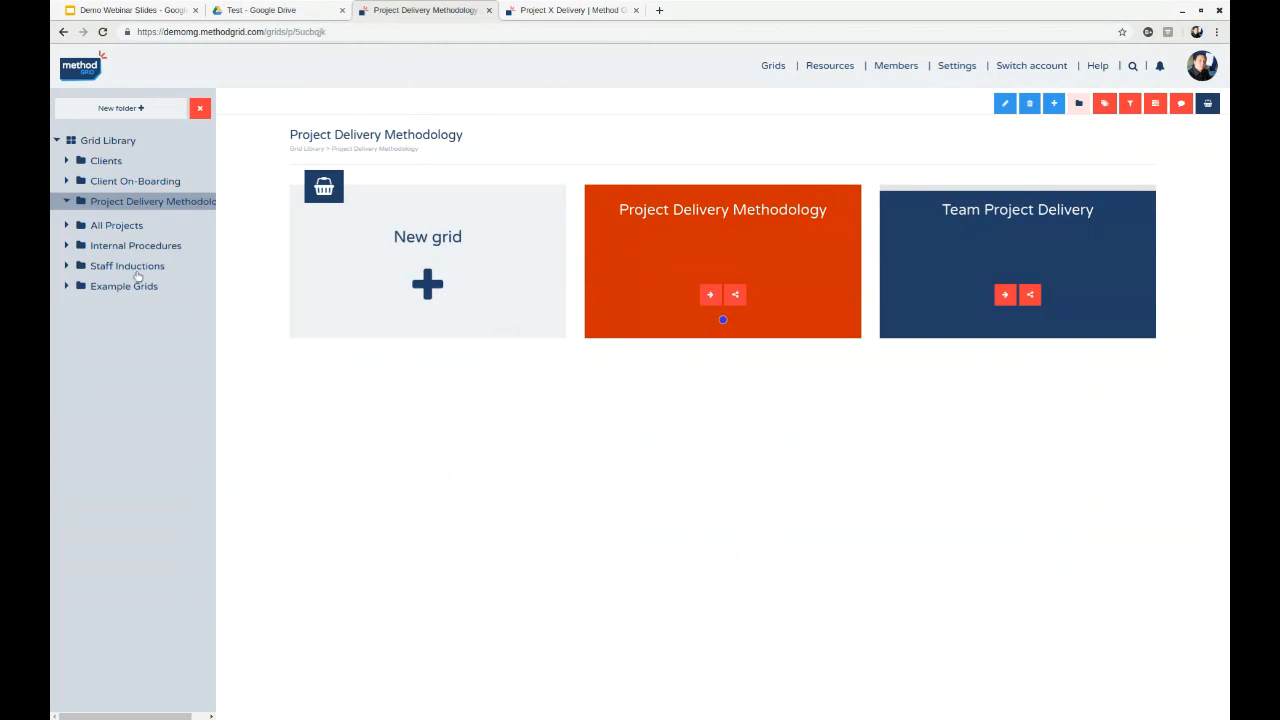
pyautogui.click(65, 226)
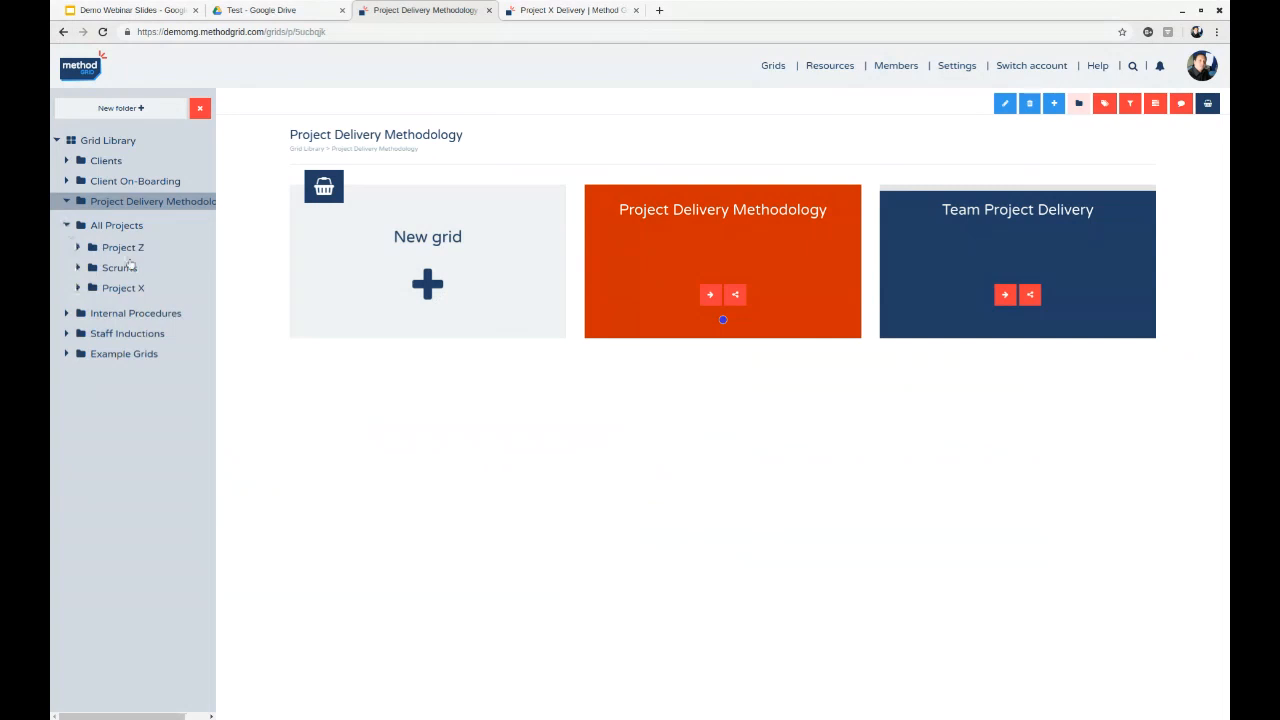
pyautogui.click(1005, 104)
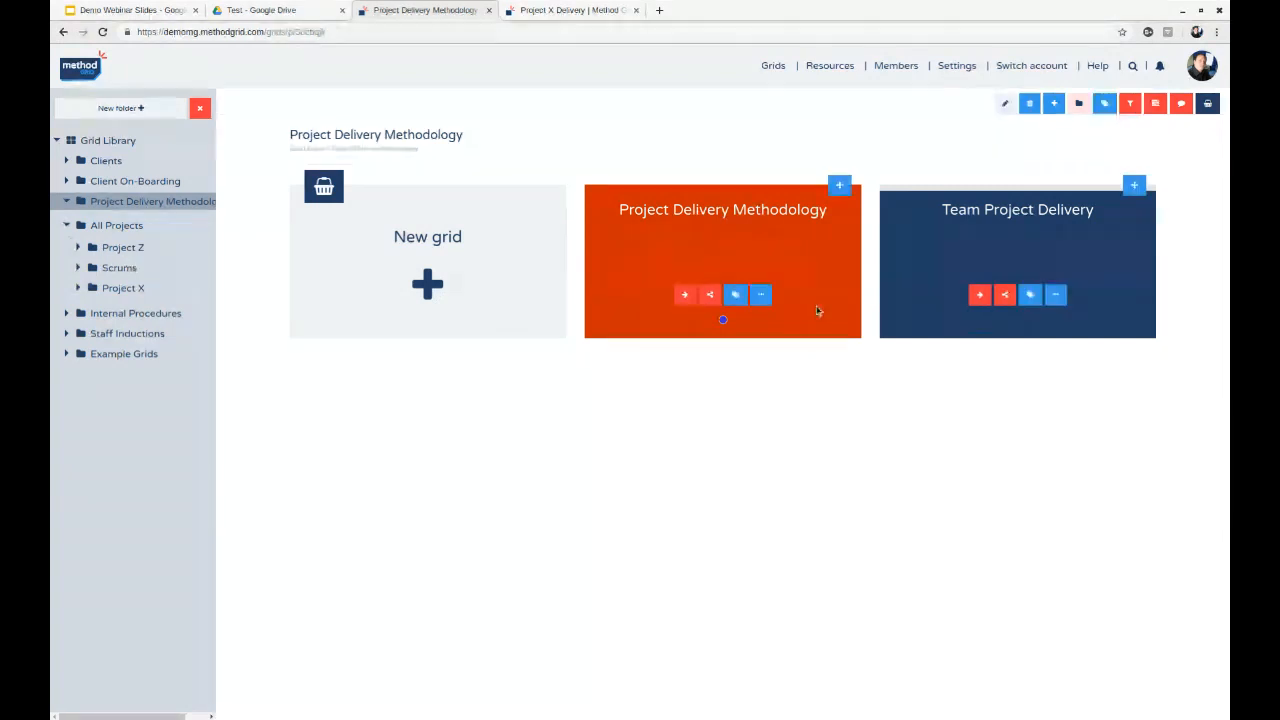
pyautogui.click(1055, 294)
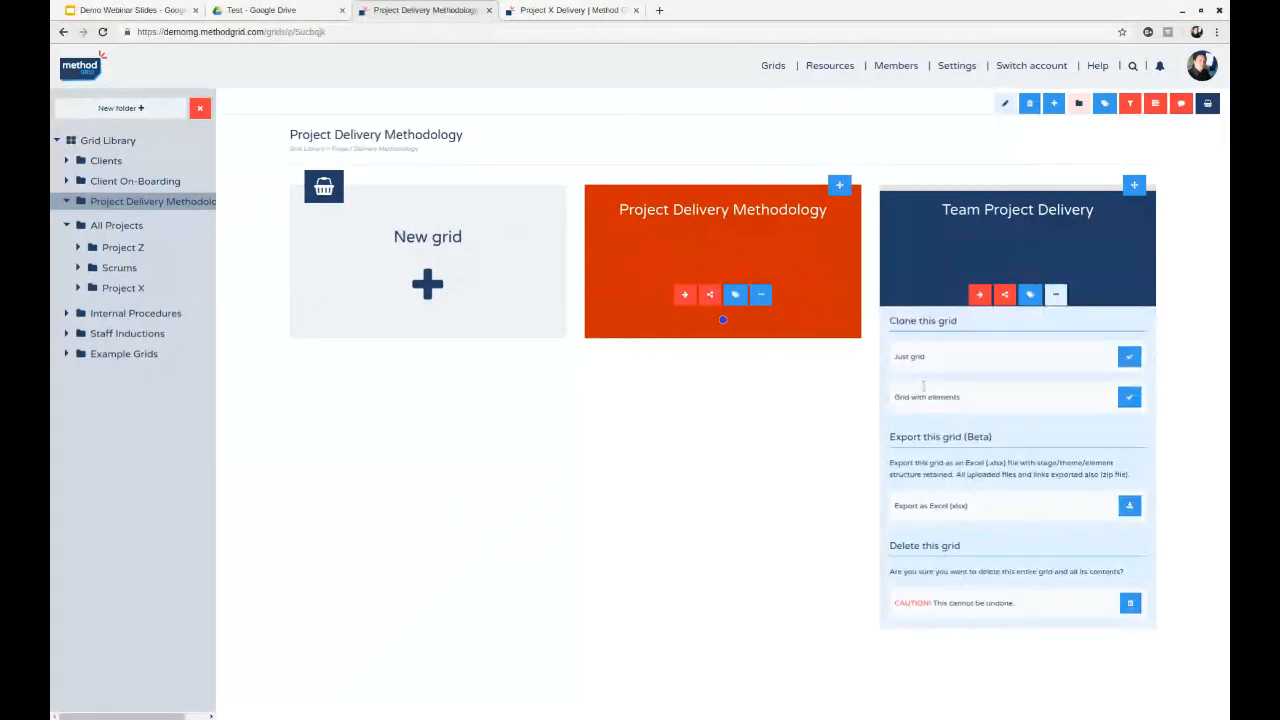
pyautogui.click(1129, 397)
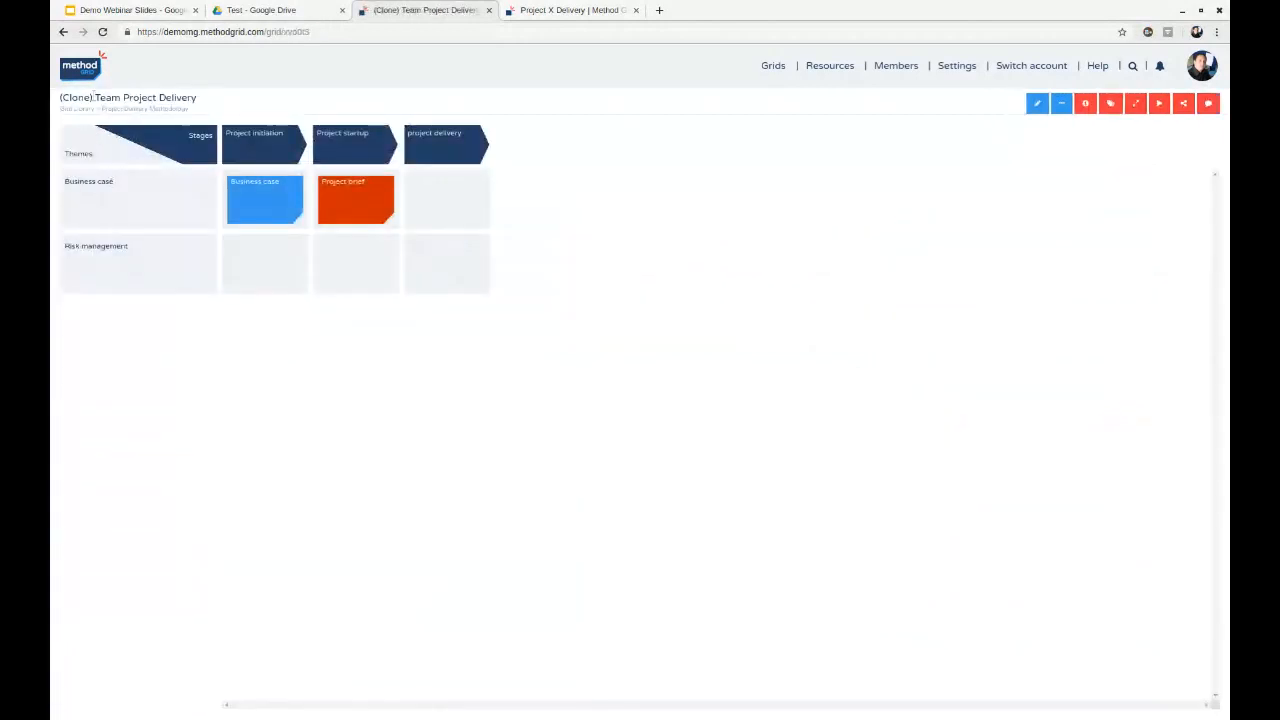
# - Rename the cloned grid "Project Z Team Project Delivery" by replacing the "(Clone)" prefix with "Project Z"
pyautogui.click(1037, 103)
pyautogui.click(100, 100)
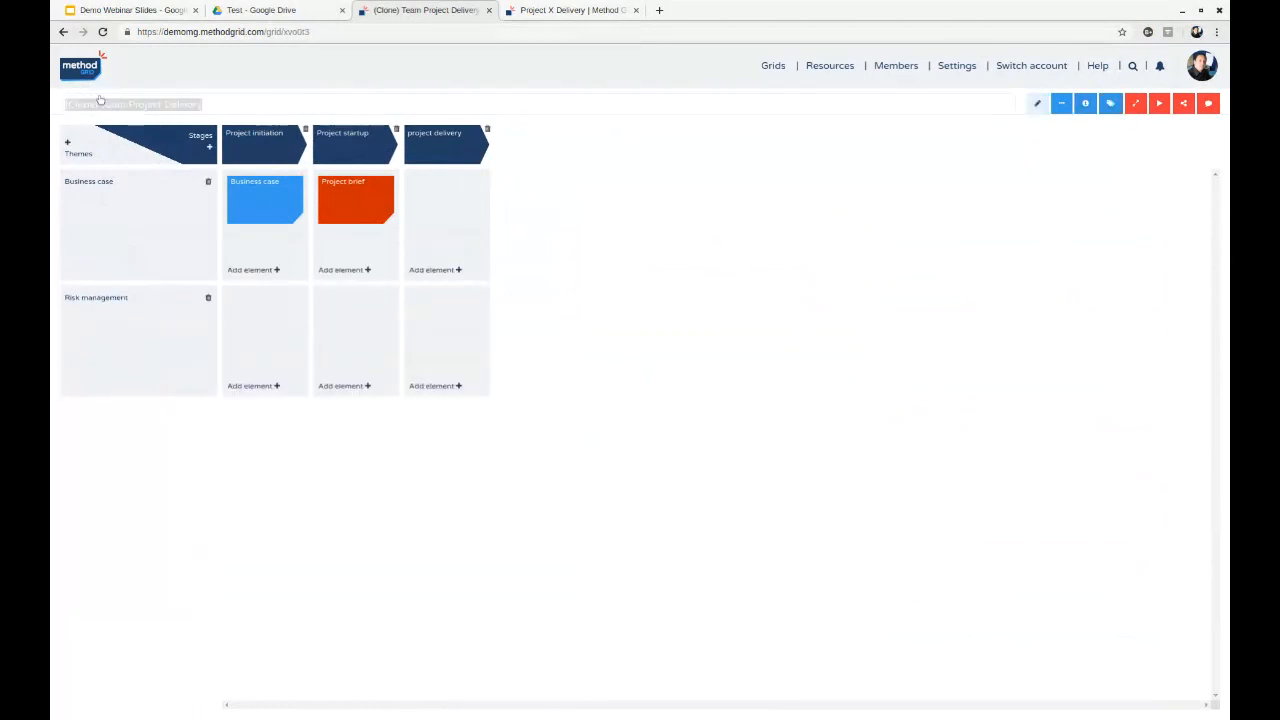
pyautogui.press('Home')
pyautogui.press('Delete')
pyautogui.press('Delete')
pyautogui.press('Delete')
pyautogui.press('Delete')
pyautogui.press('Delete')
pyautogui.press('Delete')
pyautogui.press('Delete')
pyautogui.write('Project')
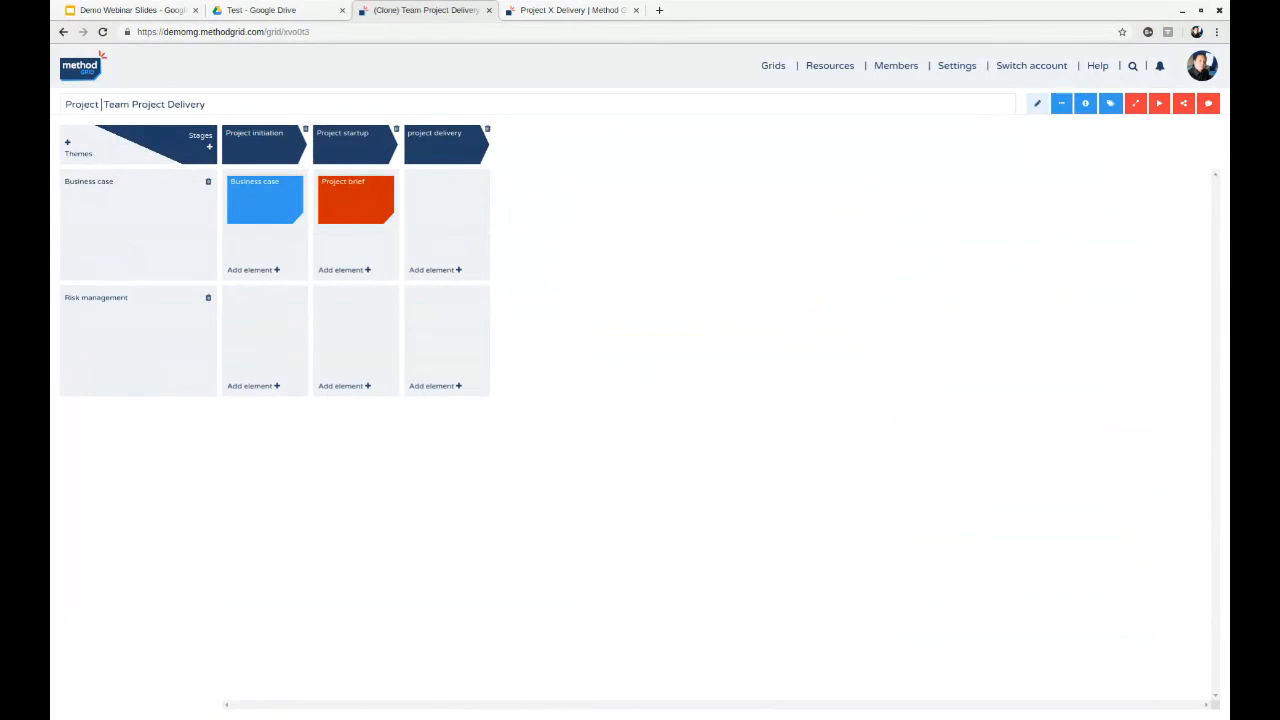
pyautogui.write(' Z')
pyautogui.press('Return')
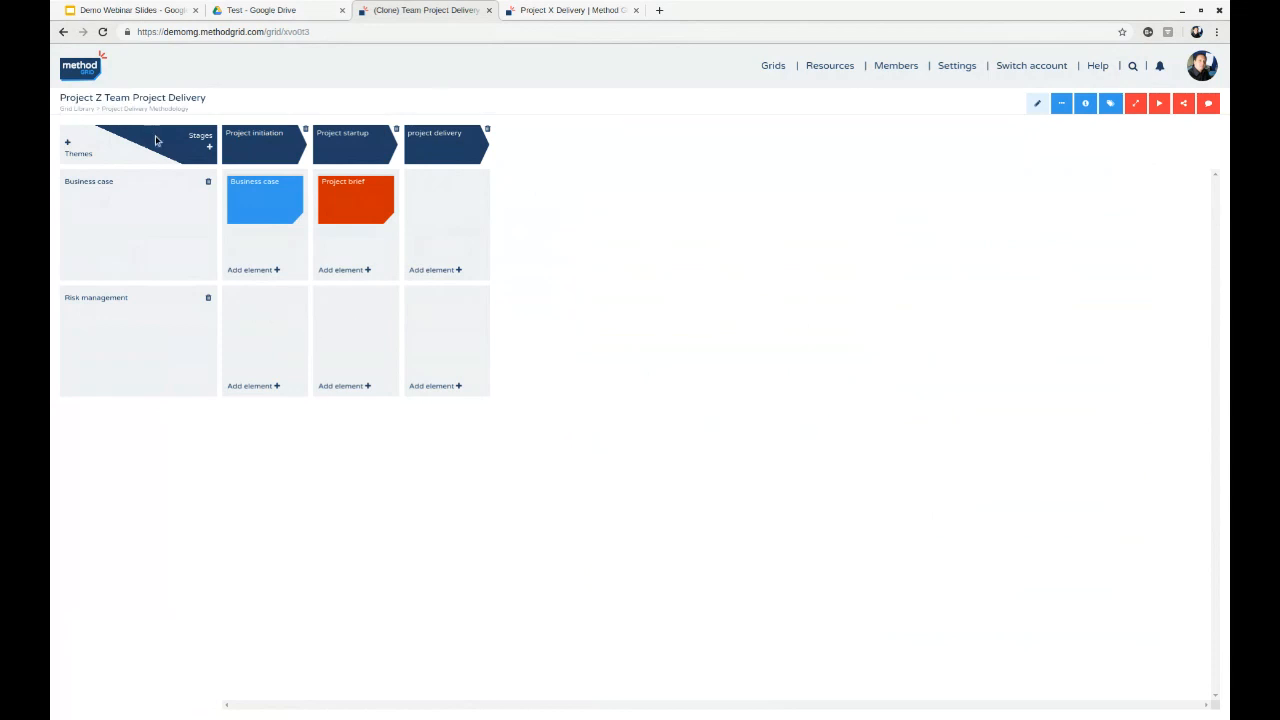
# - Move the Project Z Team Project Delivery grid into the Project Z folder under All Projects and open that folder
pyautogui.click(143, 108)
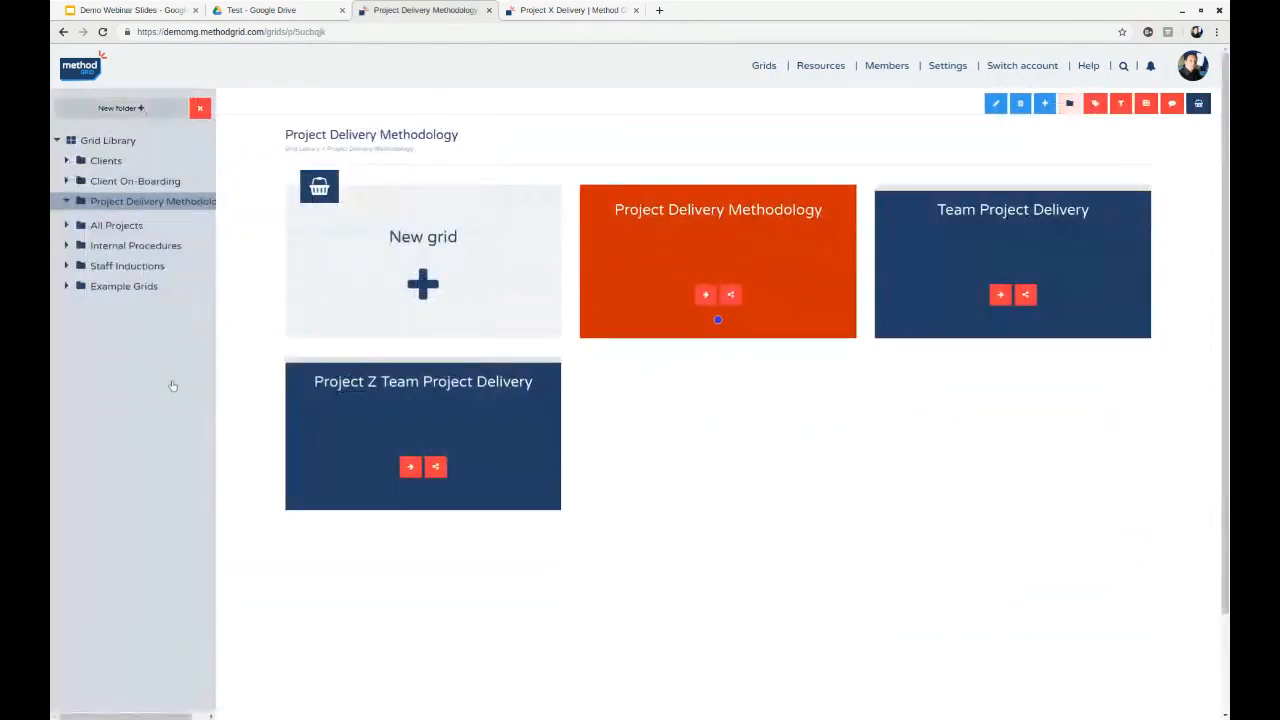
pyautogui.click(997, 104)
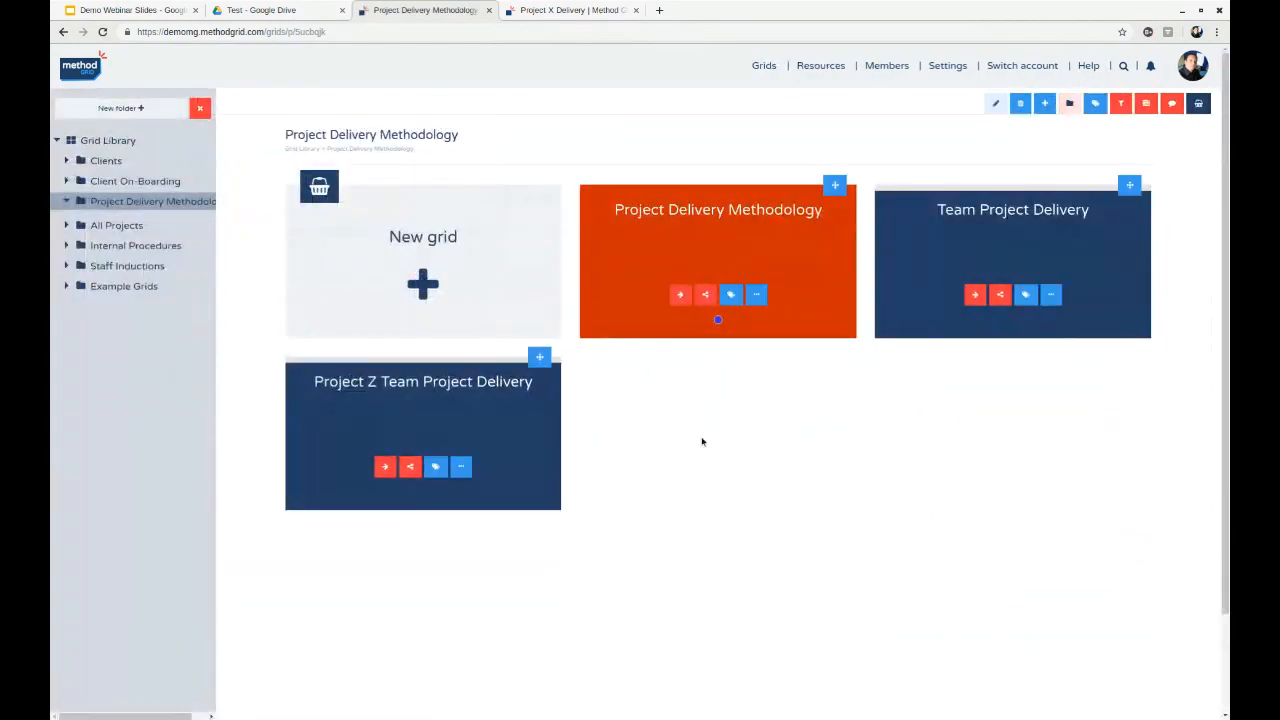
pyautogui.click(68, 226)
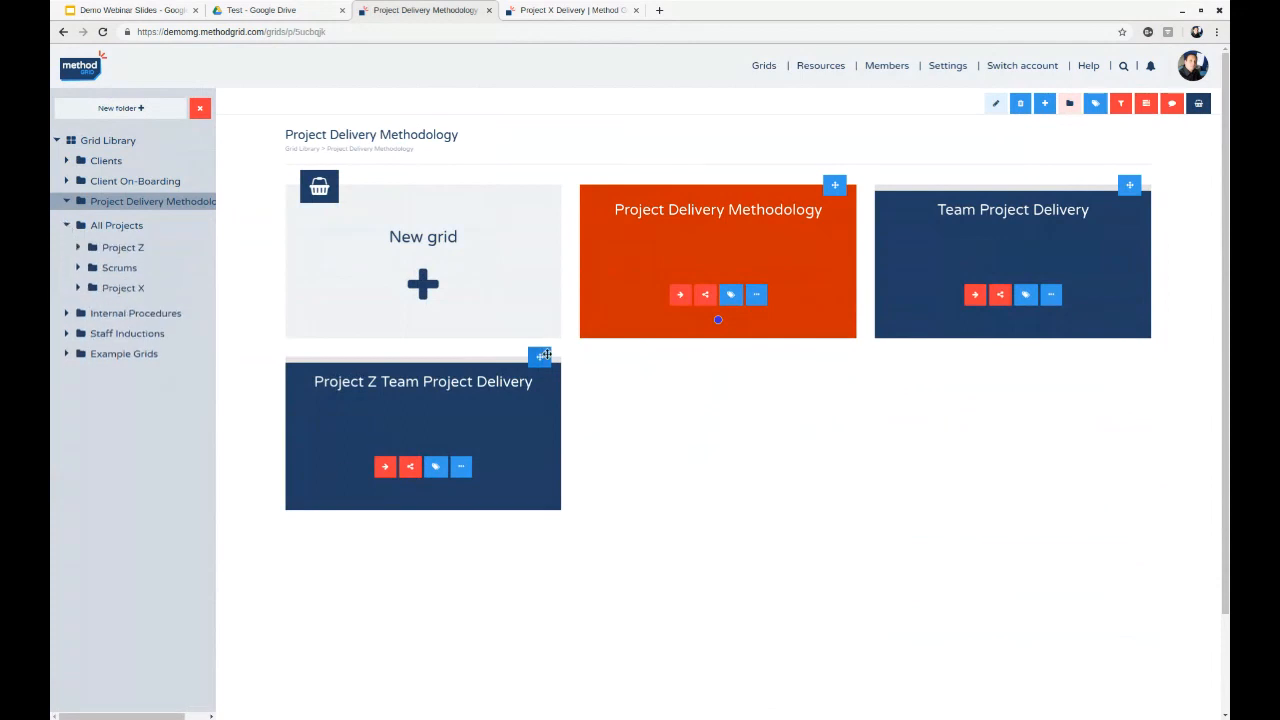
pyautogui.moveTo(544, 355); pyautogui.dragTo(134, 247)
pyautogui.click(134, 247)
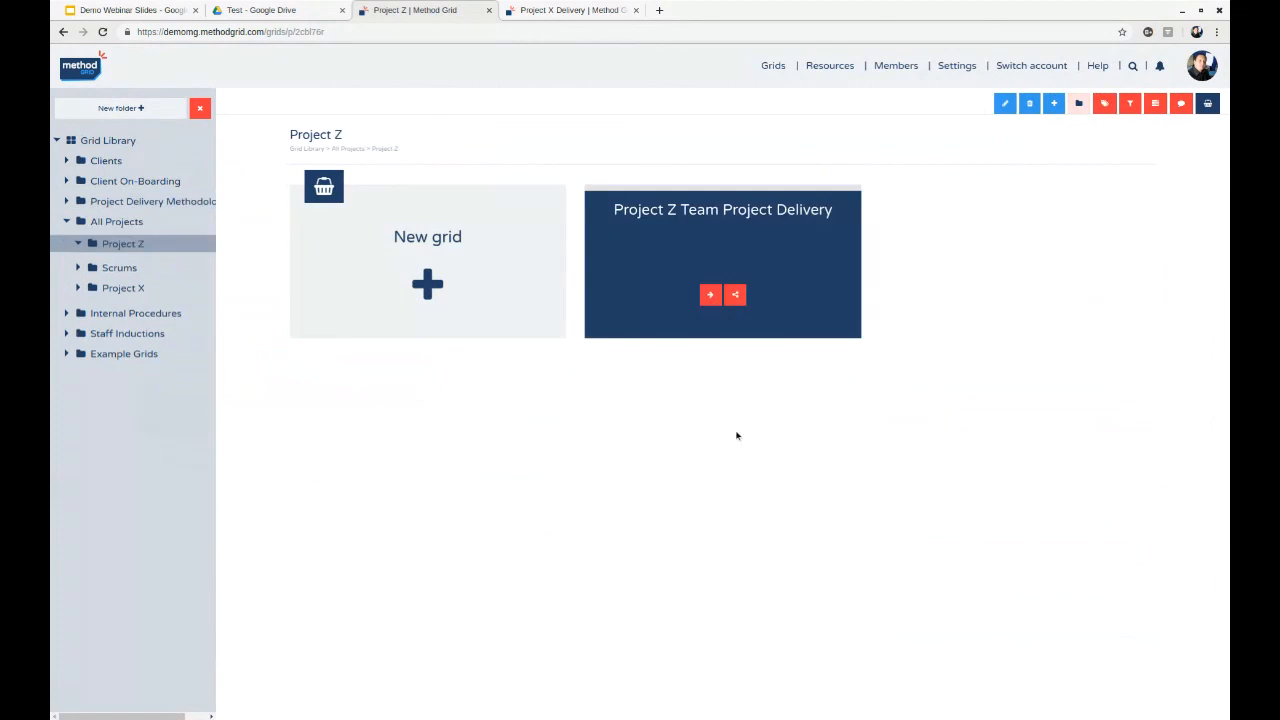
# - Open the Project Z Team Project Delivery grid and view the contents of its Business case and Project brief elements
pyautogui.moveTo(680, 198)
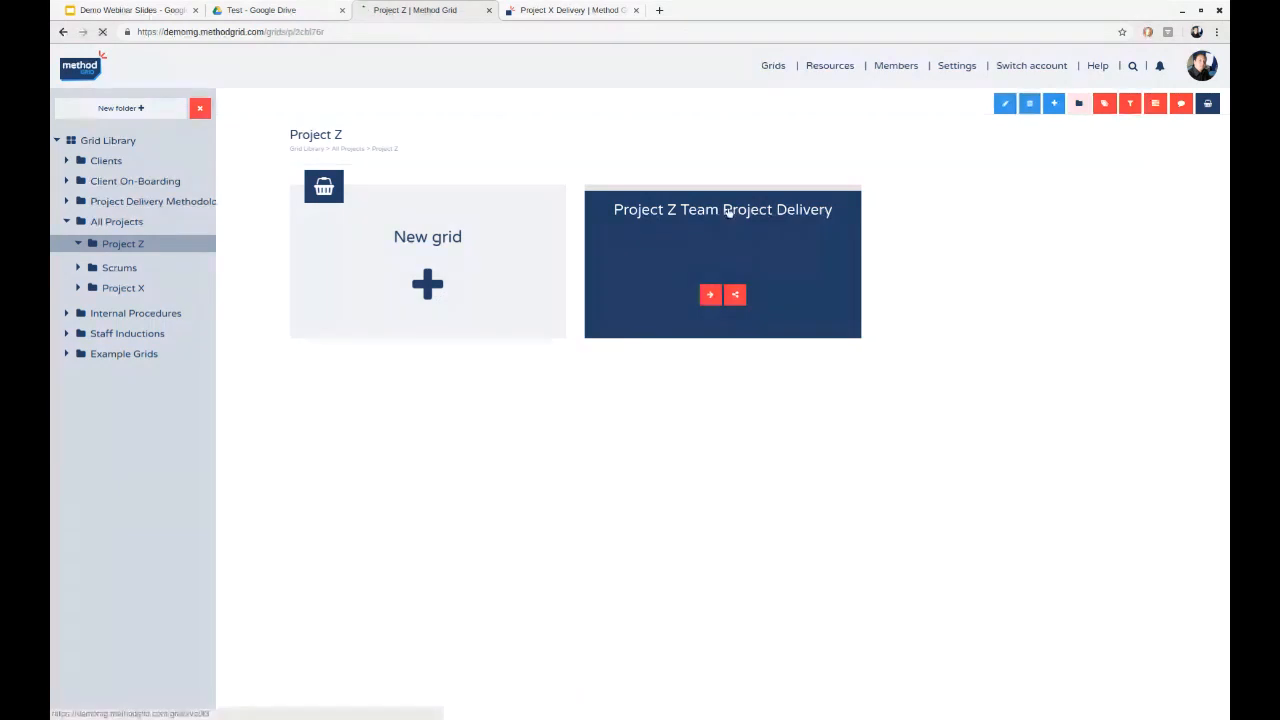
pyautogui.click(729, 209)
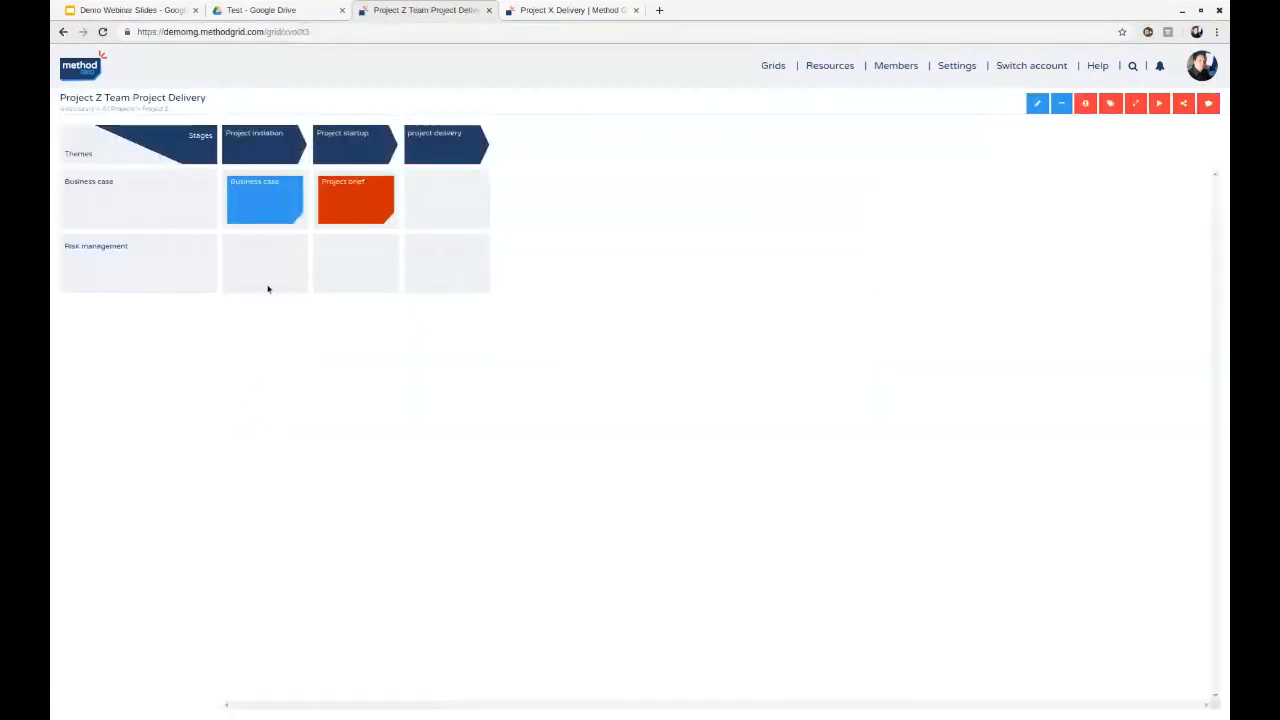
pyautogui.click(263, 203)
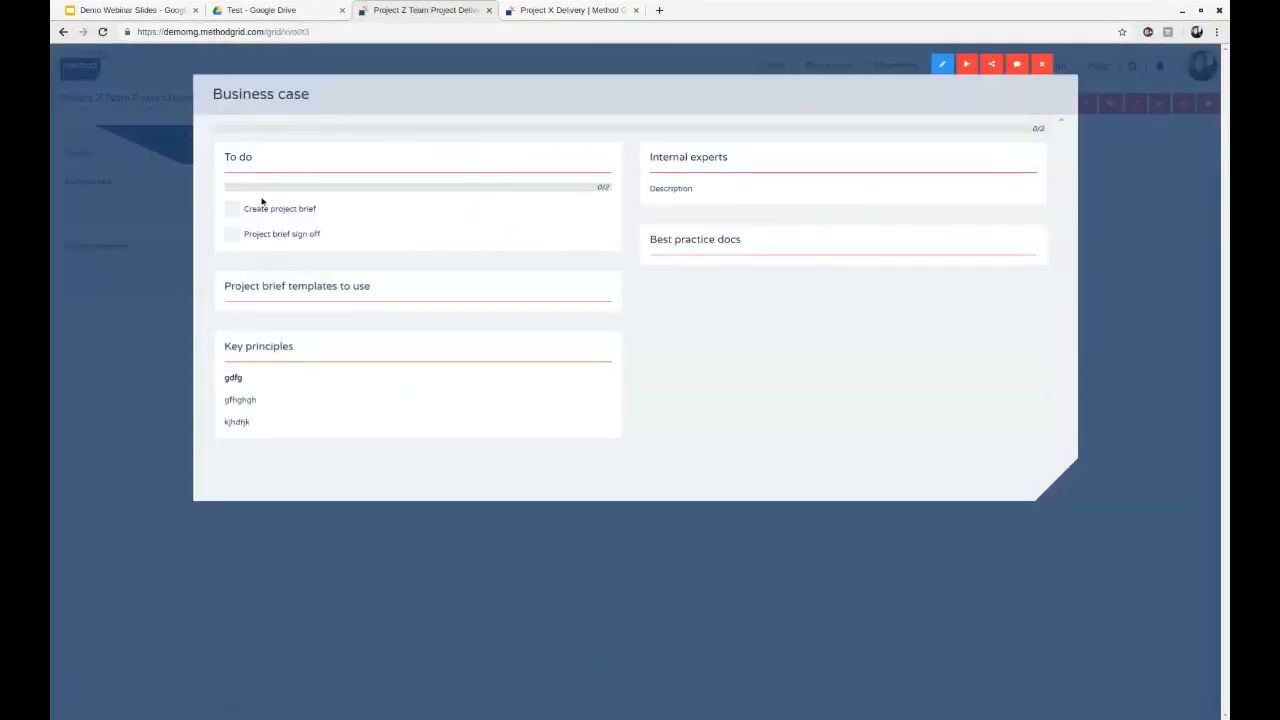
pyautogui.click(1041, 64)
pyautogui.click(373, 201)
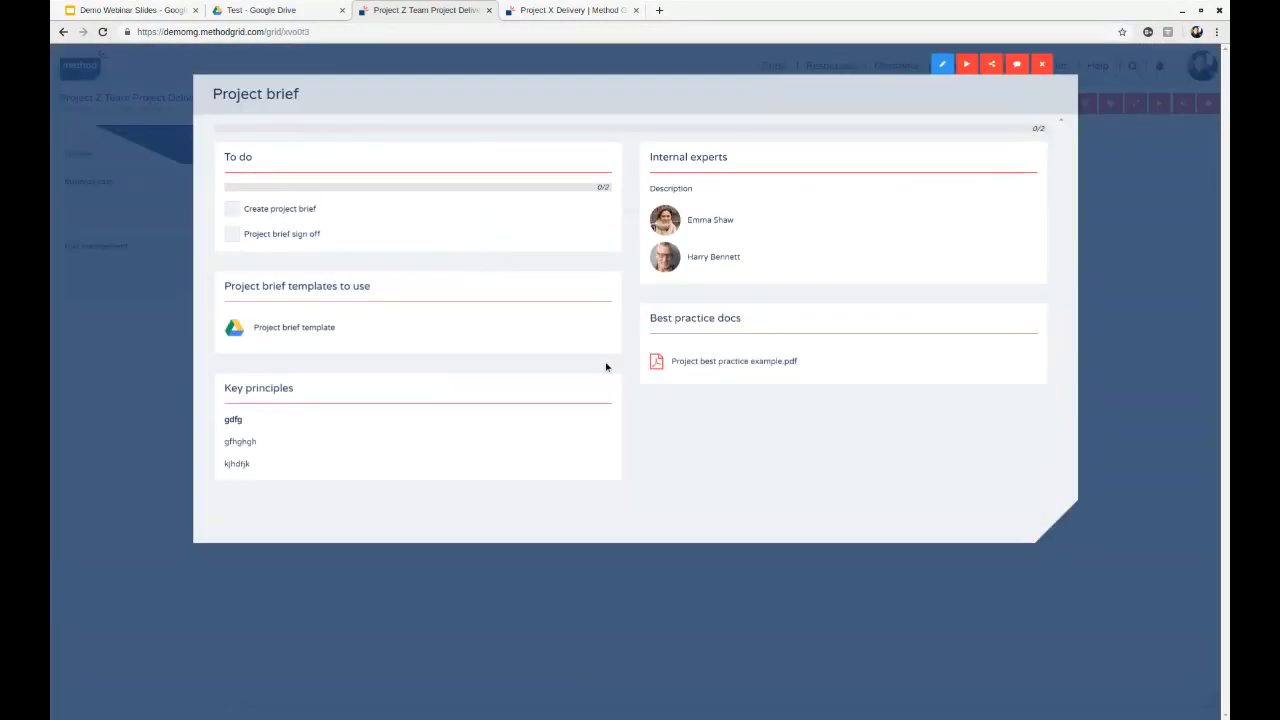
# - View the linked Project brief template document and the element's comment area, closing each again
pyautogui.click(275, 333)
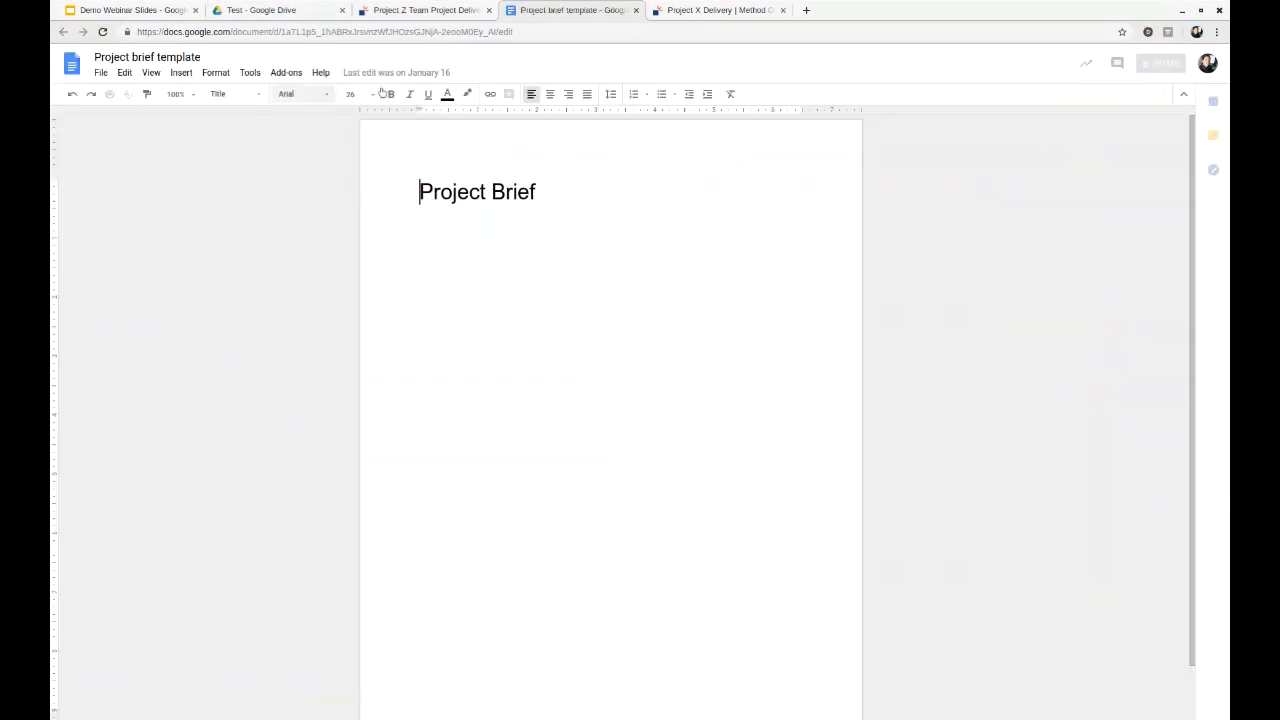
pyautogui.click(636, 10)
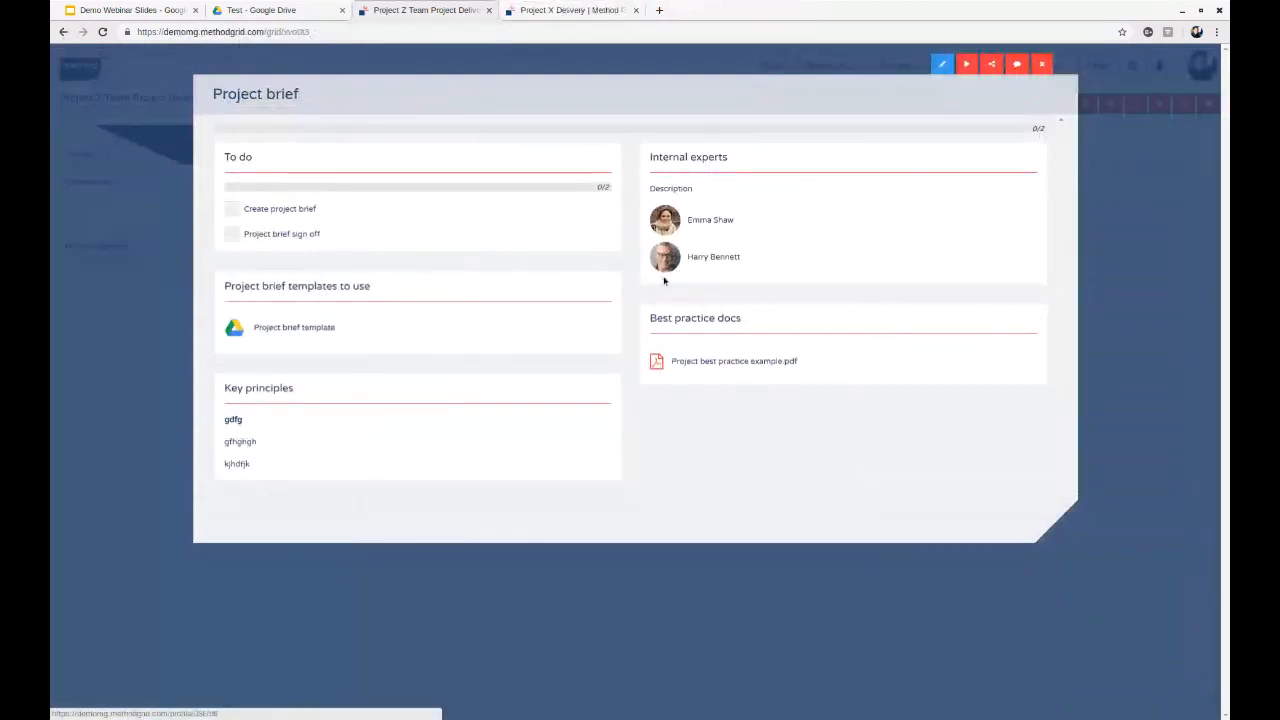
pyautogui.click(1017, 64)
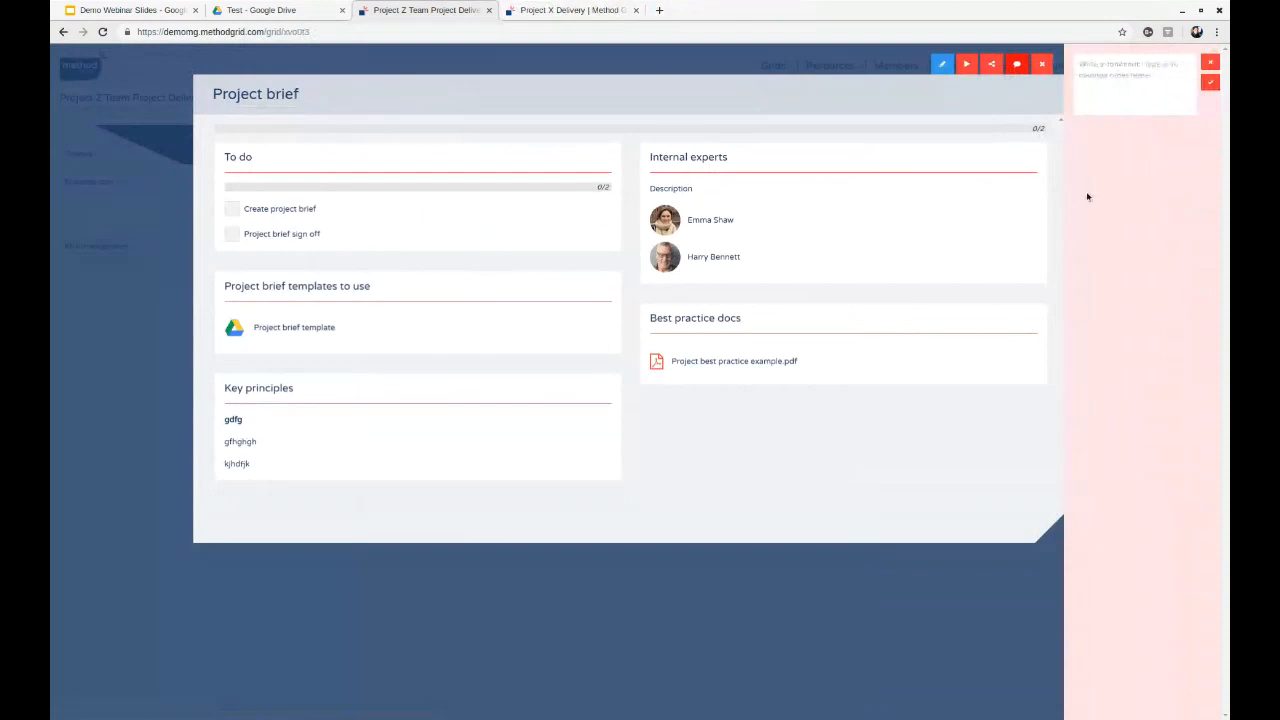
pyautogui.click(1210, 63)
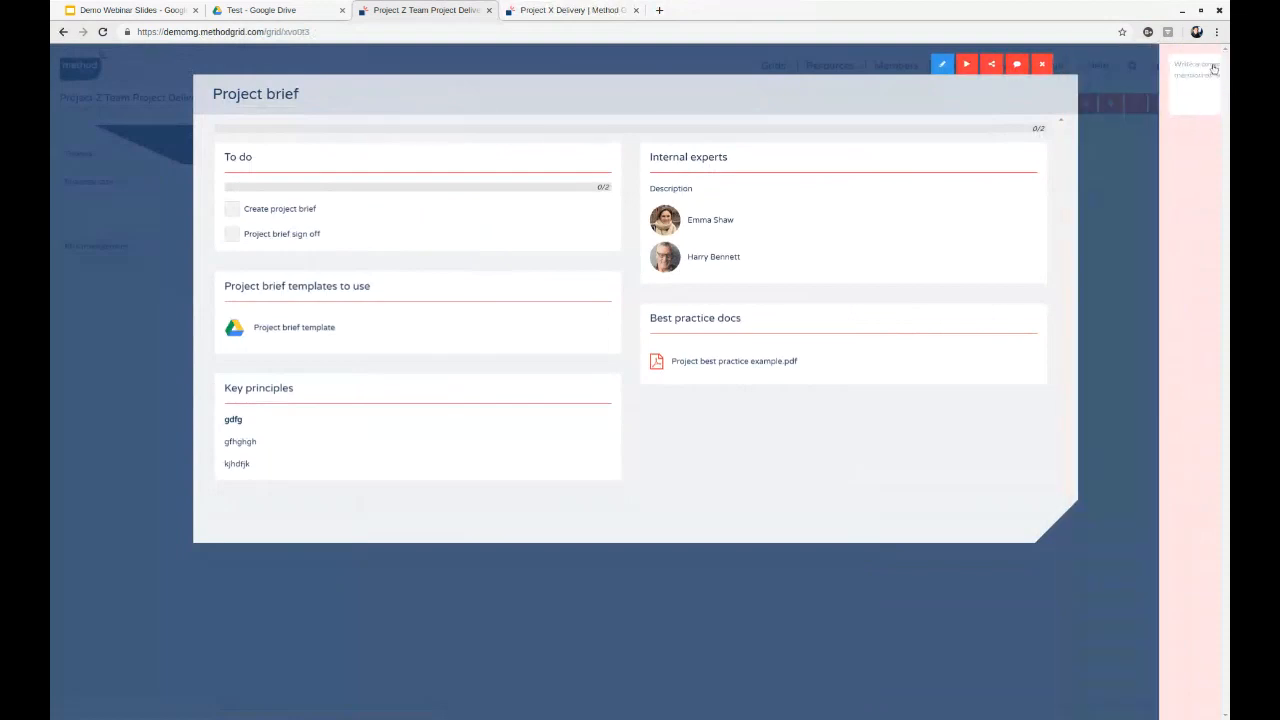
# - Mark the "Create project brief" checklist item as complete, close the element and show the grid's progress information
pyautogui.click(258, 211)
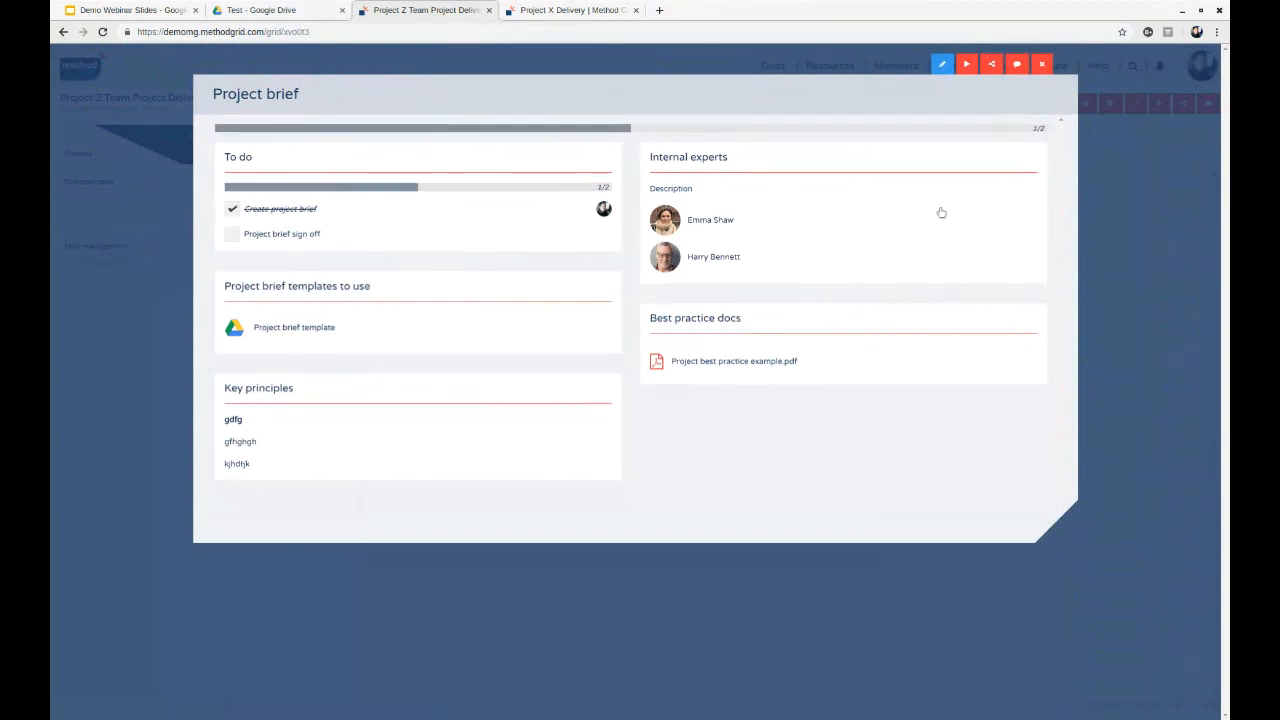
pyautogui.click(1042, 64)
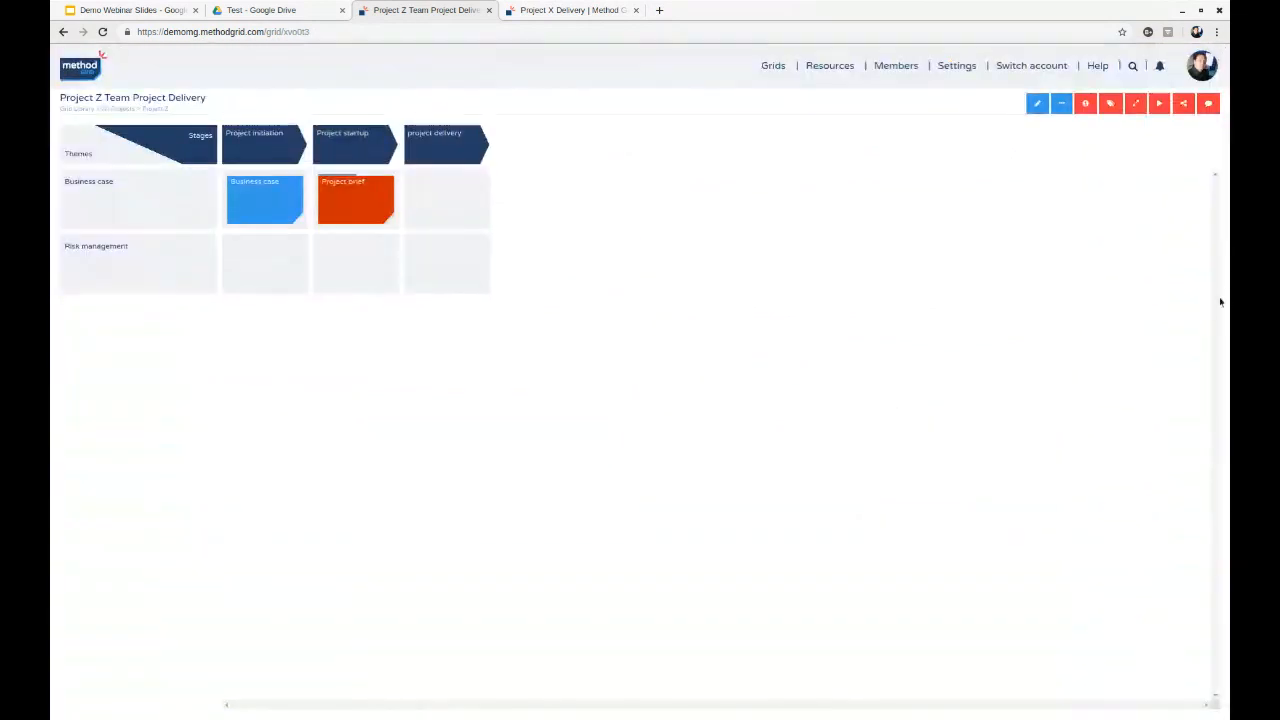
pyautogui.click(1085, 103)
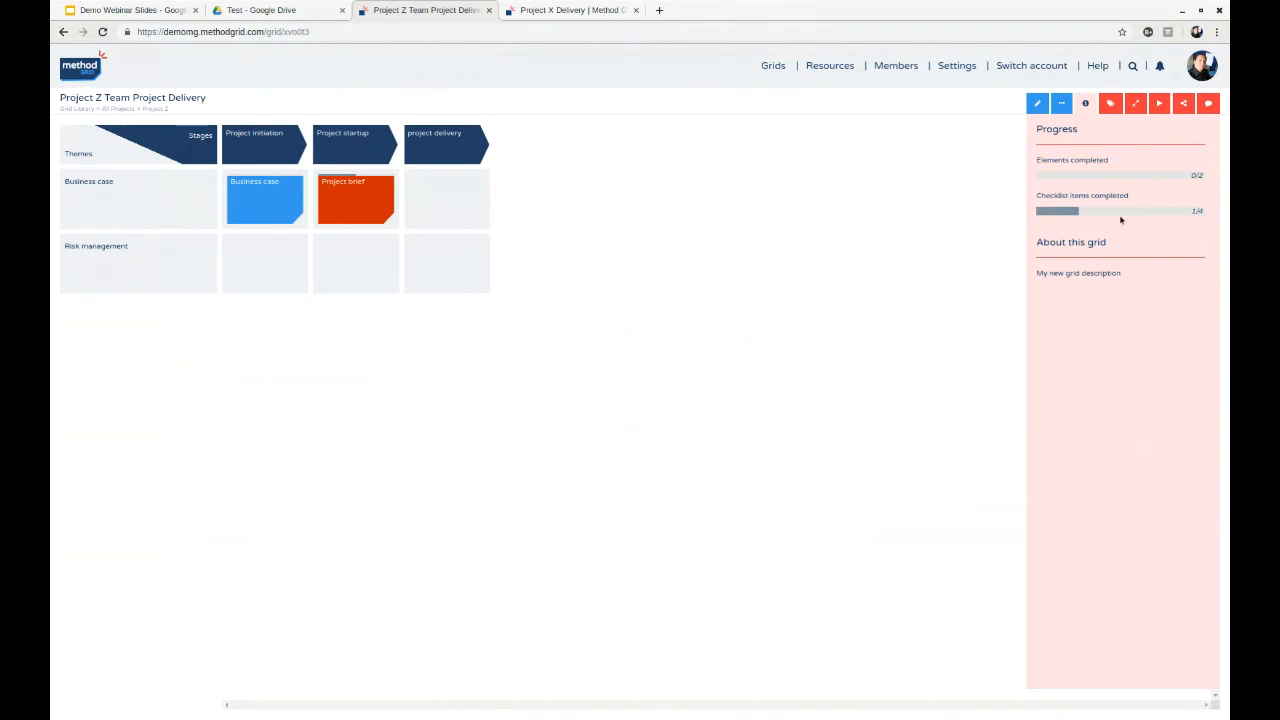
# - Return to the Project Z folder and examine the progress bar on its grid
pyautogui.click(152, 108)
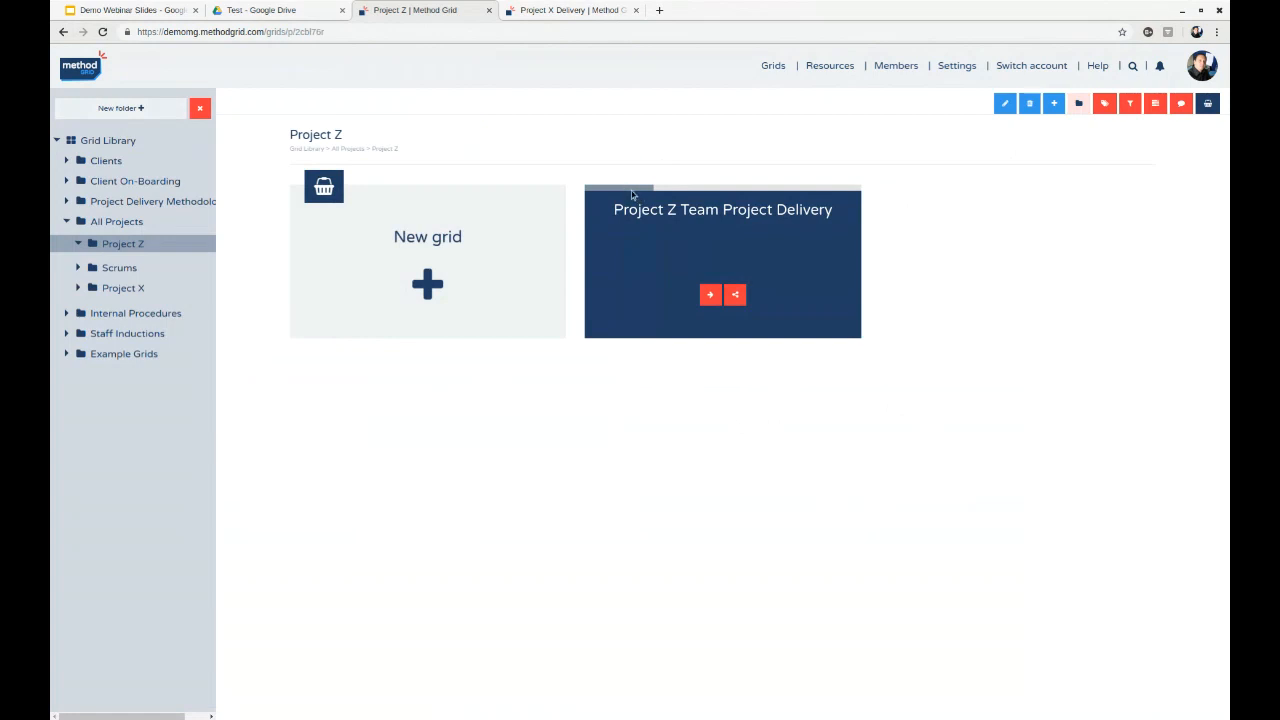
pyautogui.moveTo(632, 195)
pyautogui.click(1155, 105)
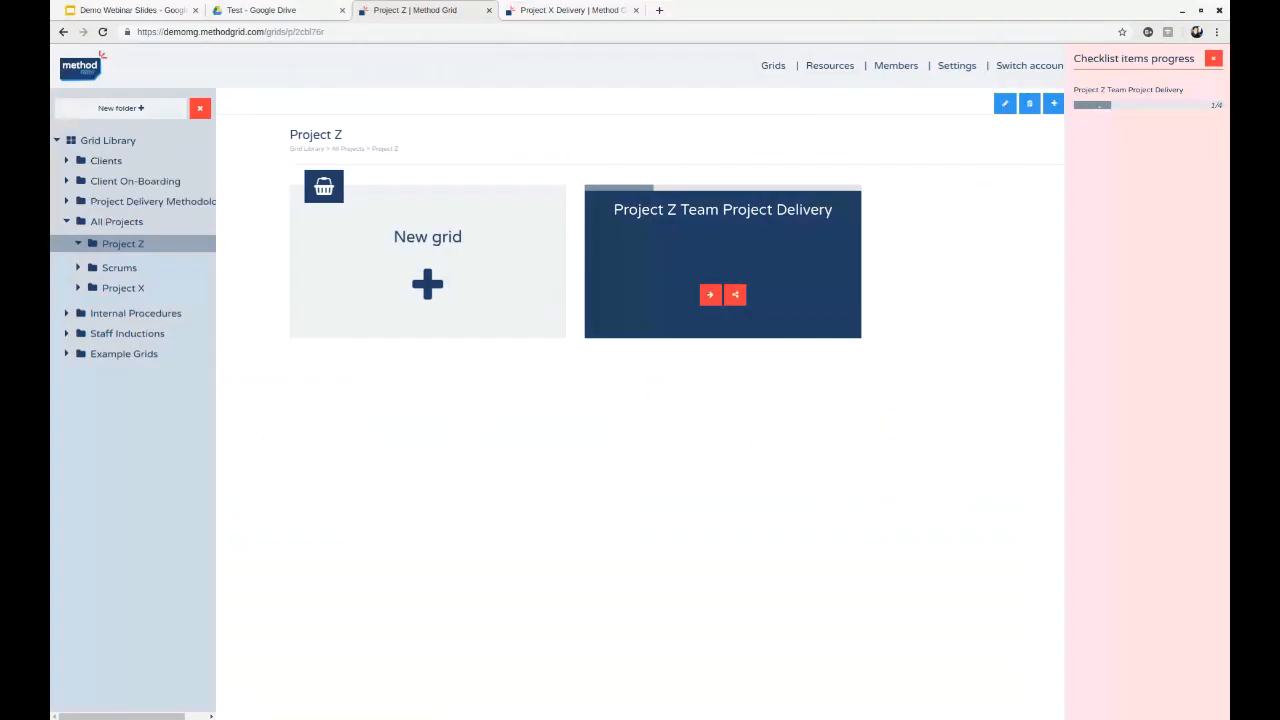
# - Reopen the grid's Project brief element, mark "Project brief sign off" as complete and close the element
pyautogui.click(714, 208)
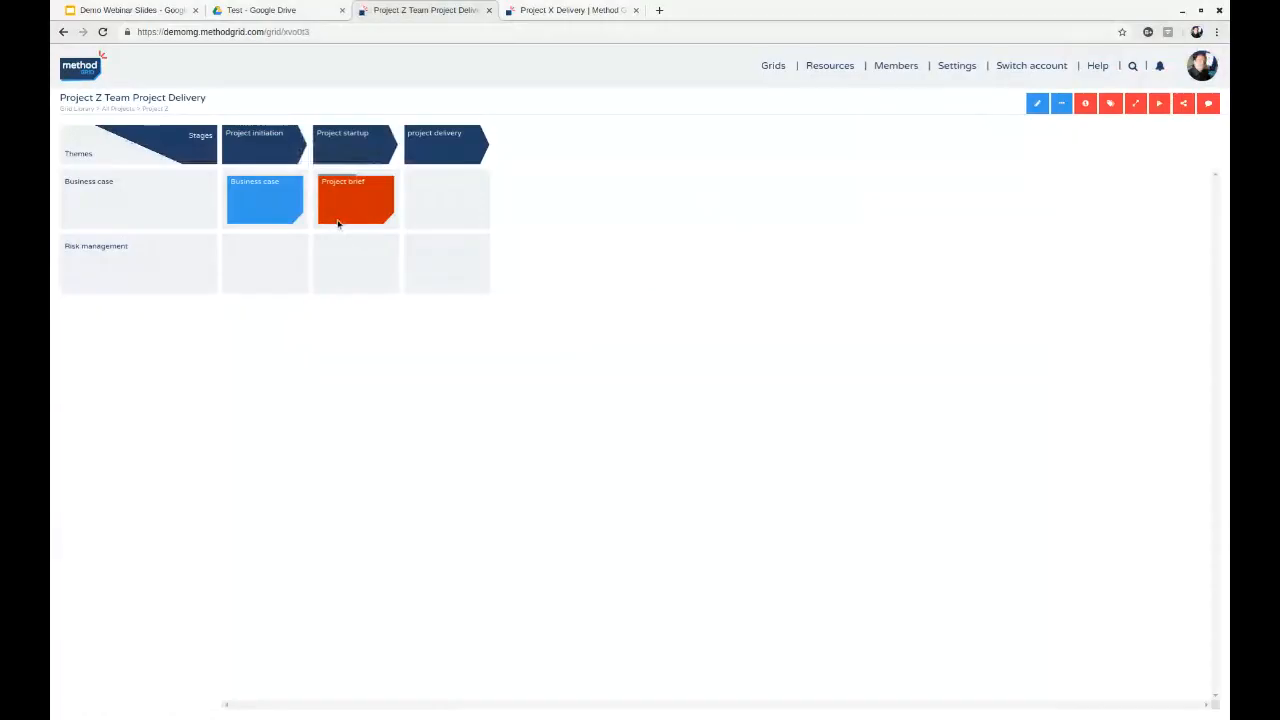
pyautogui.click(338, 224)
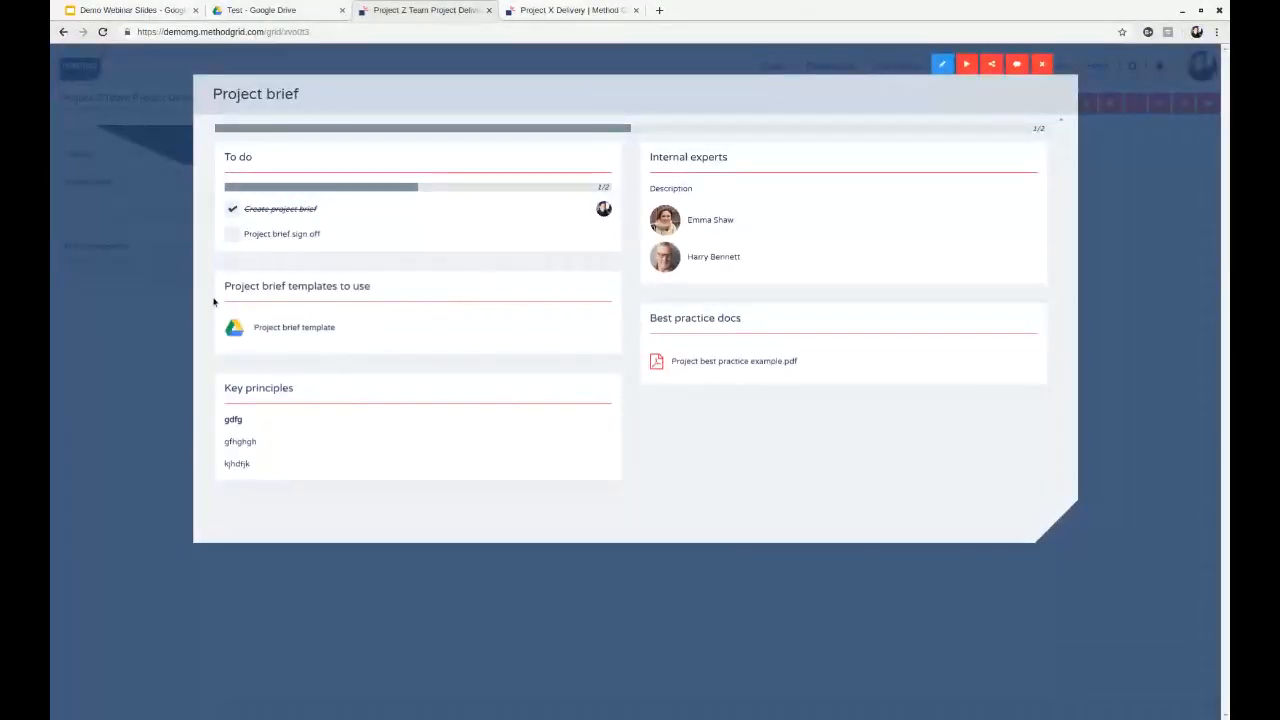
pyautogui.click(231, 234)
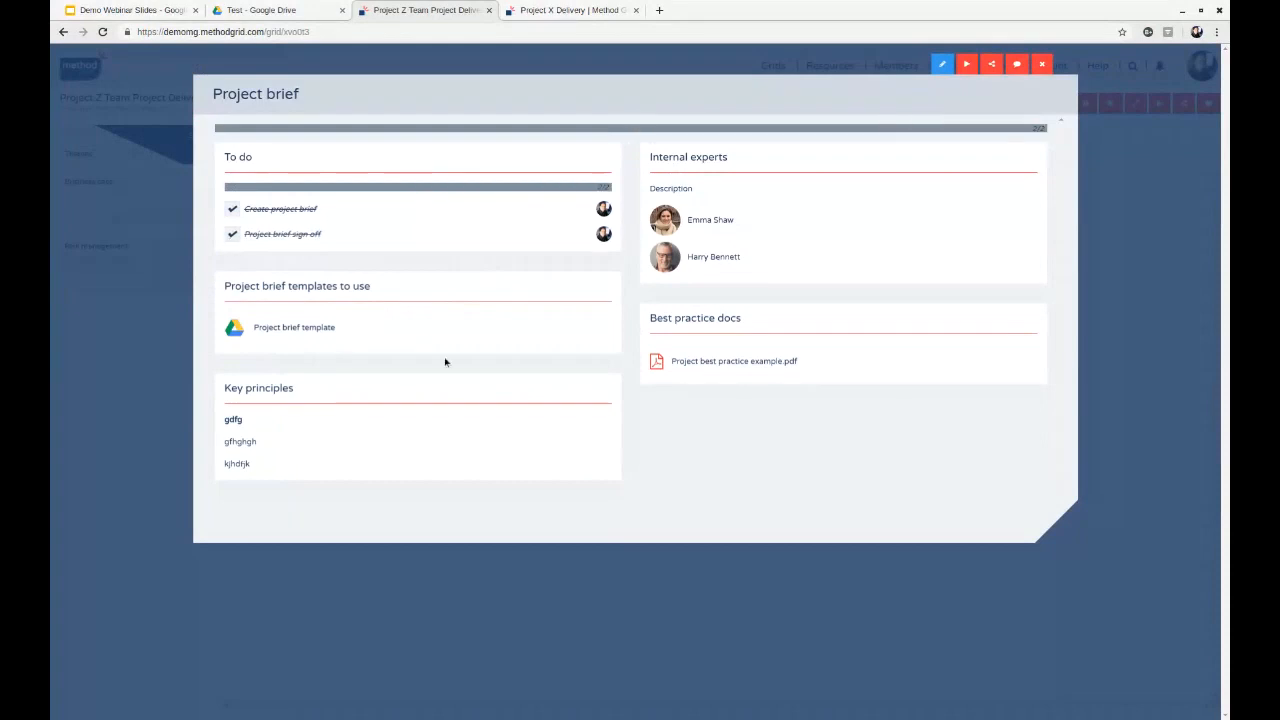
pyautogui.click(1042, 65)
# - View the grid's labels and its checklist display rule in edit mode, and leave edit mode
pyautogui.click(1110, 103)
pyautogui.click(1044, 105)
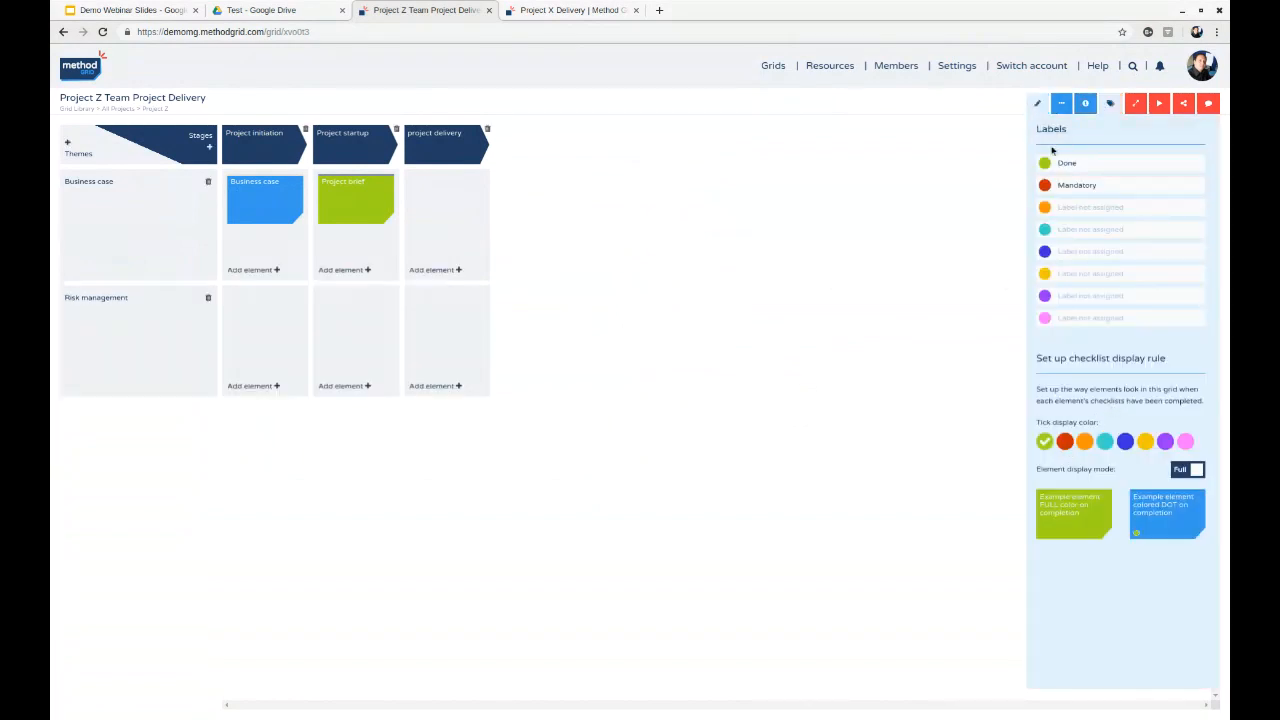
pyautogui.click(1039, 107)
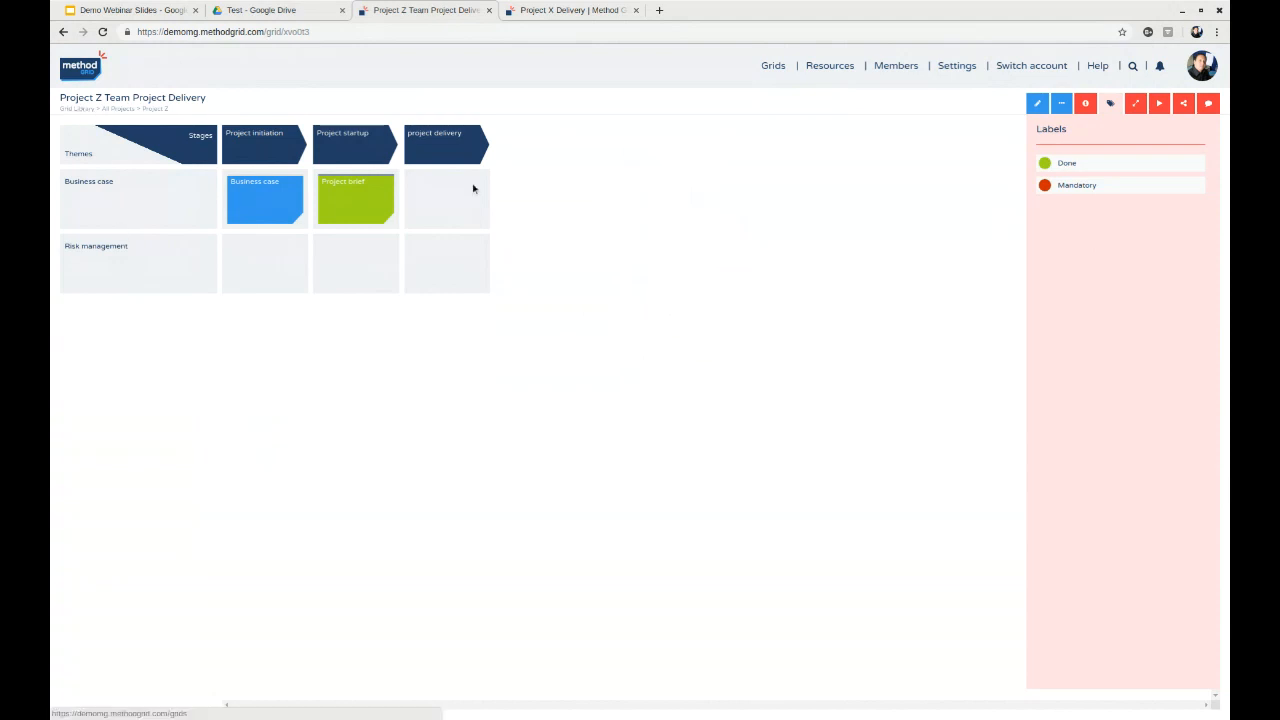
# - View the account's members and the logo settings in the domain configuration, and return to the members list
pyautogui.click(90, 110)
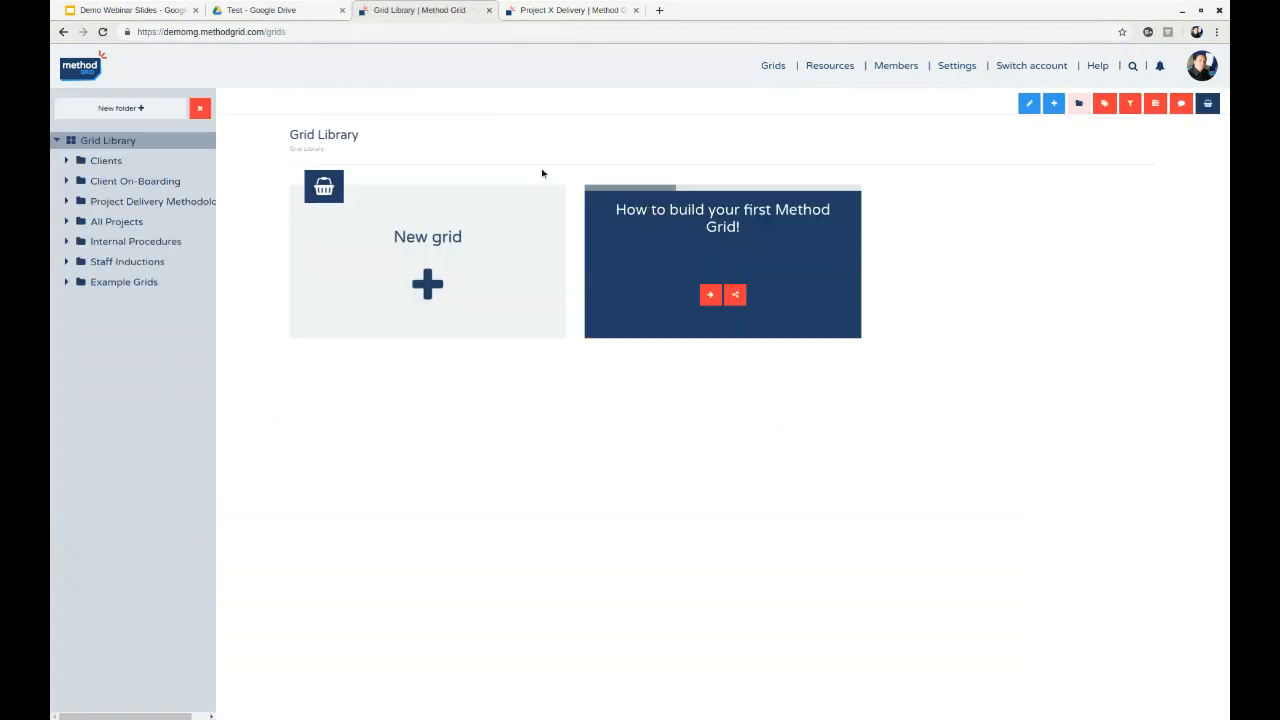
pyautogui.click(896, 66)
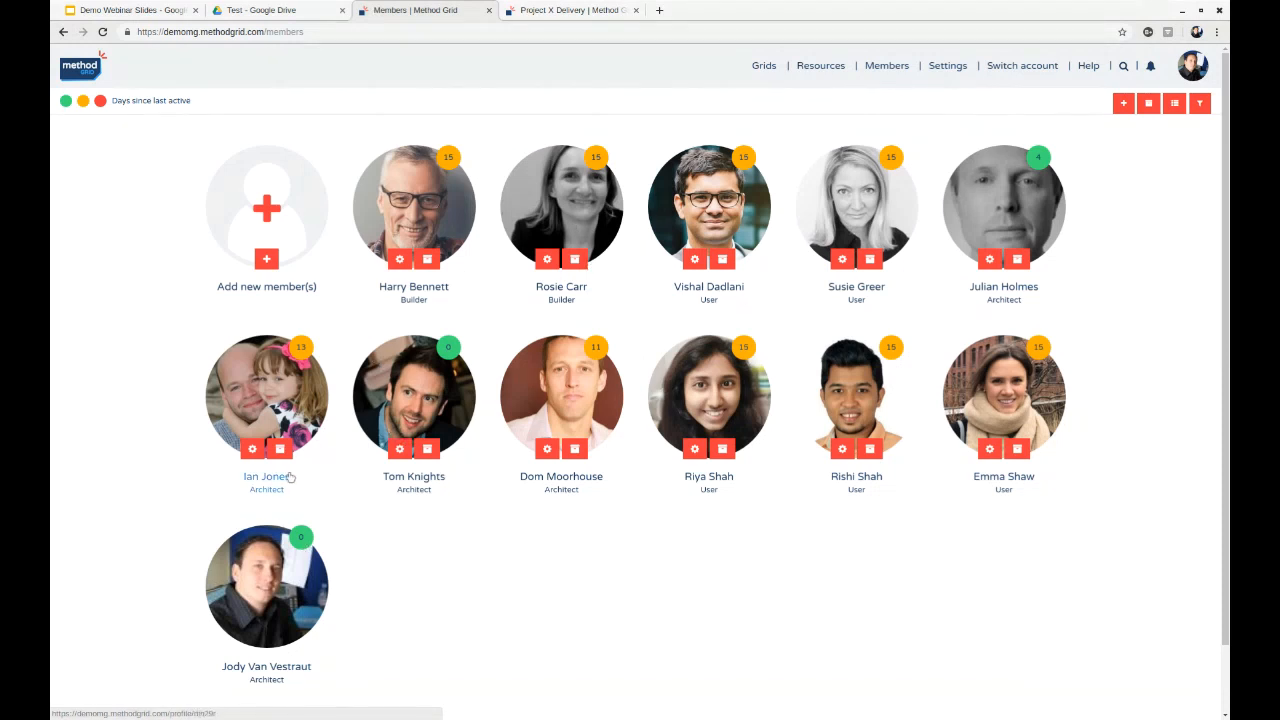
pyautogui.click(946, 70)
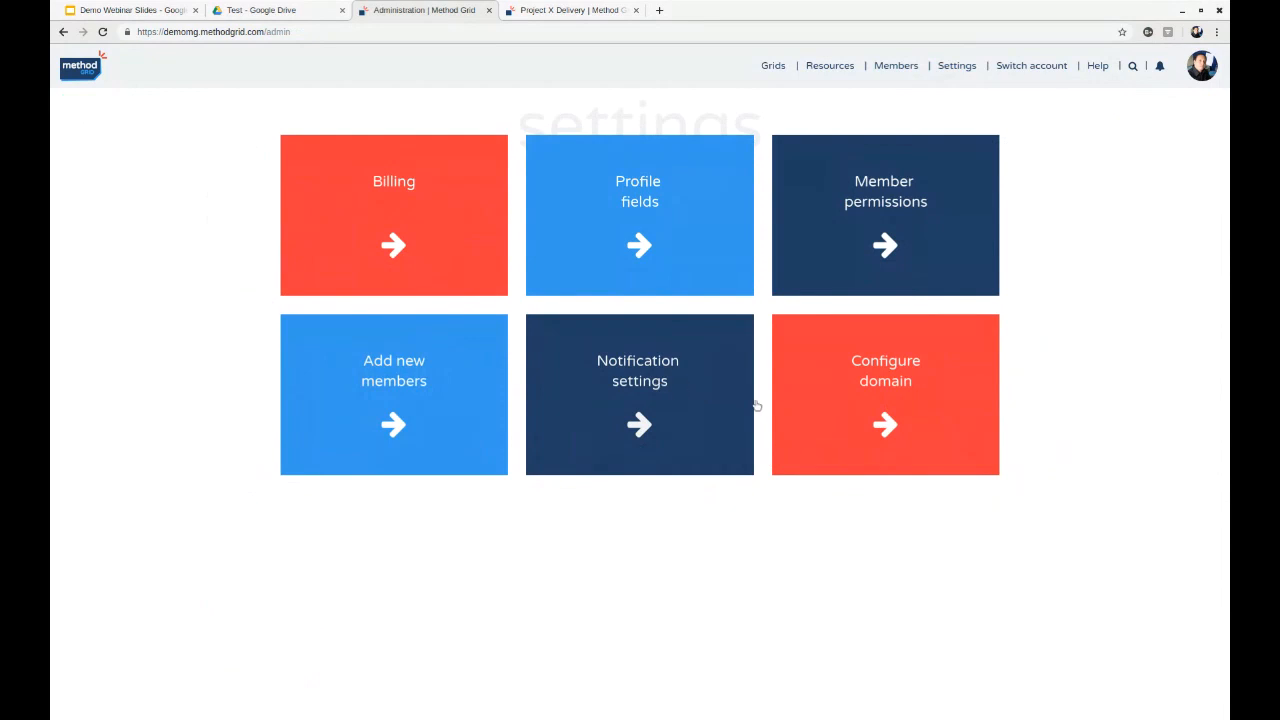
pyautogui.click(986, 410)
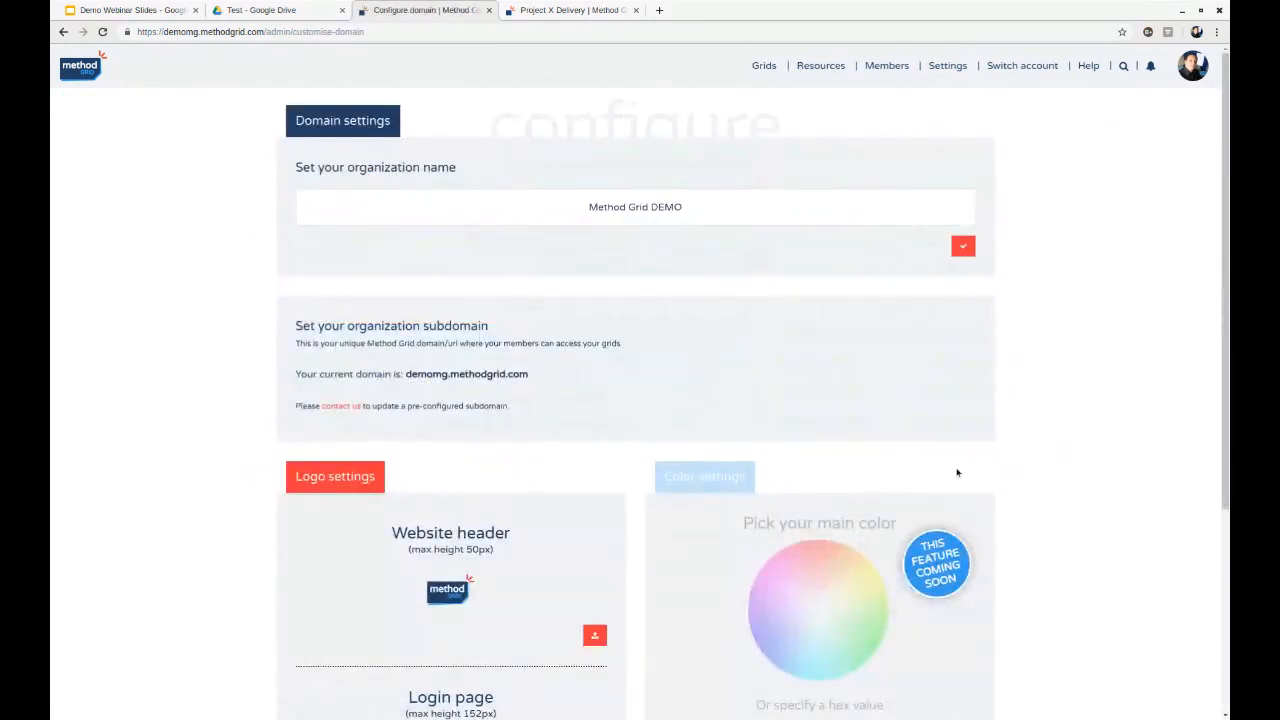
pyautogui.scroll(-2, 540, 542)
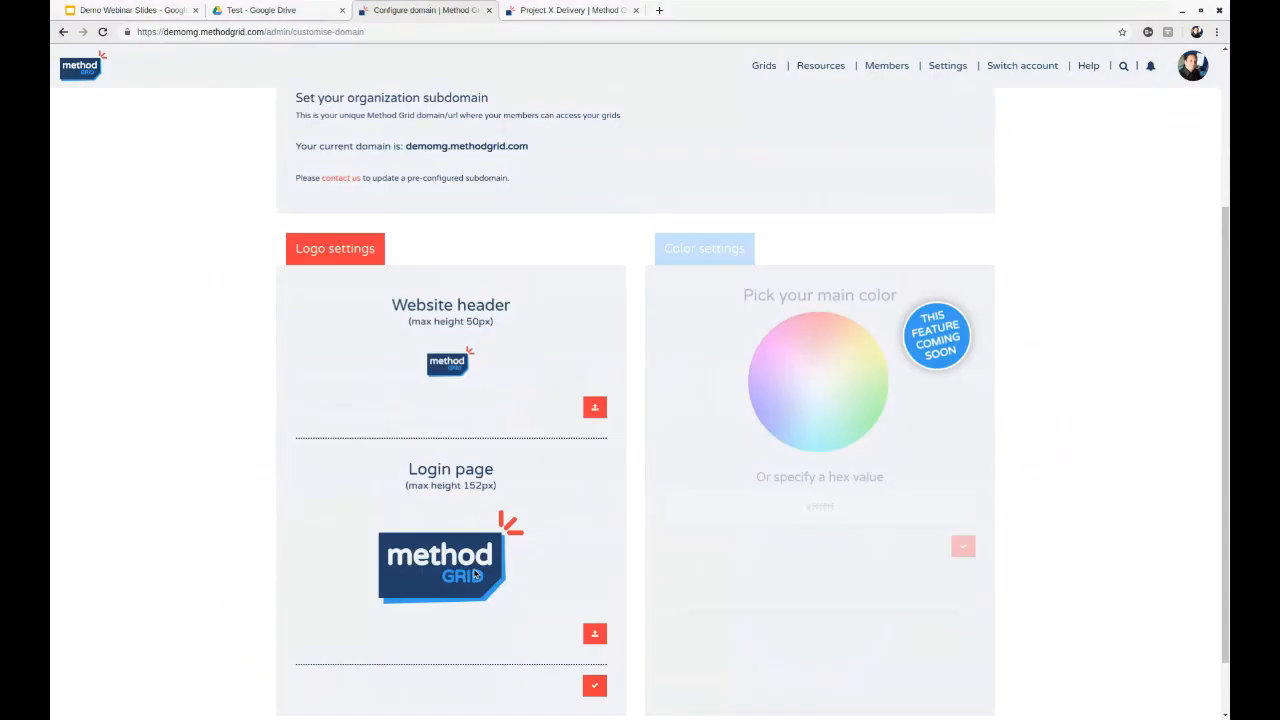
pyautogui.scroll(2, 540, 400)
pyautogui.click(887, 65)
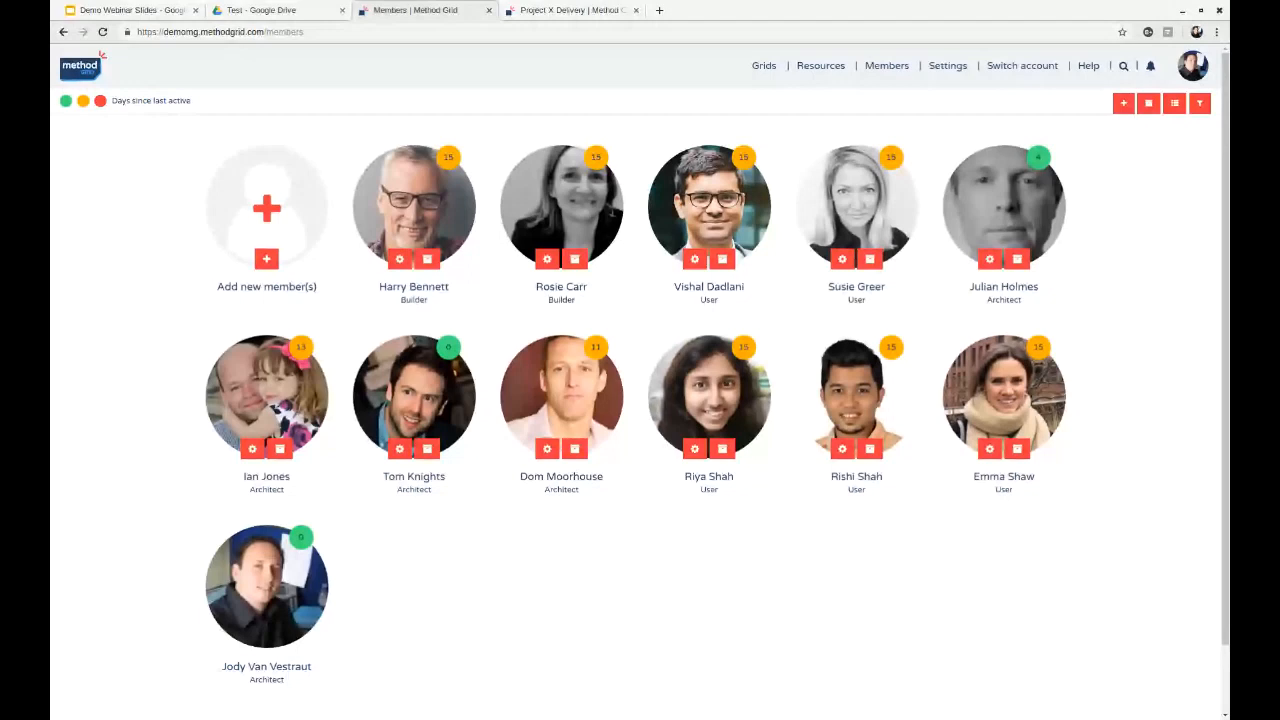
# - Open methodgrid.com in a new browser tab and view its online demo request form
pyautogui.click(659, 10)
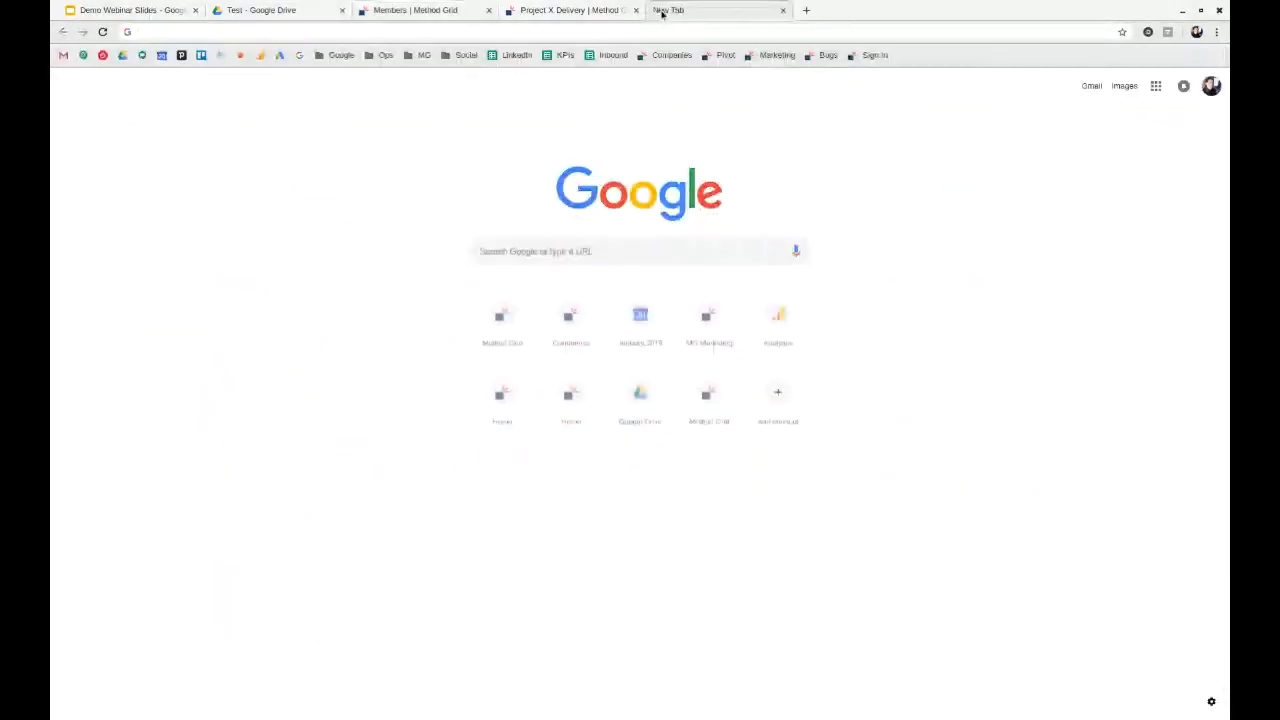
pyautogui.write('me')
pyautogui.press('Return')
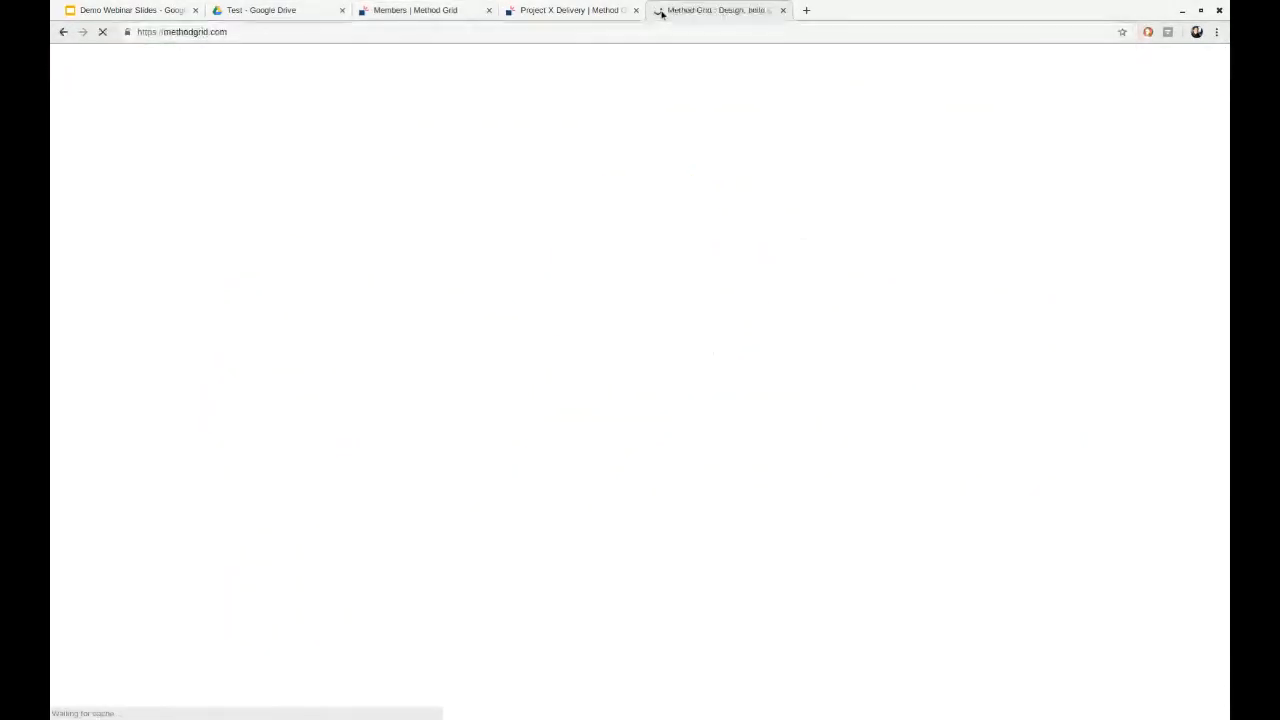
pyautogui.click(753, 57)
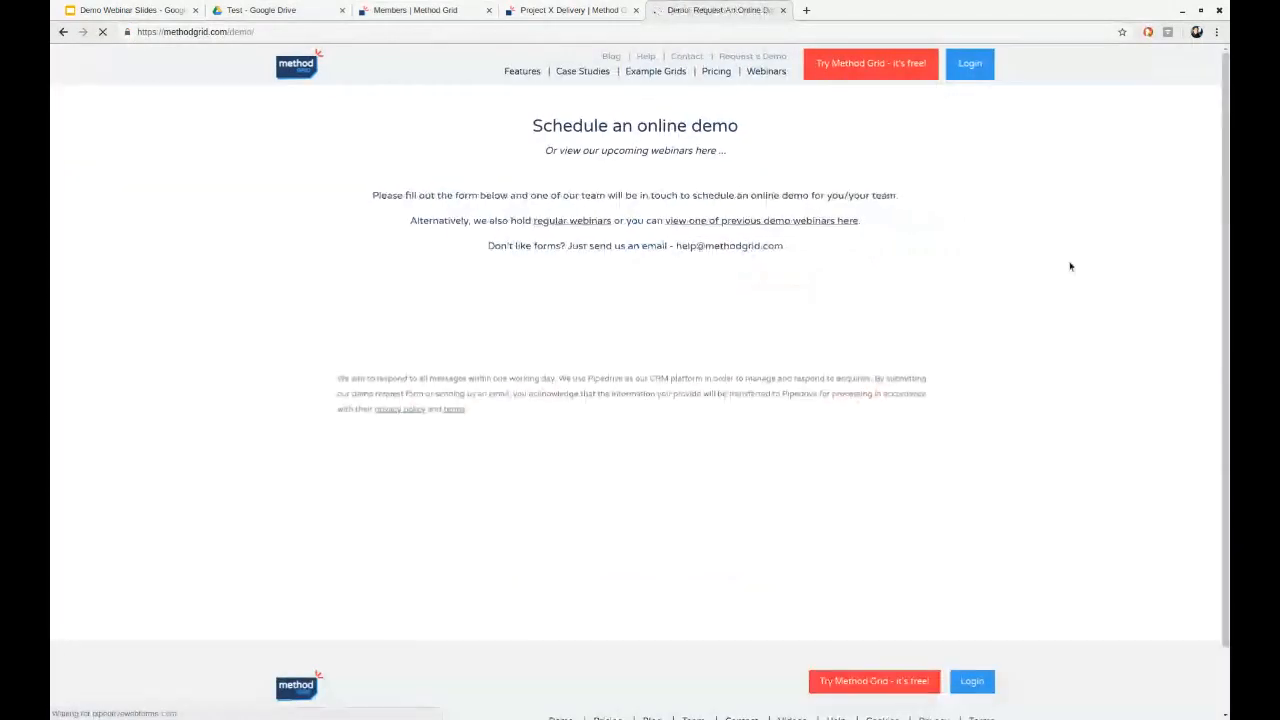
pyautogui.scroll(-1, 882, 326)
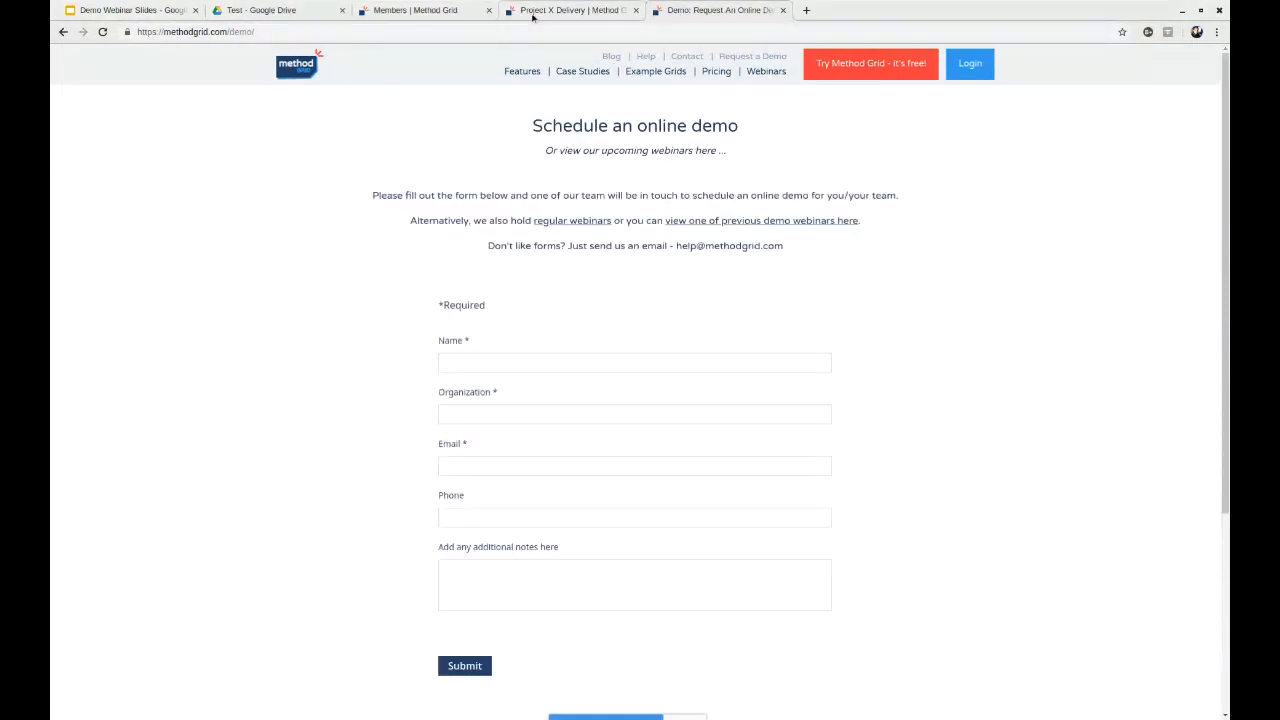
# - Close the Project X Delivery browser tab and reopen the Project Z Team Project Delivery grid from the grid library
pyautogui.click(533, 12)
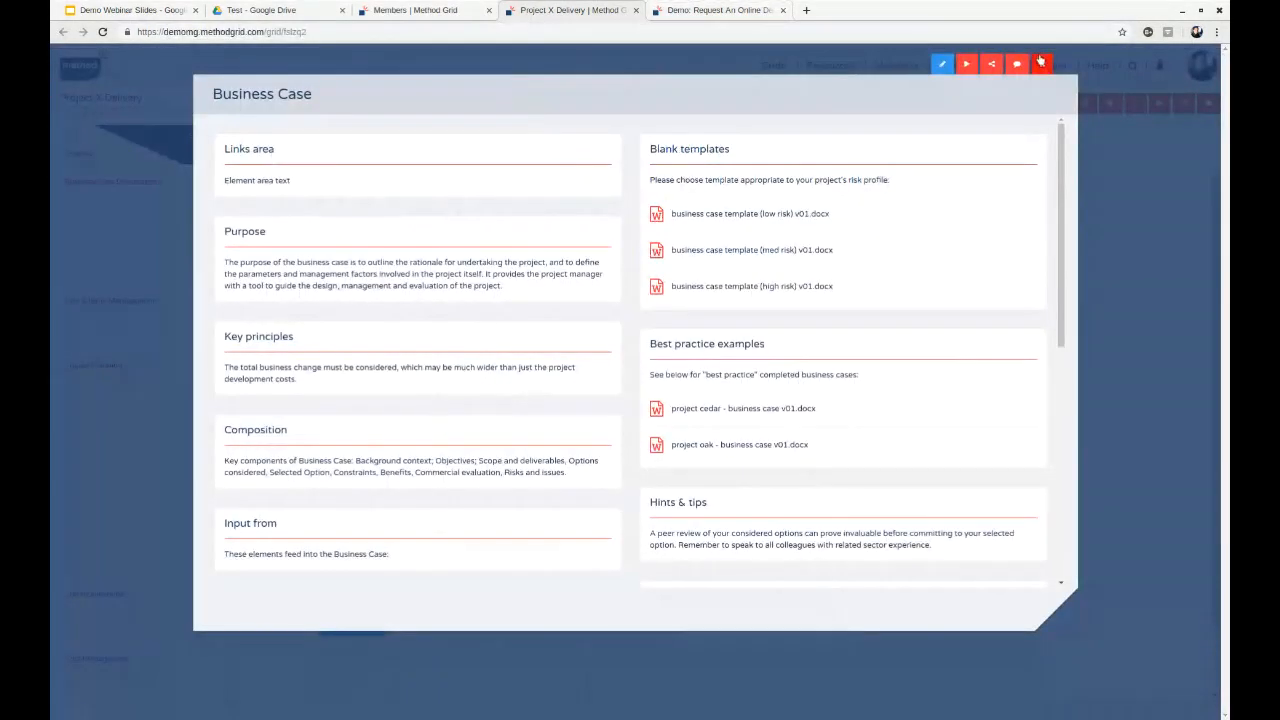
pyautogui.click(636, 10)
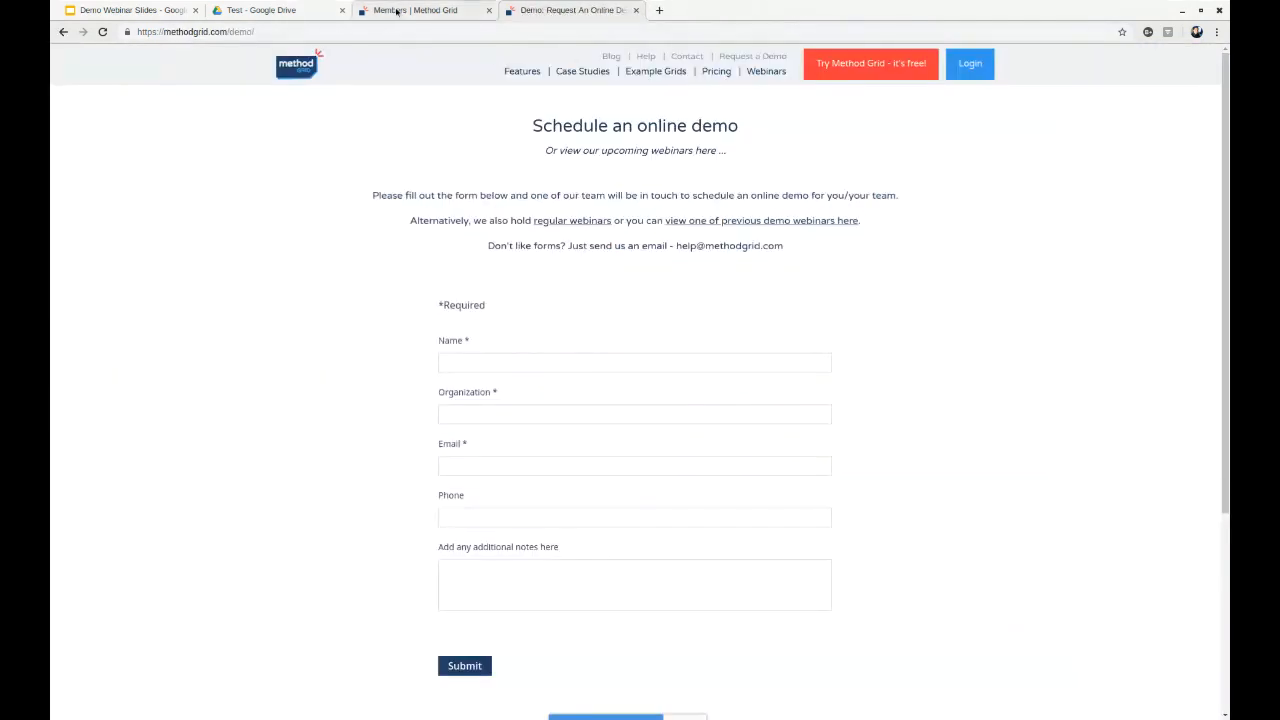
pyautogui.click(397, 12)
pyautogui.click(765, 65)
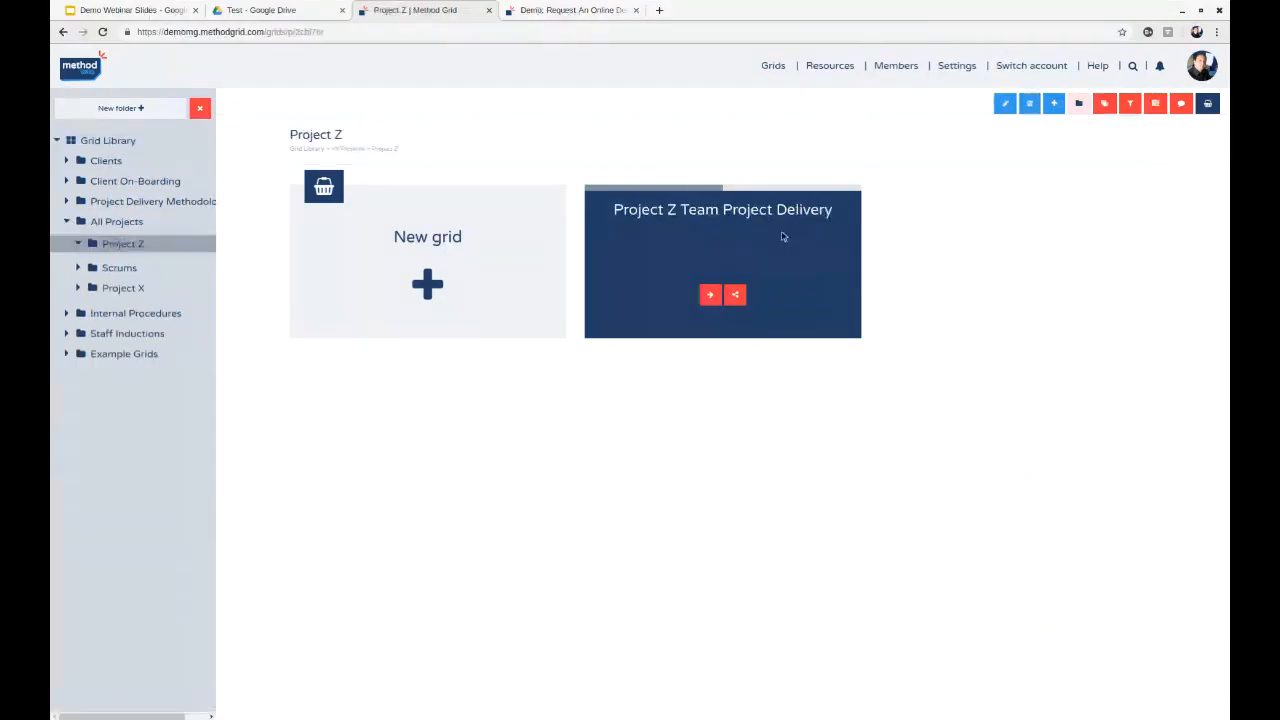
pyautogui.click(777, 214)
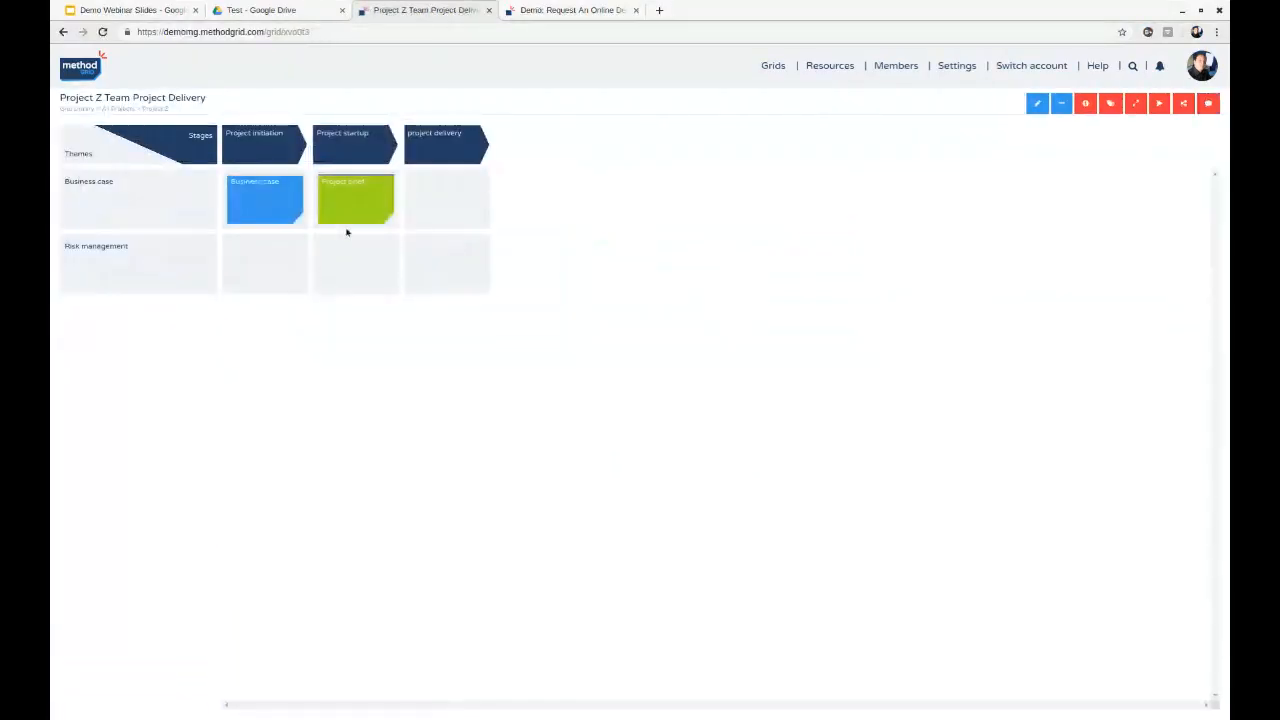
# - Open the Project brief template linked in the Project brief element and add "klnlsfdkl" after the document's "Project Brief" title
pyautogui.click(343, 205)
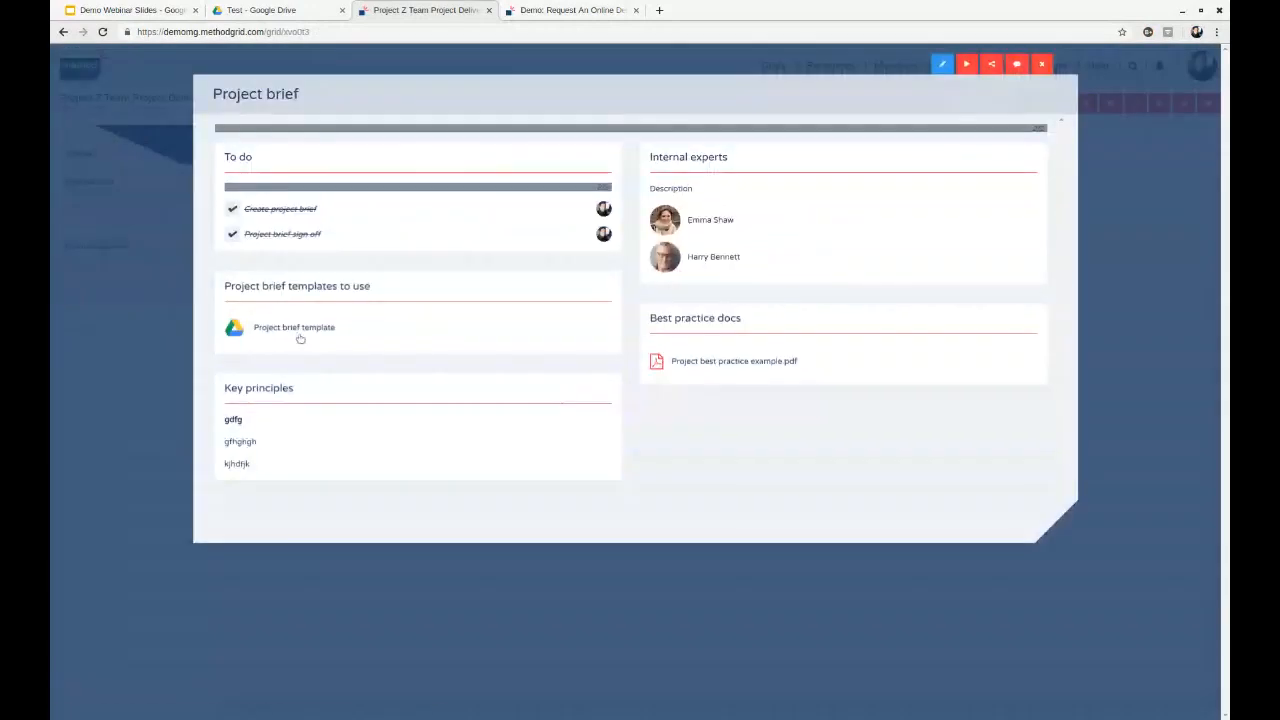
pyautogui.click(298, 336)
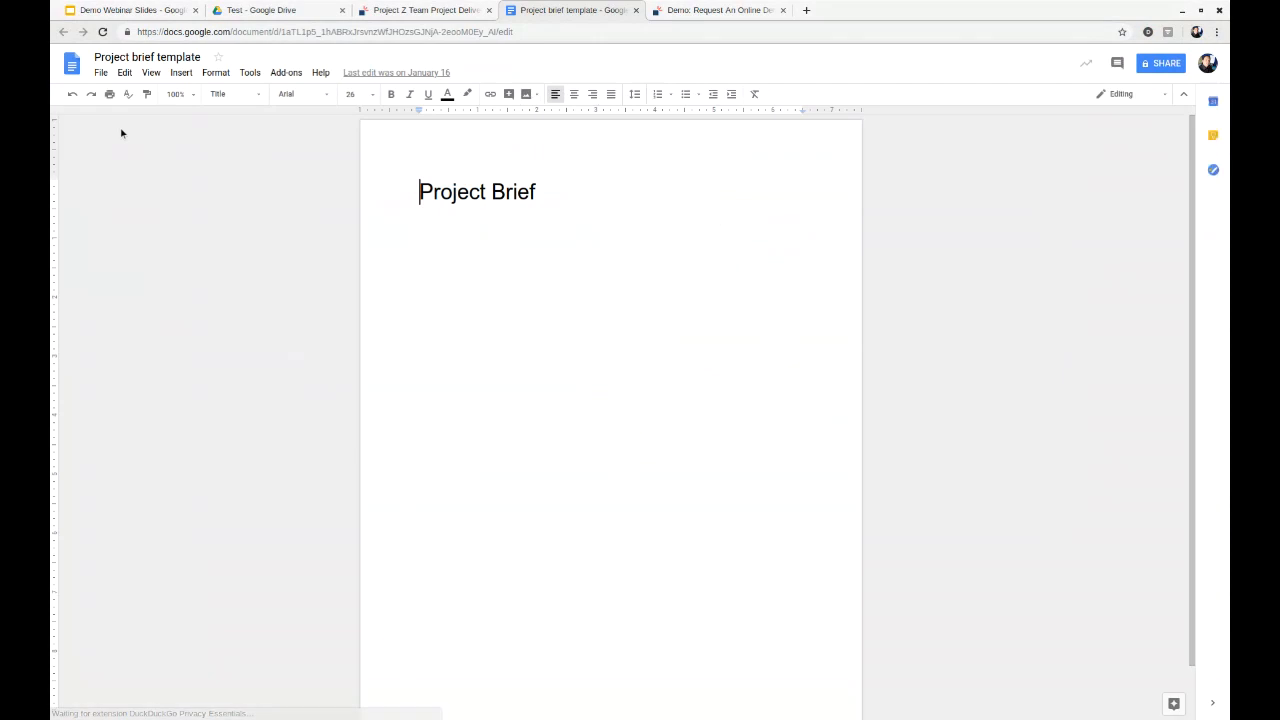
pyautogui.click(554, 202)
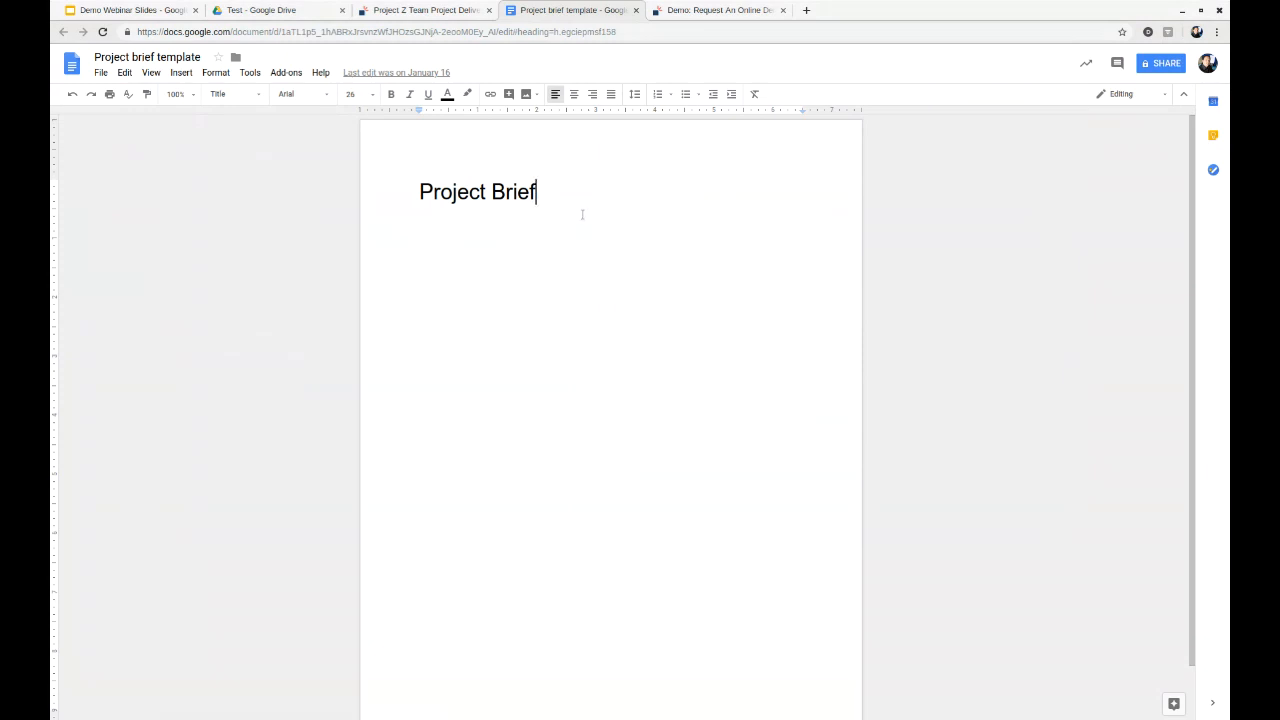
pyautogui.write('kln')
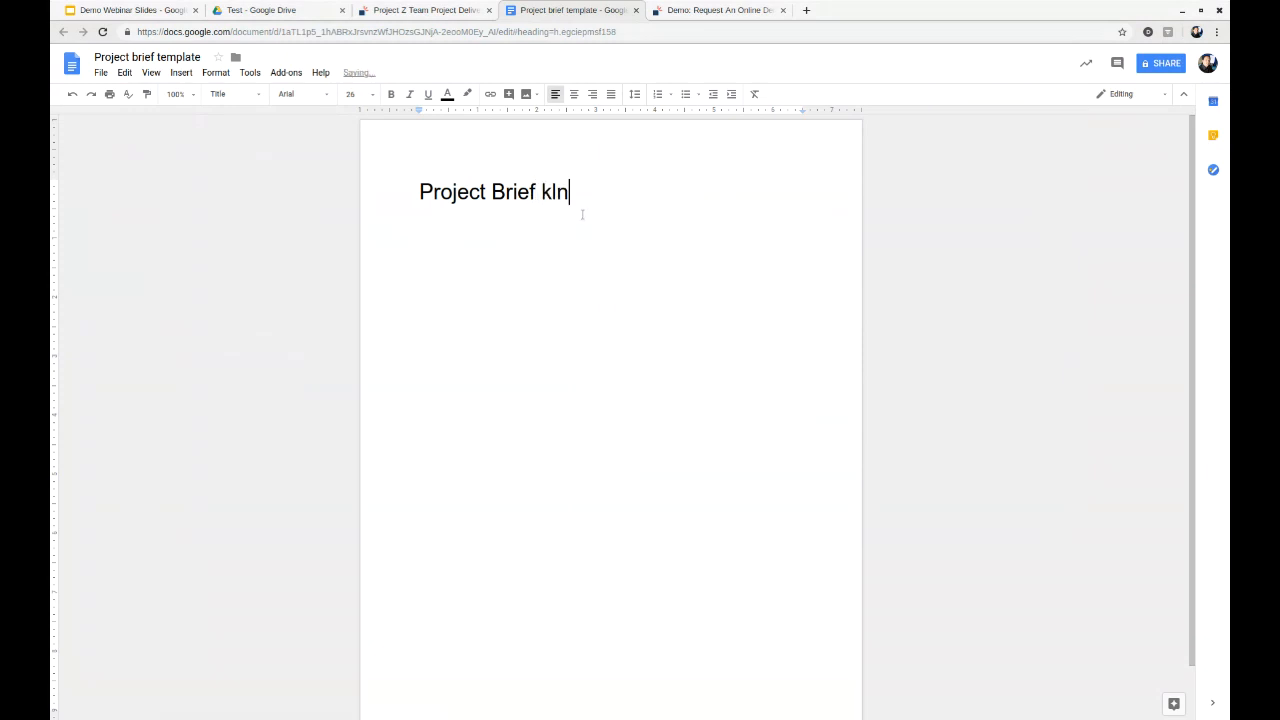
pyautogui.write('lsfdkl')
# - Compare the Project brief element's template link with the edited Google Docs document, and return to the element
pyautogui.click(392, 11)
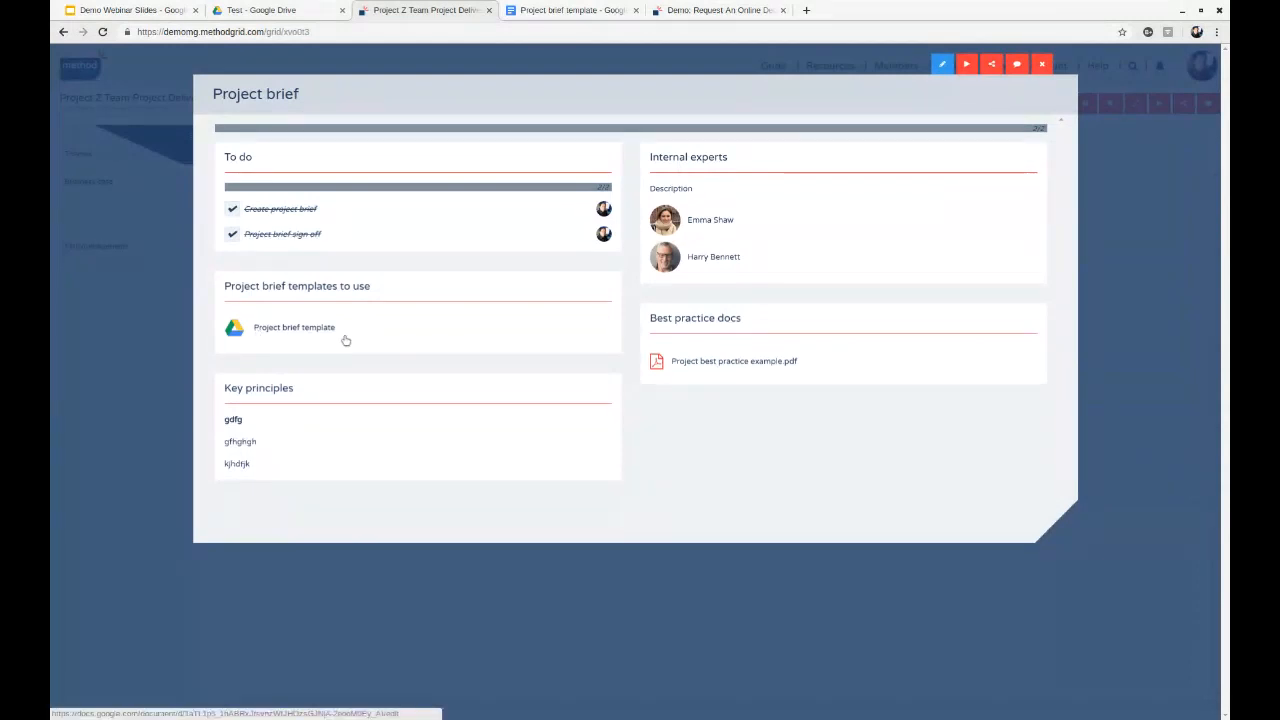
pyautogui.click(580, 10)
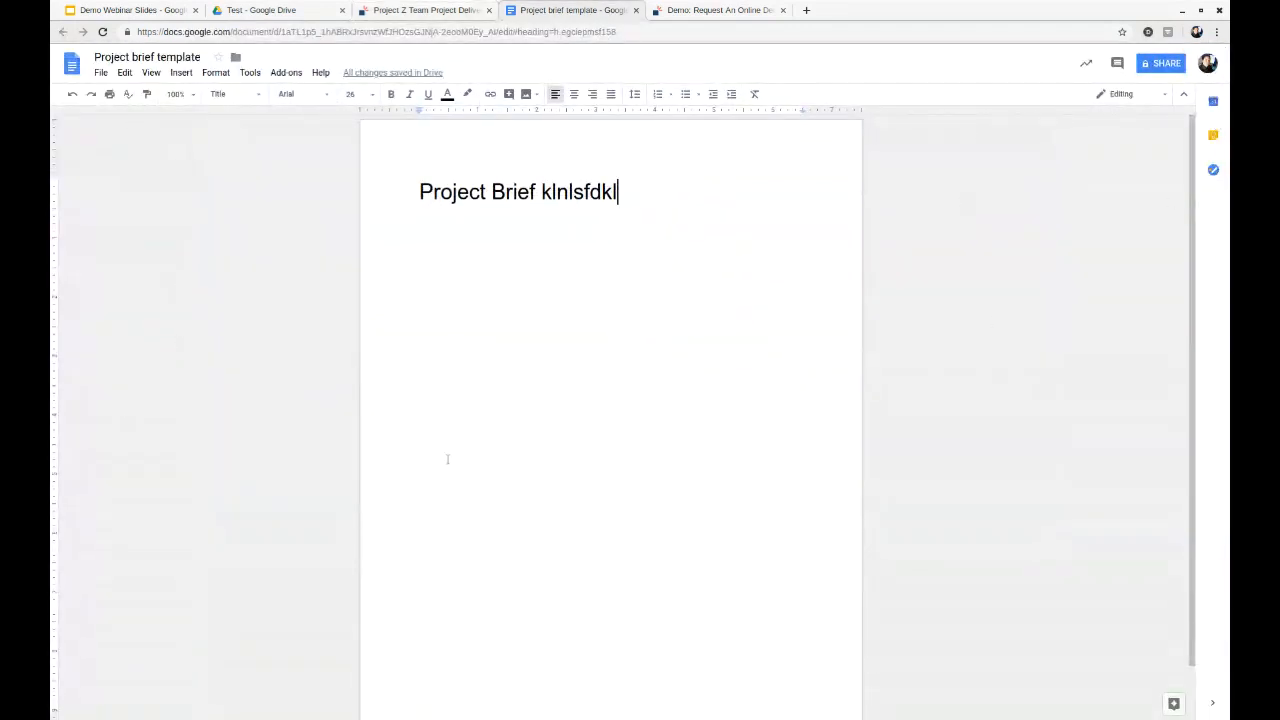
pyautogui.click(405, 10)
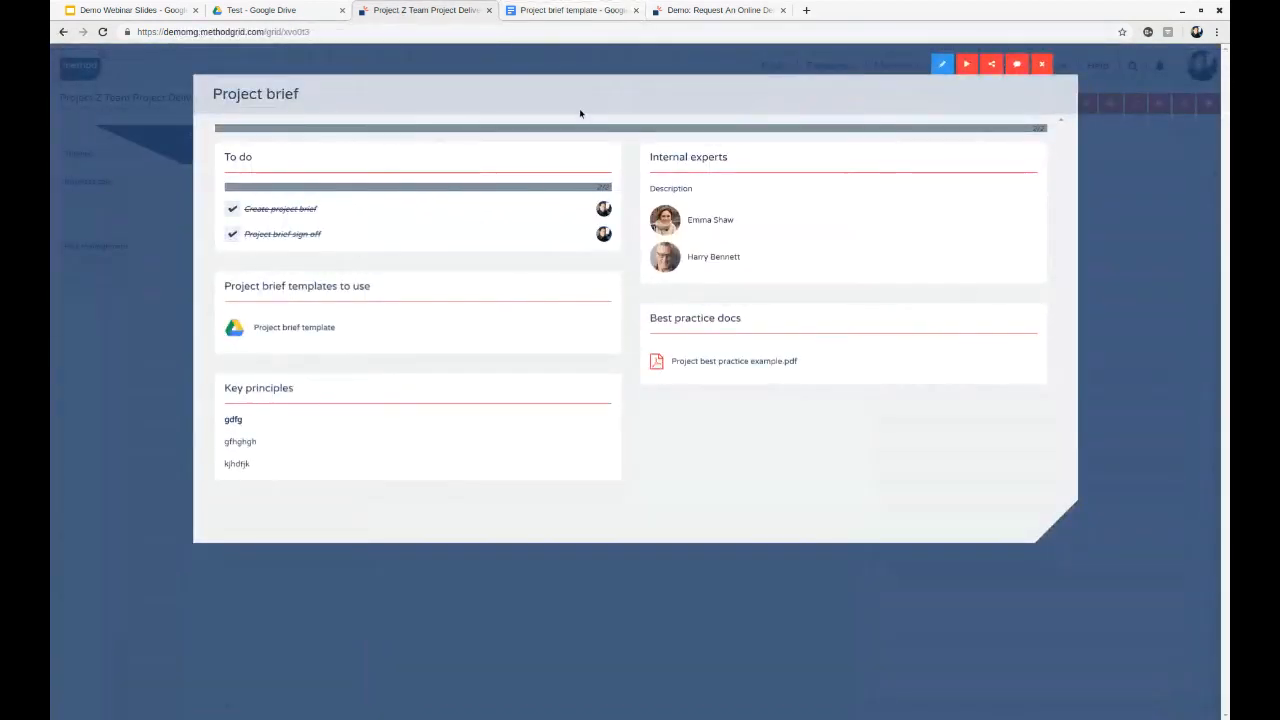
pyautogui.click(567, 10)
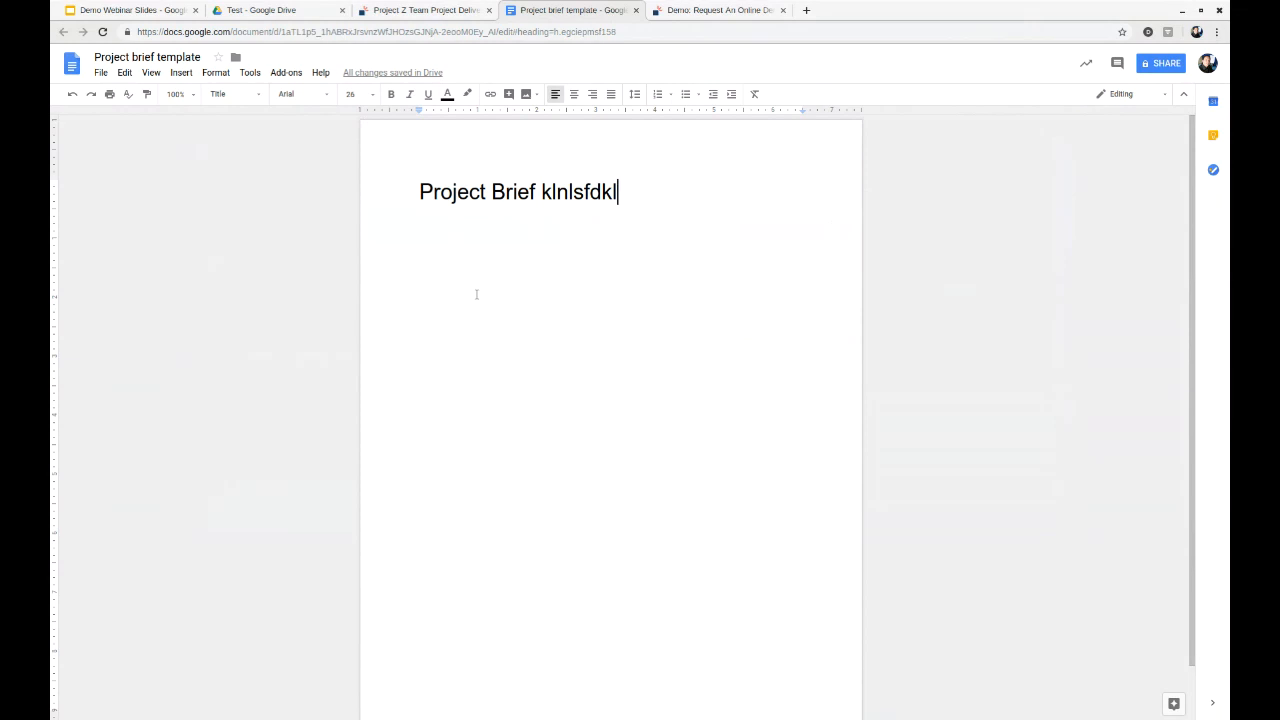
pyautogui.click(405, 10)
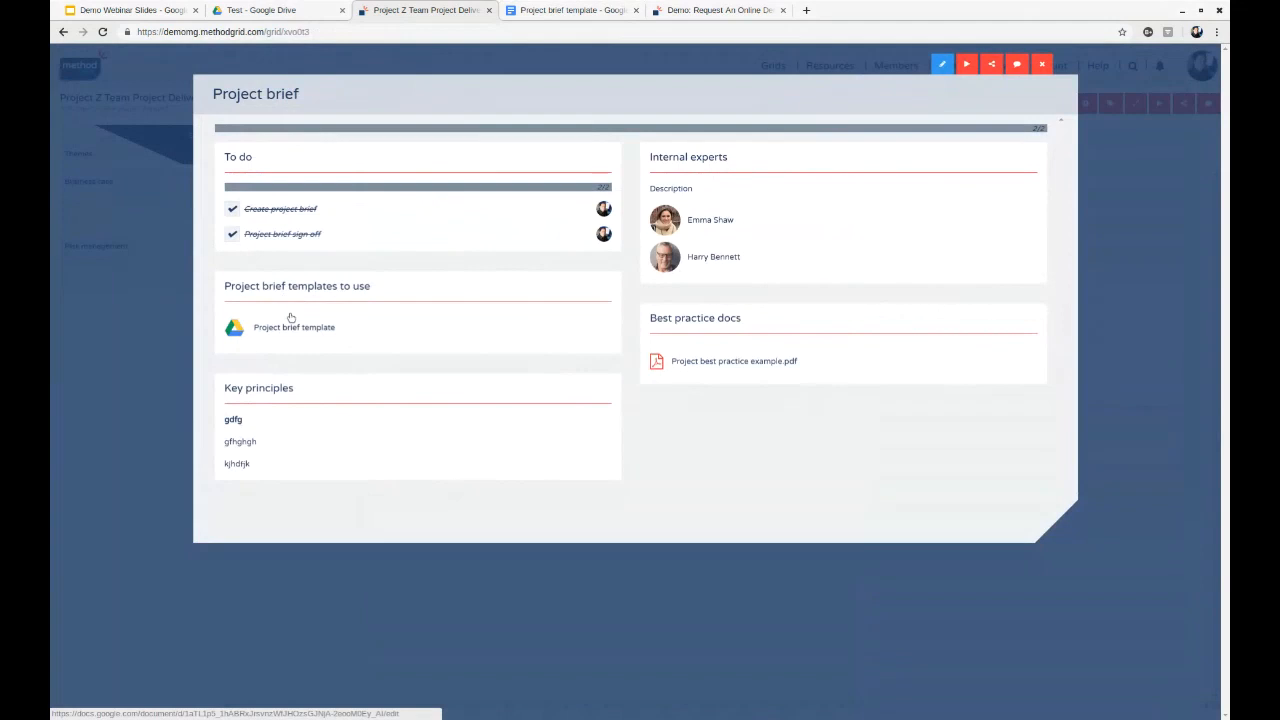
# - Put the Project brief element in edit mode and add a web links content area to it
pyautogui.click(943, 65)
pyautogui.click(891, 64)
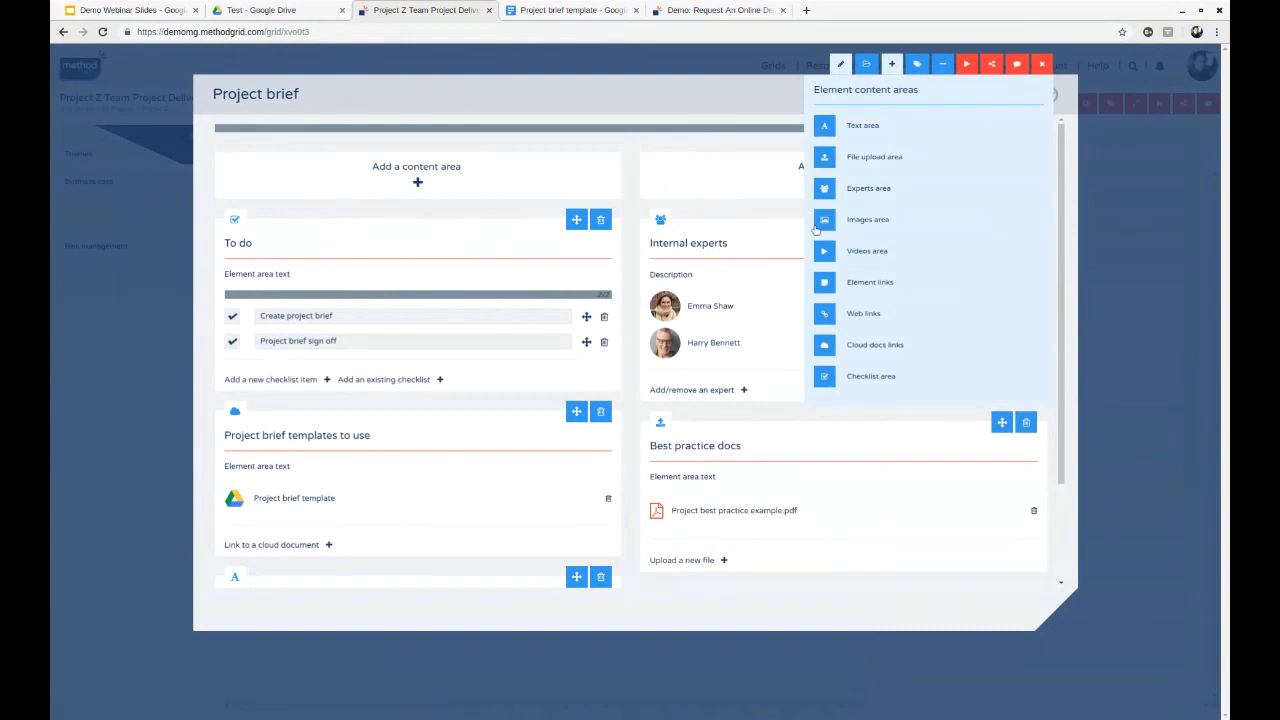
pyautogui.click(849, 316)
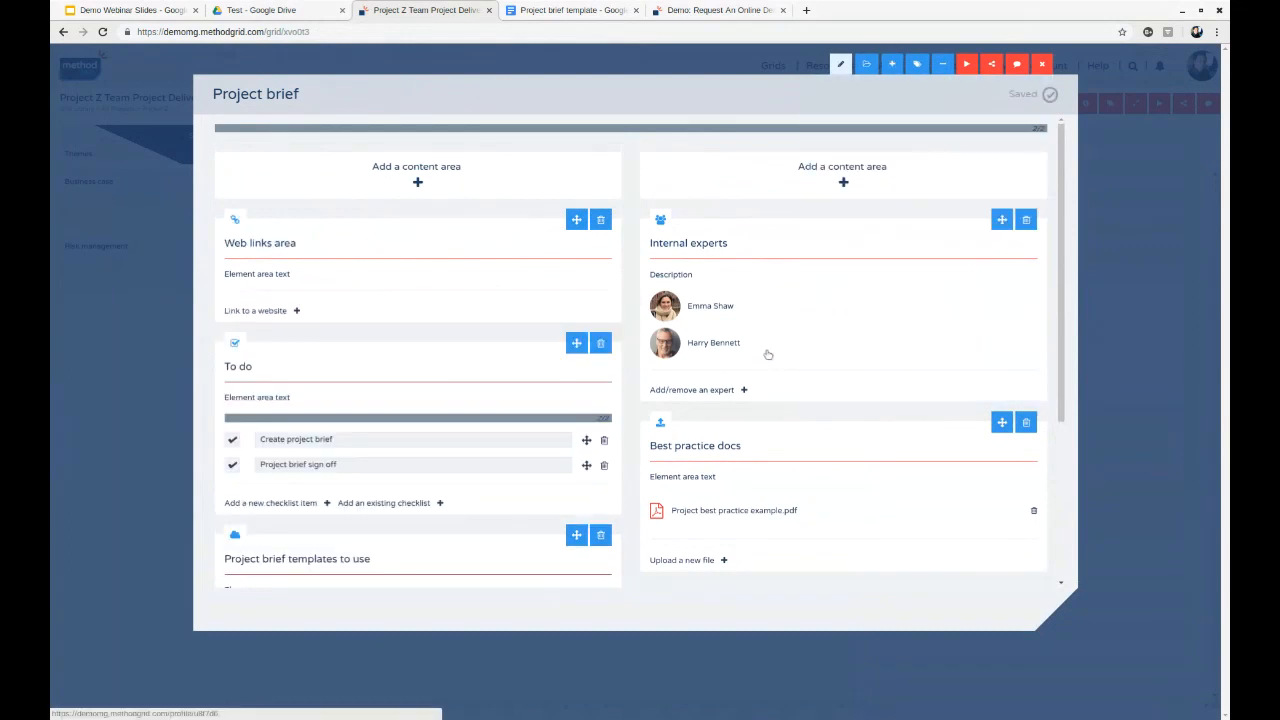
# - Start a website link in the new web links area with the link URL "file://d:"
pyautogui.click(257, 309)
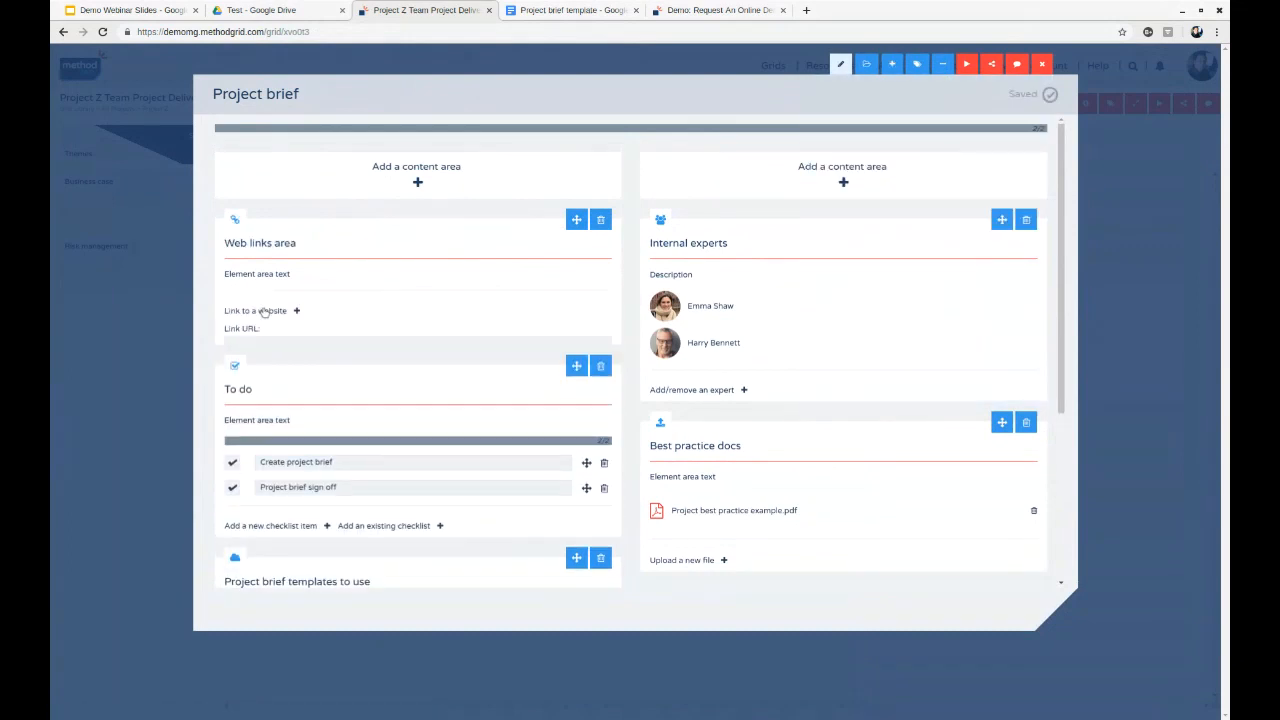
pyautogui.click(303, 347)
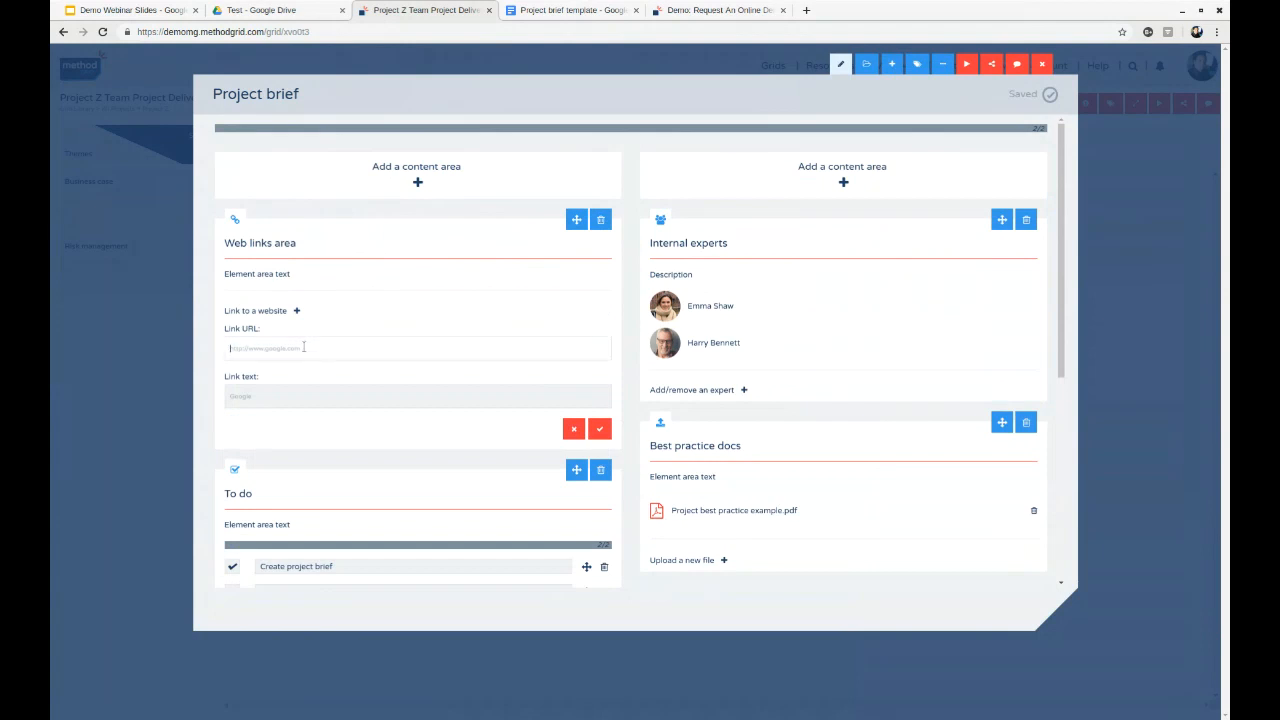
pyautogui.write('s')
pyautogui.write('ile://d:')
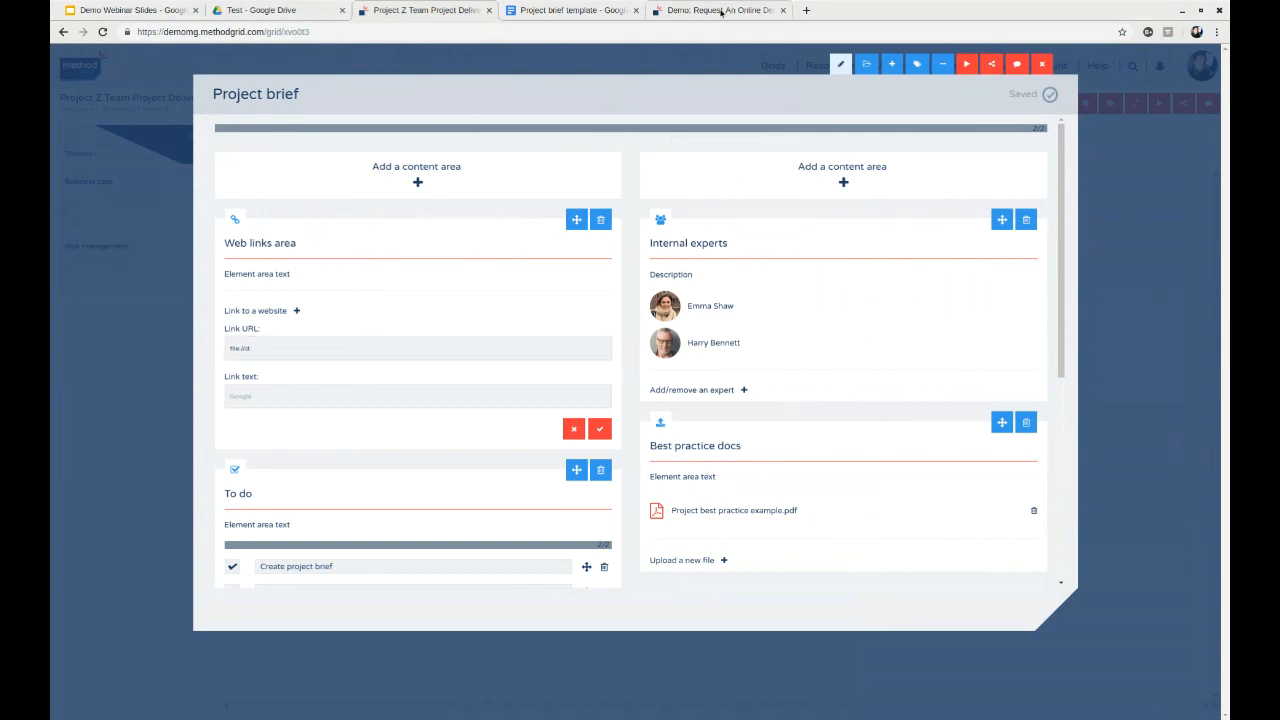
# - Switch to the Method Grid website and browse its case studies and example grids
pyautogui.click(722, 12)
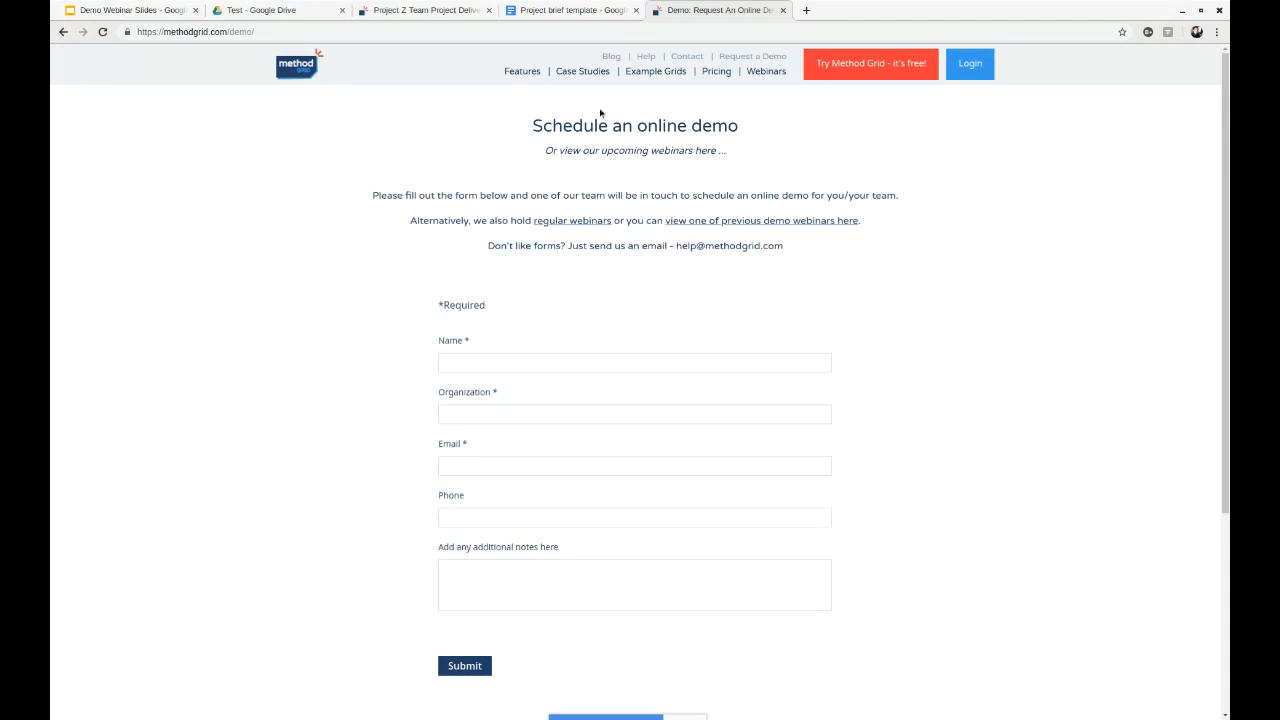
pyautogui.click(583, 72)
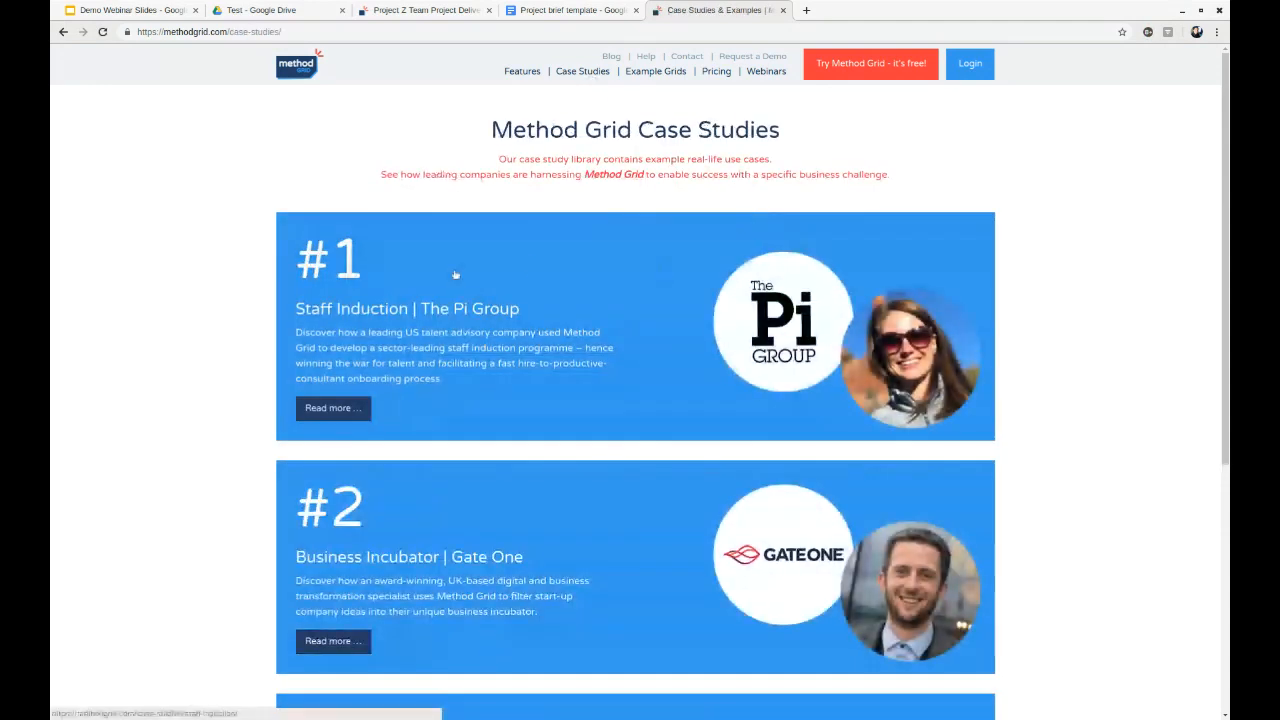
pyautogui.scroll(-2, 536, 307)
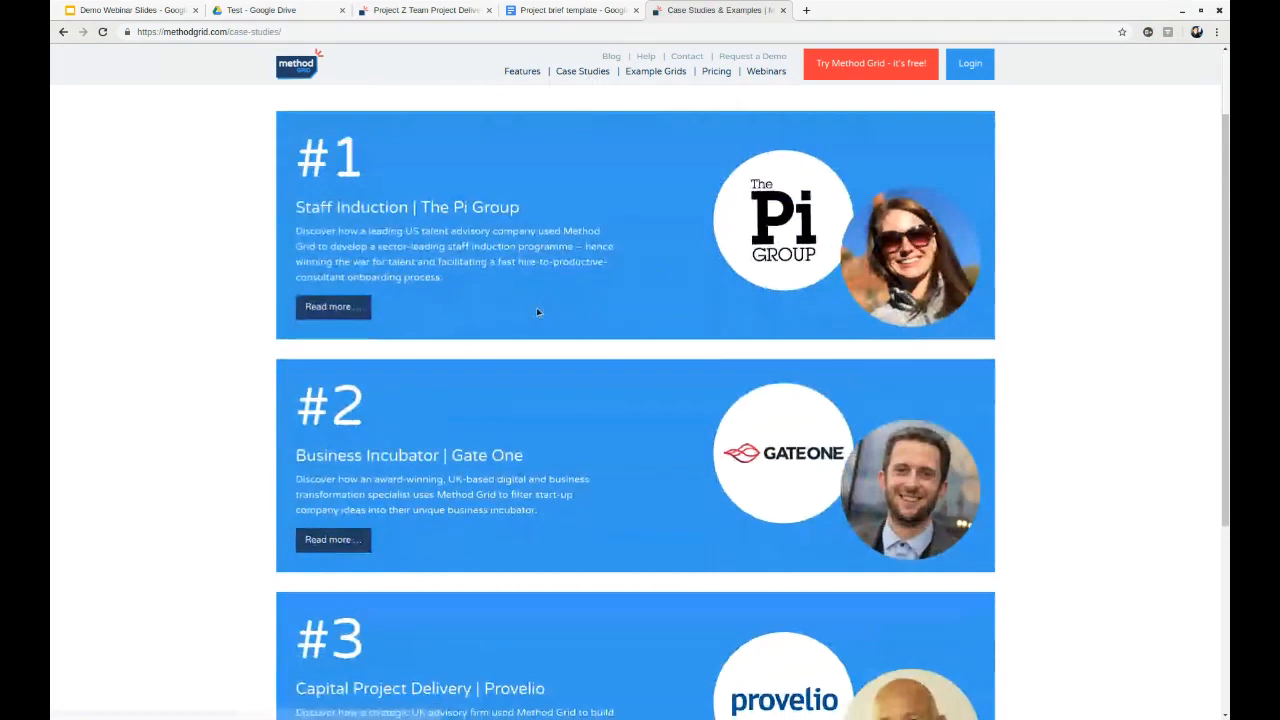
pyautogui.scroll(-2, 585, 340)
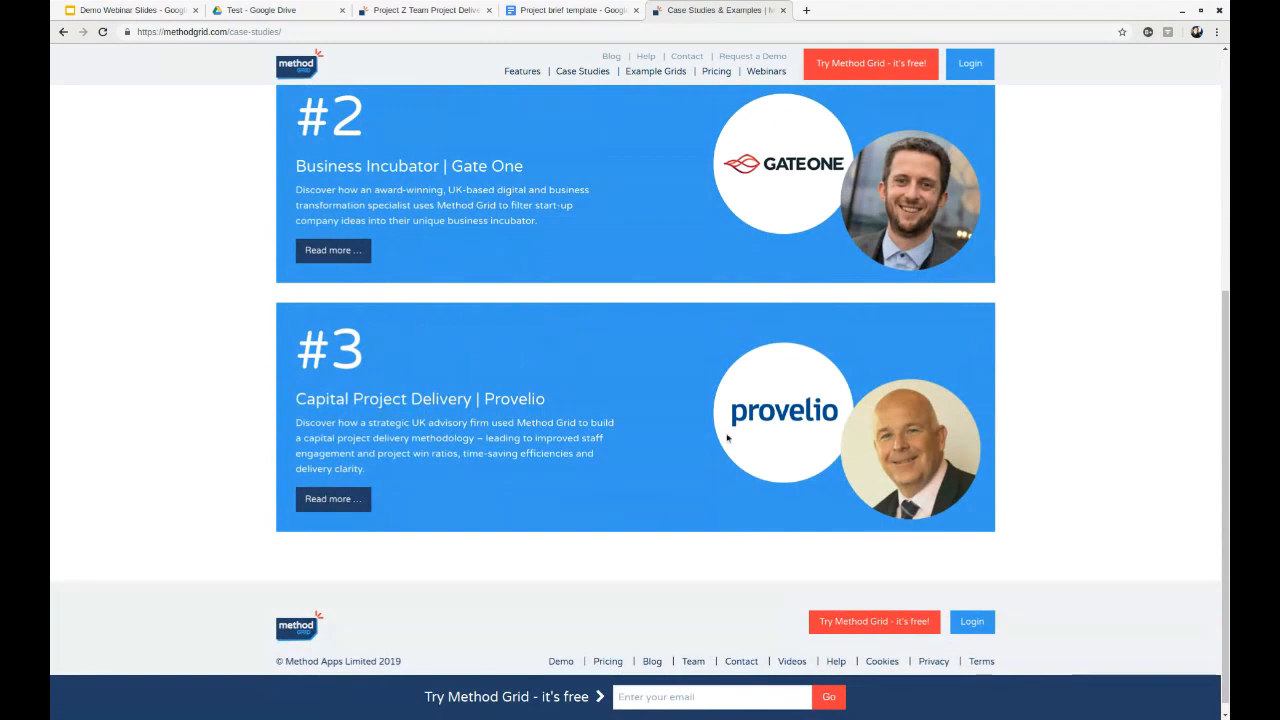
pyautogui.scroll(2, 612, 284)
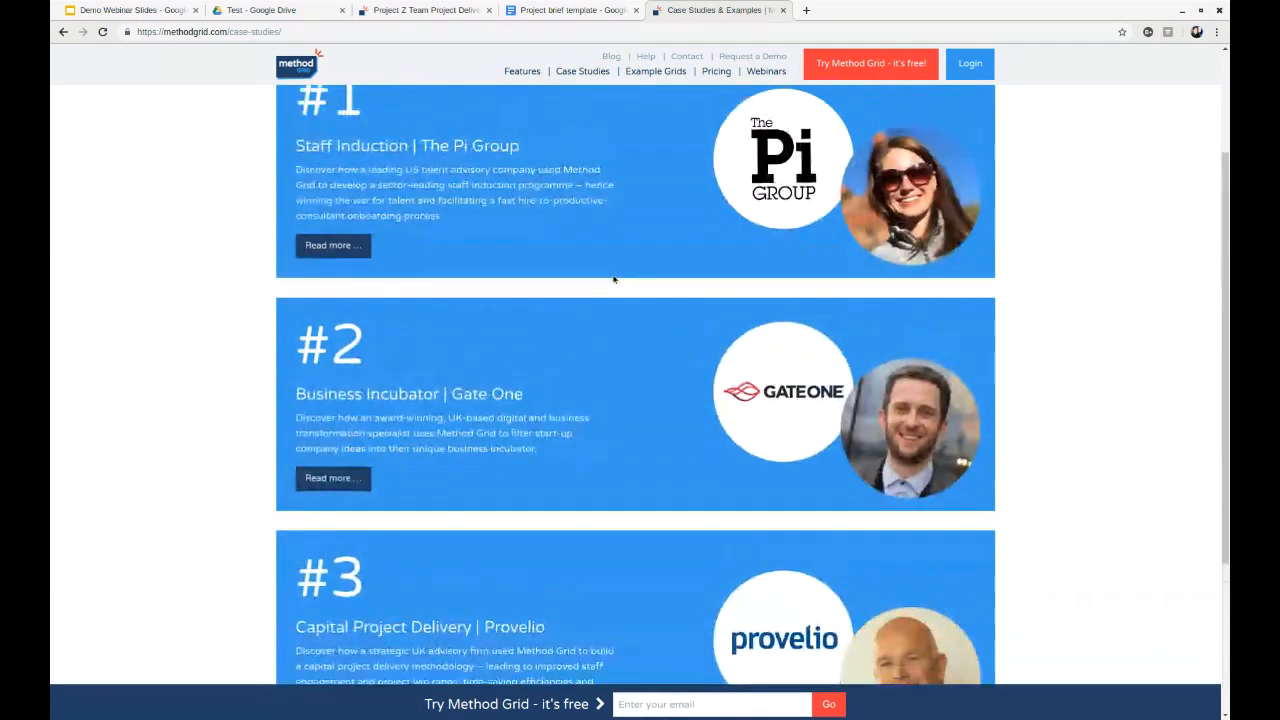
pyautogui.click(656, 72)
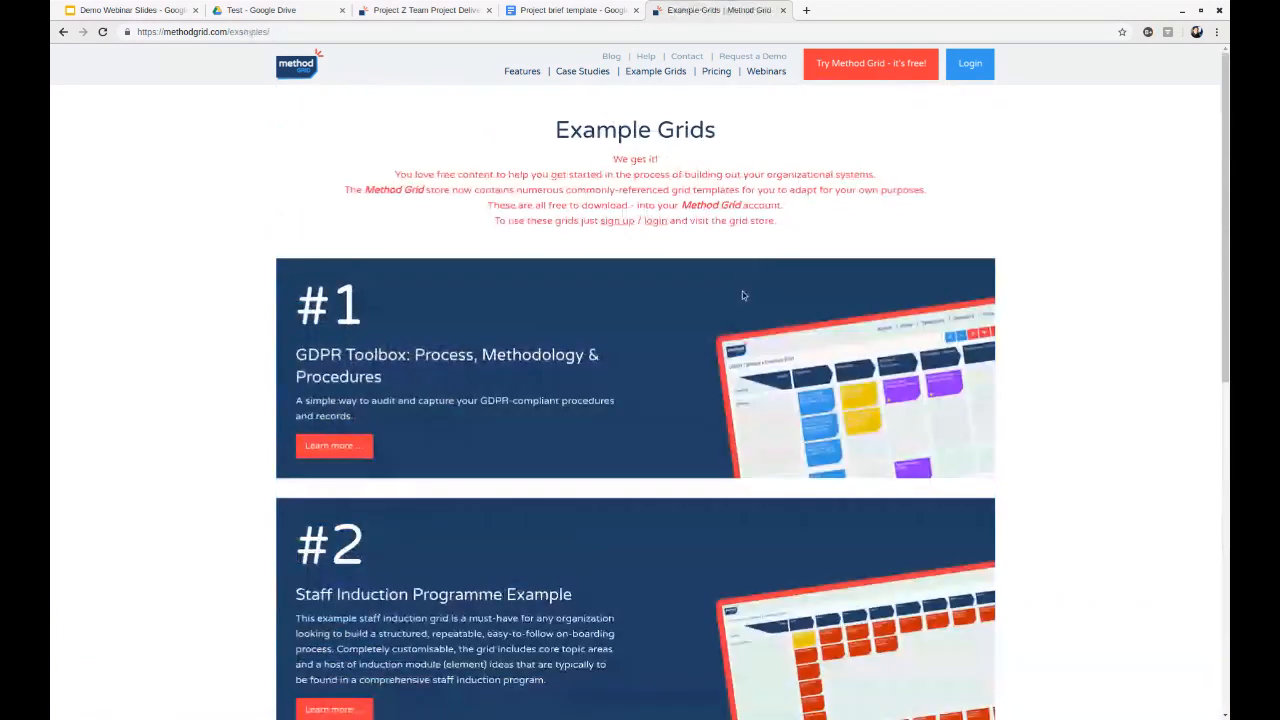
pyautogui.scroll(-4, 370, 300)
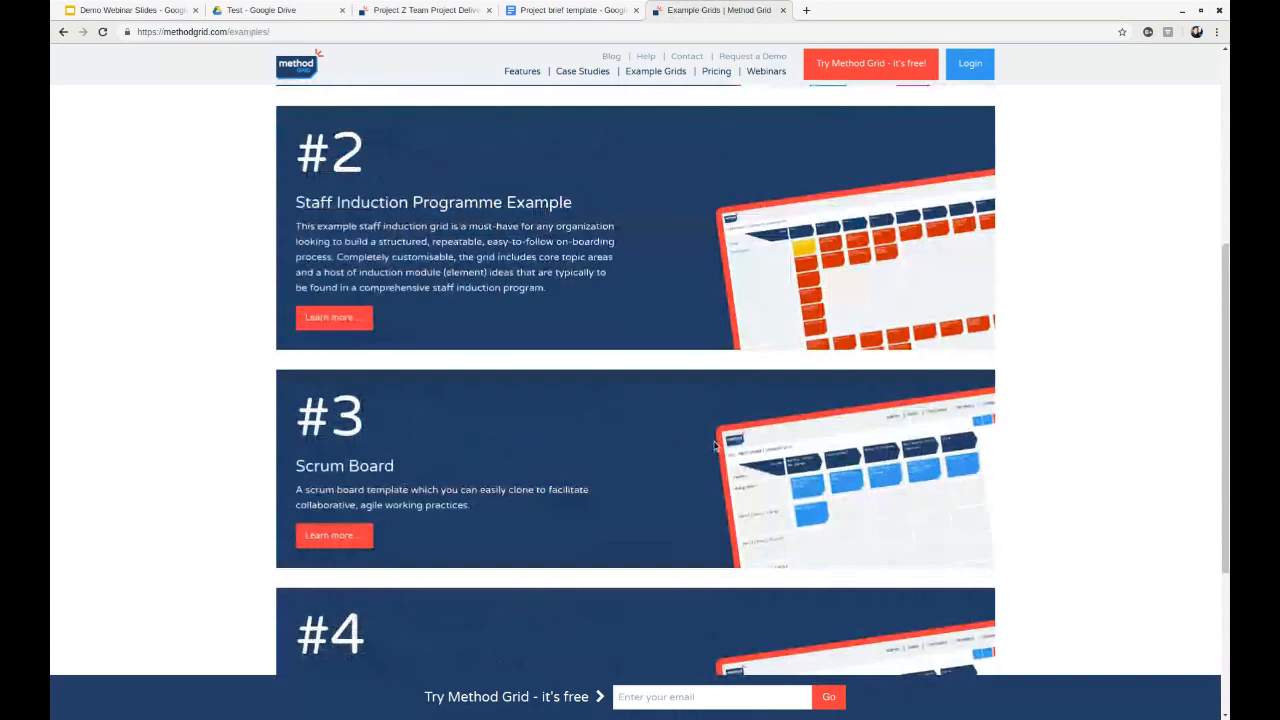
# - Return to the grid account, leave the Project brief element, and show the clone options for the GDPR Toolbox example grid in the store
pyautogui.scroll(-1, 714, 445)
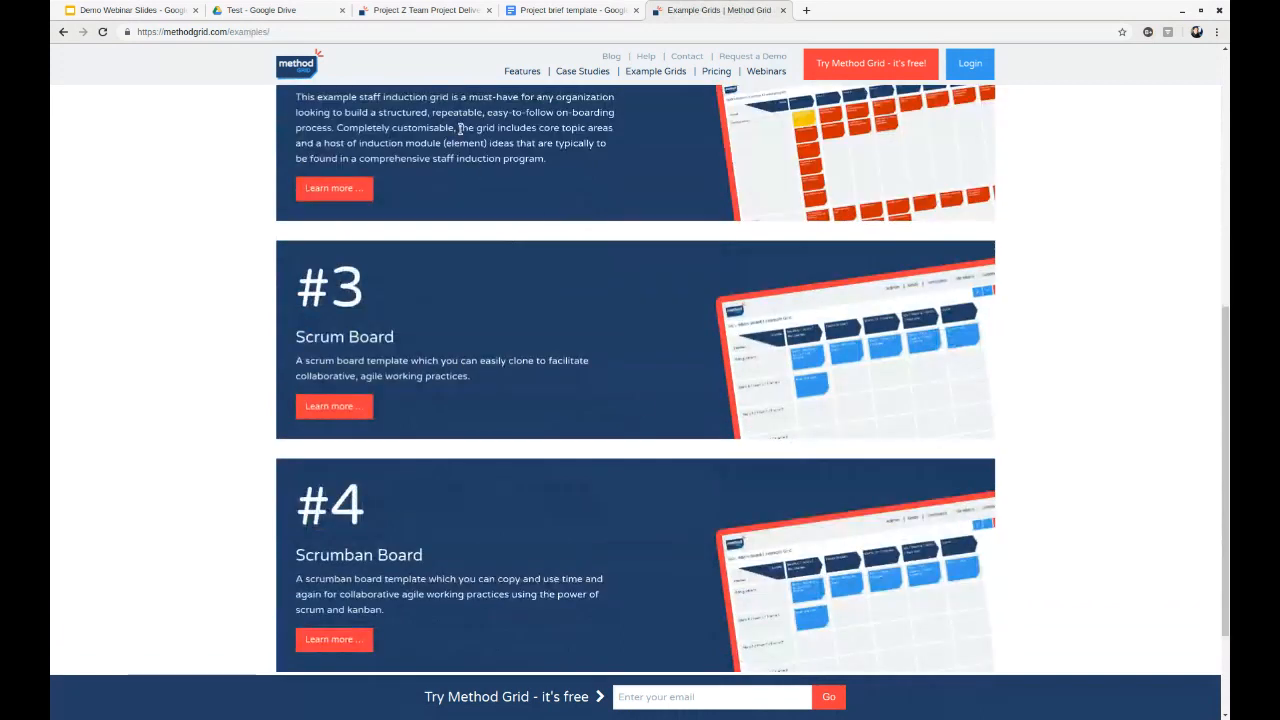
pyautogui.click(418, 16)
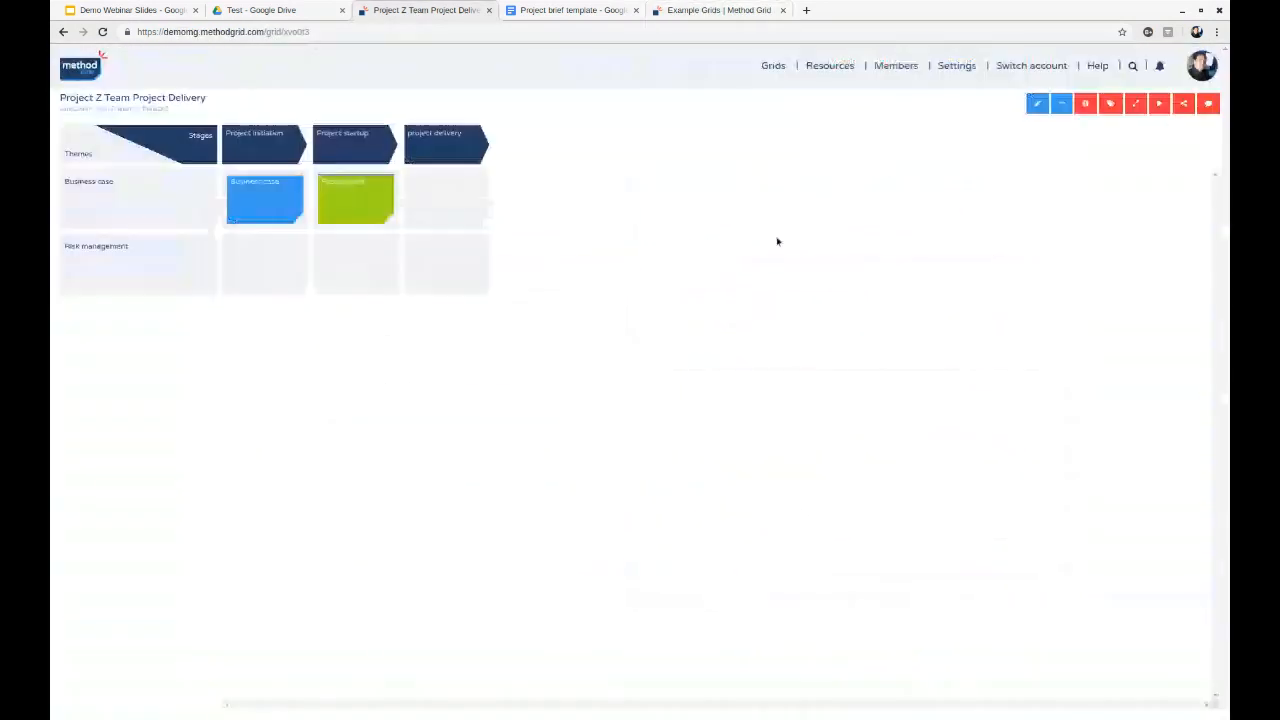
pyautogui.click(773, 65)
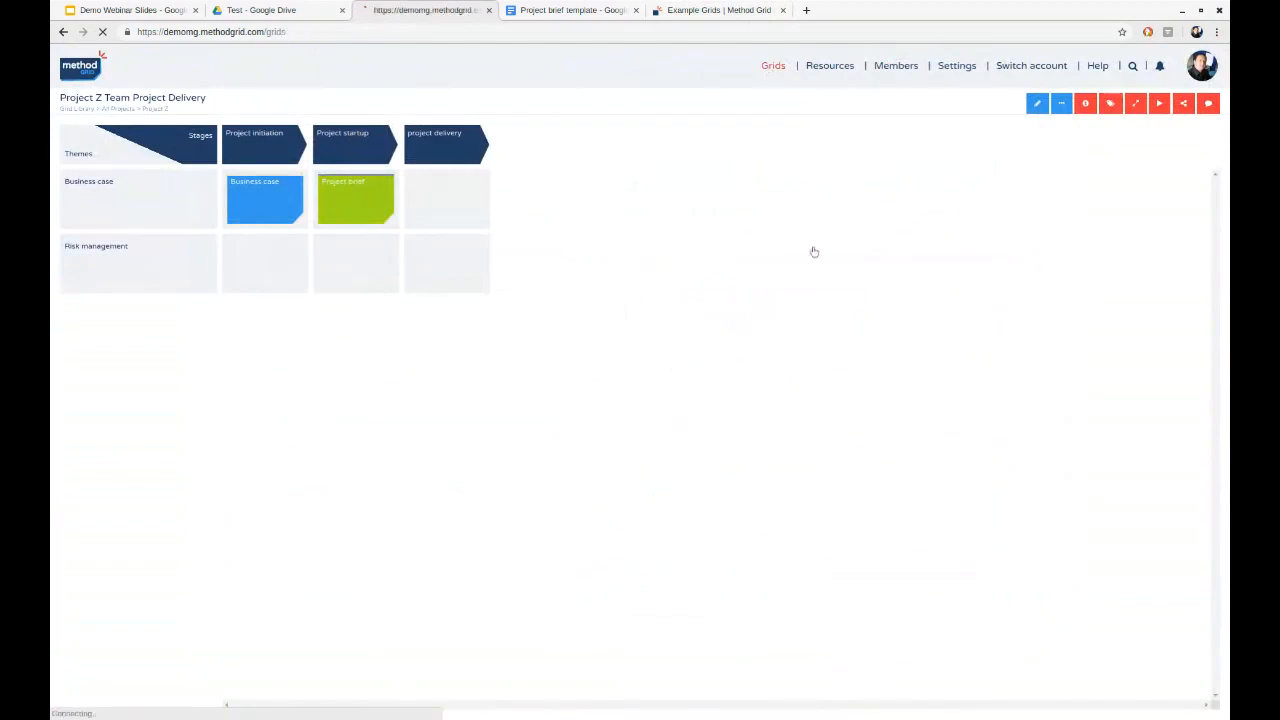
pyautogui.click(1207, 107)
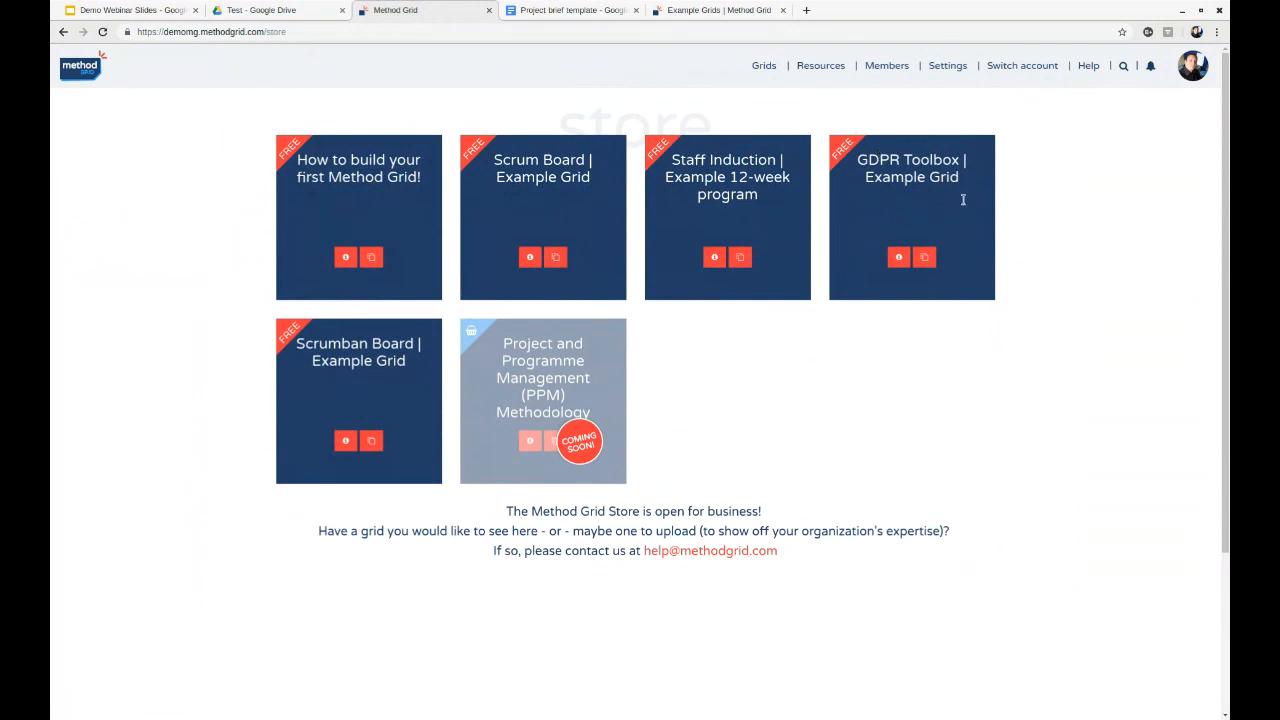
pyautogui.click(924, 257)
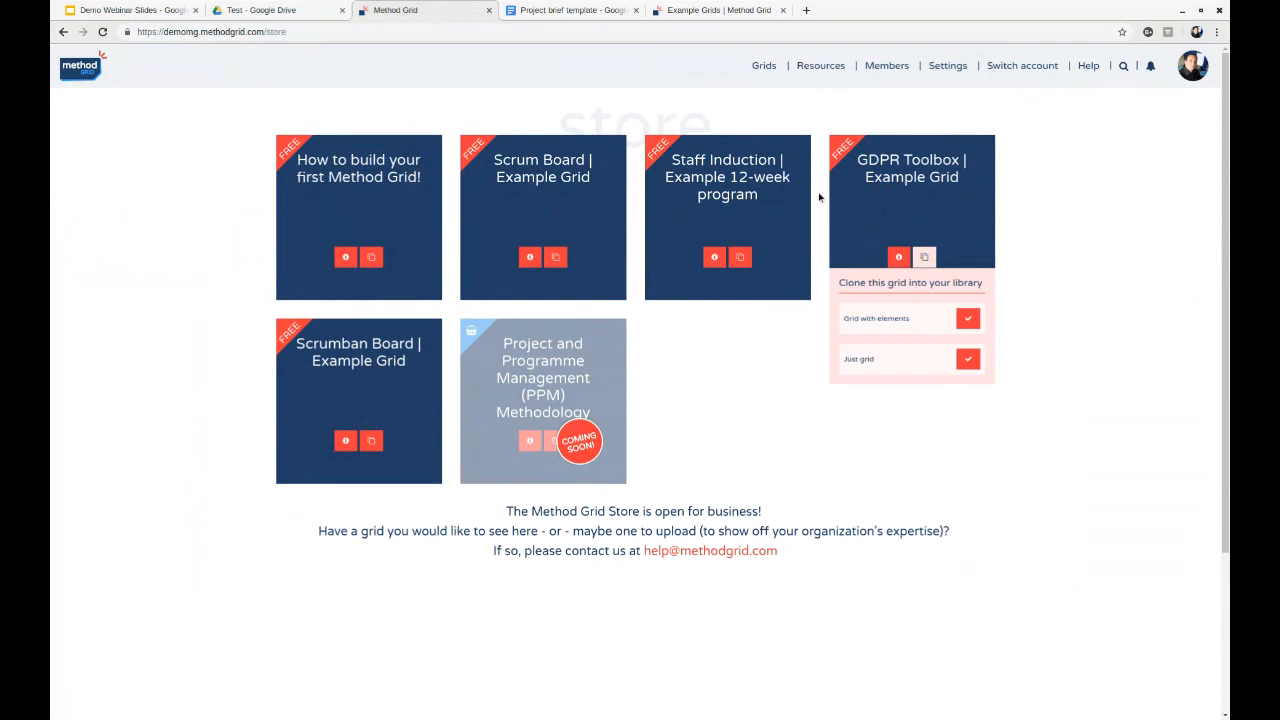
pyautogui.click(1115, 288)
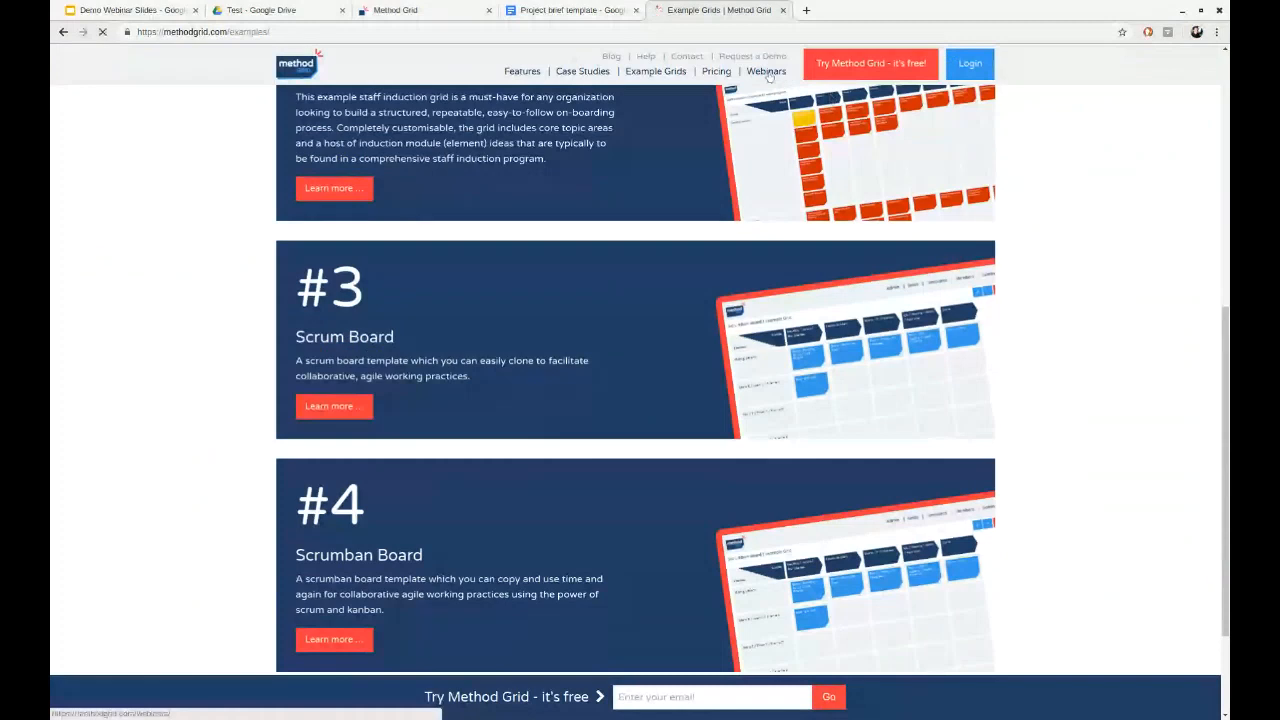
# - Switch to the Method Grid website and view its upcoming and on-demand webinars
pyautogui.click(767, 72)
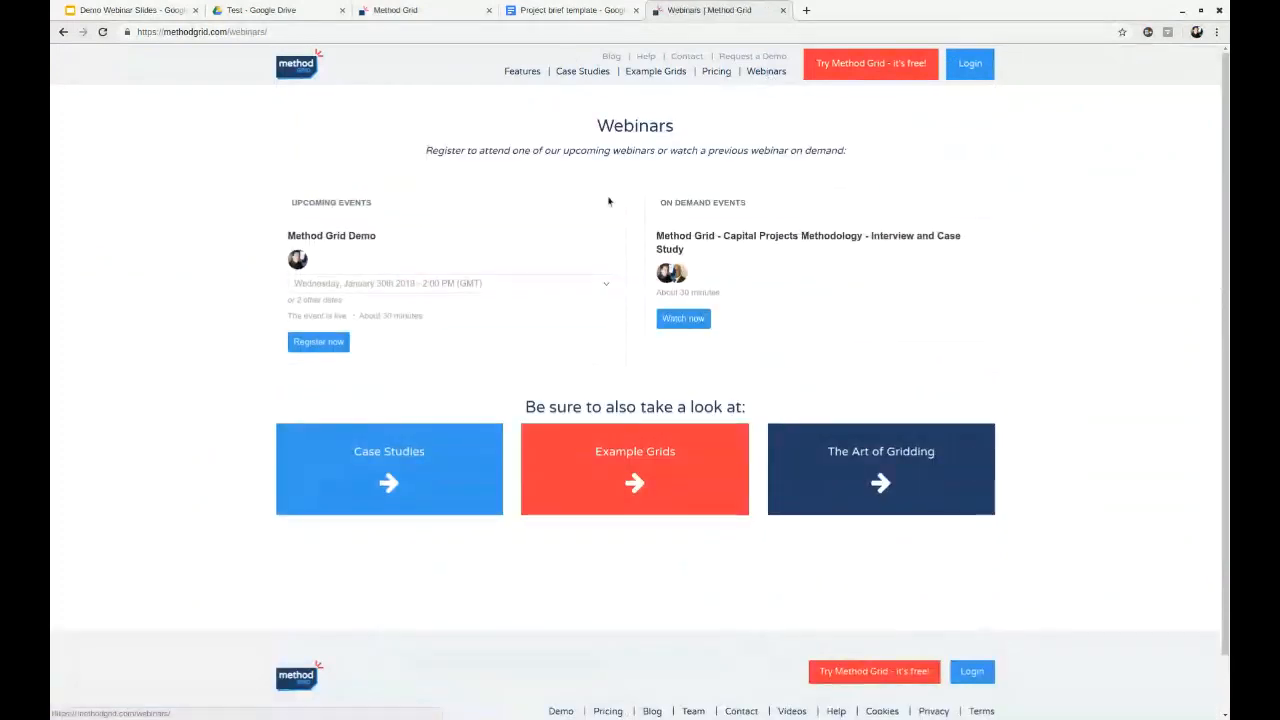